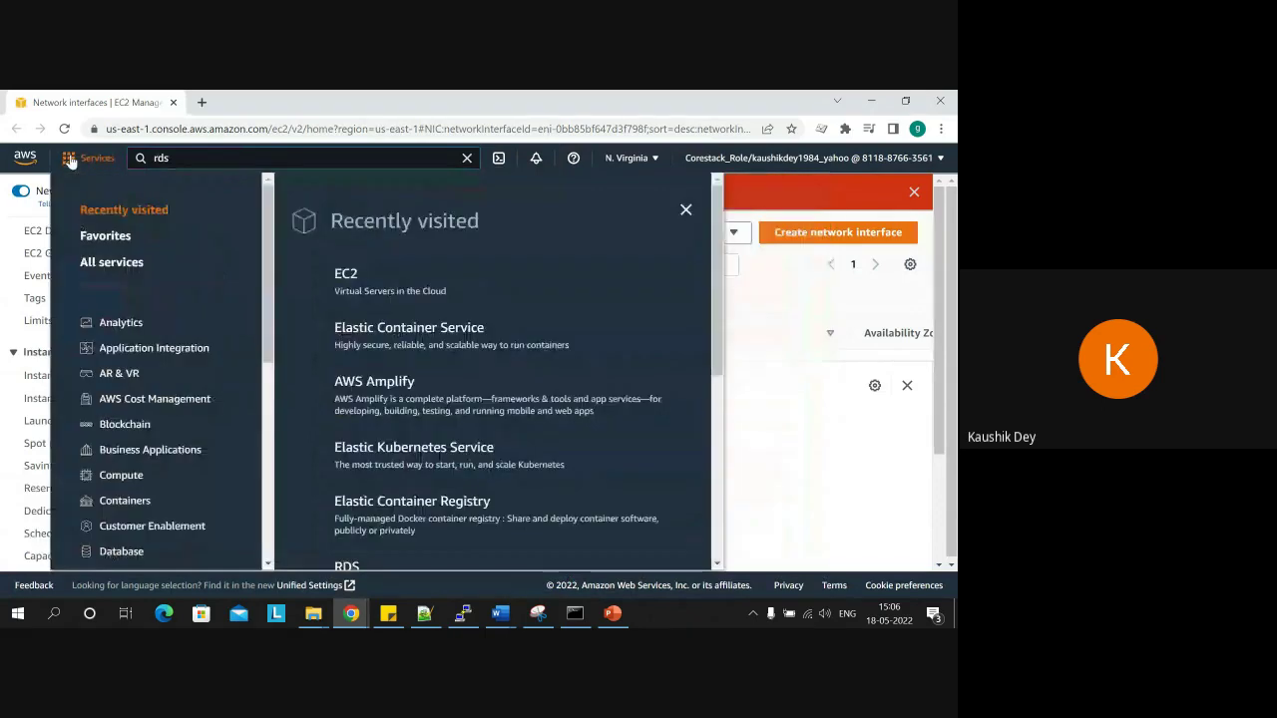
{"action": "left_click", "coordinate": [71, 162]}
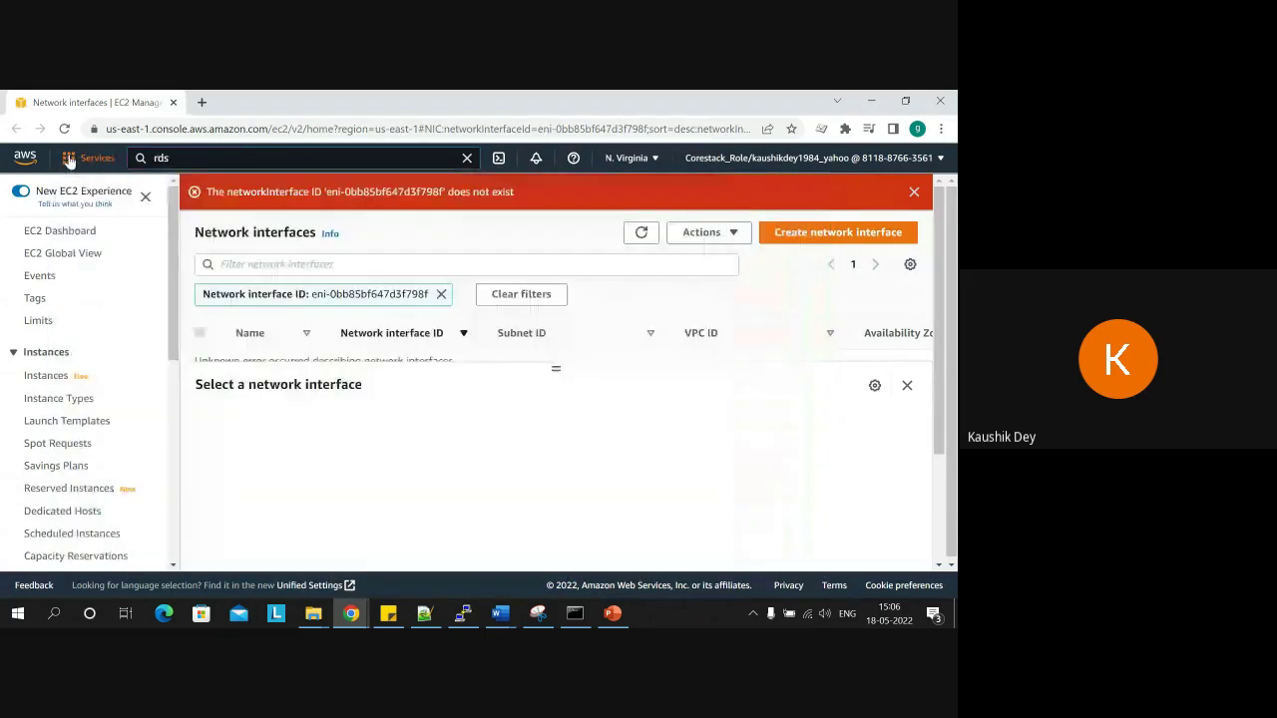
Step: Browse the full list of AWS services and locate RDS under Database
{"action": "left_click", "coordinate": [35, 160]}
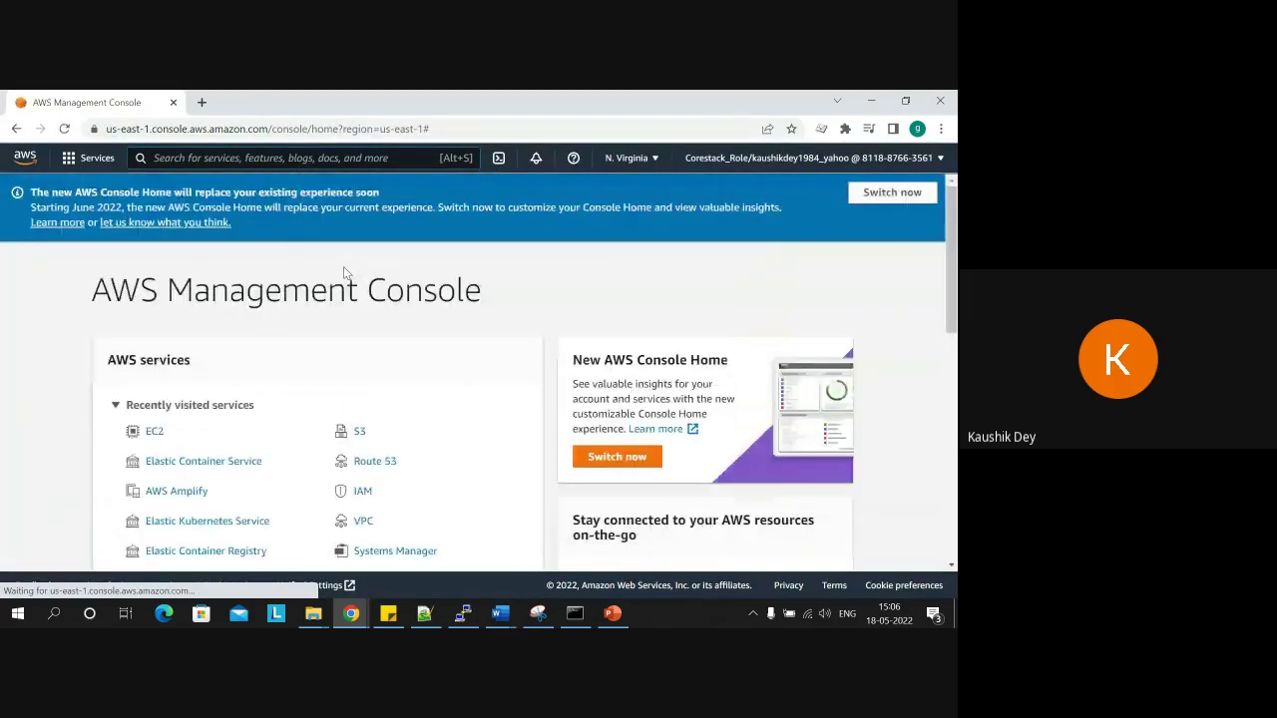
{"action": "scroll", "coordinate": [952, 318], "scroll_direction": "down", "scroll_amount": 2}
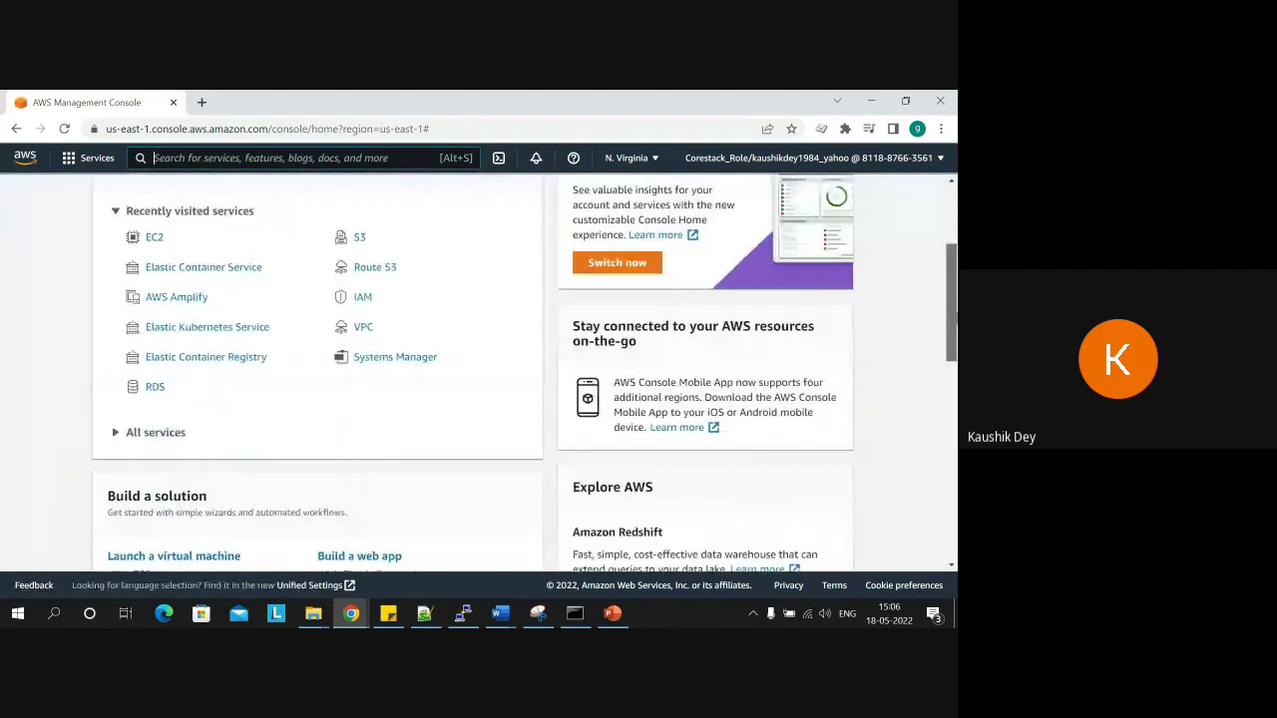
{"action": "scroll", "coordinate": [952, 318], "scroll_direction": "down", "scroll_amount": 1}
{"action": "left_click", "coordinate": [115, 399]}
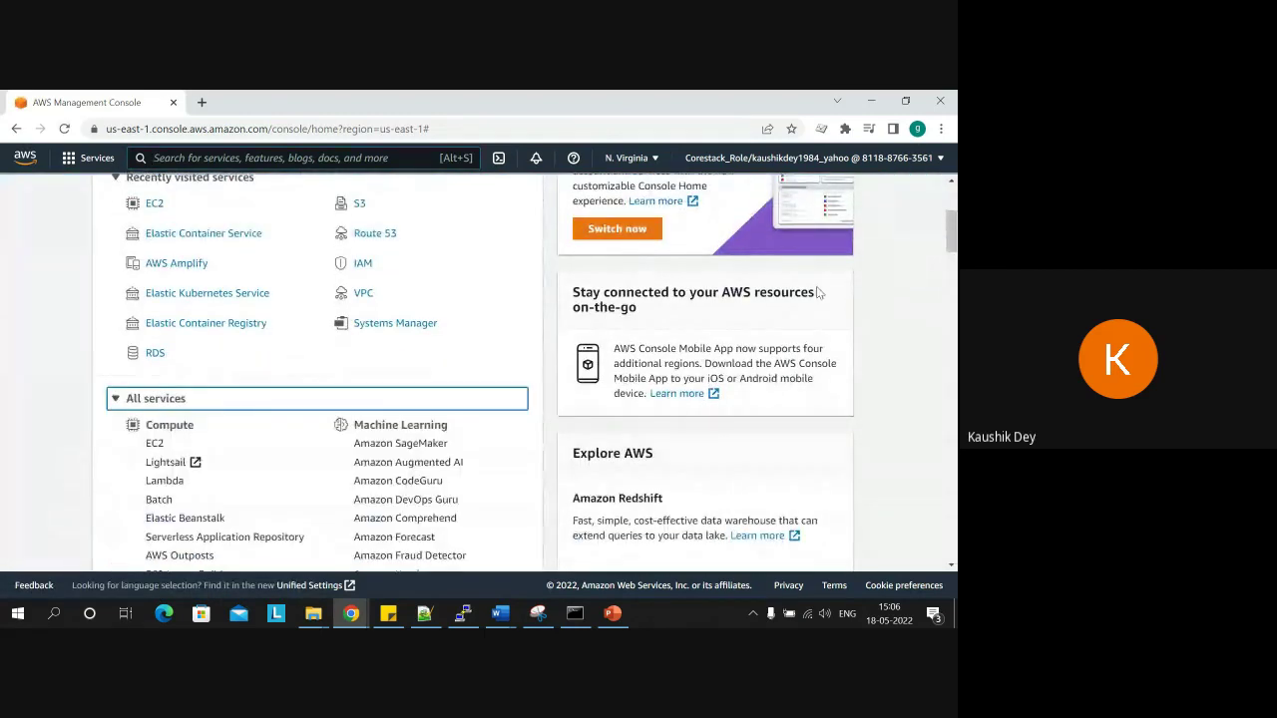
{"action": "scroll", "coordinate": [953, 224], "scroll_direction": "down", "scroll_amount": 5}
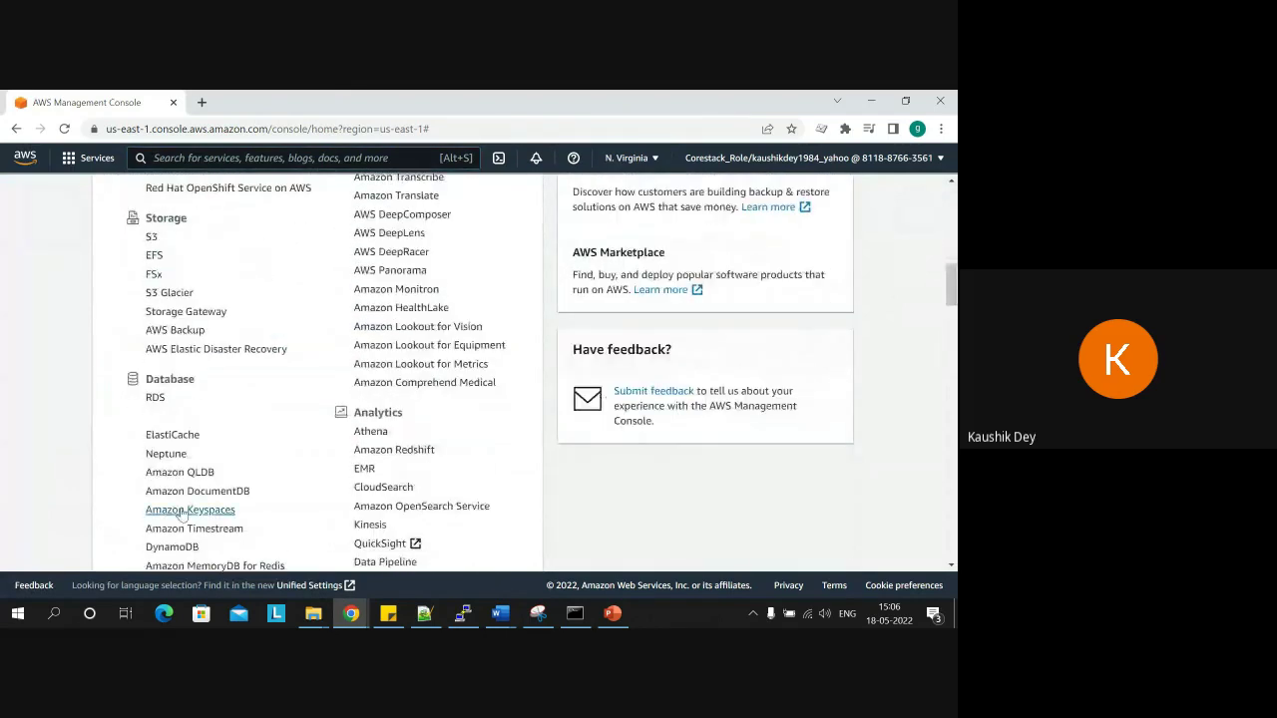
{"action": "left_click_drag", "start_coordinate": [145, 379], "coordinate": [199, 385]}
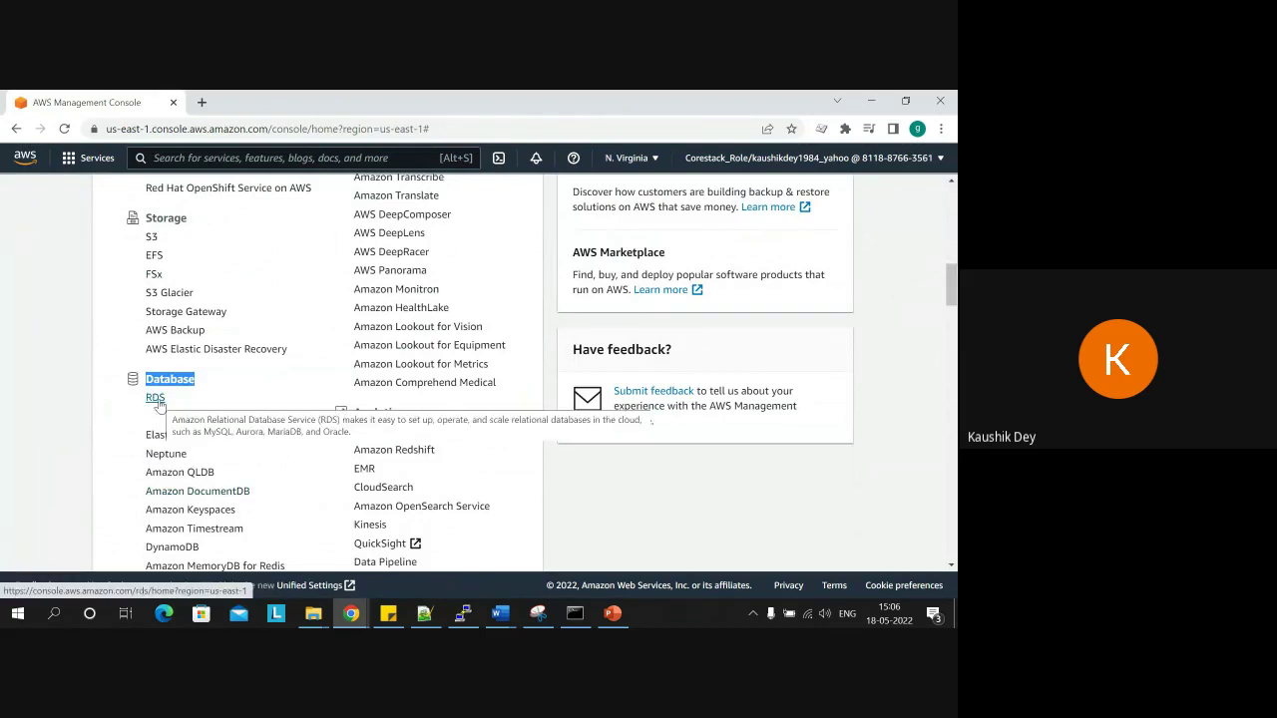
Step: Search the console for RDS and open the RDS service
{"action": "left_click", "coordinate": [202, 157]}
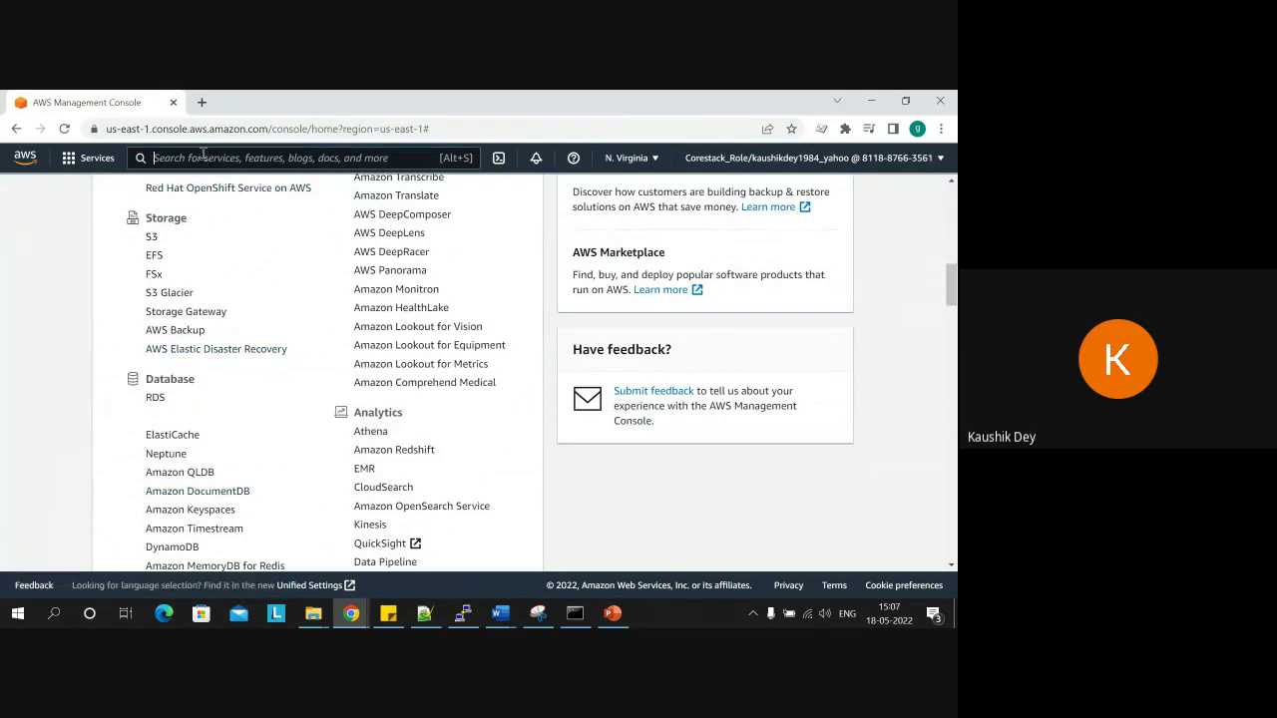
{"action": "type", "text": "RDS"}
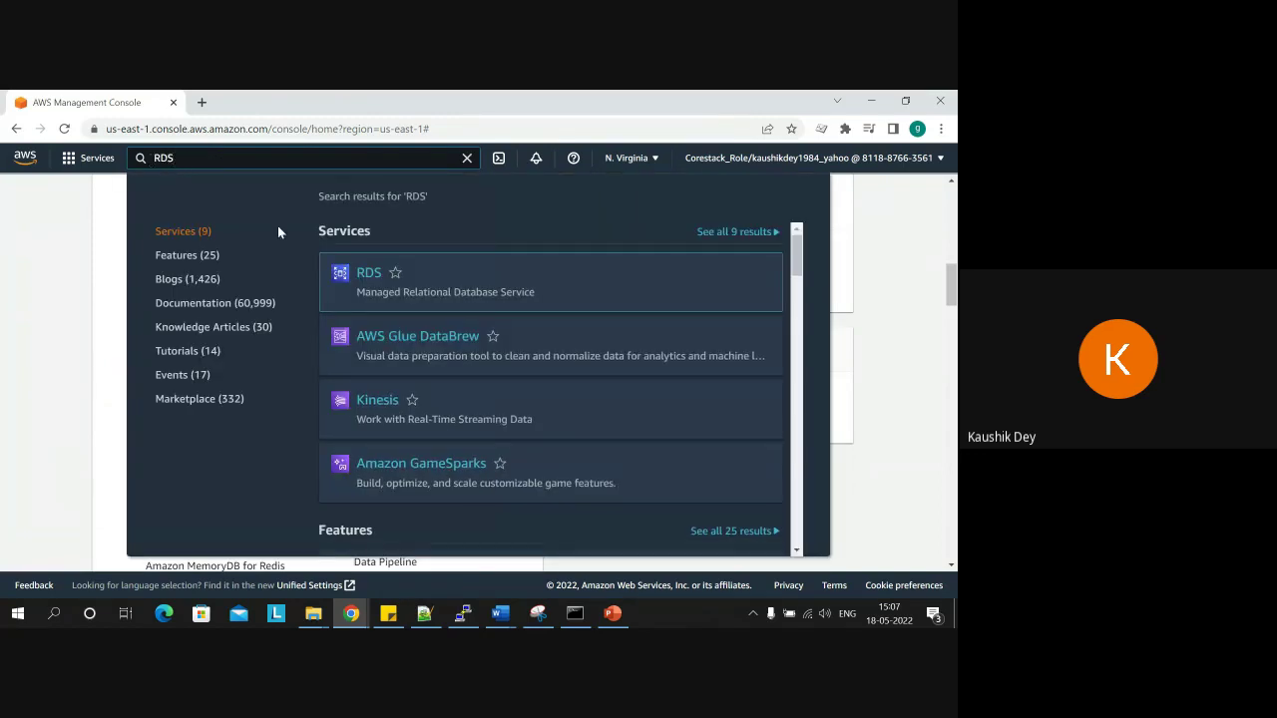
{"action": "left_click", "coordinate": [364, 282]}
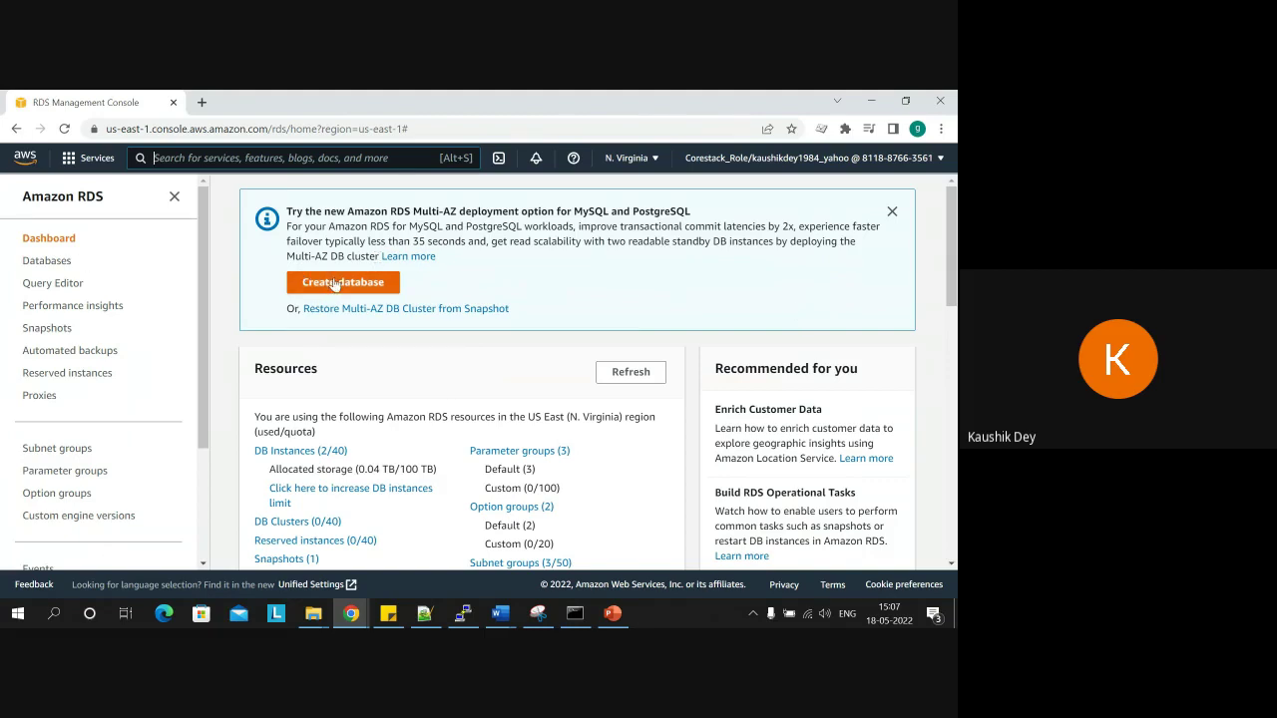
Step: View the RDS Databases list and start creating a new database
{"action": "left_click", "coordinate": [52, 265]}
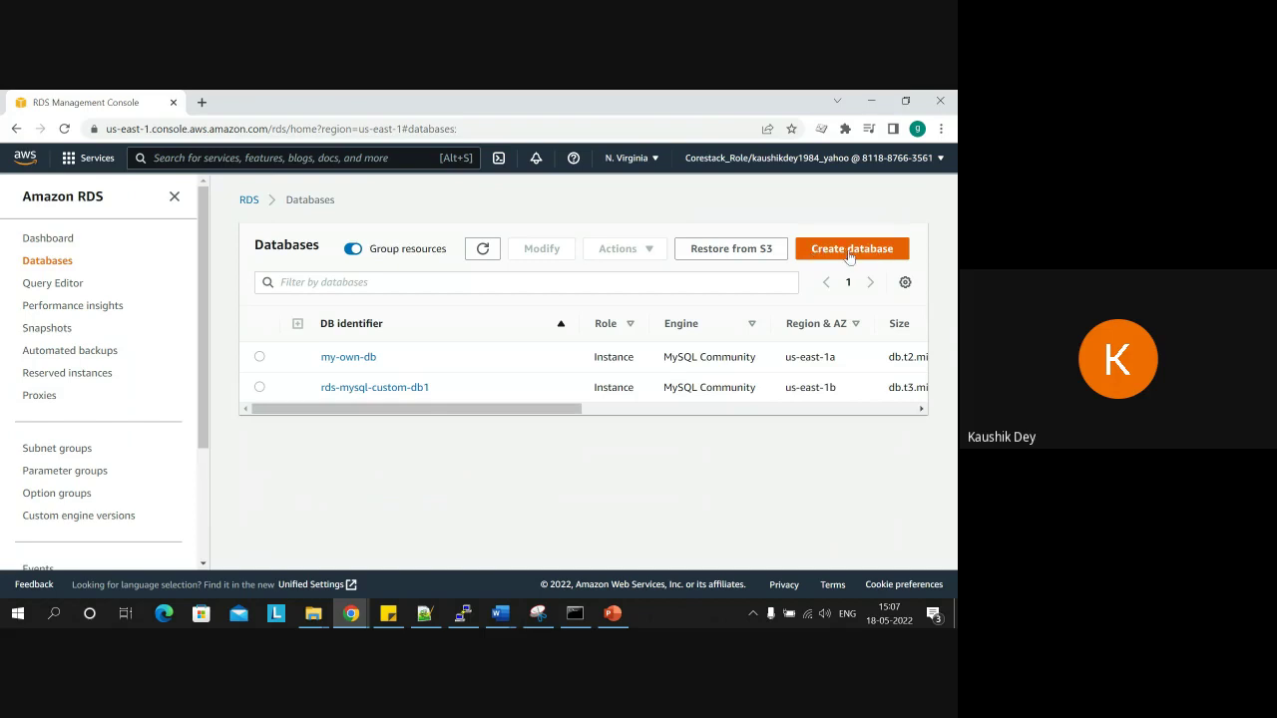
{"action": "left_click", "coordinate": [848, 258]}
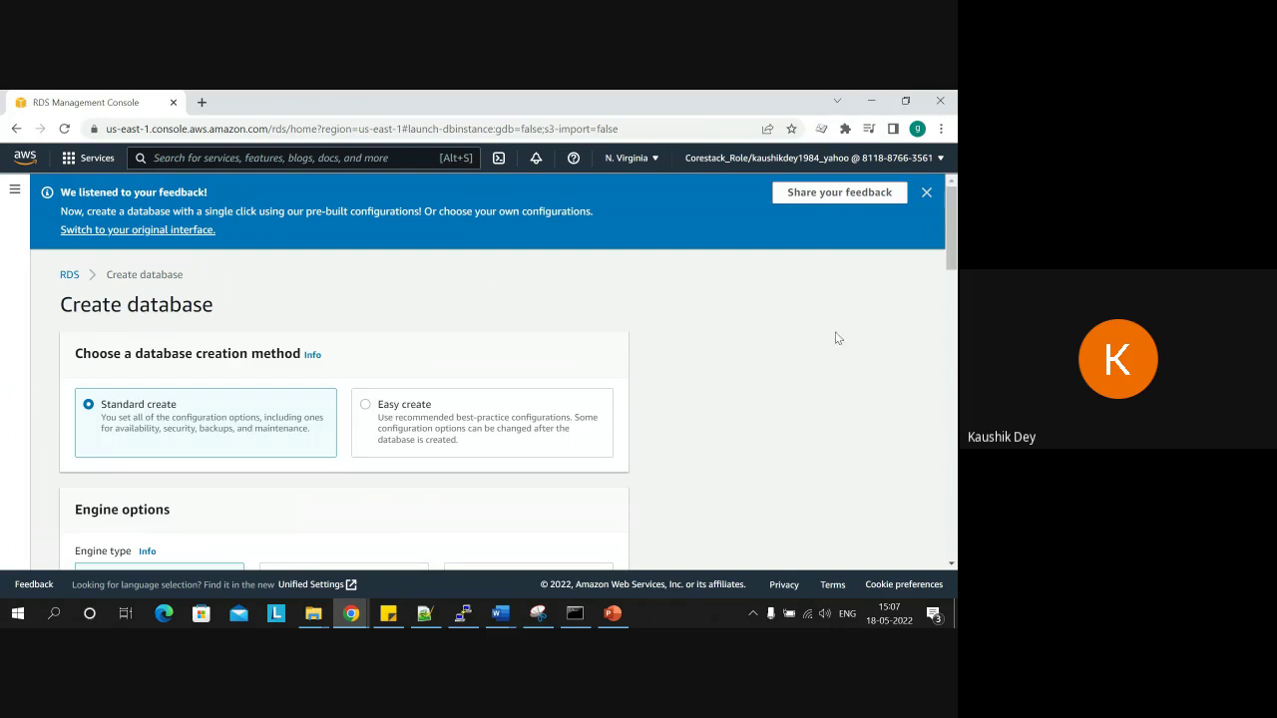
Step: Scroll down the Create database form to the Engine options section
{"action": "left_click_drag", "start_coordinate": [949, 231], "coordinate": [947, 203]}
{"action": "scroll", "coordinate": [453, 296], "scroll_direction": "down", "scroll_amount": 1}
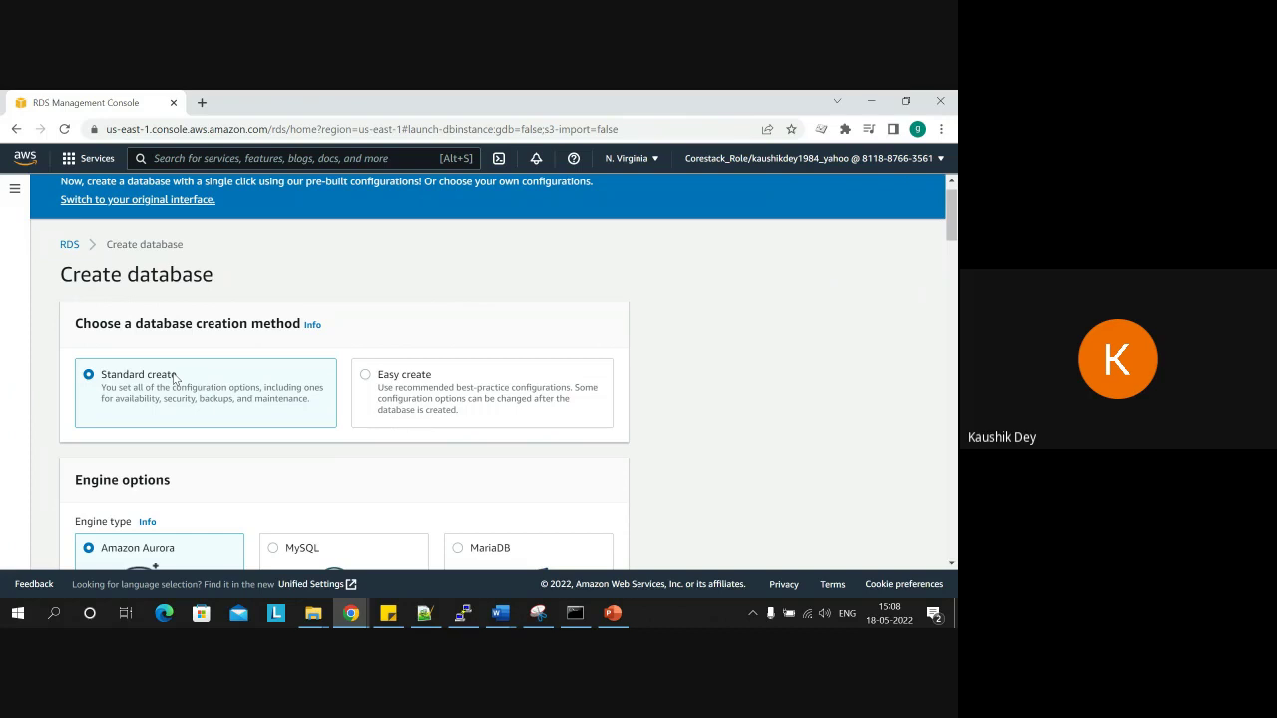
{"action": "scroll", "coordinate": [938, 268], "scroll_direction": "down", "scroll_amount": 4}
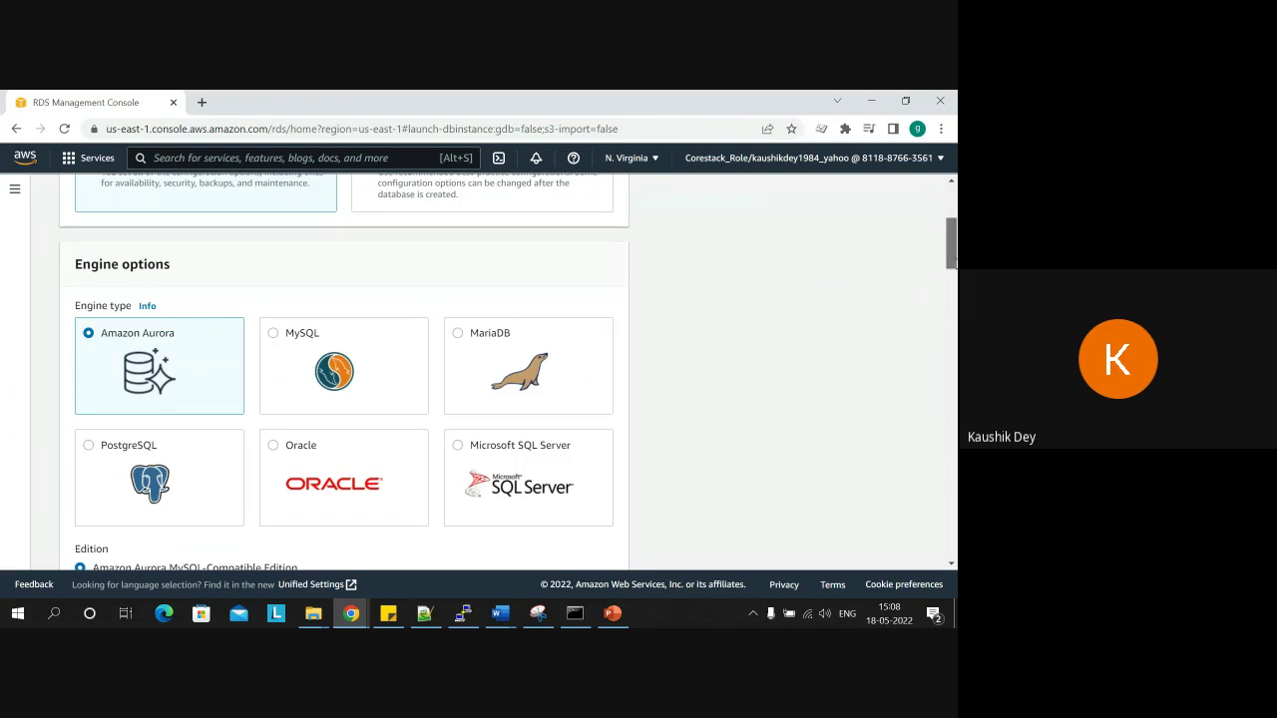
{"action": "scroll", "coordinate": [798, 294], "scroll_direction": "down", "scroll_amount": 1}
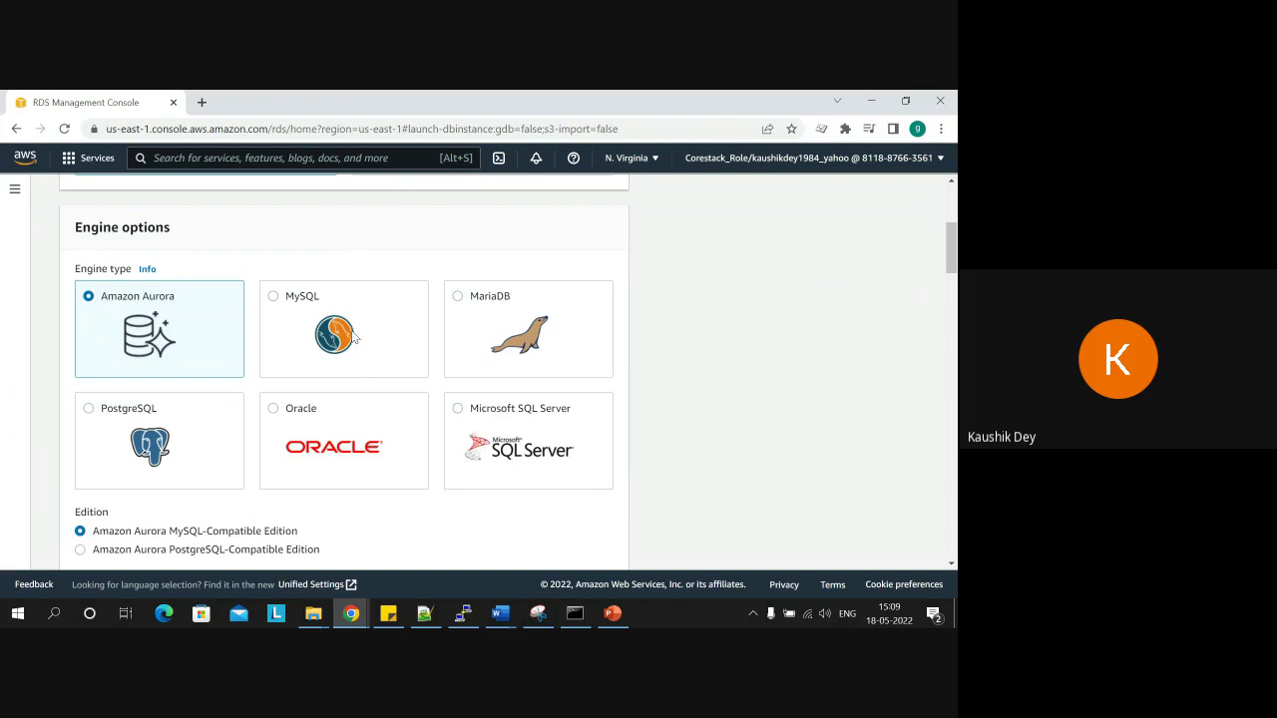
Step: Choose the MySQL engine with version MySQL 5.7.34
{"action": "left_click", "coordinate": [273, 299]}
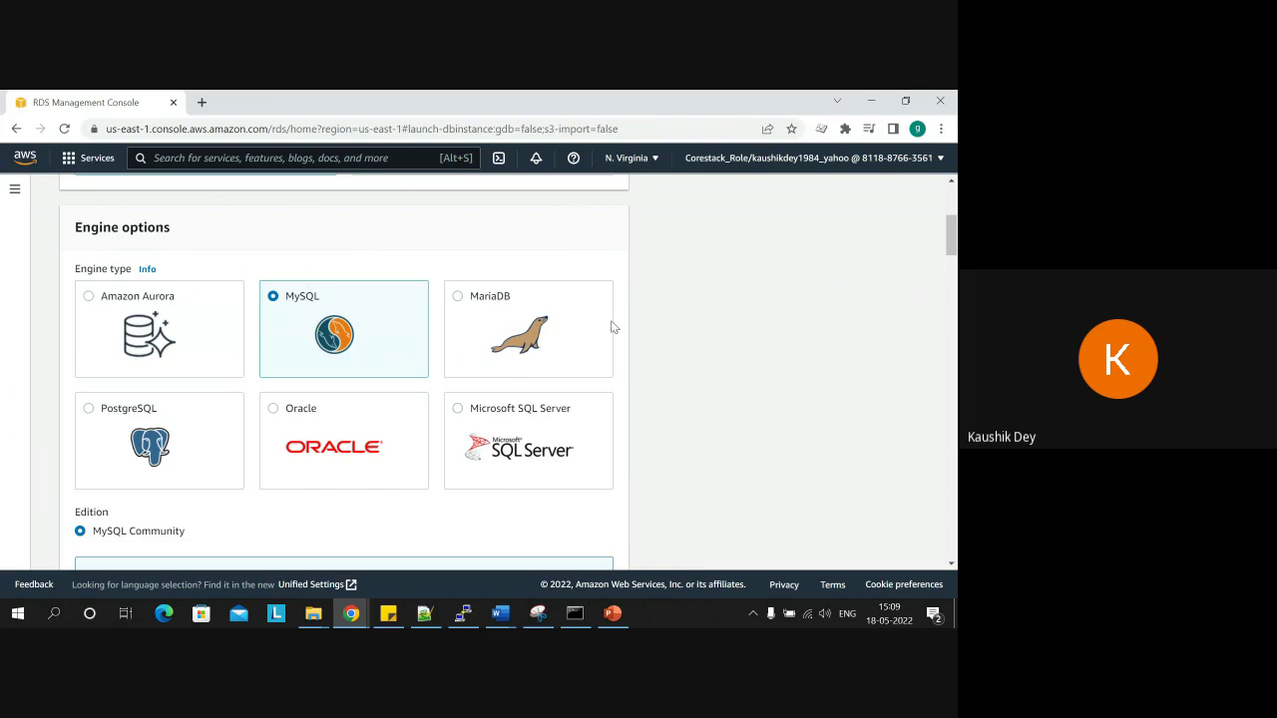
{"action": "left_click_drag", "start_coordinate": [953, 243], "coordinate": [953, 261]}
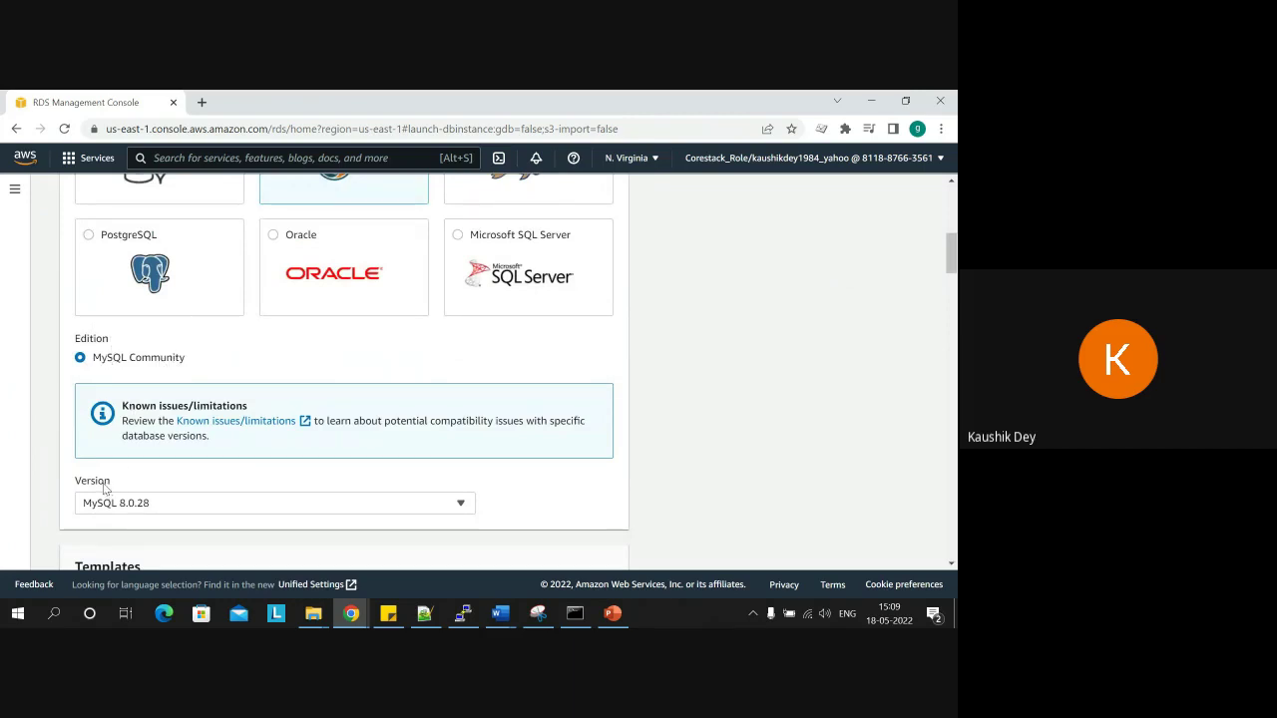
{"action": "scroll", "coordinate": [911, 309], "scroll_direction": "down", "scroll_amount": 3}
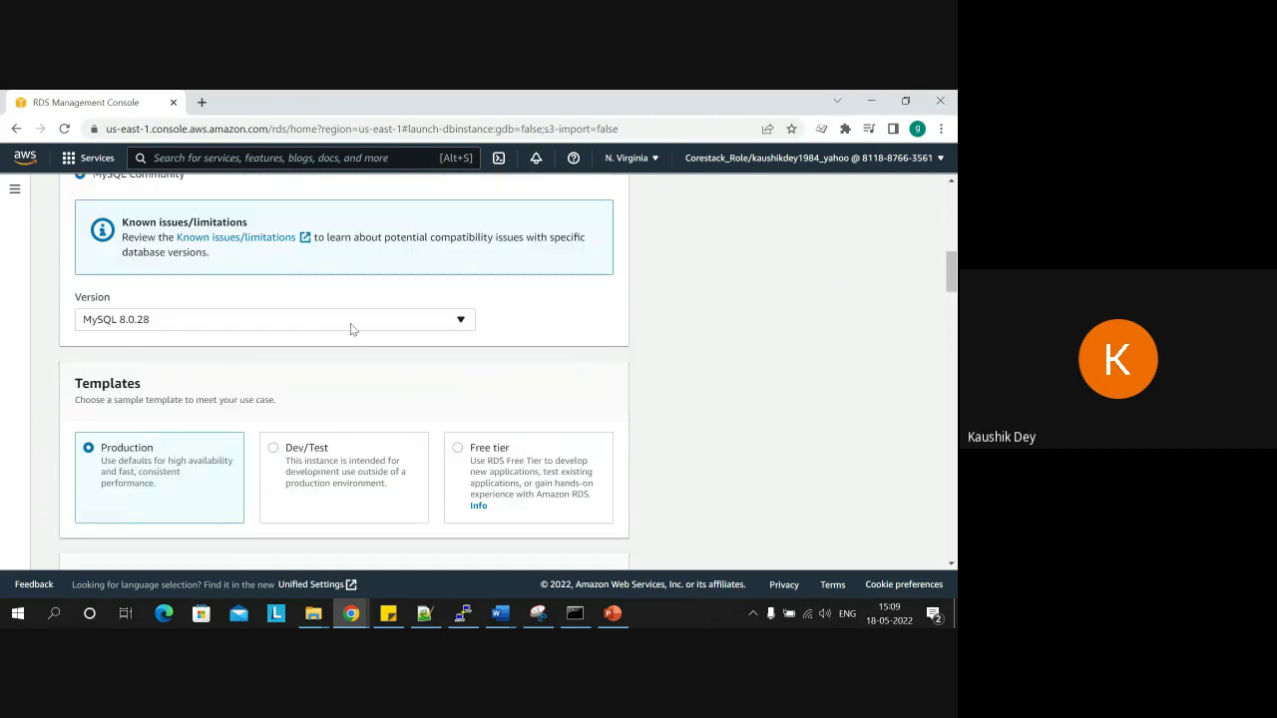
{"action": "left_click", "coordinate": [359, 327]}
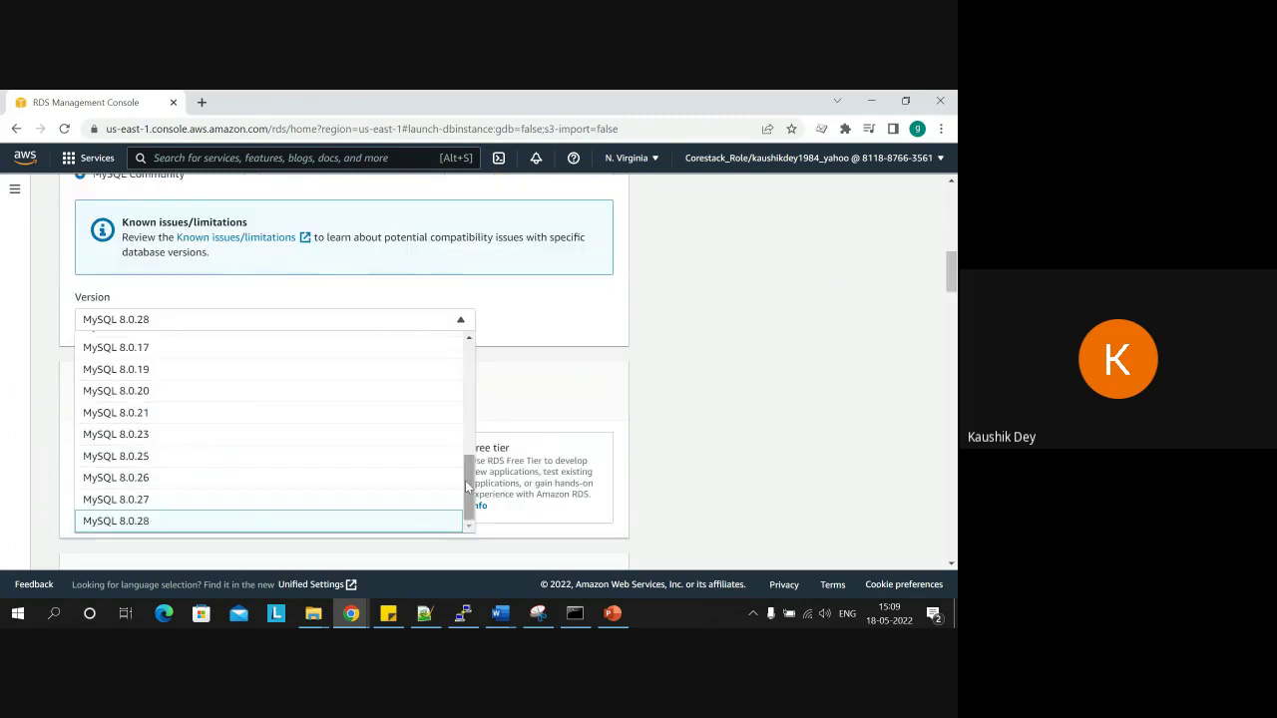
{"action": "left_click_drag", "start_coordinate": [465, 480], "coordinate": [465, 433]}
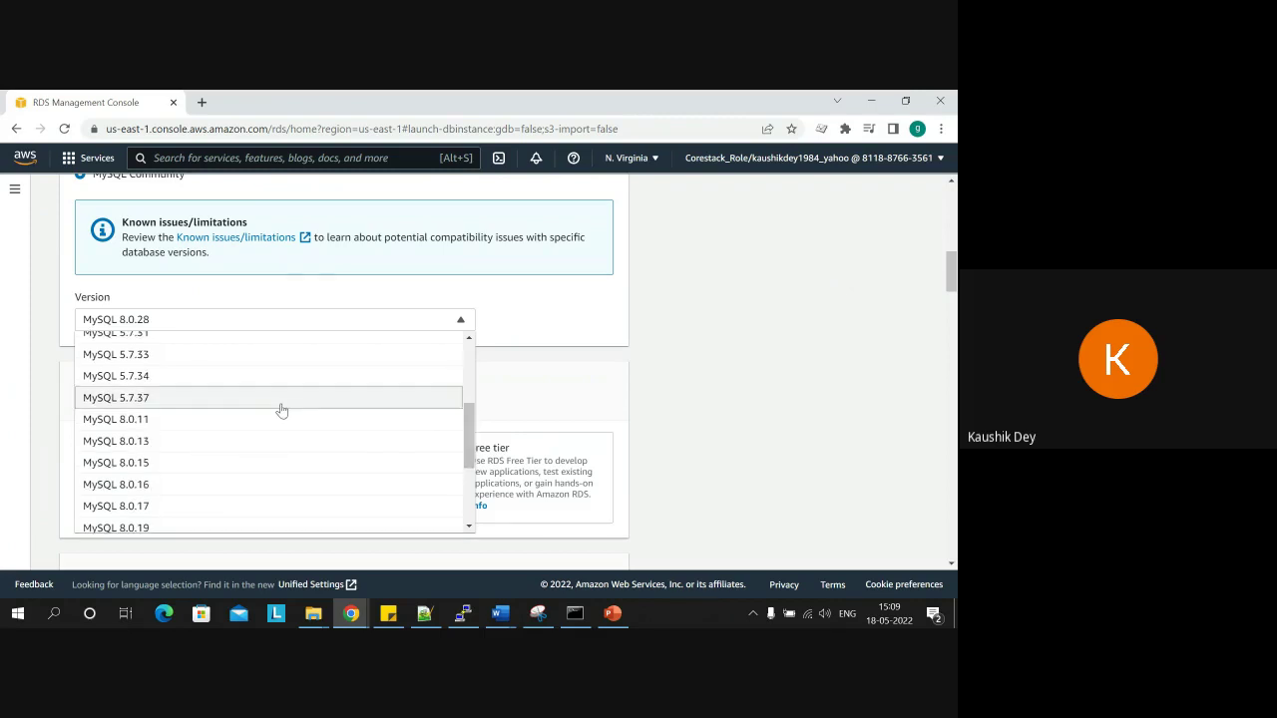
{"action": "left_click", "coordinate": [247, 376]}
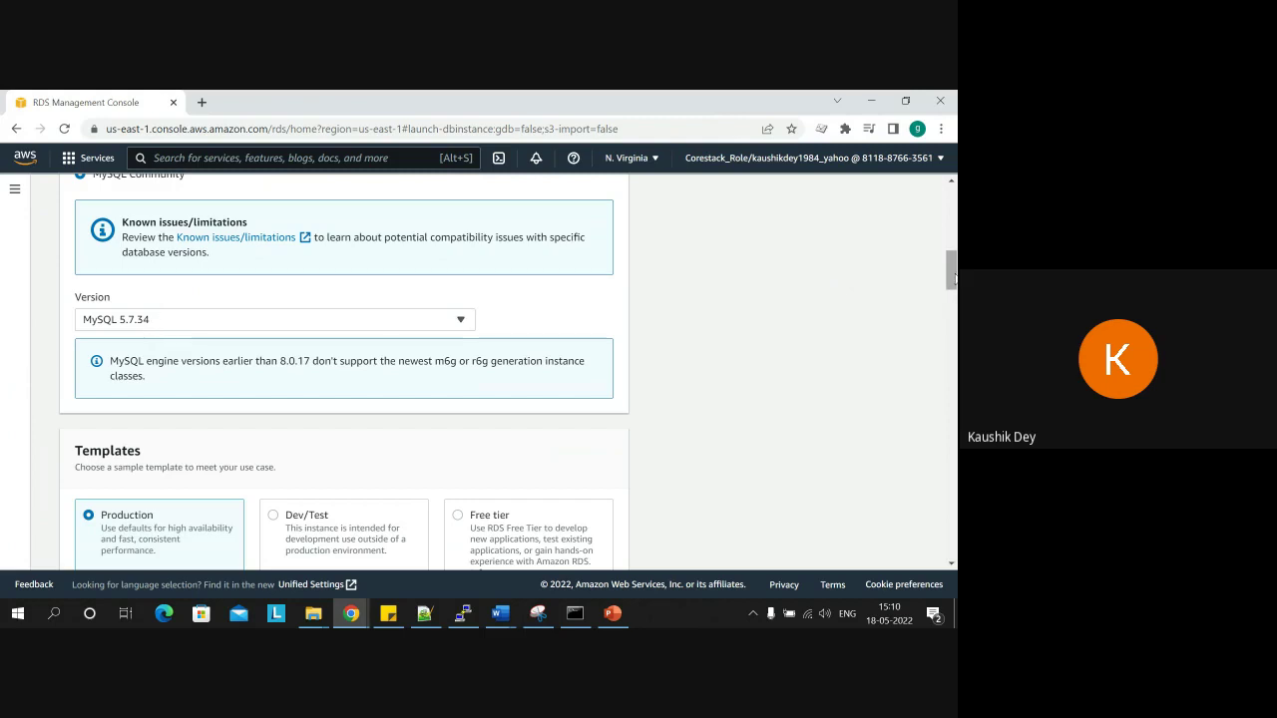
{"action": "scroll", "coordinate": [953, 272], "scroll_direction": "down", "scroll_amount": 2}
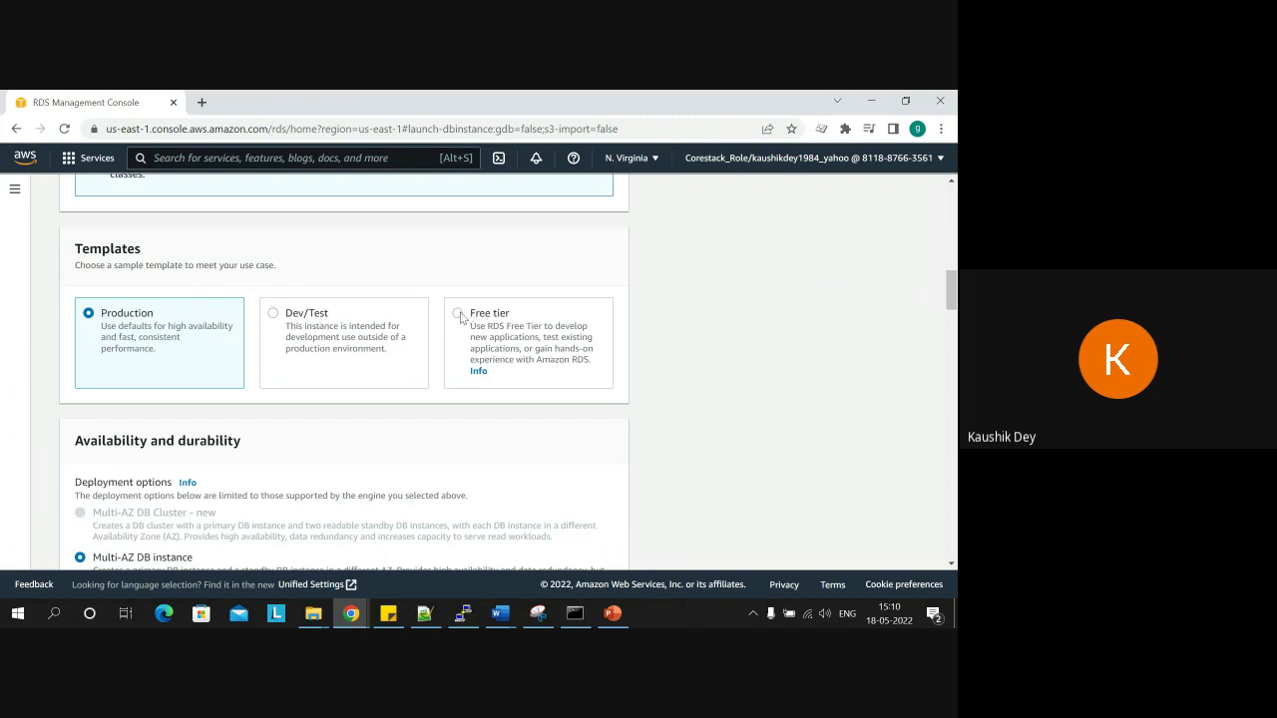
Step: Switch the template from Production to Free tier
{"action": "left_click", "coordinate": [459, 314]}
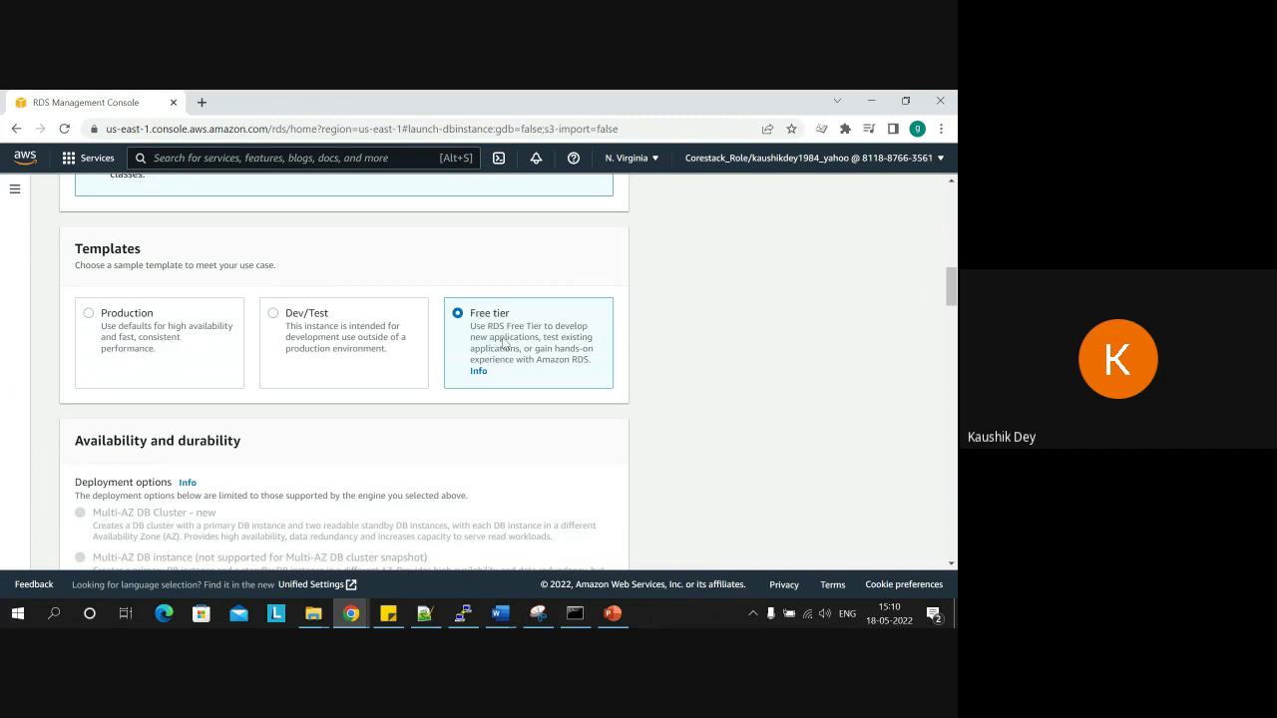
{"action": "left_click_drag", "start_coordinate": [951, 287], "coordinate": [950, 312]}
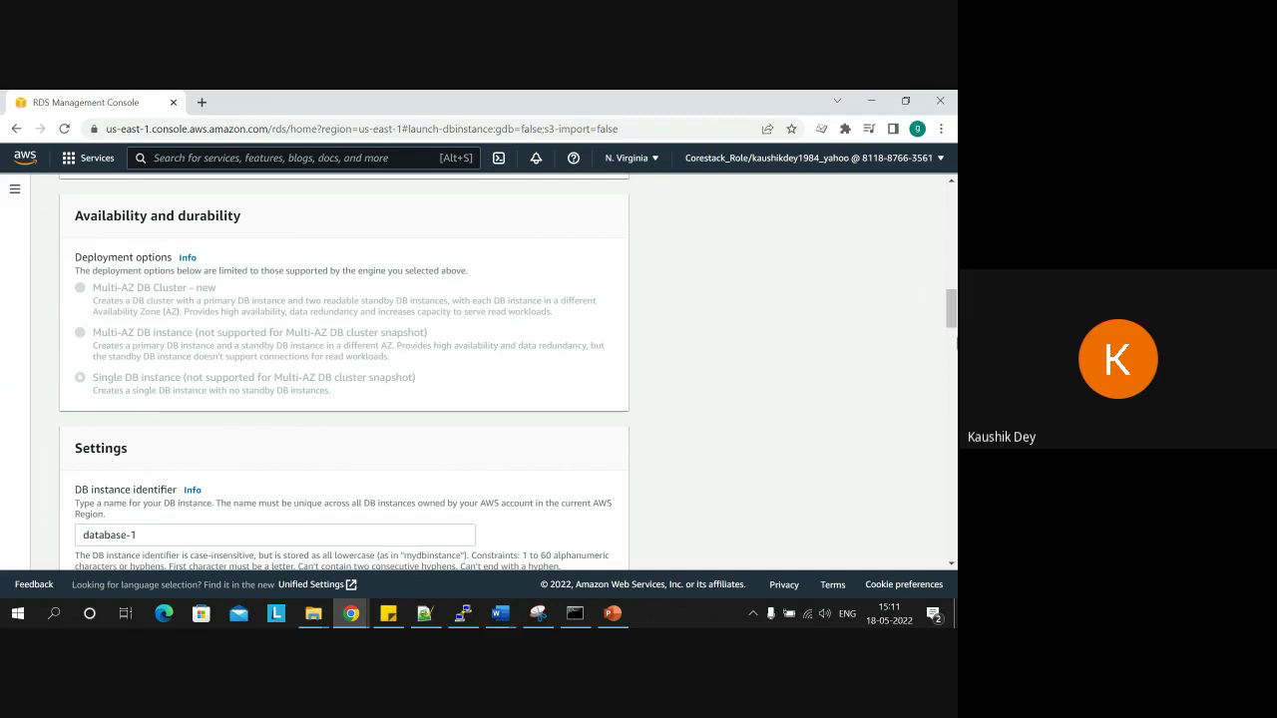
Step: Replace the DB instance identifier database-1 with myownmysqldb and show its help panel
{"action": "scroll", "coordinate": [951, 310], "scroll_direction": "down", "scroll_amount": 1}
{"action": "scroll", "coordinate": [951, 314], "scroll_direction": "down", "scroll_amount": 2}
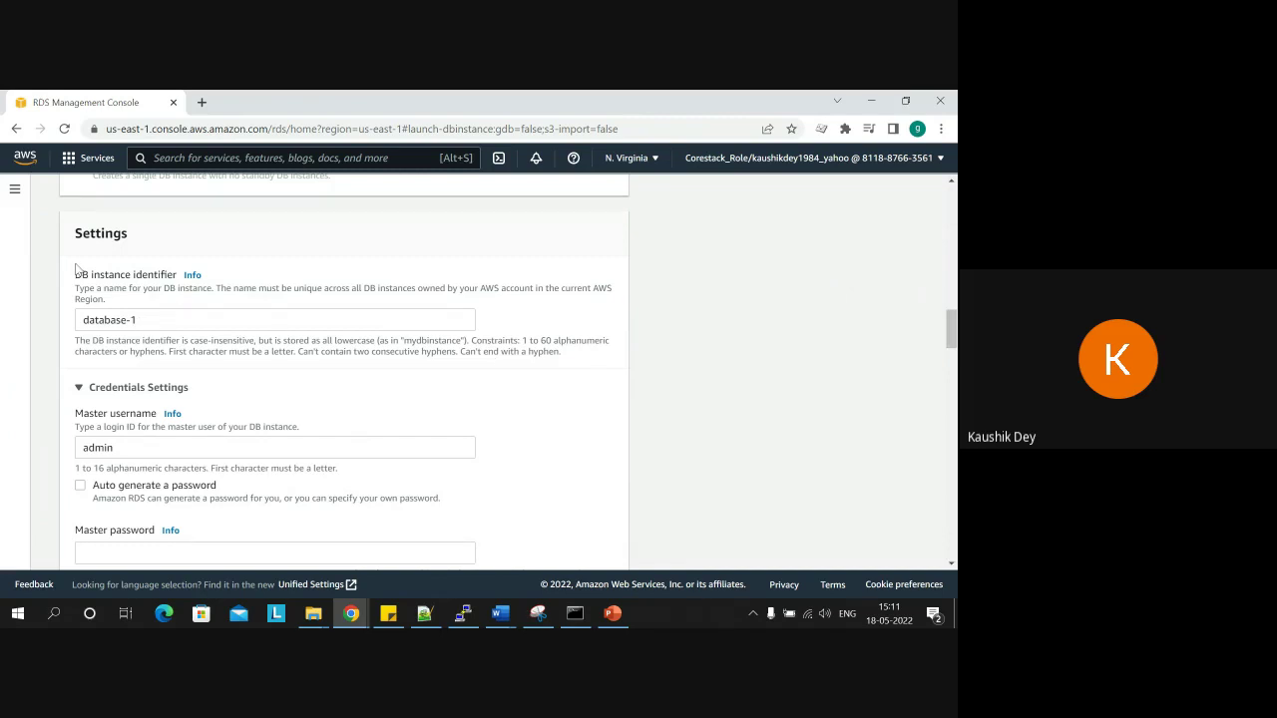
{"action": "left_click_drag", "start_coordinate": [140, 320], "coordinate": [70, 325]}
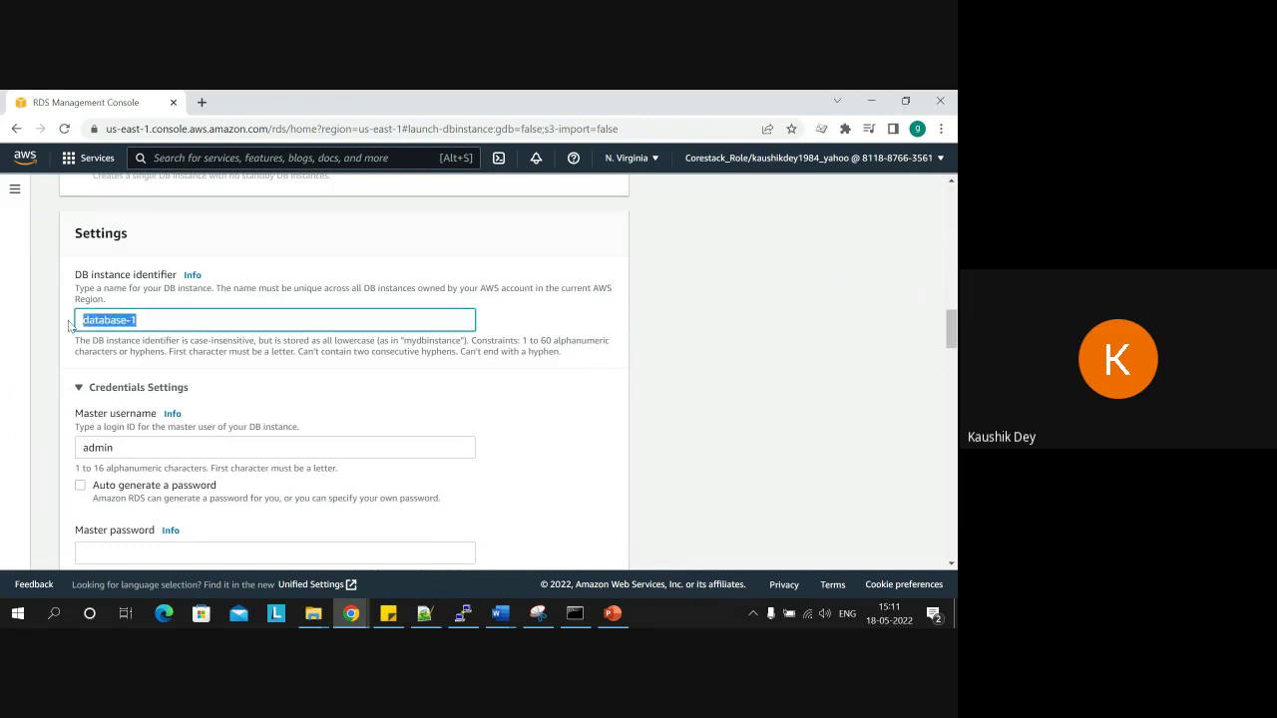
{"action": "type", "text": "myownmysqldb"}
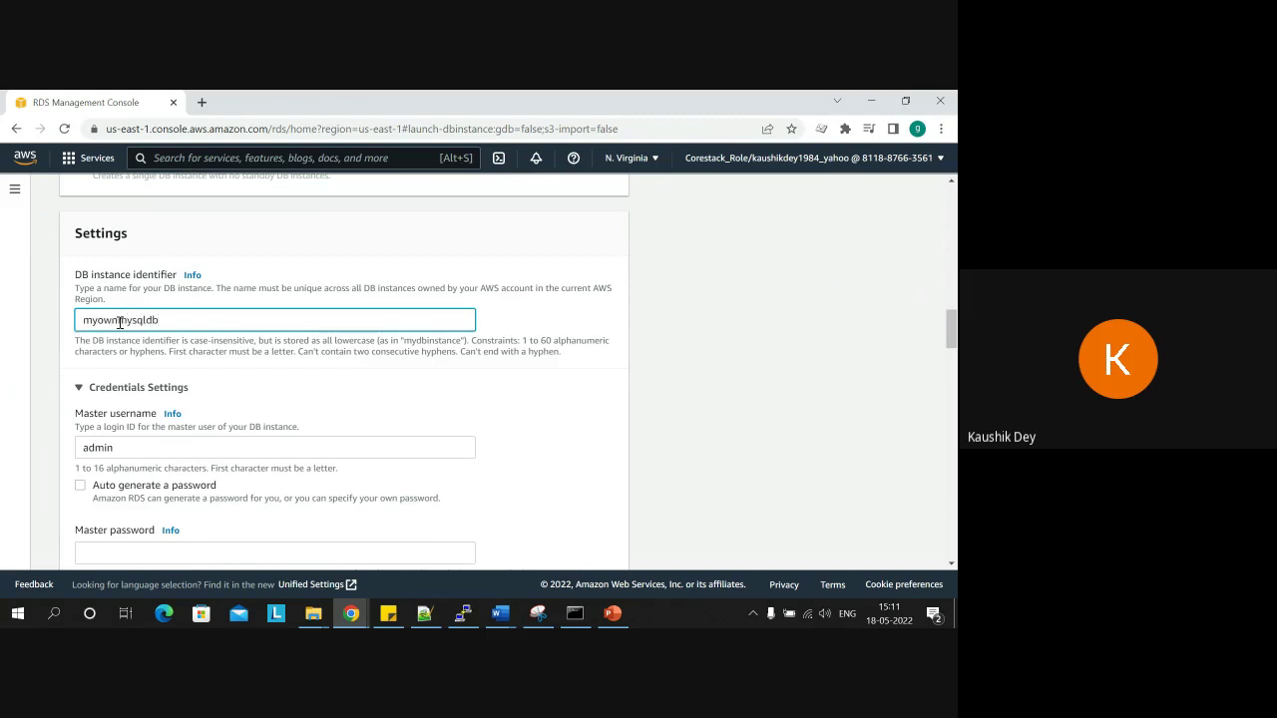
{"action": "left_click", "coordinate": [80, 290]}
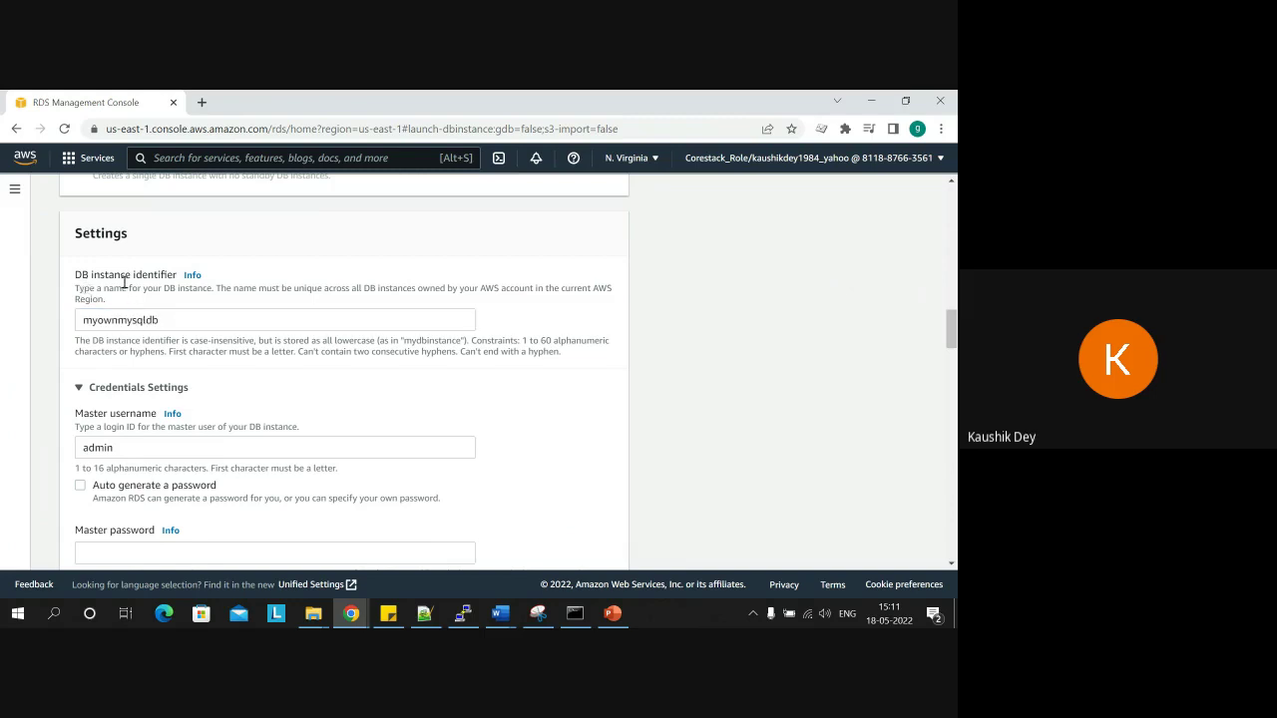
{"action": "left_click", "coordinate": [193, 276]}
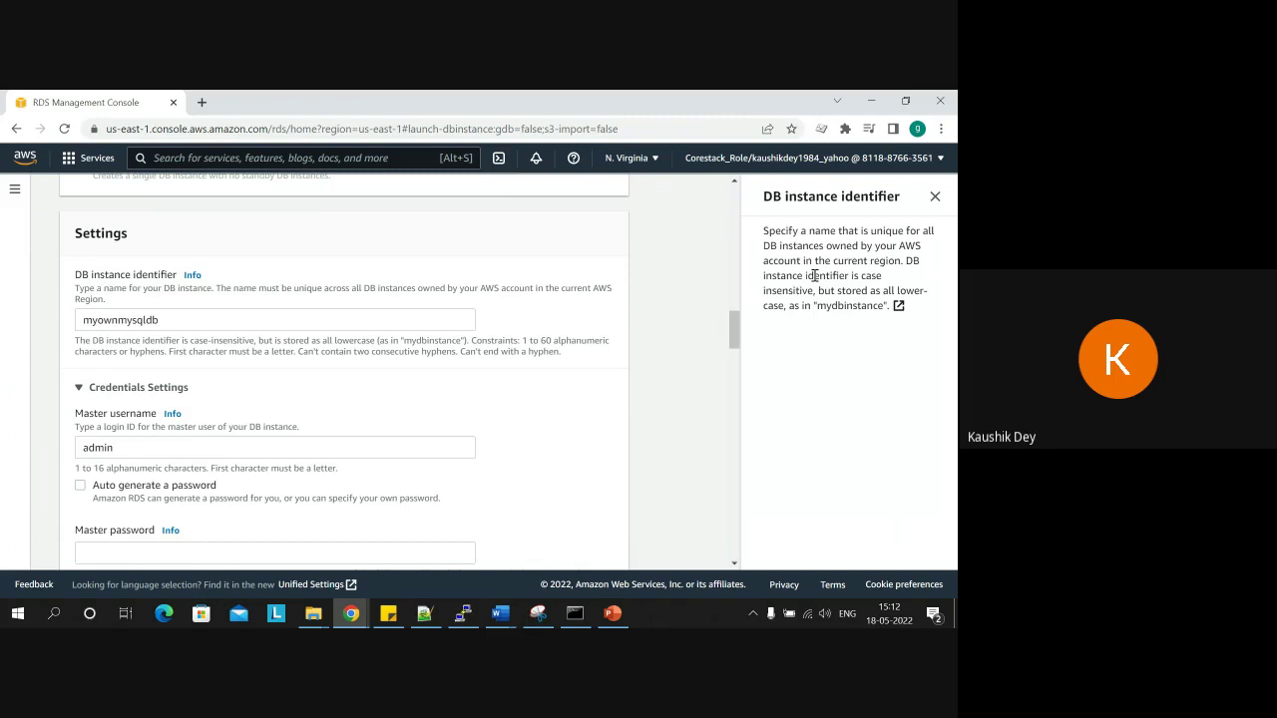
Step: Enter the master password for user admin and confirm it
{"action": "left_click_drag", "start_coordinate": [733, 321], "coordinate": [732, 339]}
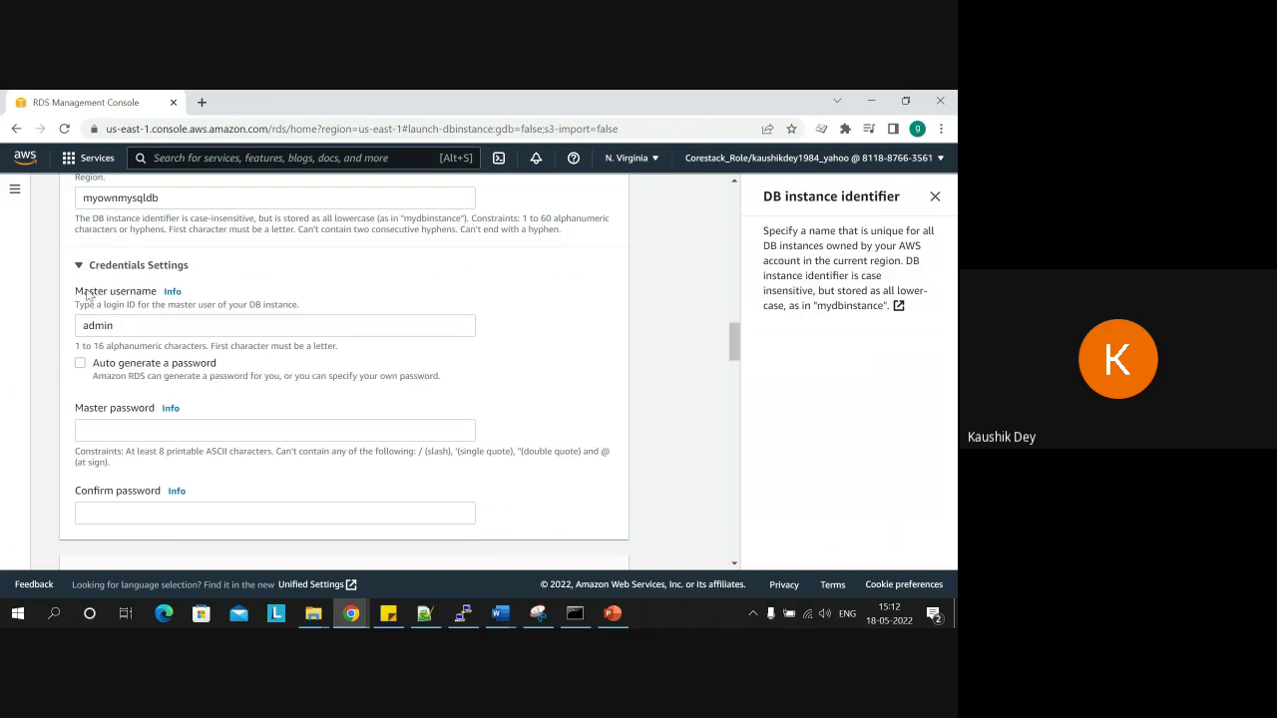
{"action": "left_click", "coordinate": [115, 332]}
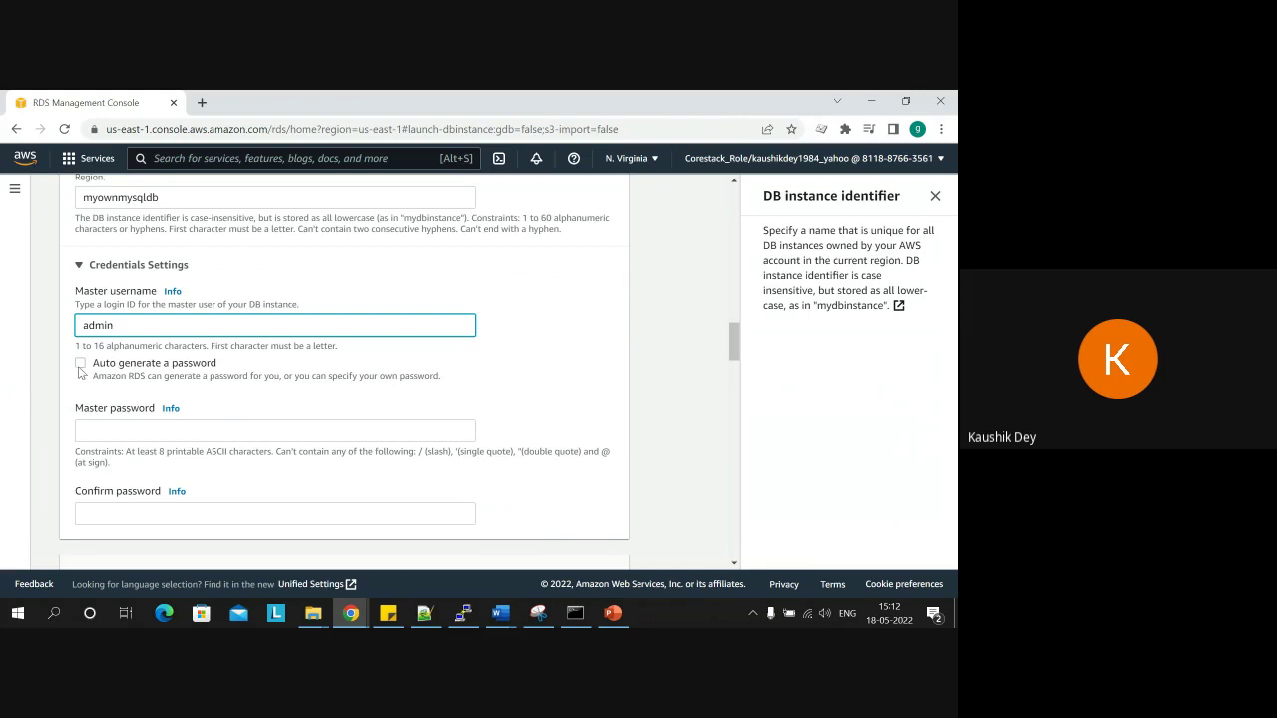
{"action": "left_click", "coordinate": [130, 432]}
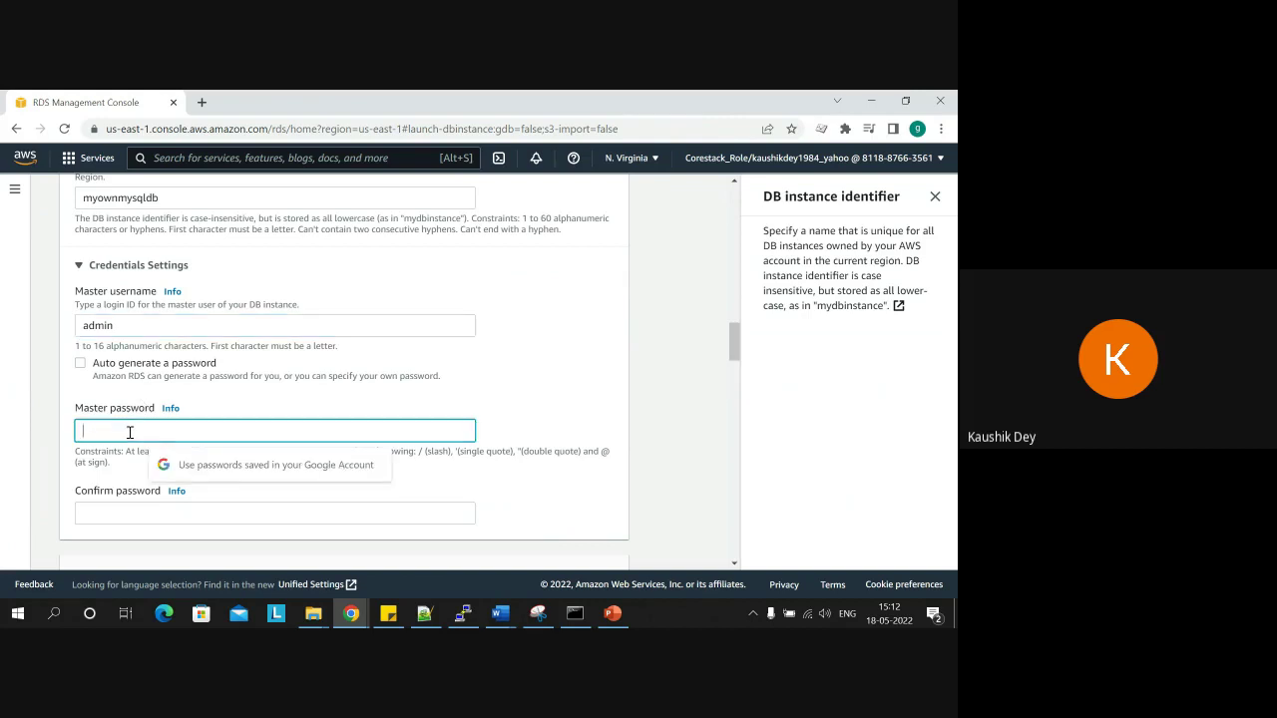
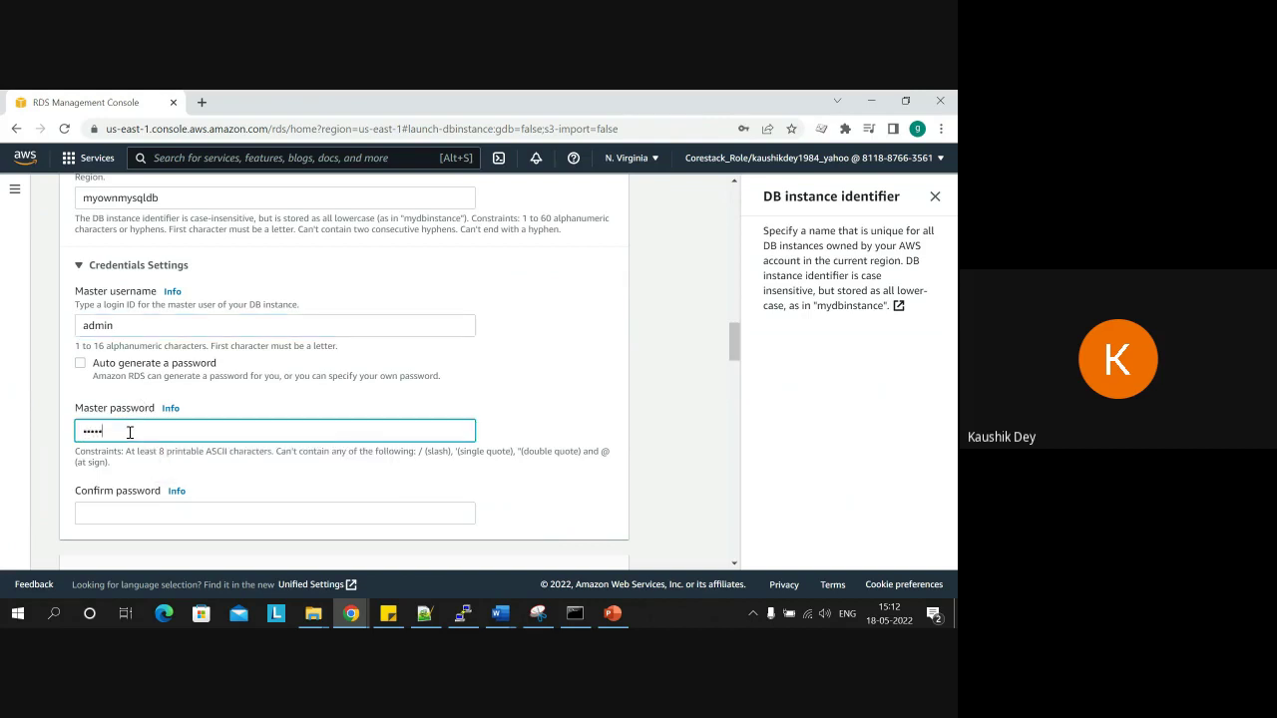
{"action": "left_click", "coordinate": [626, 387]}
{"action": "scroll", "coordinate": [739, 344], "scroll_direction": "down", "scroll_amount": 2}
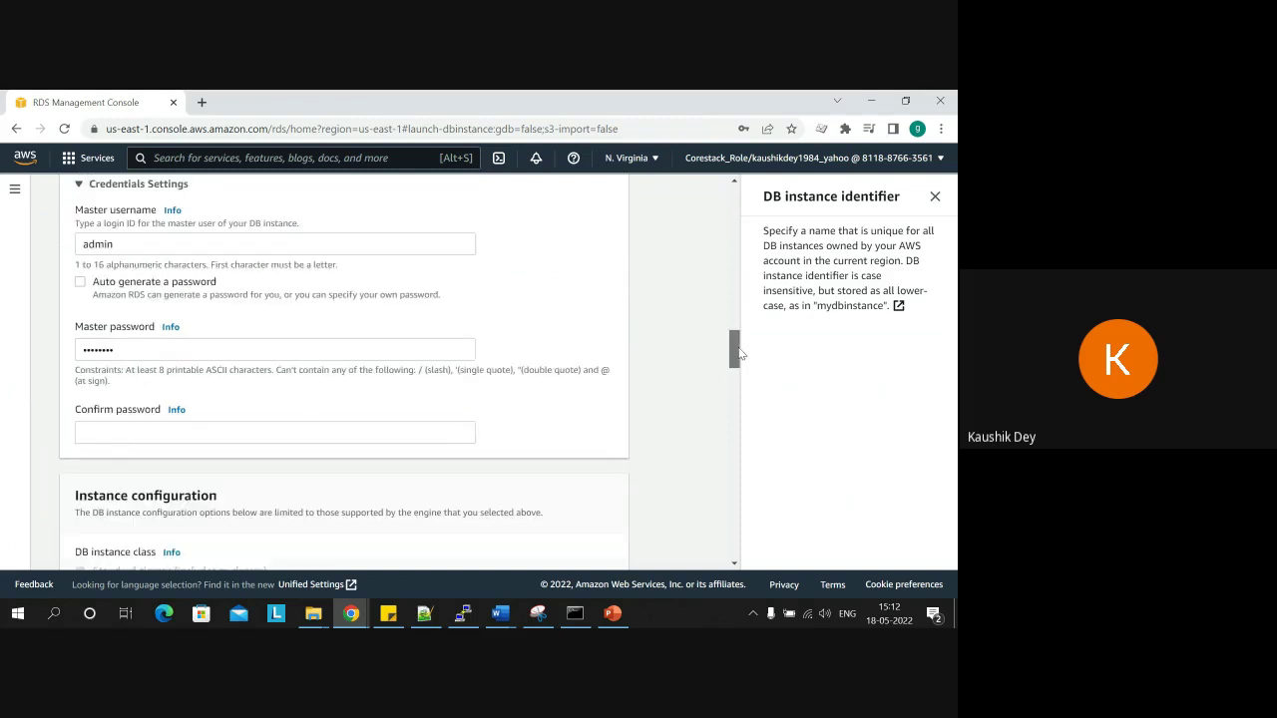
{"action": "left_click", "coordinate": [167, 418]}
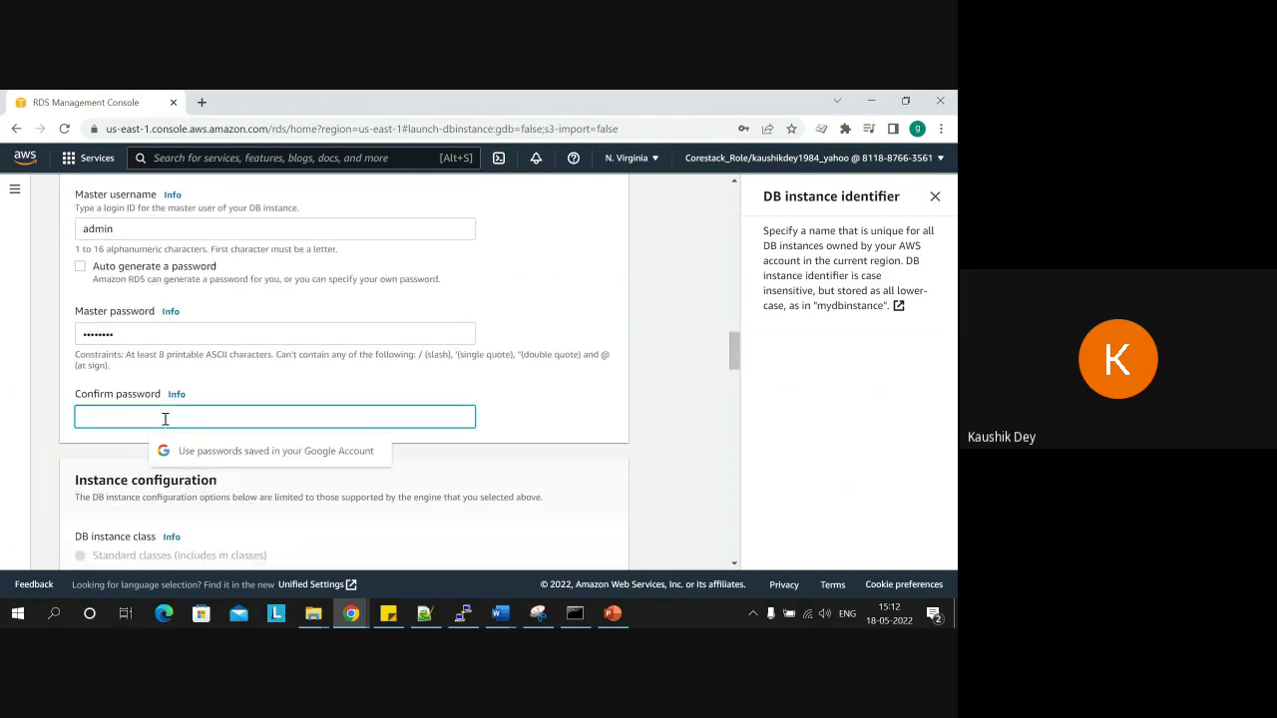
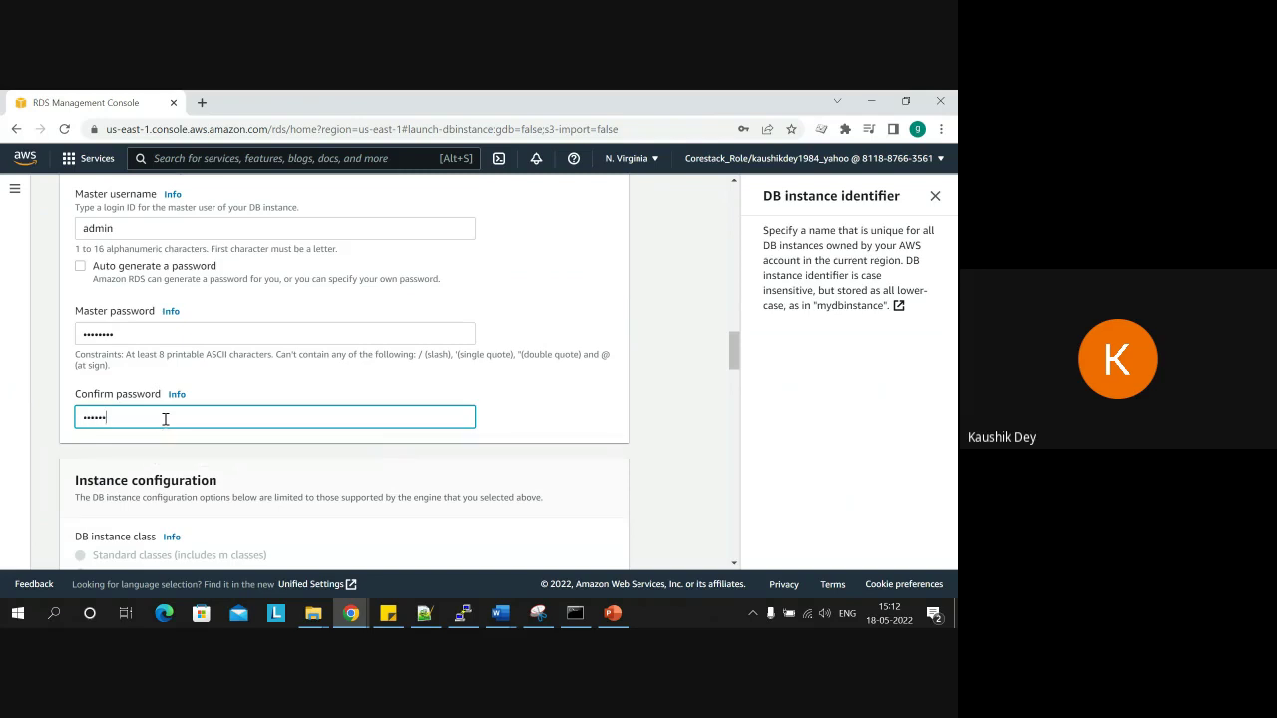
{"action": "left_click", "coordinate": [394, 373]}
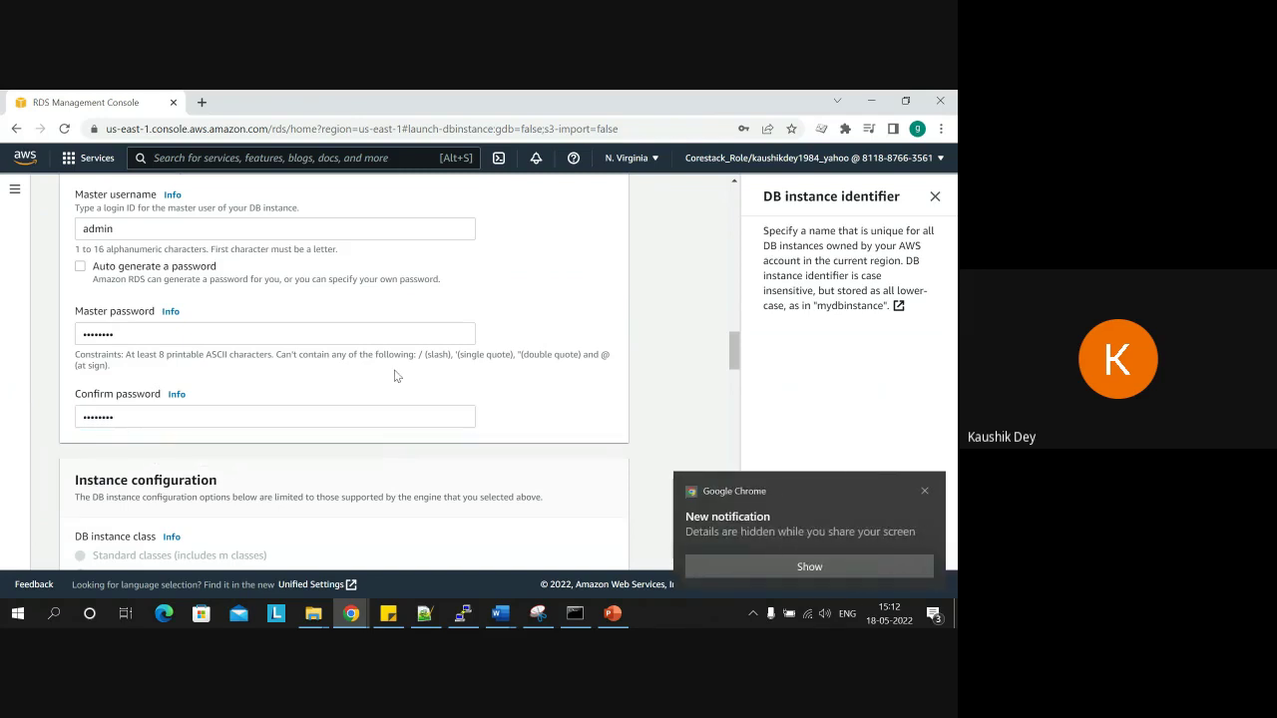
Step: Dismiss the browser notification and bring up the RDS connection notes in Word
{"action": "left_click", "coordinate": [926, 493]}
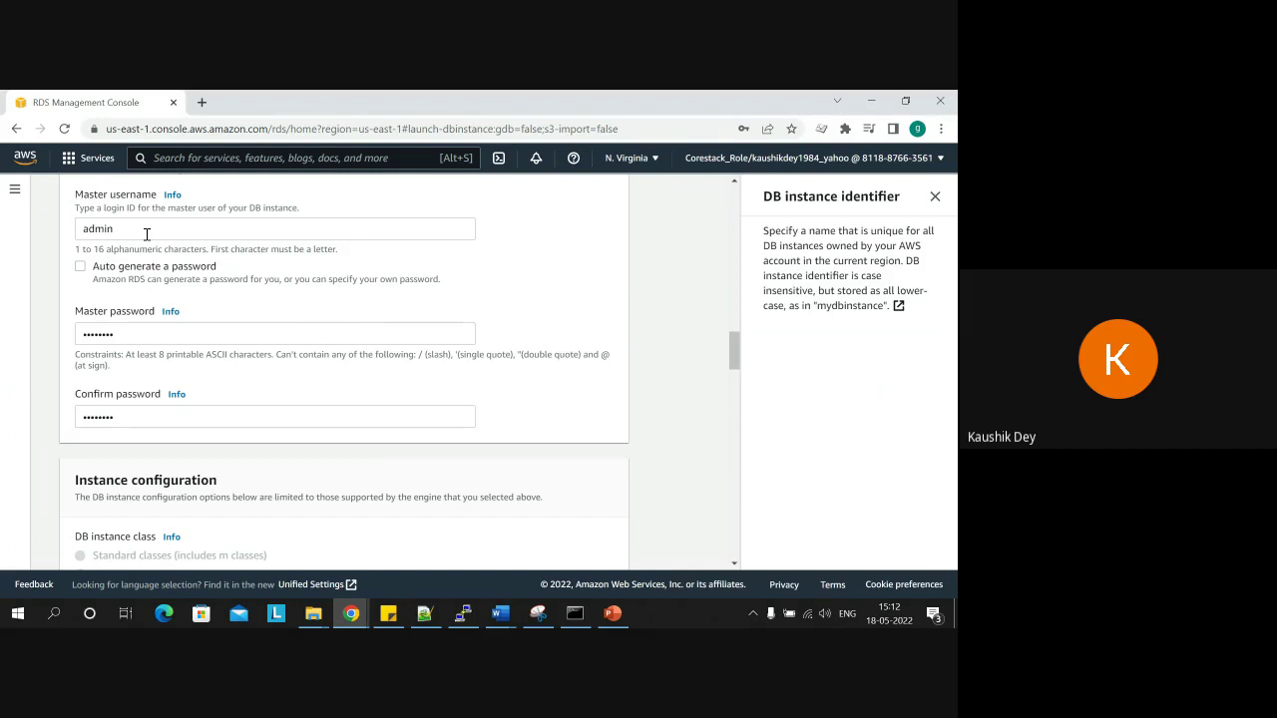
{"action": "scroll", "coordinate": [399, 329], "scroll_direction": "down", "scroll_amount": 1}
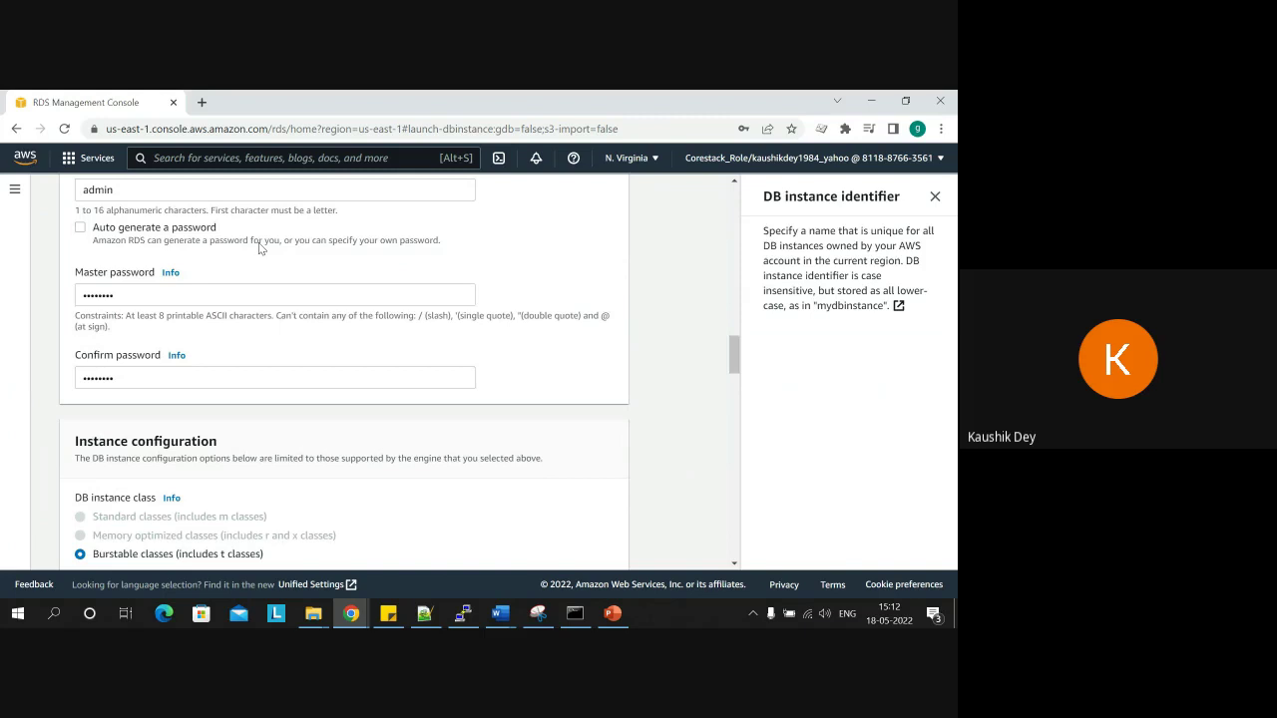
{"action": "mouse_move", "coordinate": [500, 613]}
{"action": "left_click", "coordinate": [414, 538]}
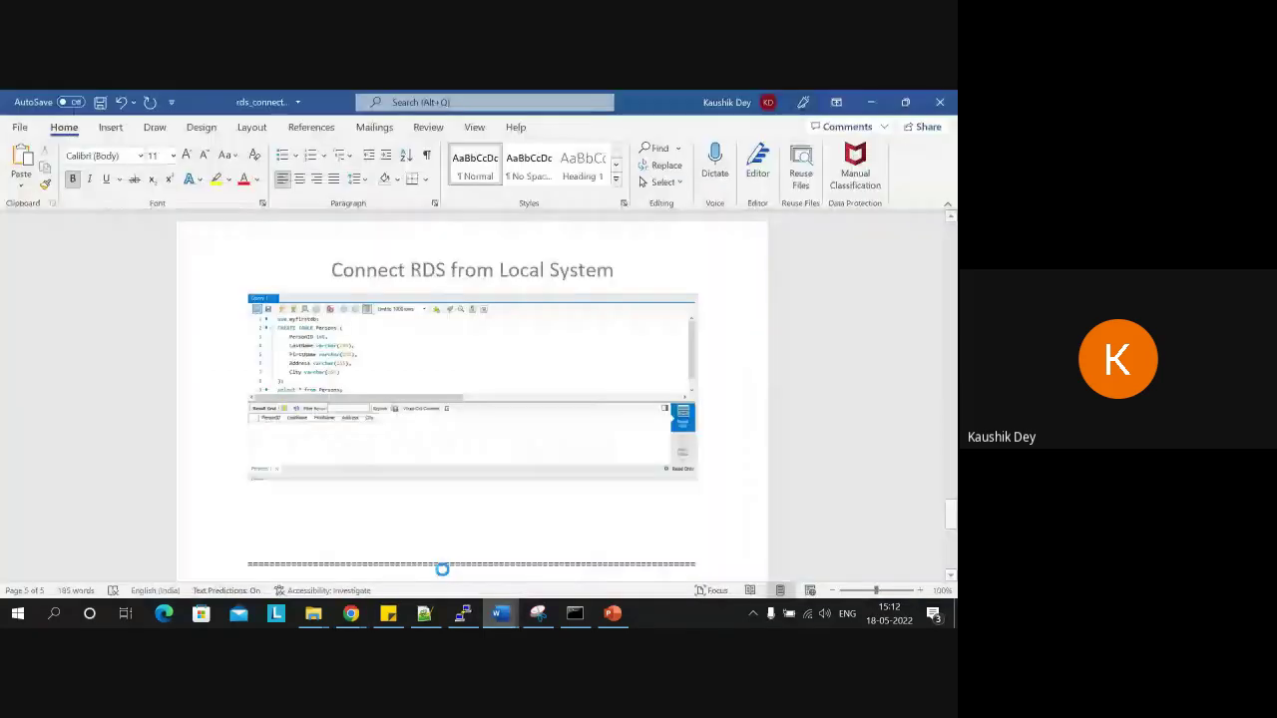
Step: Review the databasejson settings list in the Word notes, then minimize Word
{"action": "left_click_drag", "start_coordinate": [951, 516], "coordinate": [932, 247]}
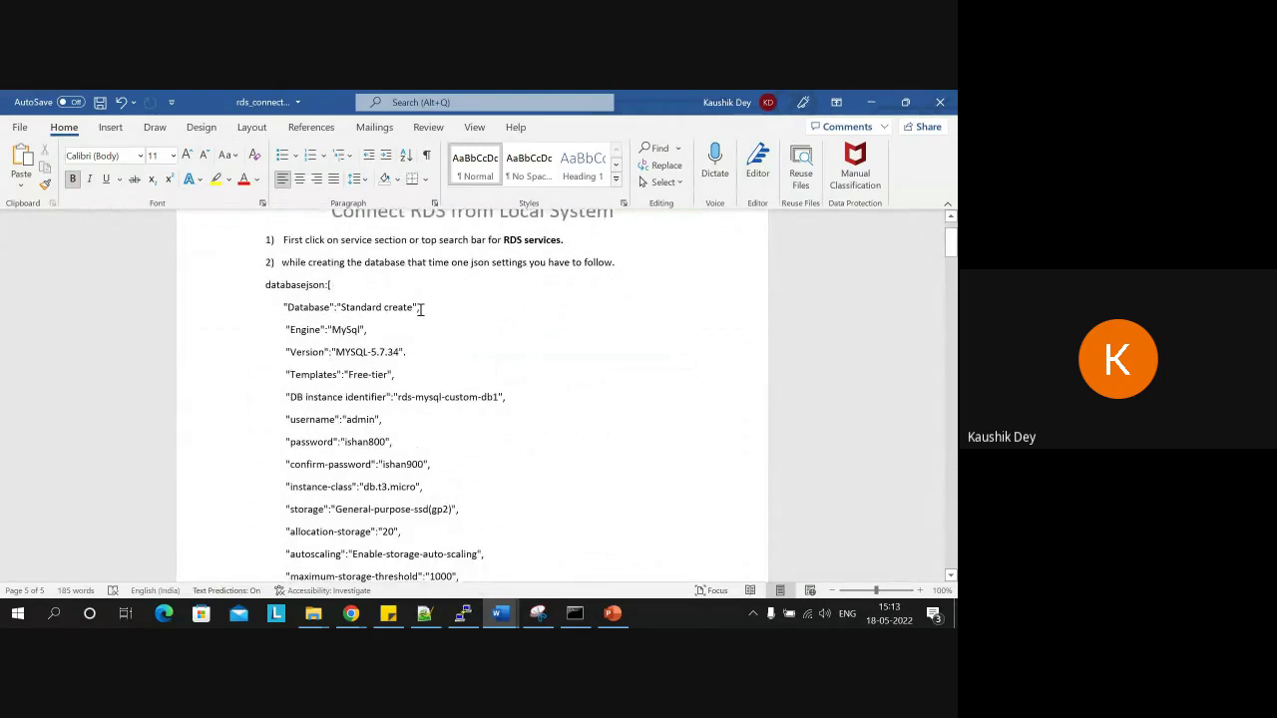
{"action": "left_click_drag", "start_coordinate": [284, 307], "coordinate": [437, 511]}
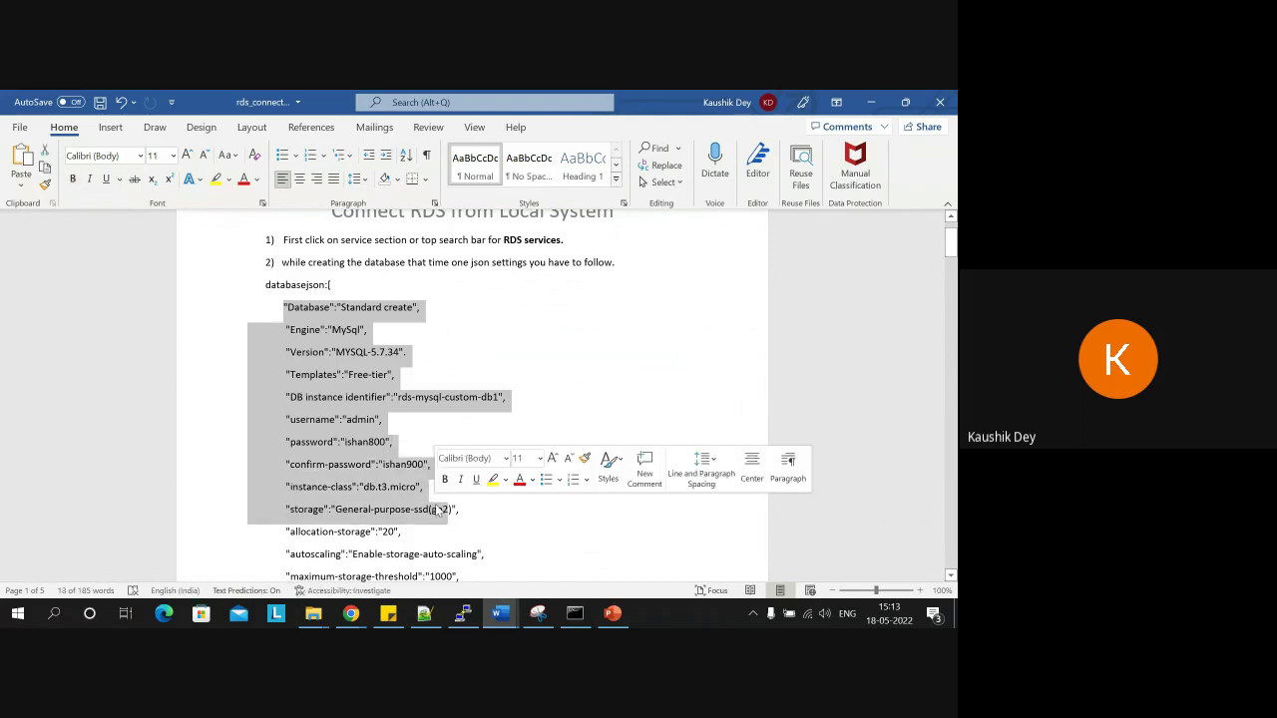
{"action": "left_click", "coordinate": [428, 351]}
{"action": "key", "text": "Down"}
{"action": "key", "text": "Down"}
{"action": "key", "text": "Down"}
{"action": "key", "text": "Down"}
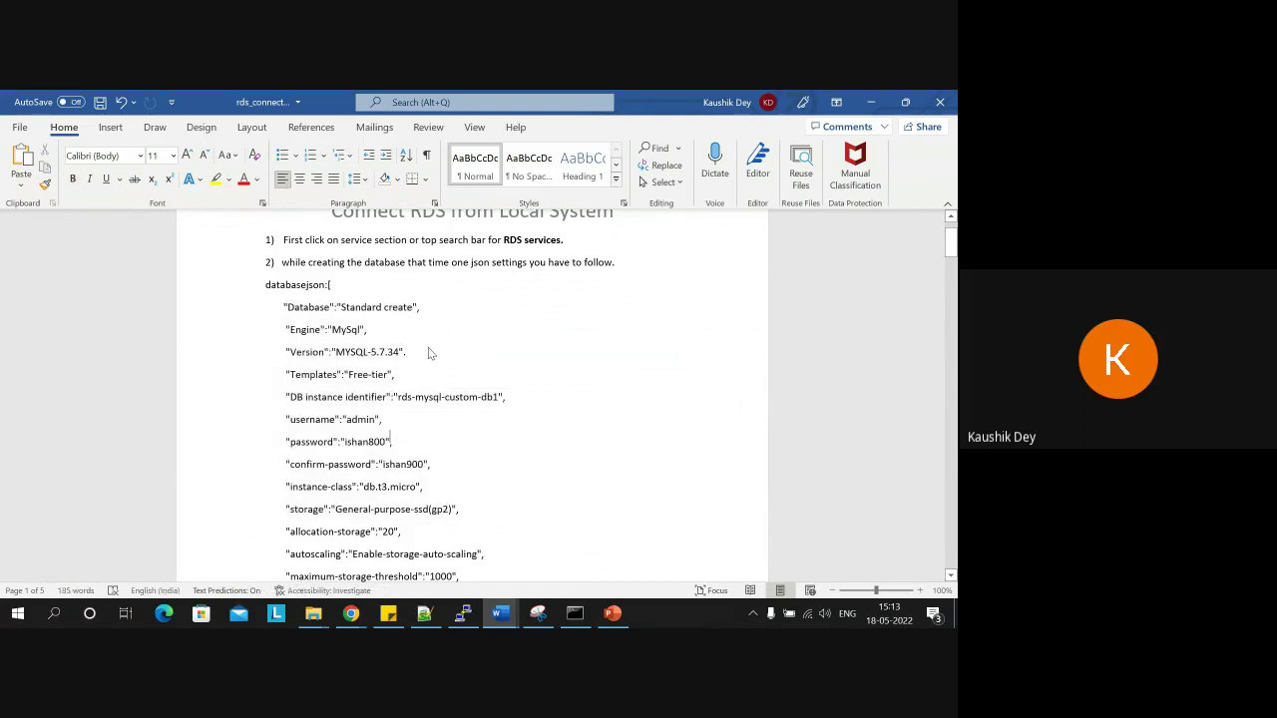
{"action": "key", "text": "Down"}
{"action": "key", "text": "Down"}
{"action": "key", "text": "Down"}
{"action": "key", "text": "Down"}
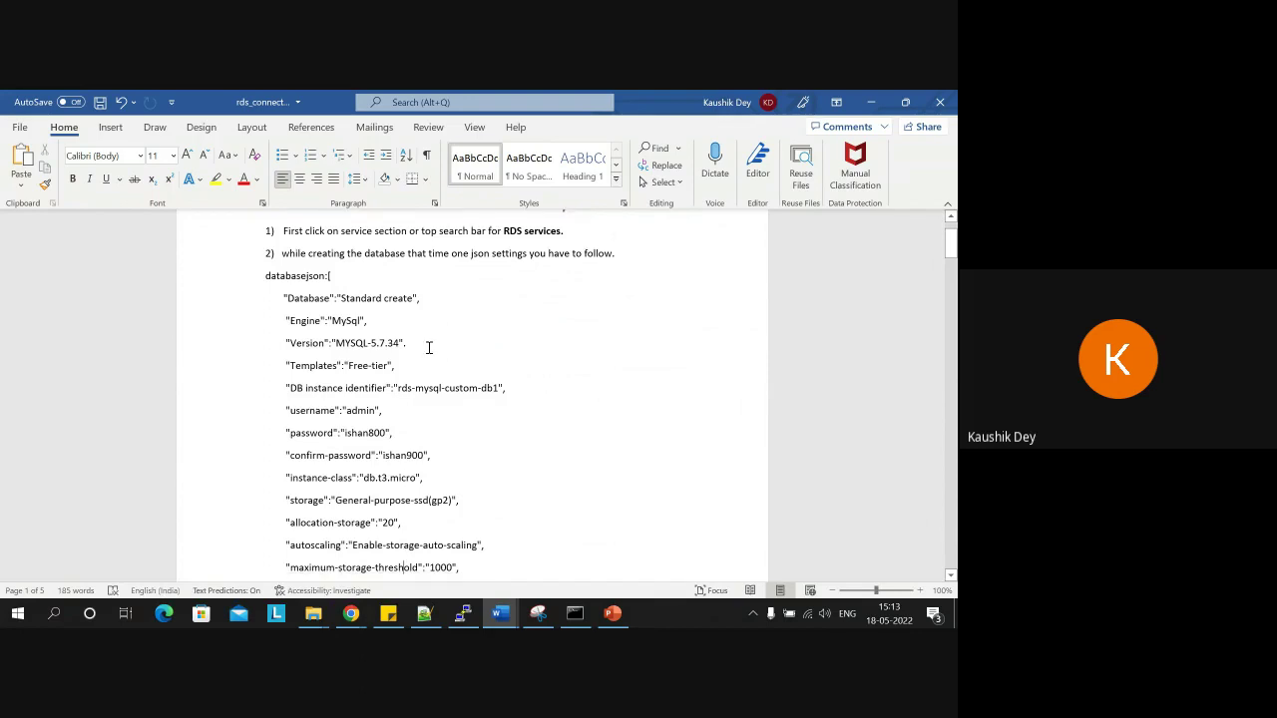
{"action": "key", "text": "Down"}
{"action": "key", "text": "Down"}
{"action": "key", "text": "Down"}
{"action": "key", "text": "Down"}
{"action": "key", "text": "Down"}
{"action": "key", "text": "Down"}
{"action": "key", "text": "Down"}
{"action": "key", "text": "Down"}
{"action": "key", "text": "Down"}
{"action": "key", "text": "Down"}
{"action": "key", "text": "Down"}
{"action": "key", "text": "Down"}
{"action": "key", "text": "Down"}
{"action": "key", "text": "Down"}
{"action": "key", "text": "Down"}
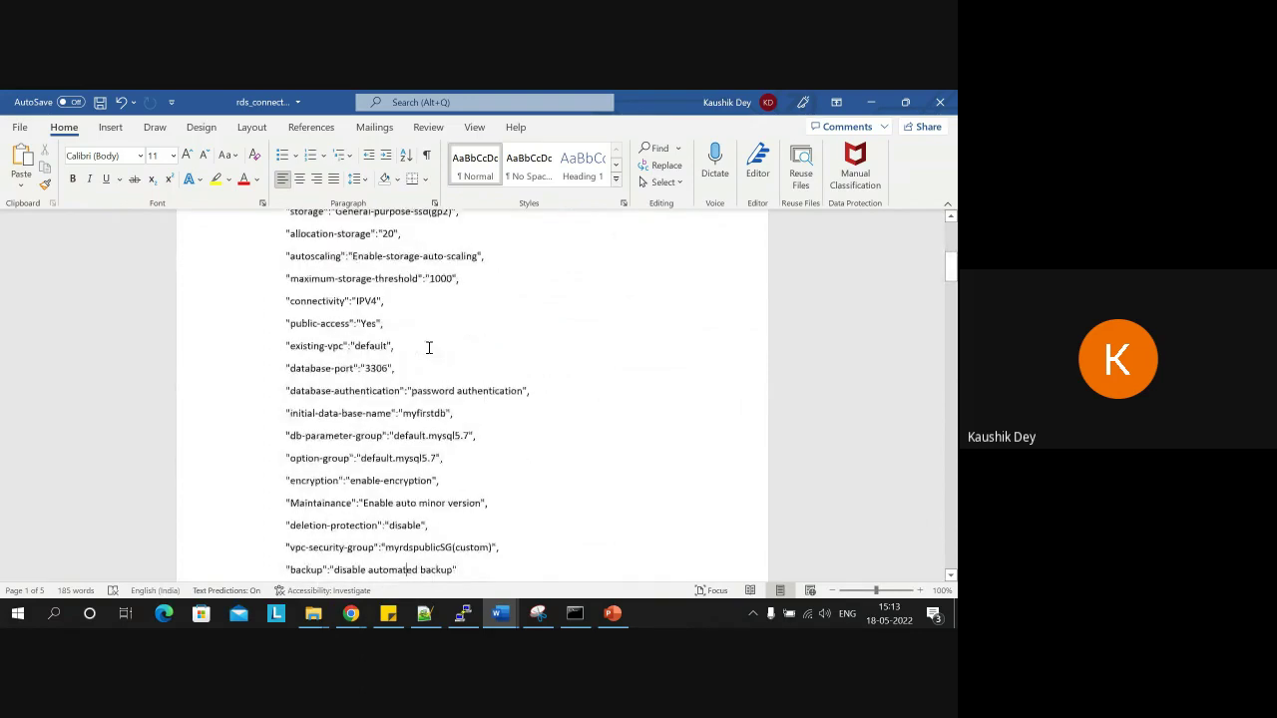
{"action": "key", "text": "Up"}
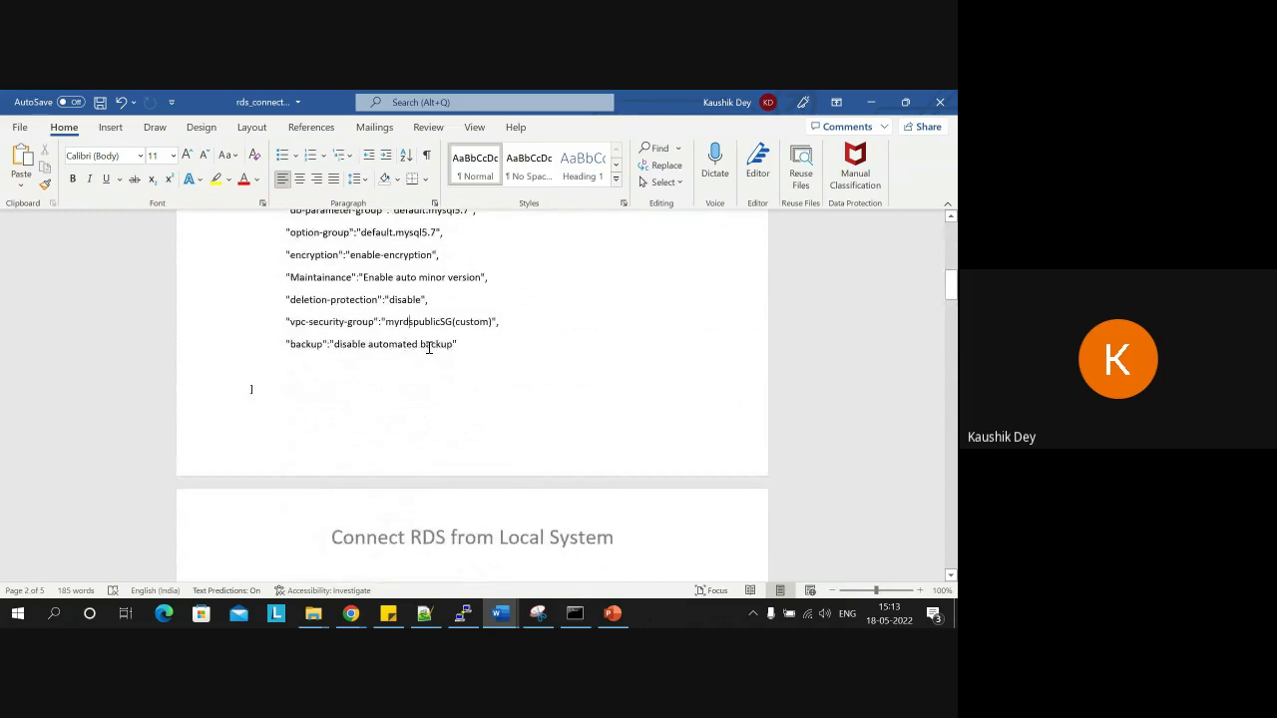
{"action": "key", "text": "Up"}
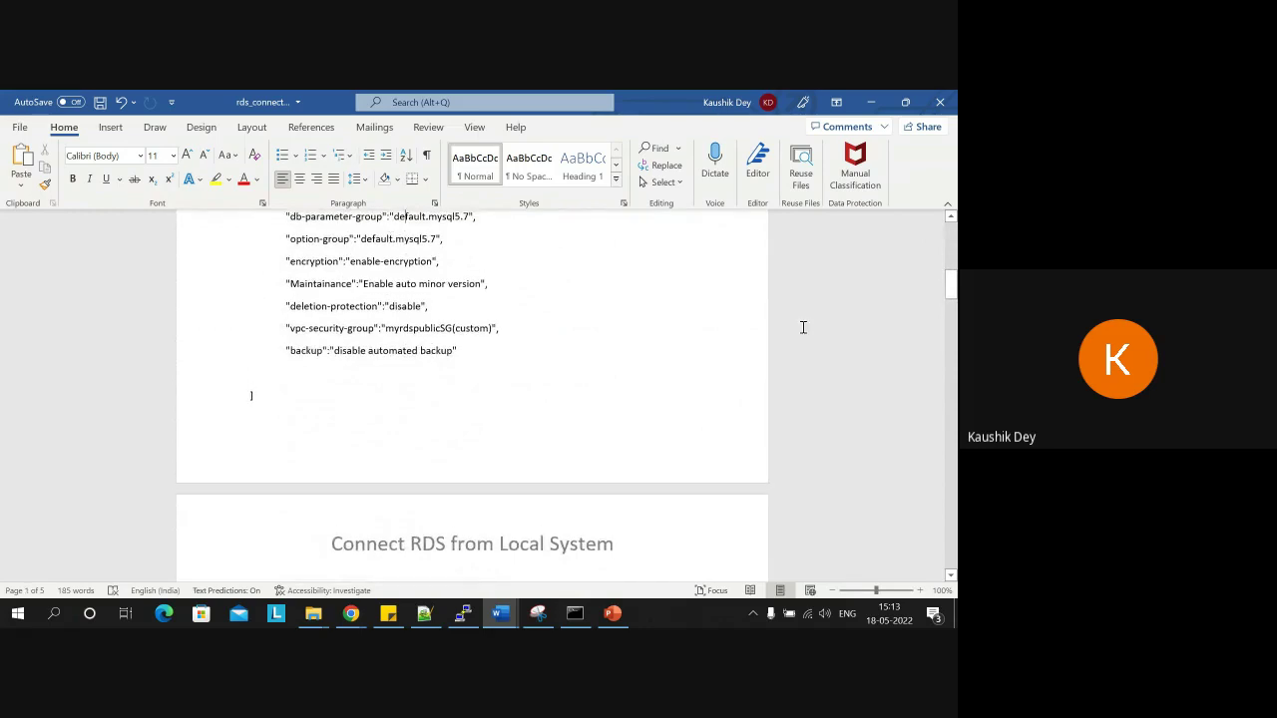
{"action": "left_click", "coordinate": [872, 103]}
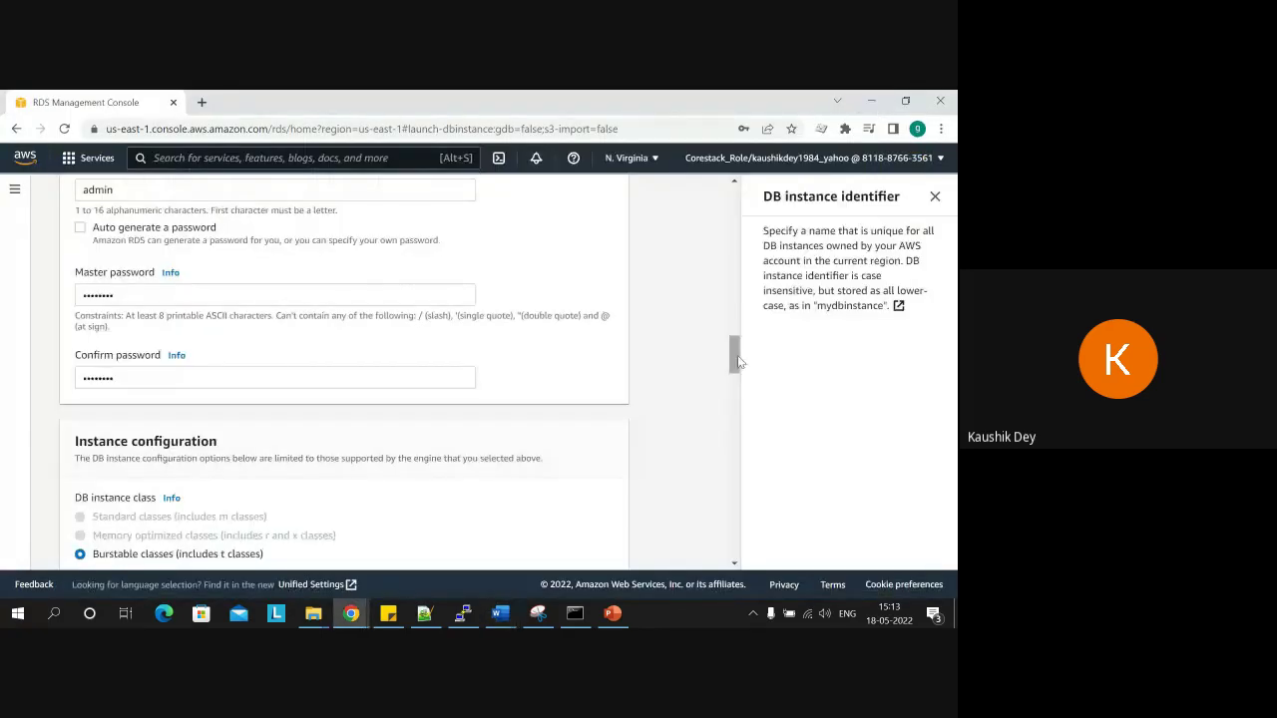
Step: Change the DB instance class from db.t3.micro to db.t2.micro
{"action": "scroll", "coordinate": [737, 355], "scroll_direction": "down", "scroll_amount": 3}
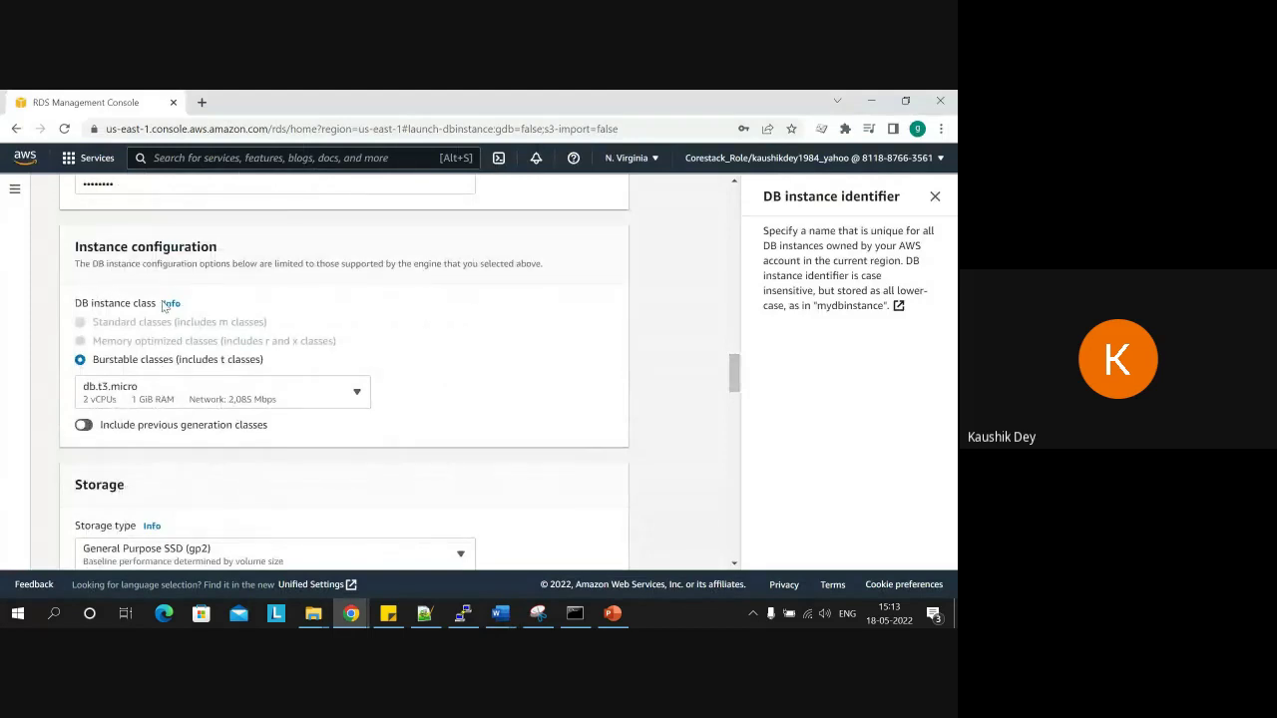
{"action": "left_click", "coordinate": [242, 404]}
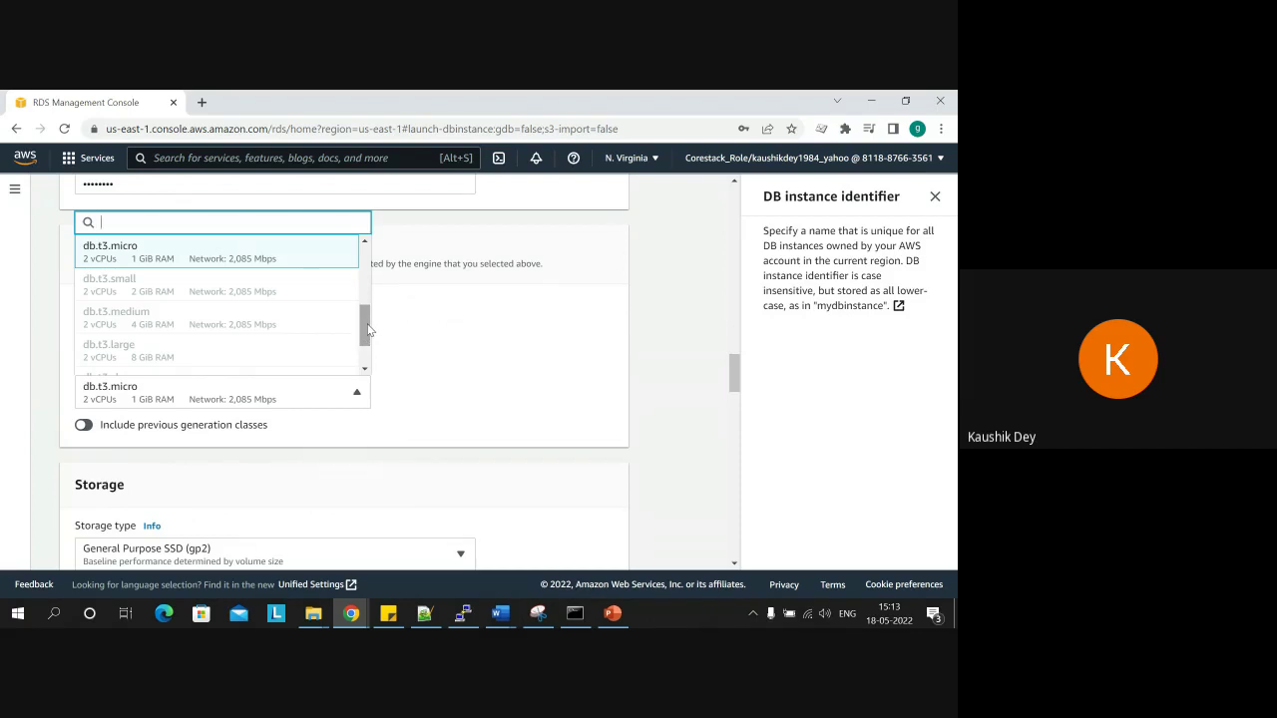
{"action": "left_click_drag", "start_coordinate": [367, 330], "coordinate": [370, 257]}
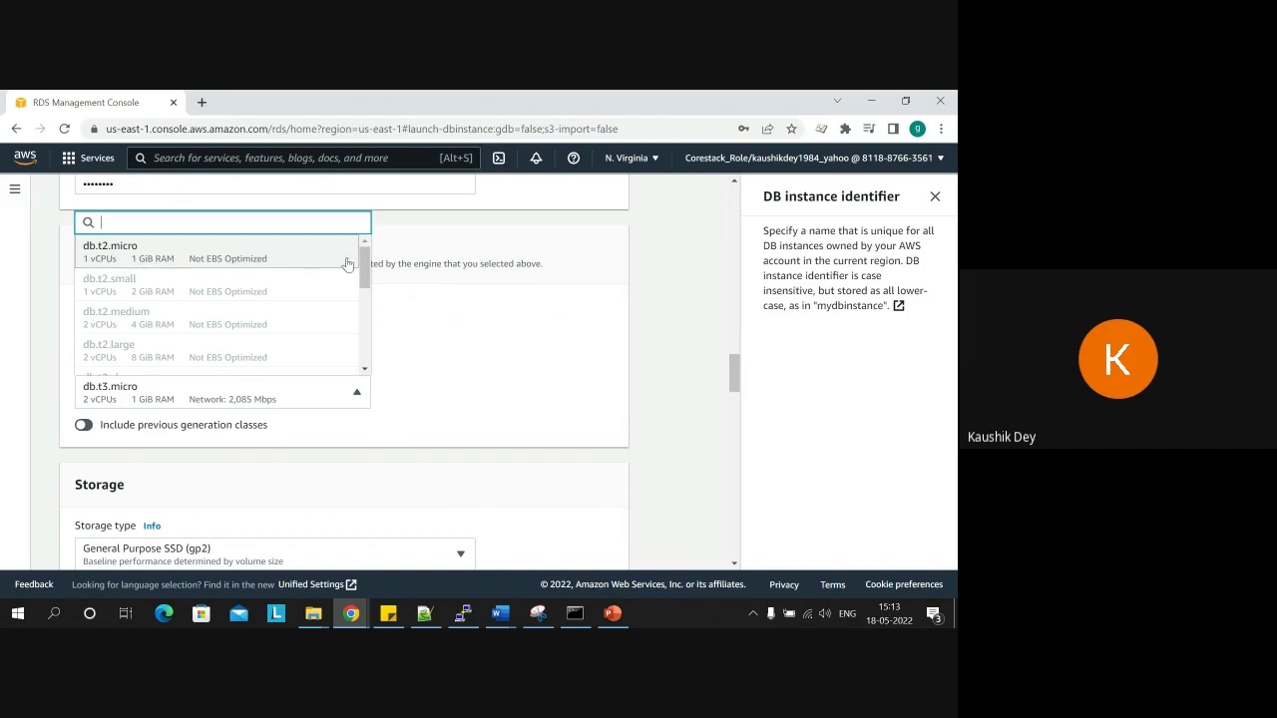
{"action": "mouse_move", "coordinate": [365, 265]}
{"action": "left_mouse_down"}
{"action": "mouse_move", "coordinate": [365, 307]}
{"action": "mouse_move", "coordinate": [371, 251]}
{"action": "left_mouse_up"}
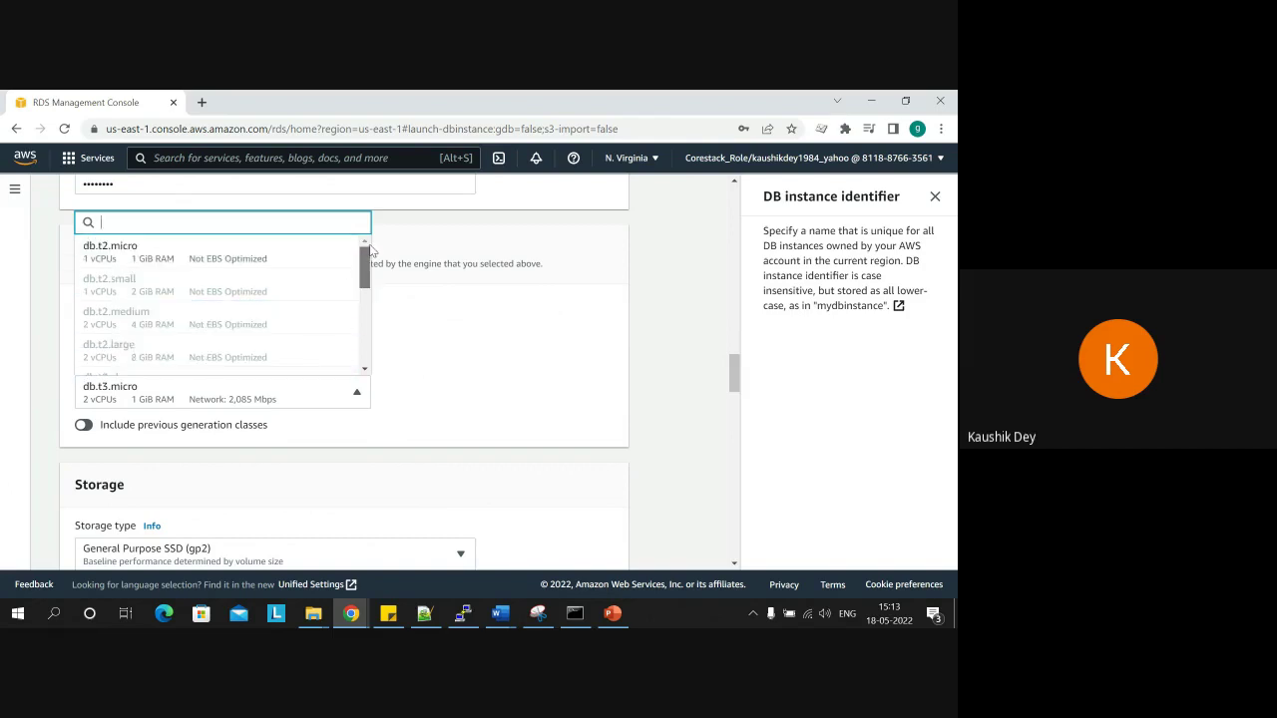
{"action": "left_click", "coordinate": [183, 255]}
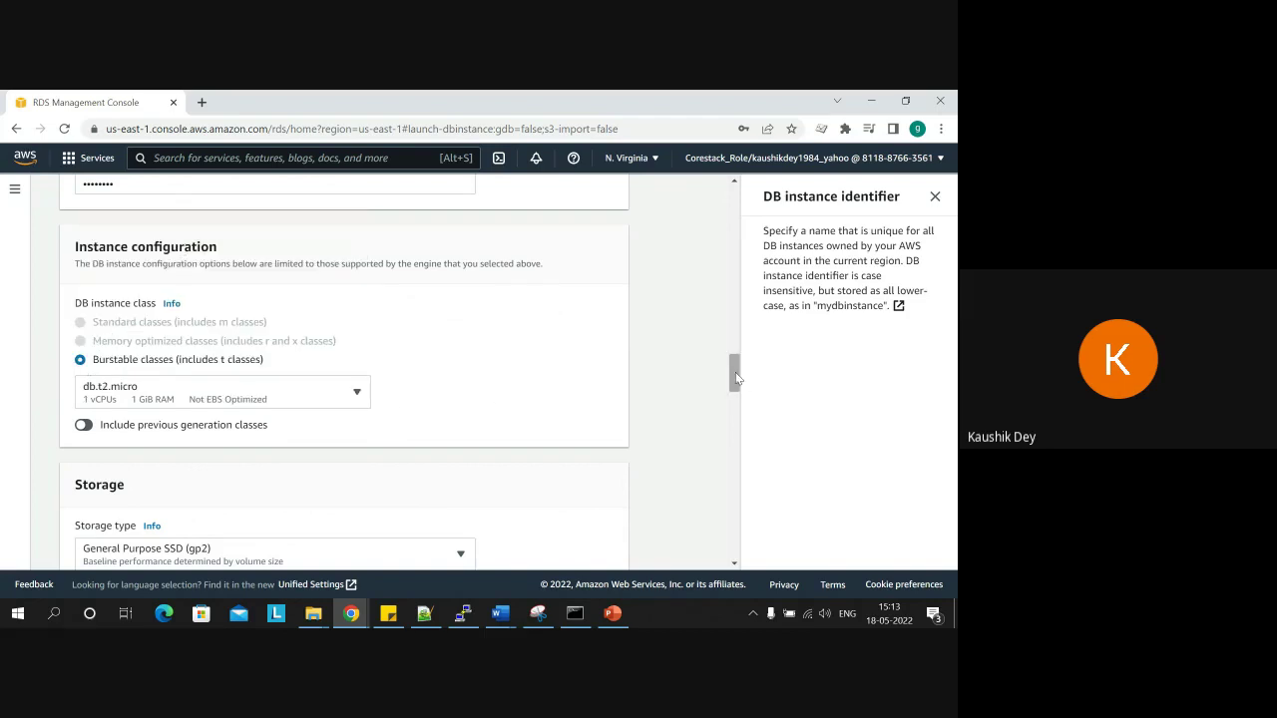
{"action": "left_click_drag", "start_coordinate": [734, 375], "coordinate": [736, 403]}
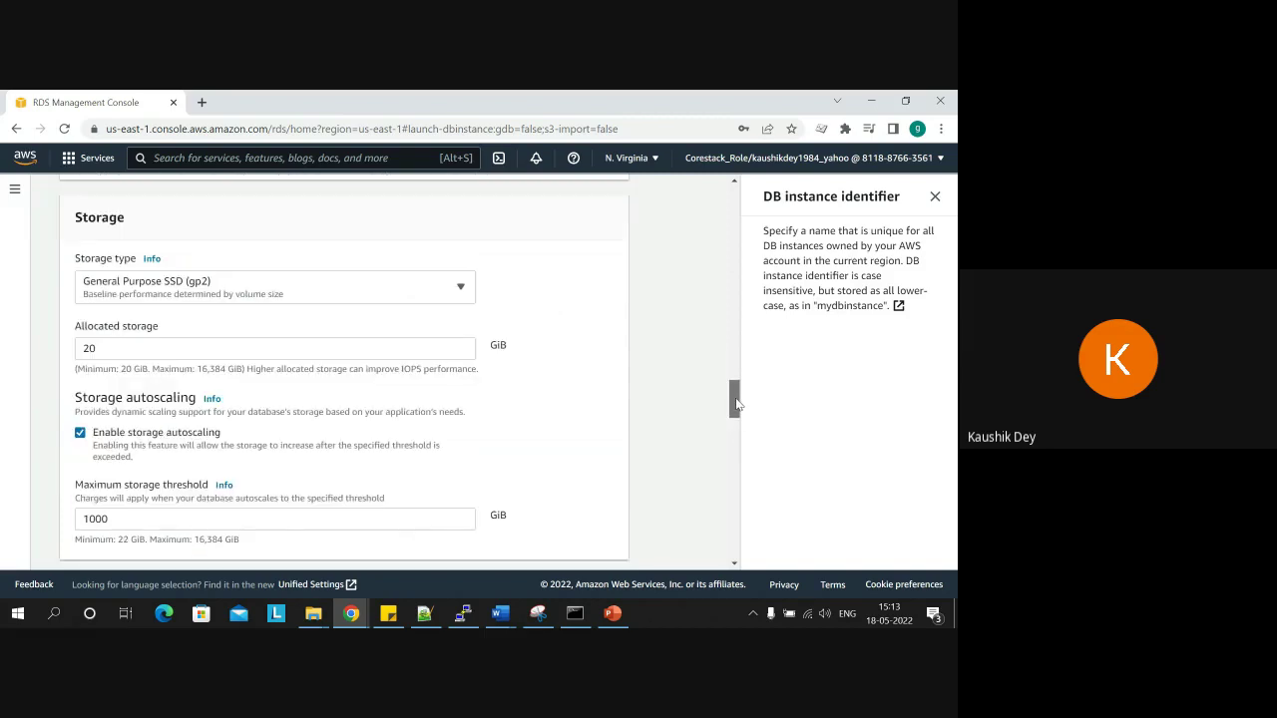
Step: Read the storage type help and keep General Purpose SSD (gp2) storage
{"action": "left_click", "coordinate": [181, 297]}
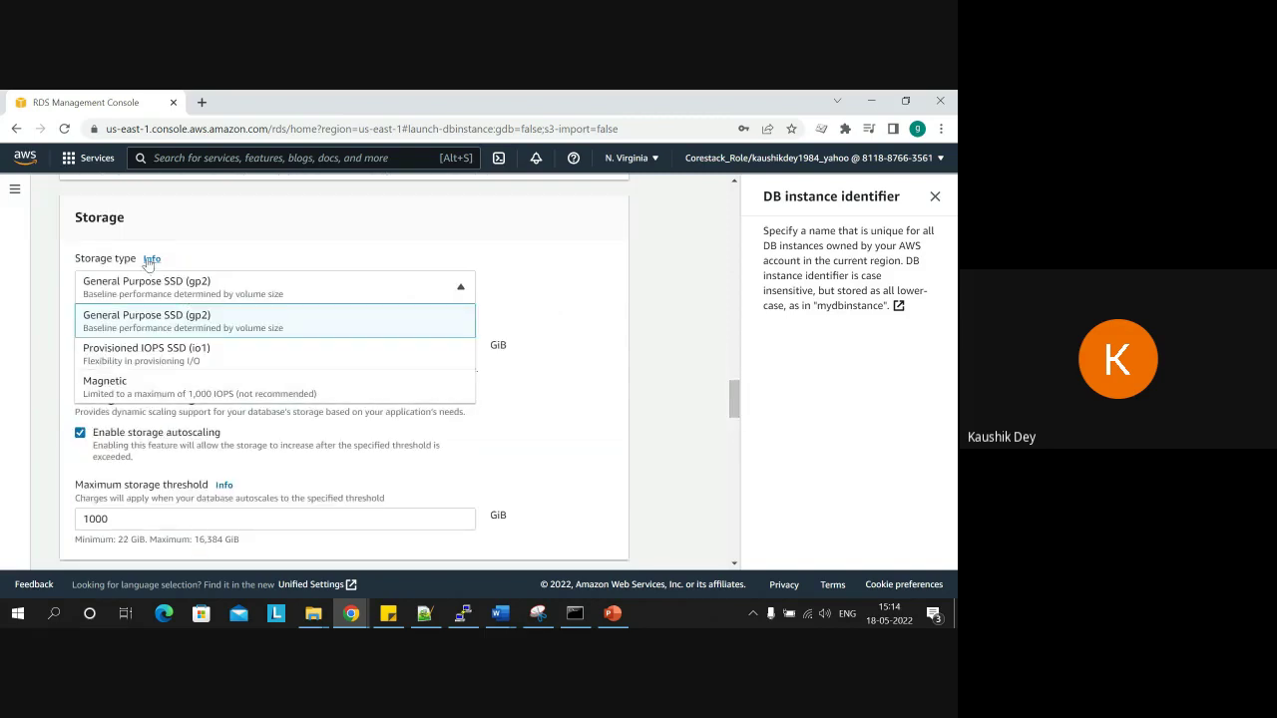
{"action": "left_click", "coordinate": [152, 259]}
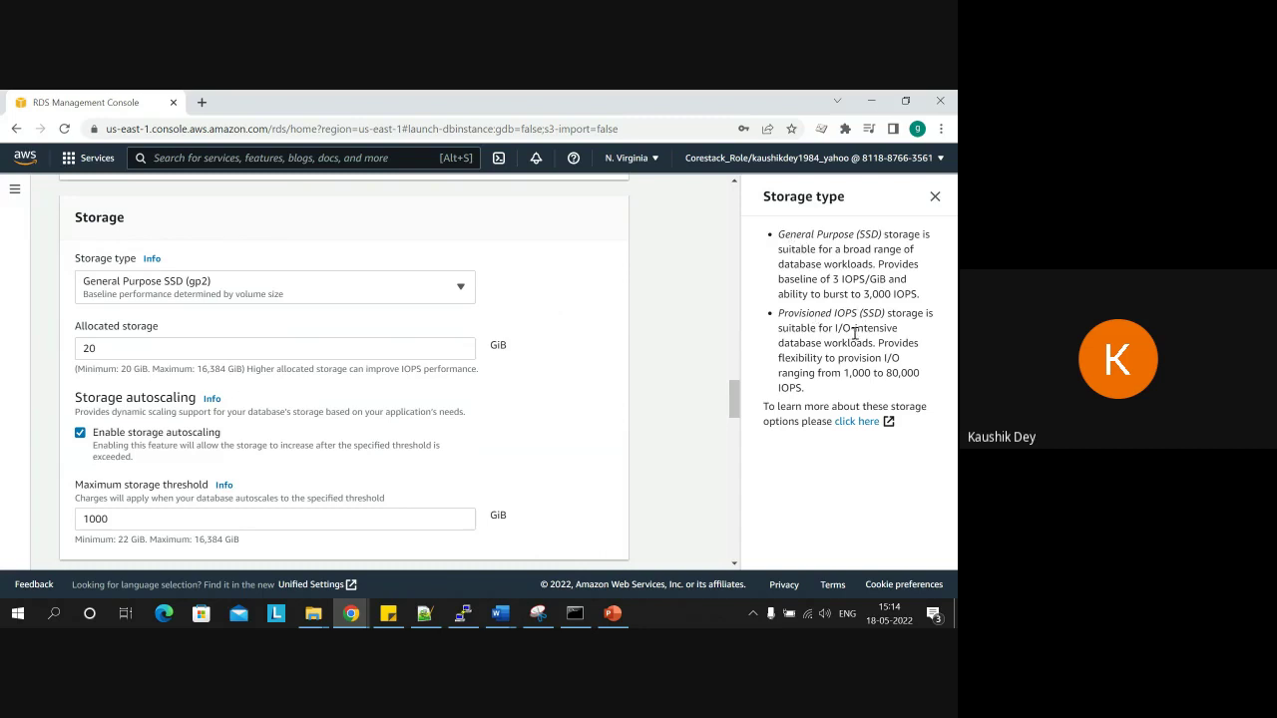
{"action": "left_click", "coordinate": [461, 288]}
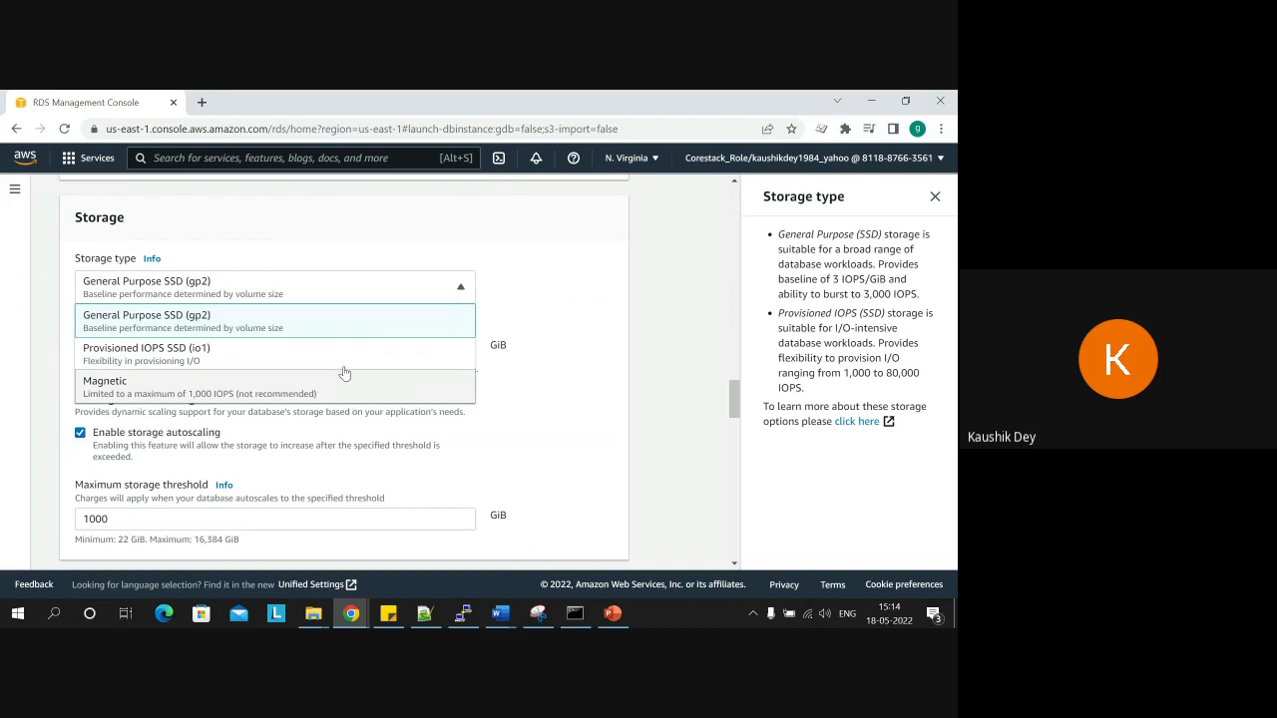
{"action": "left_click", "coordinate": [335, 326]}
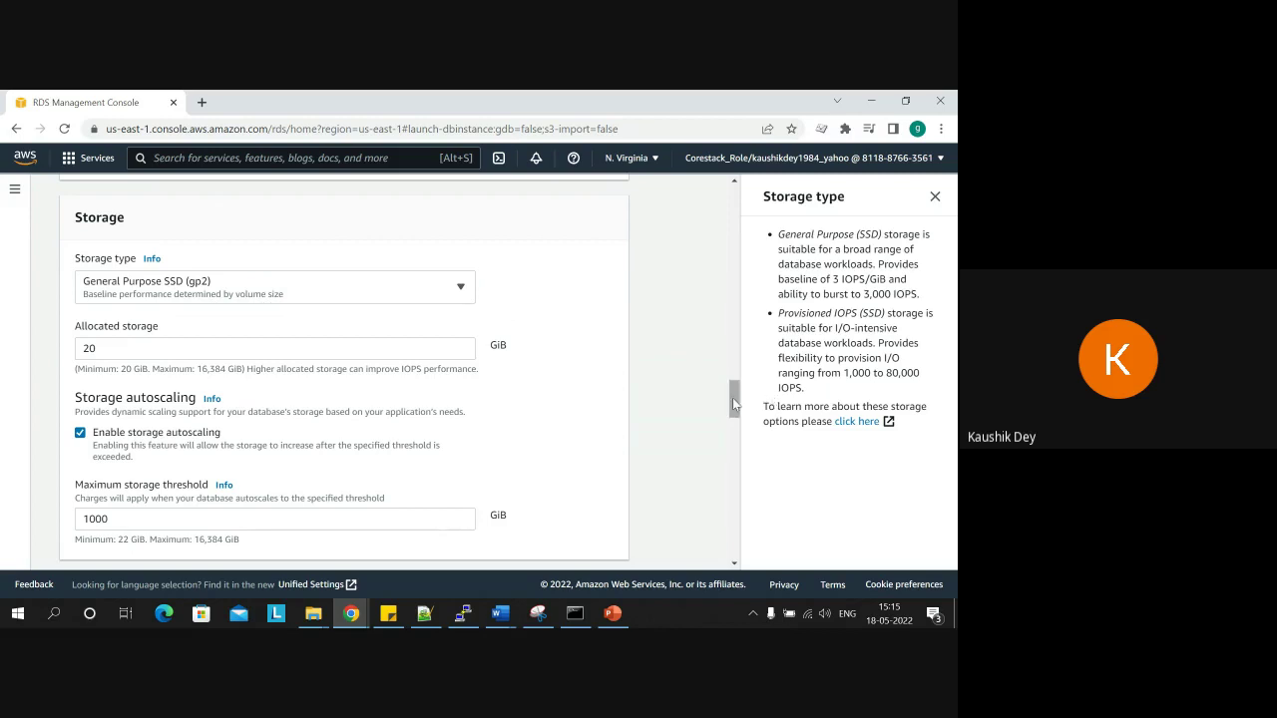
{"action": "scroll", "coordinate": [138, 321], "scroll_direction": "down", "scroll_amount": 2}
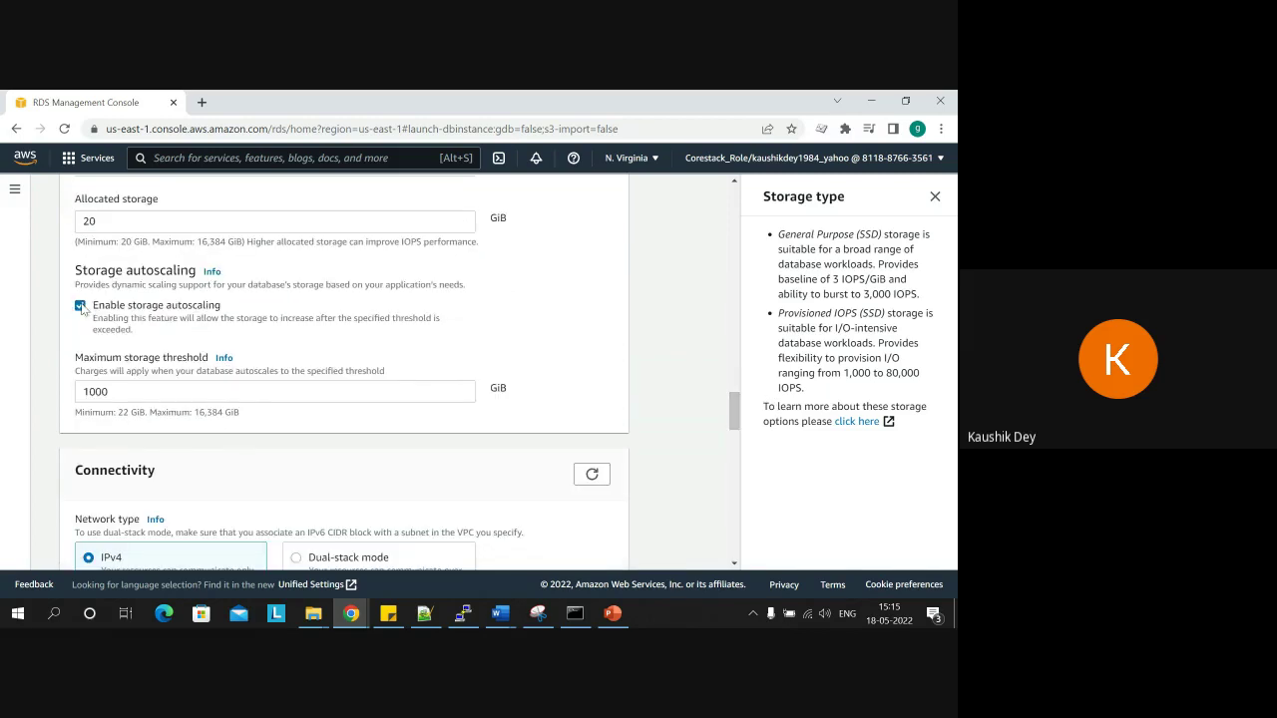
Step: Turn off storage autoscaling, then bring the serverless architecture diagram in diagrams.net to the front
{"action": "left_click", "coordinate": [80, 306]}
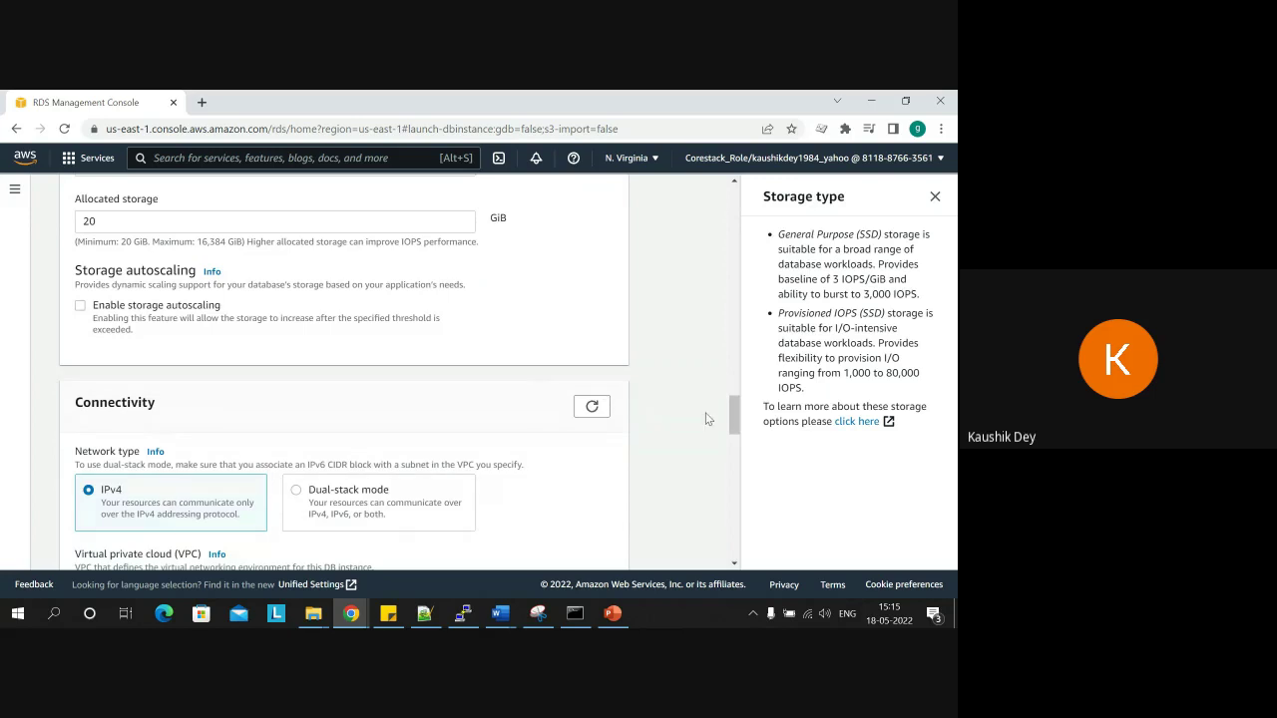
{"action": "left_click_drag", "start_coordinate": [730, 414], "coordinate": [731, 436]}
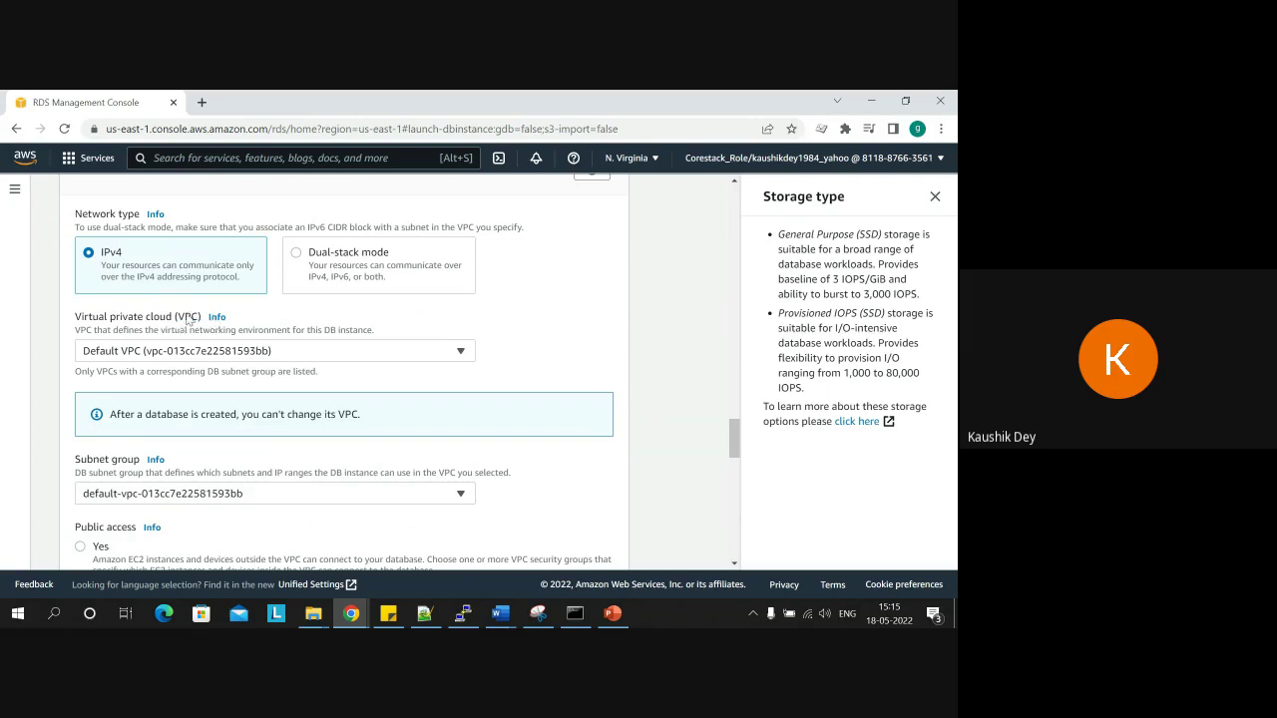
{"action": "left_click", "coordinate": [617, 614]}
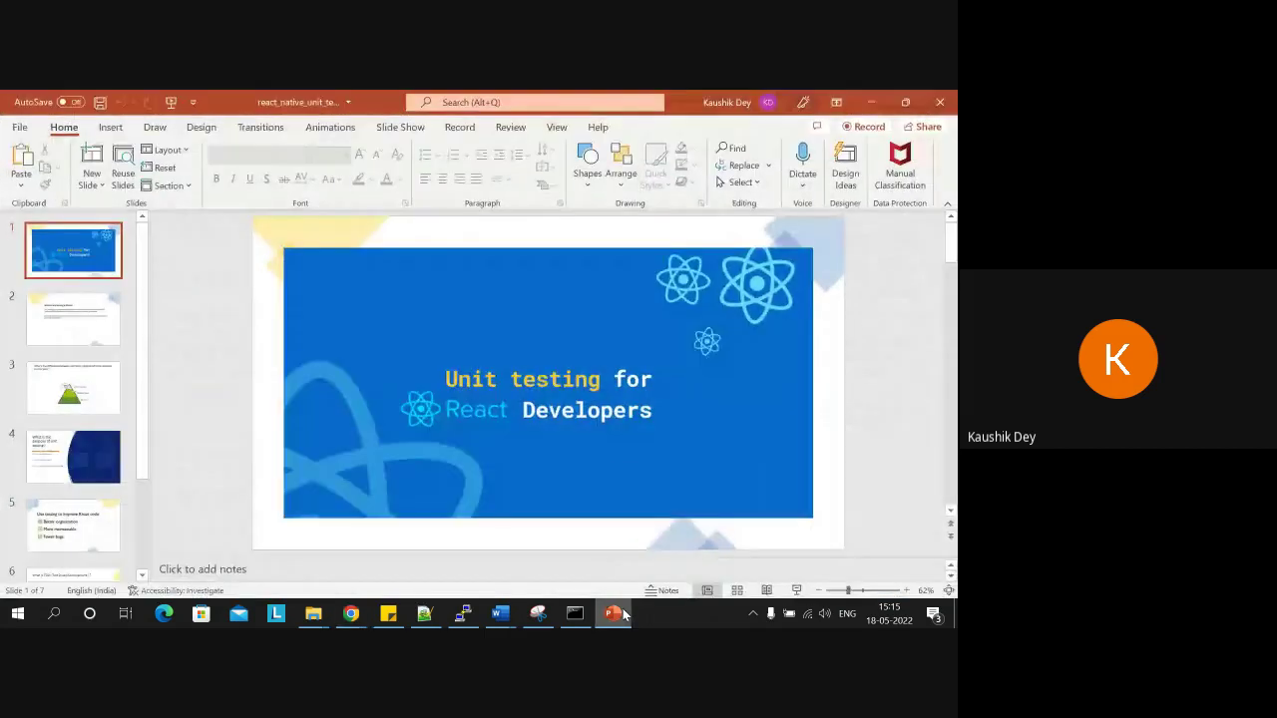
{"action": "left_click", "coordinate": [616, 614]}
{"action": "mouse_move", "coordinate": [351, 614]}
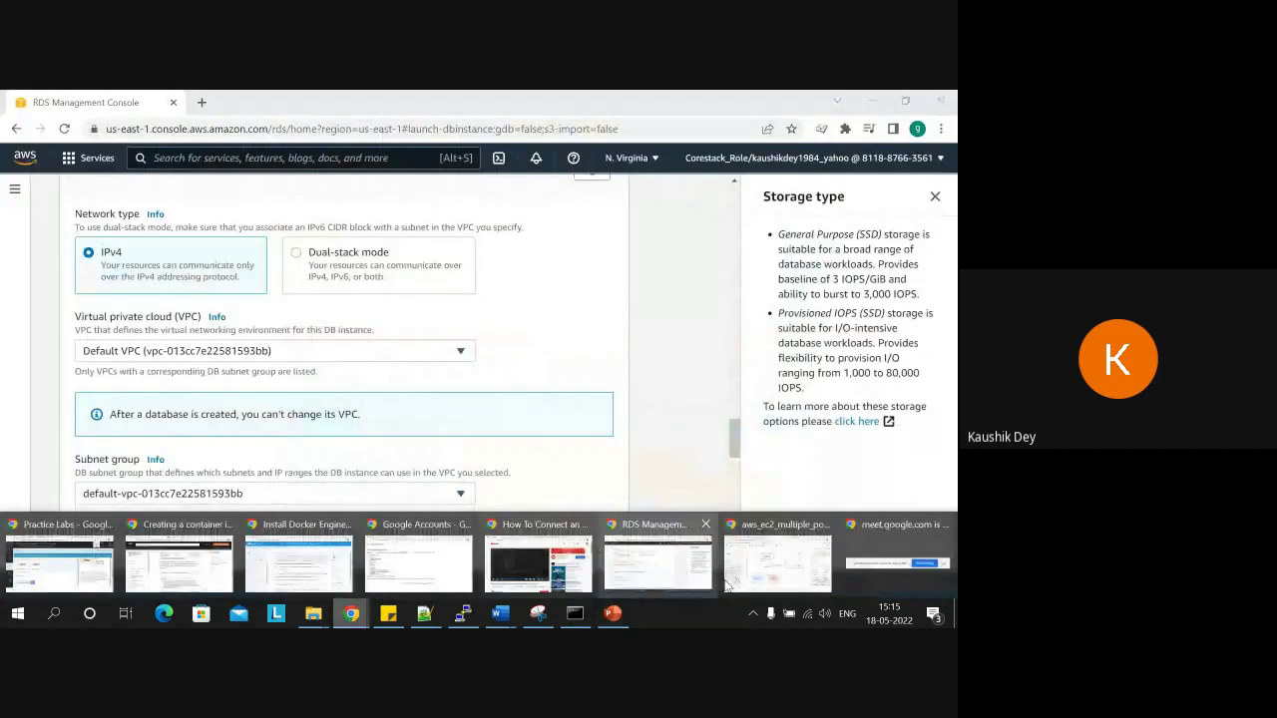
{"action": "left_click", "coordinate": [779, 554]}
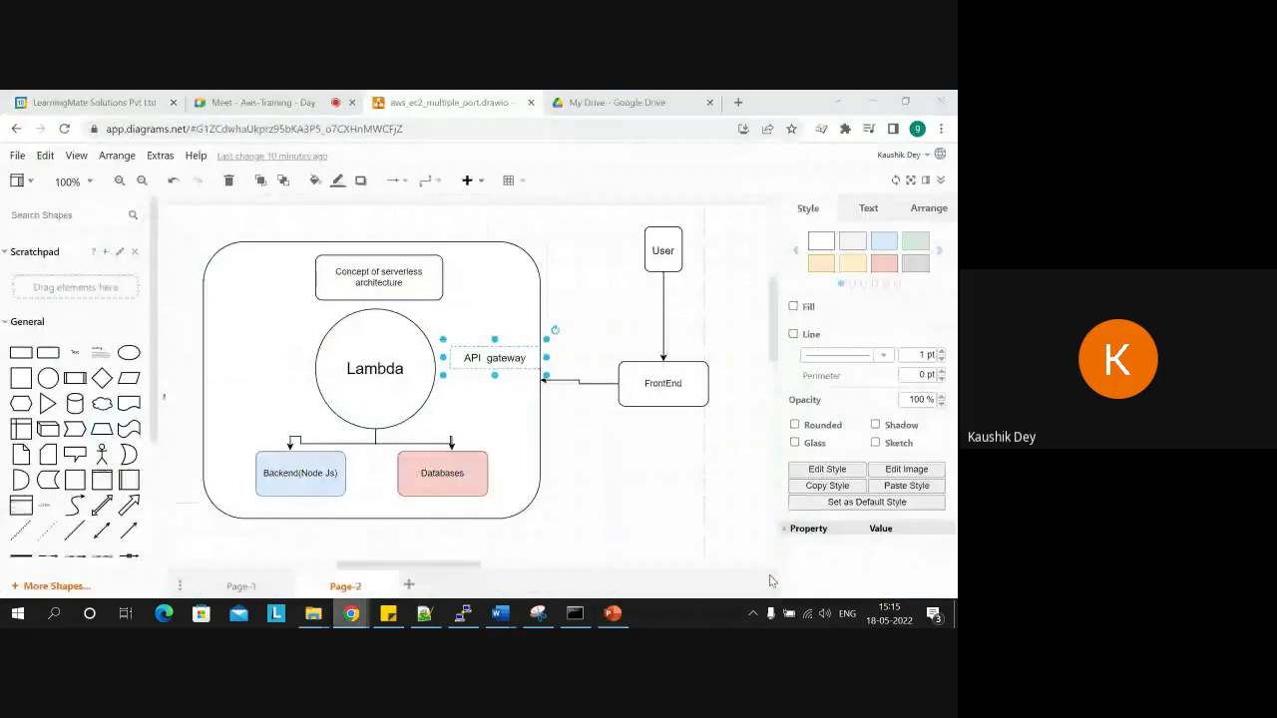
Step: Add a new Page-3 with a rounded rectangle labelled RDS
{"action": "left_click", "coordinate": [48, 352]}
{"action": "left_click", "coordinate": [412, 584]}
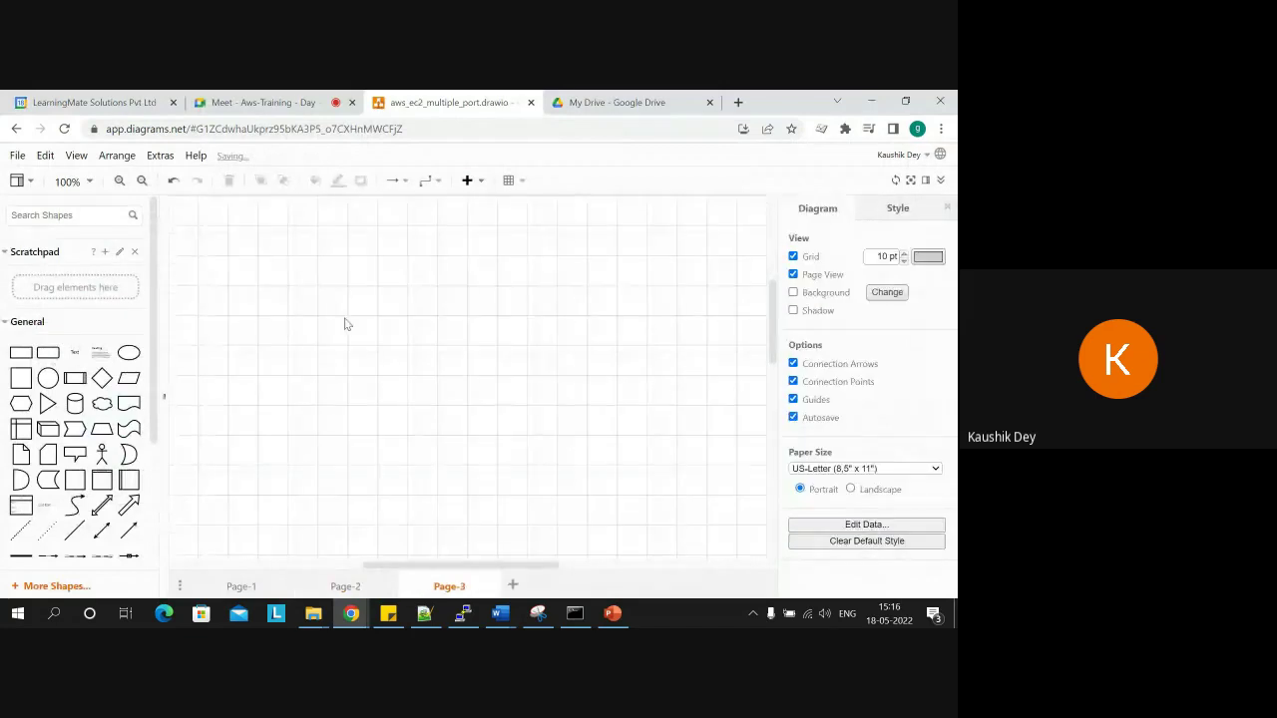
{"action": "left_click", "coordinate": [57, 356]}
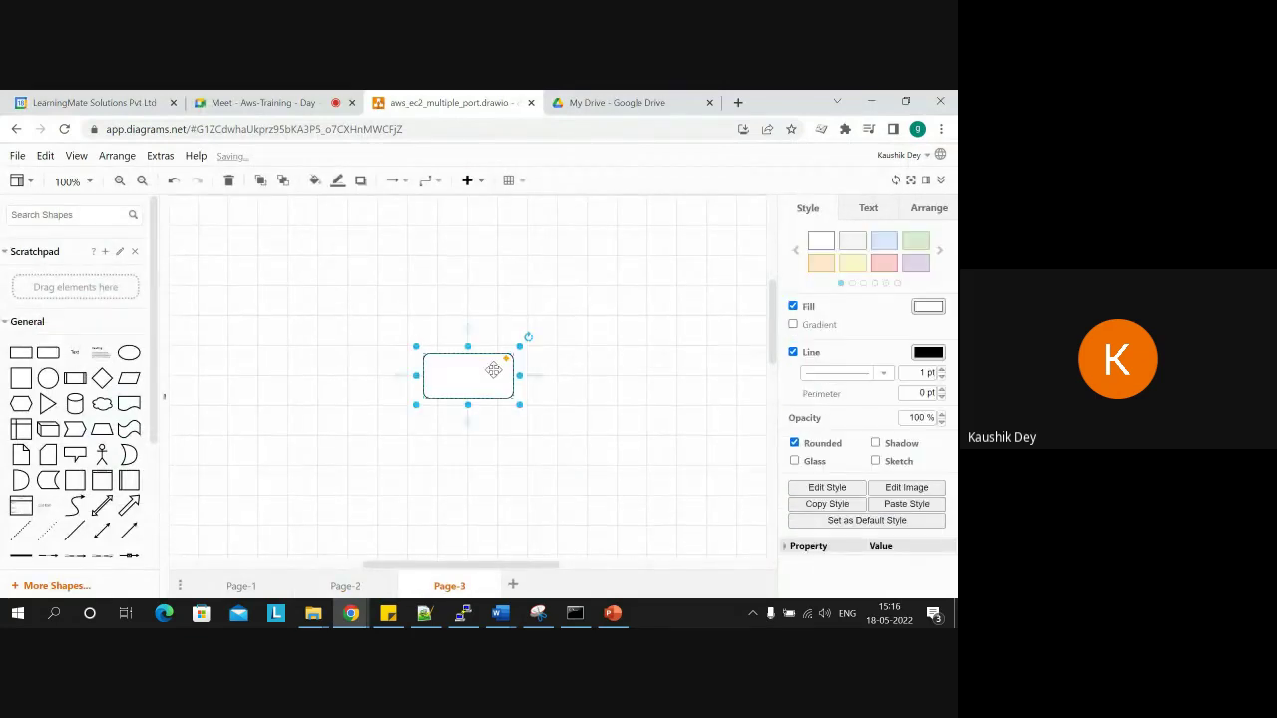
{"action": "left_click_drag", "start_coordinate": [490, 365], "coordinate": [485, 305]}
{"action": "double_click", "coordinate": [479, 306]}
{"action": "type", "text": "RDS"}
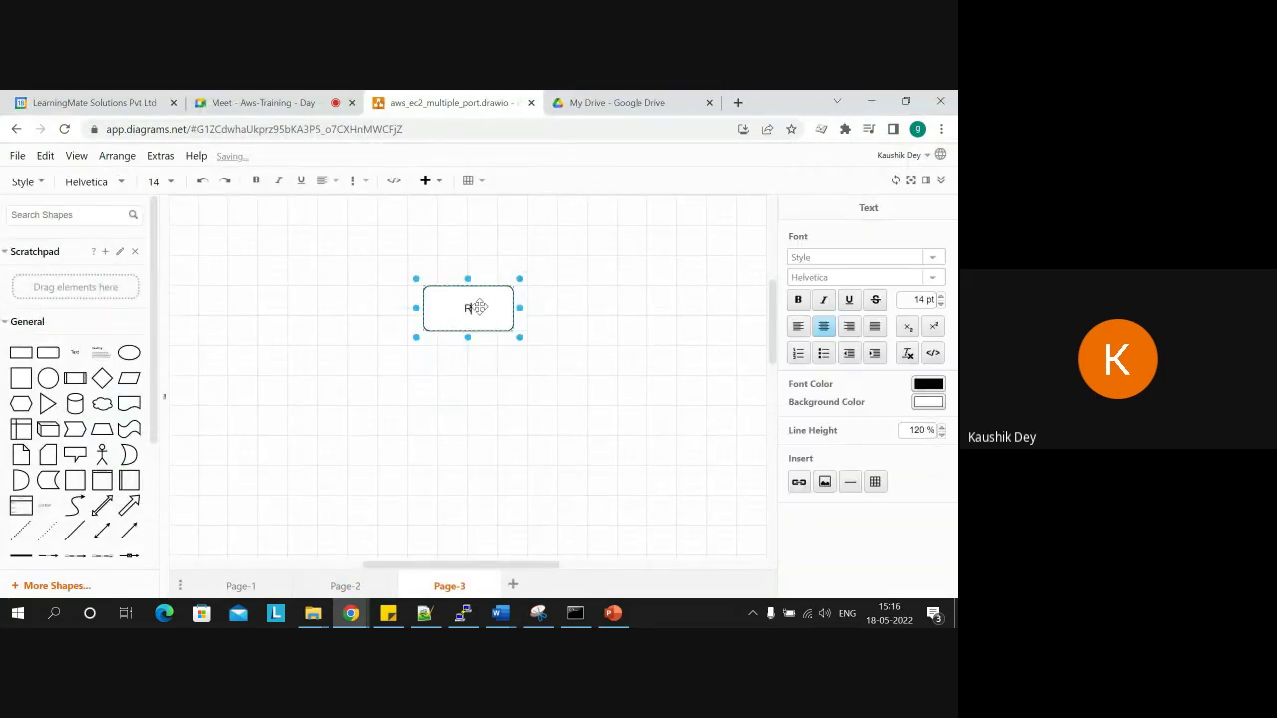
{"action": "left_click", "coordinate": [593, 317]}
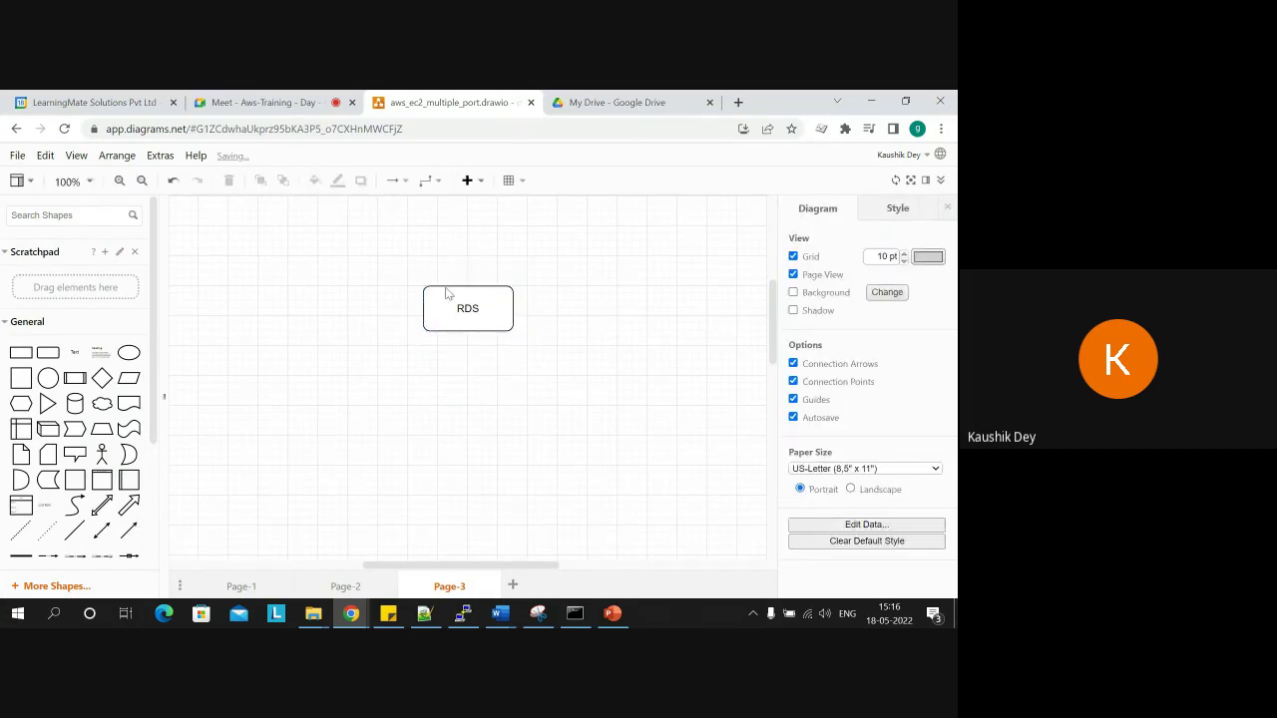
Step: Add a second rounded rectangle, send it to back and enlarge it to enclose RDS
{"action": "left_click", "coordinate": [47, 355]}
{"action": "left_click_drag", "start_coordinate": [469, 393], "coordinate": [423, 287]}
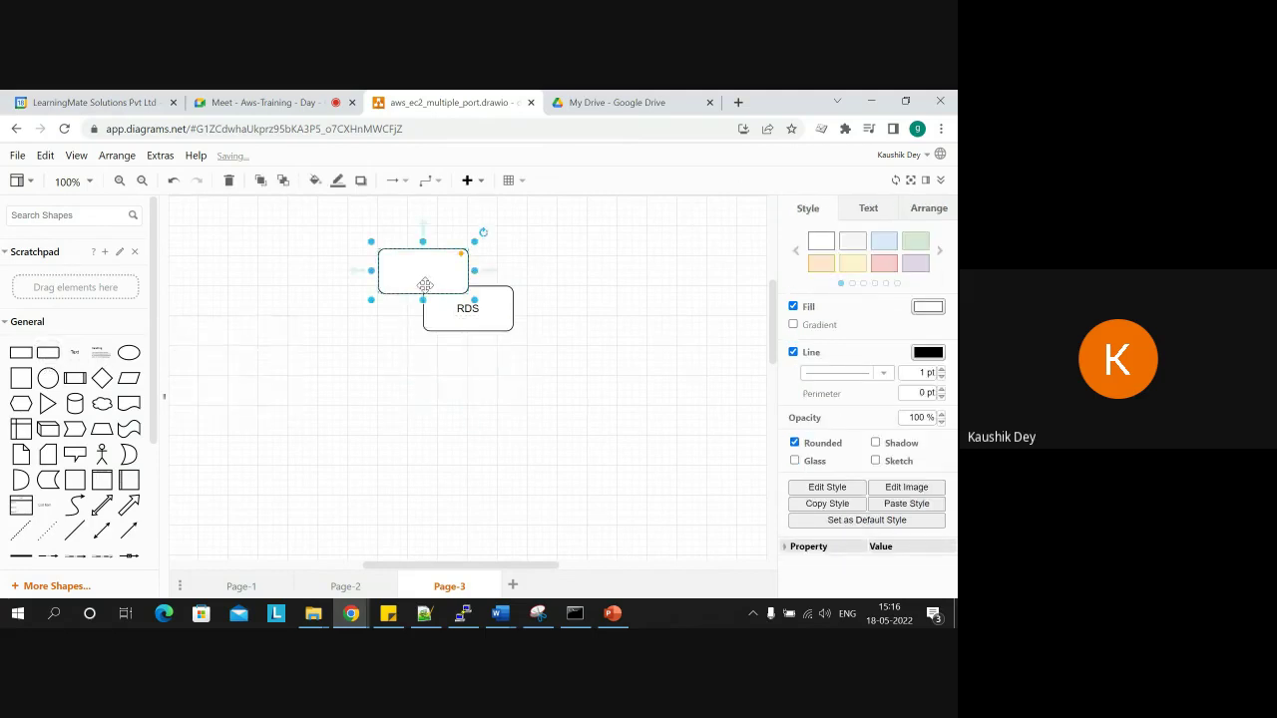
{"action": "right_click", "coordinate": [423, 288]}
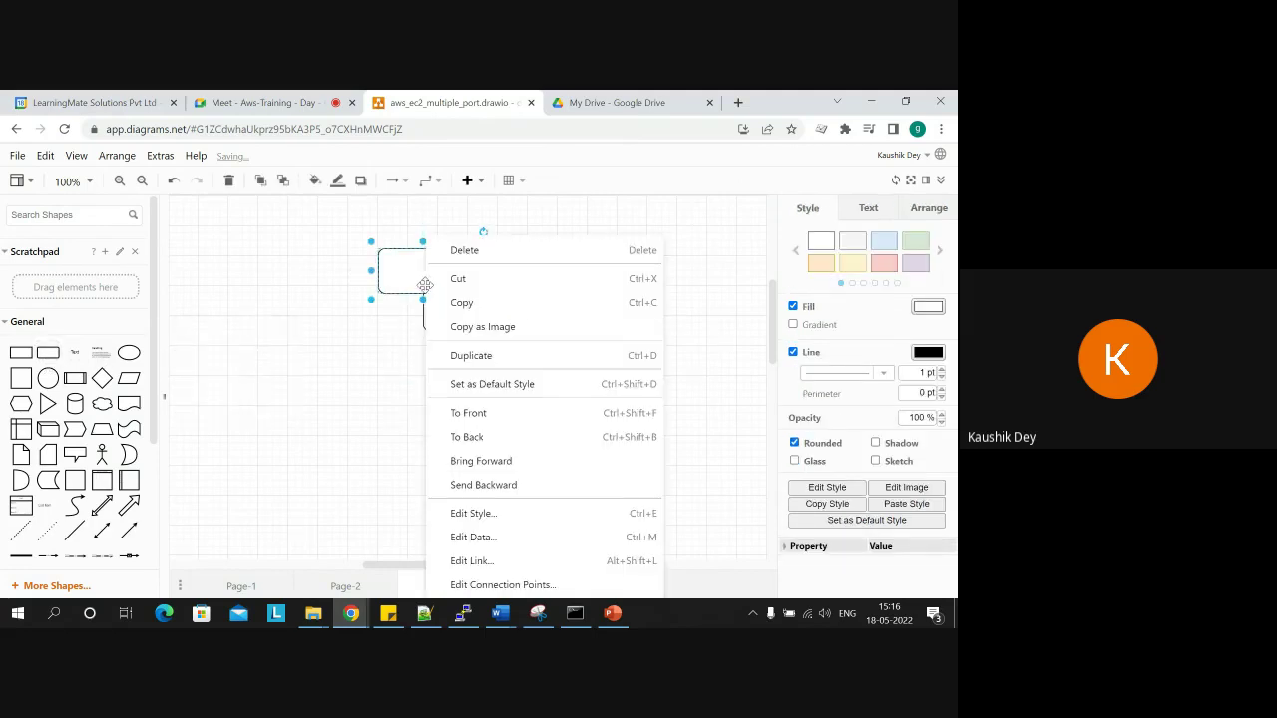
{"action": "left_click", "coordinate": [570, 446]}
{"action": "left_click_drag", "start_coordinate": [474, 299], "coordinate": [576, 386]}
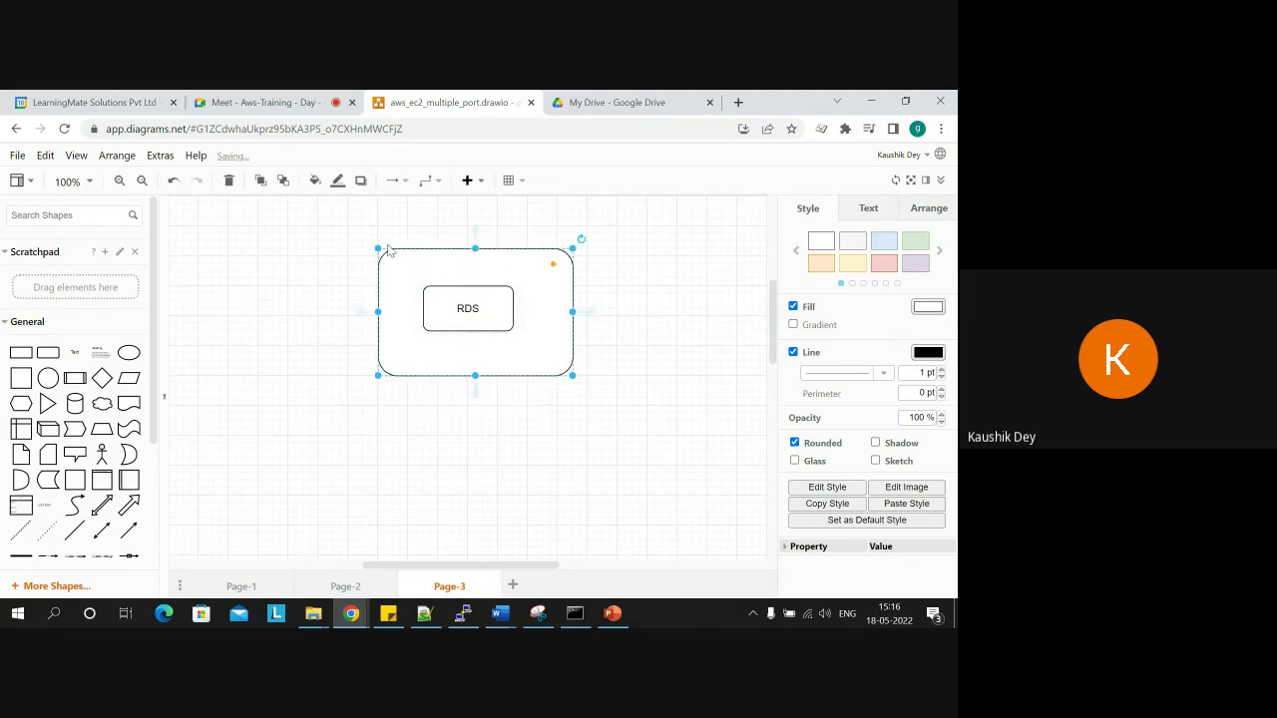
Step: Place a bold VPC label box on the container's top-left corner
{"action": "left_click", "coordinate": [48, 353]}
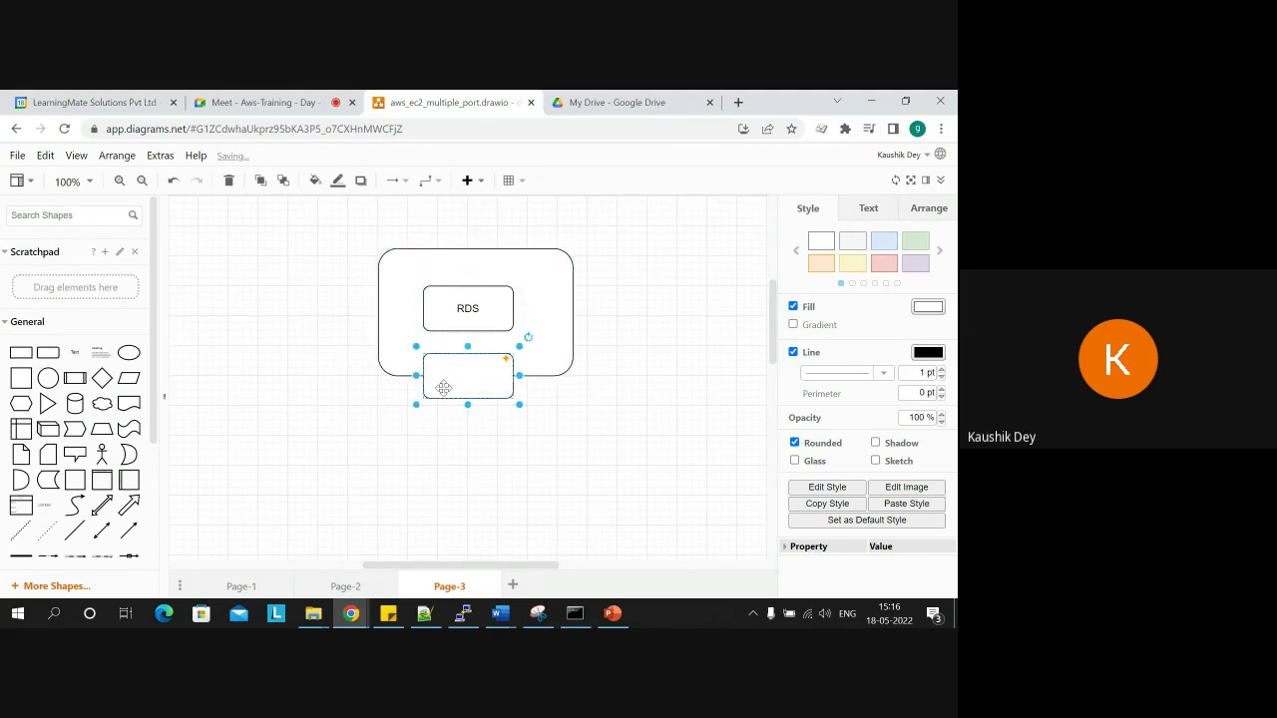
{"action": "left_click_drag", "start_coordinate": [441, 389], "coordinate": [375, 256]}
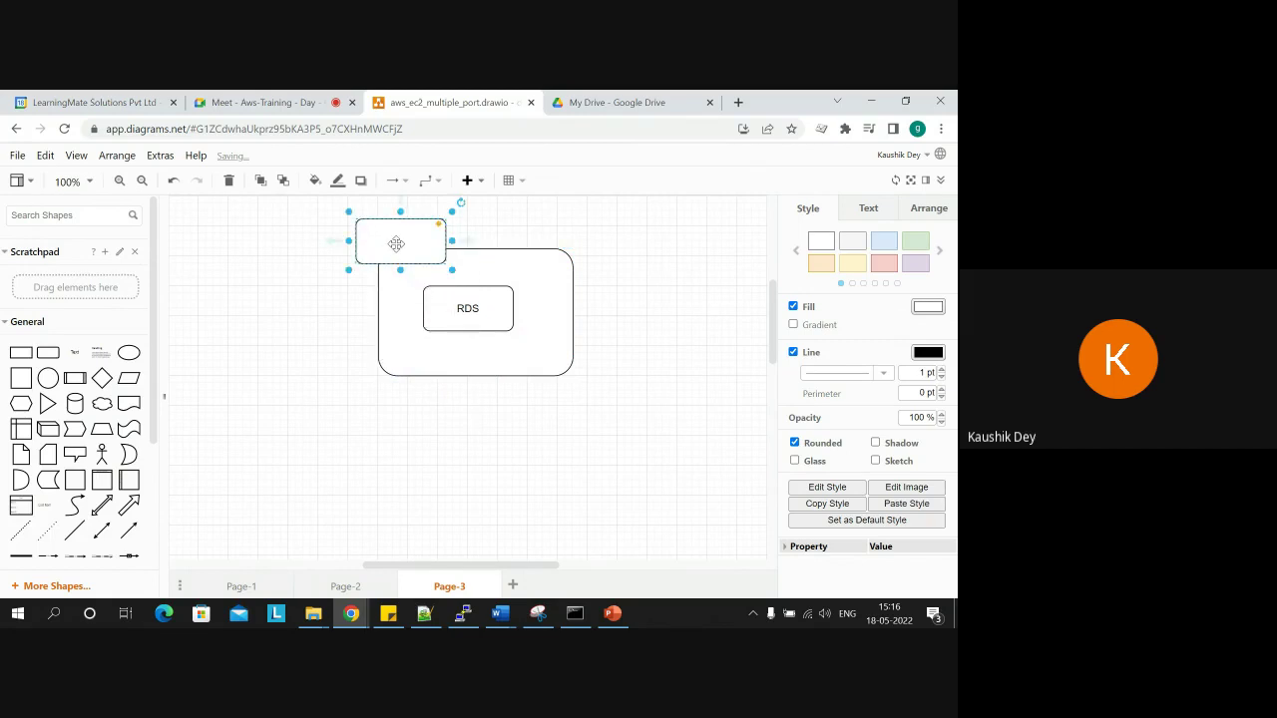
{"action": "double_click", "coordinate": [396, 243]}
{"action": "type", "text": "VPOO"}
{"action": "key", "text": "BackSpace"}
{"action": "key", "text": "BackSpace"}
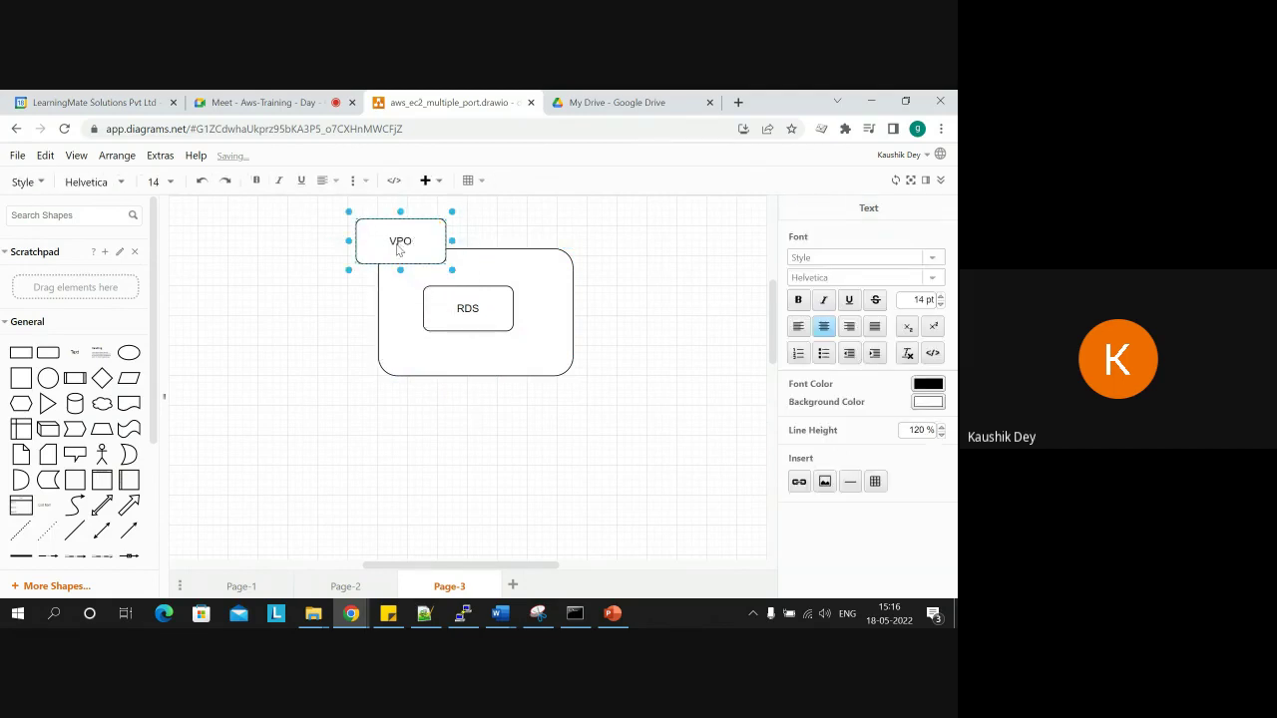
{"action": "type", "text": "C"}
{"action": "key", "text": "ctrl+a"}
{"action": "left_click", "coordinate": [800, 300]}
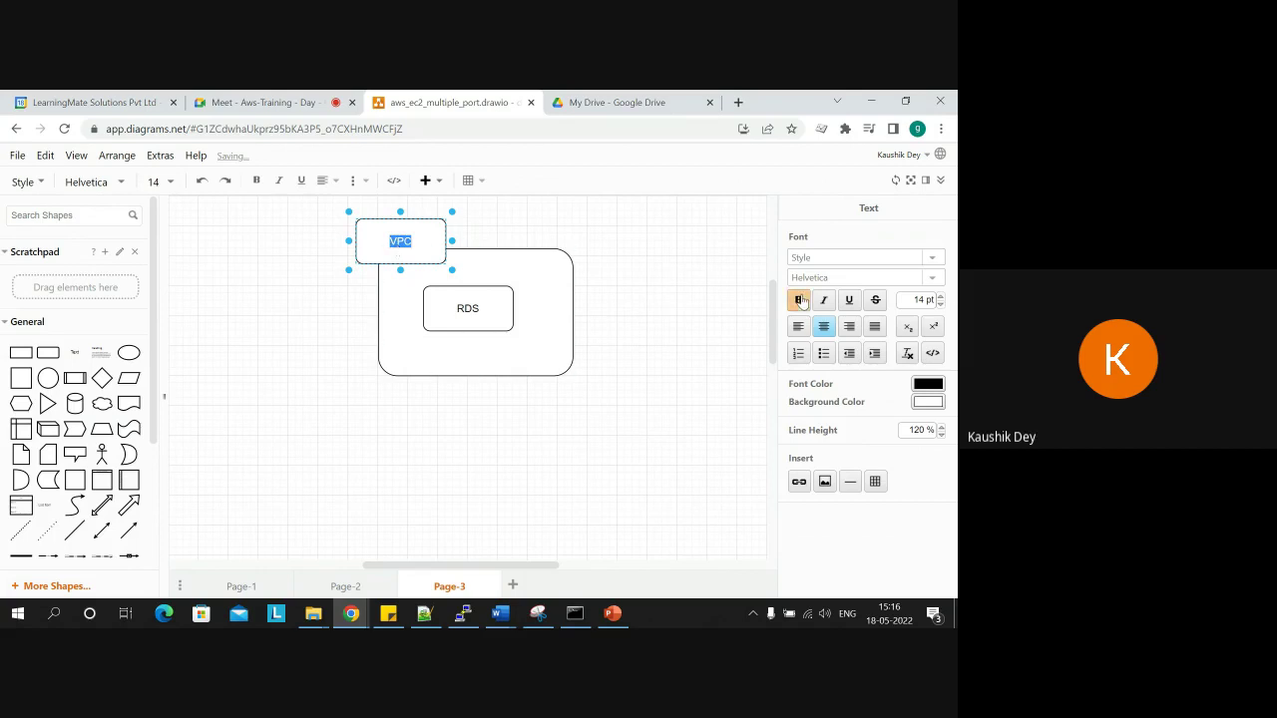
Step: Narrow the VPC label and RDS boxes, recentring RDS inside the container
{"action": "left_click_drag", "start_coordinate": [348, 240], "coordinate": [367, 242]}
{"action": "left_click", "coordinate": [630, 297]}
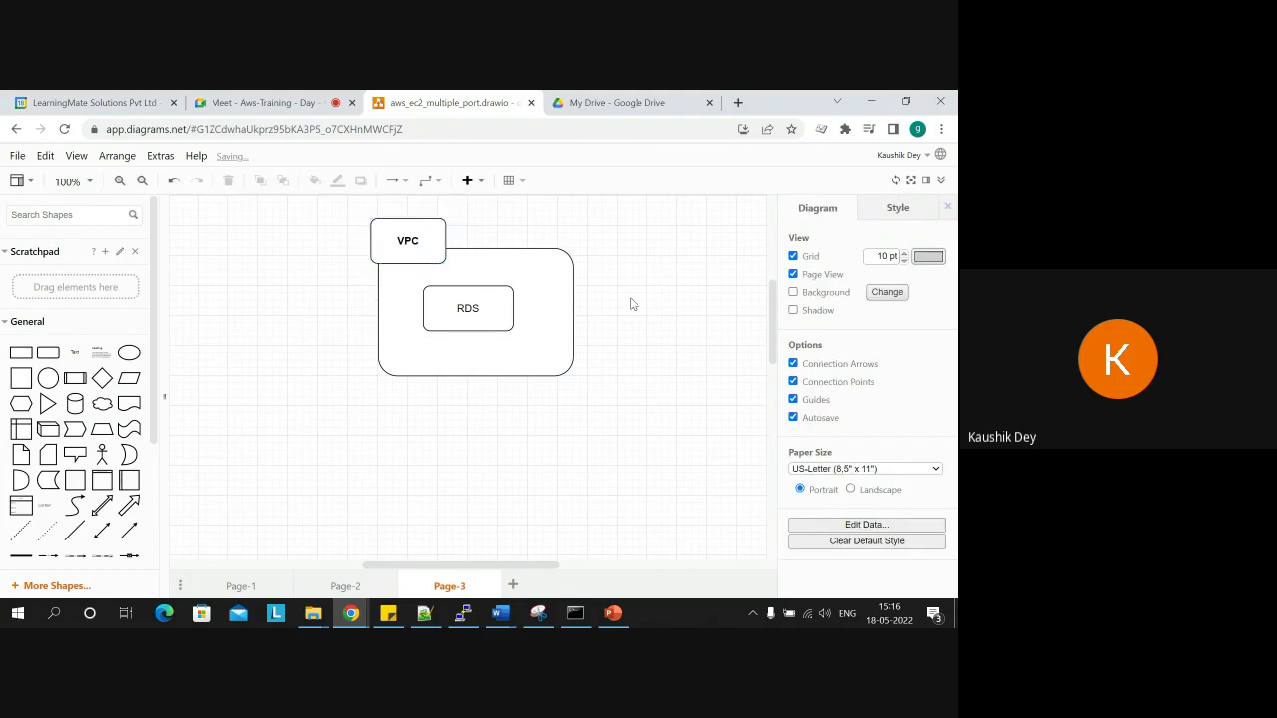
{"action": "left_click", "coordinate": [495, 305]}
{"action": "left_click_drag", "start_coordinate": [516, 309], "coordinate": [482, 316]}
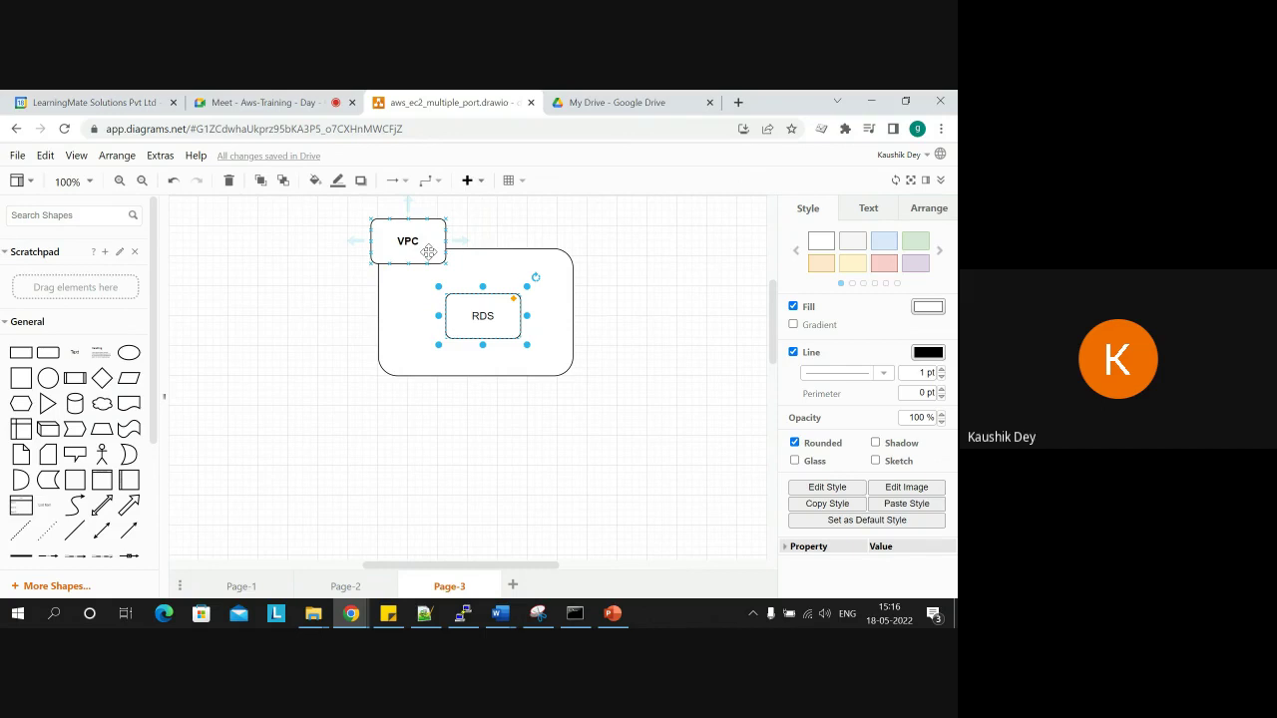
{"action": "left_click", "coordinate": [48, 352]}
Step: Place the new box left of the VPC container and label it Public Subnet
{"action": "left_click_drag", "start_coordinate": [445, 375], "coordinate": [258, 295]}
{"action": "double_click", "coordinate": [257, 294]}
{"action": "type", "text": "Fublic"}
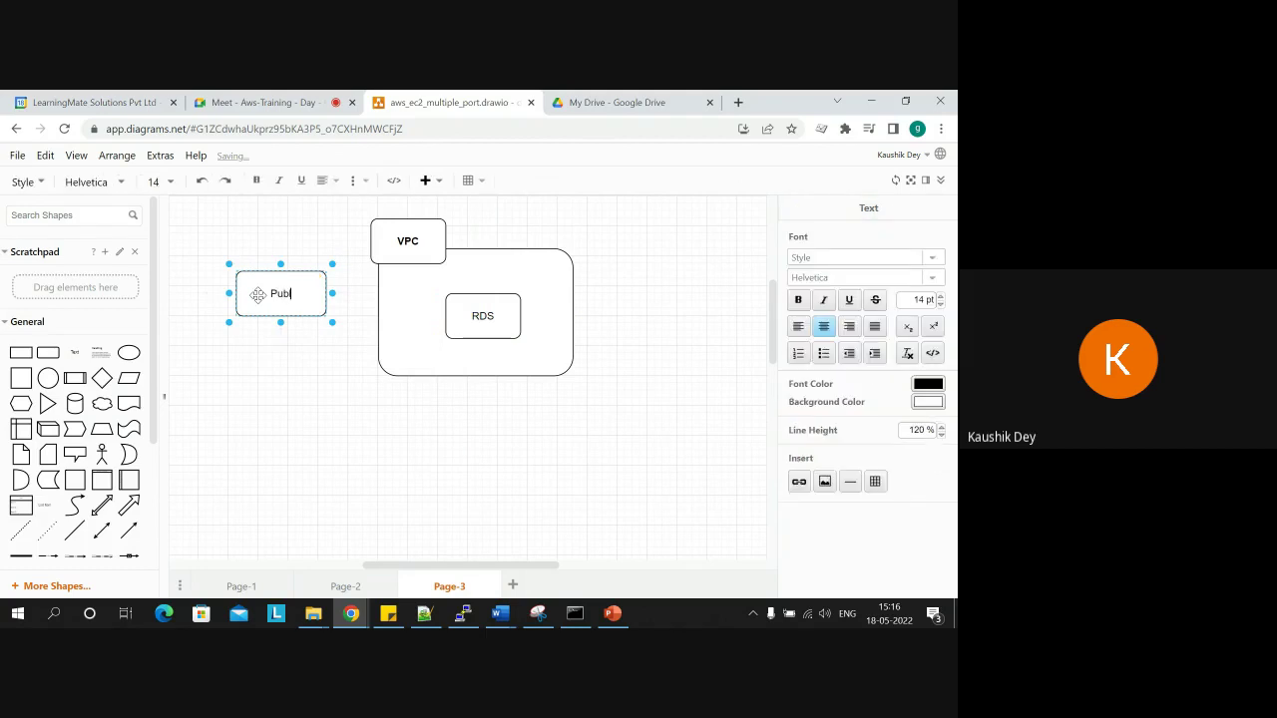
{"action": "type", "text": " Subnet"}
{"action": "left_click", "coordinate": [297, 353]}
Step: Copy Public Subnet below itself and relabel the copy Private Subnet
{"action": "left_click", "coordinate": [291, 315]}
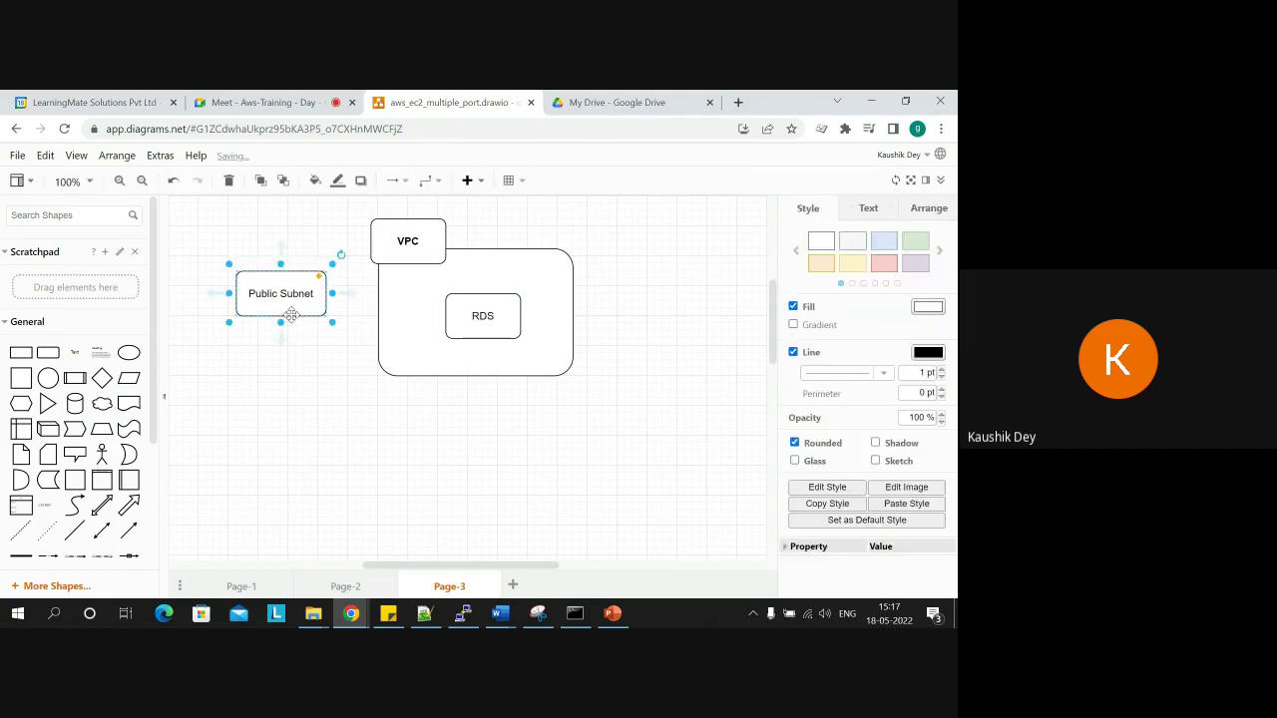
{"action": "left_click_drag", "start_coordinate": [291, 315], "coordinate": [291, 357]}
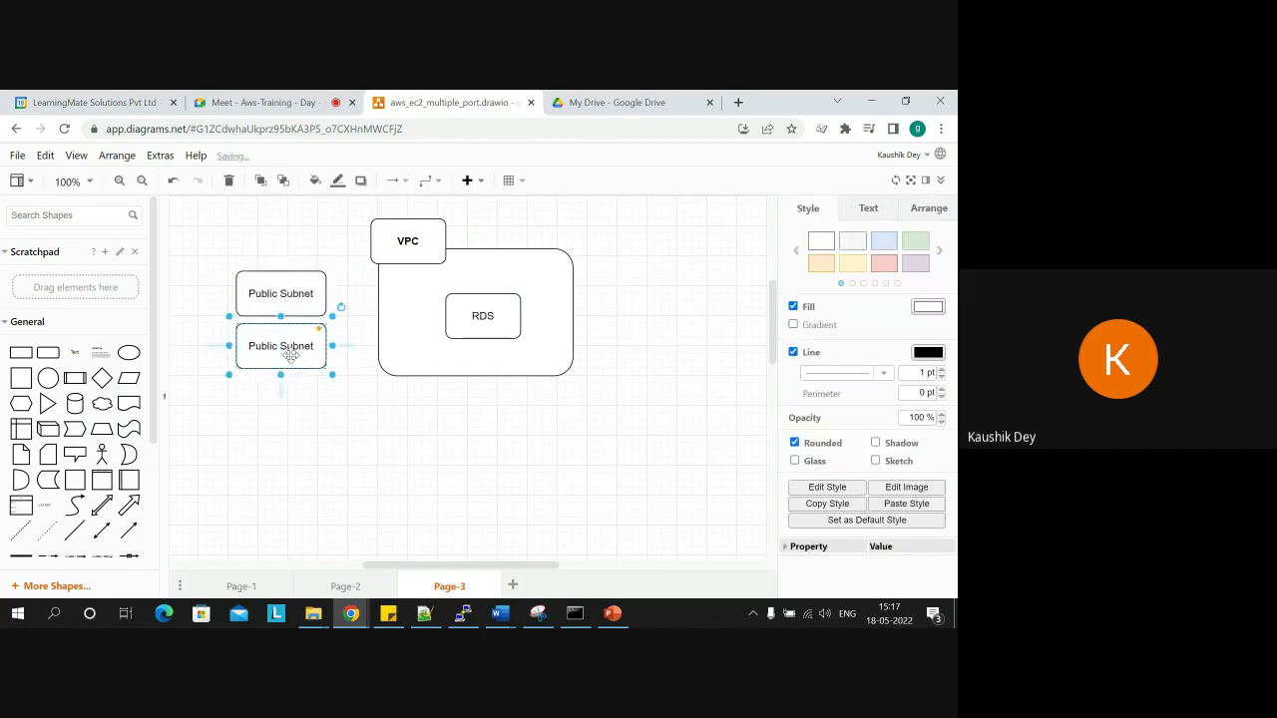
{"action": "double_click", "coordinate": [290, 355]}
{"action": "key", "text": "Right"}
{"action": "key", "text": "Right"}
{"action": "key", "text": "Right"}
{"action": "key", "text": "Right"}
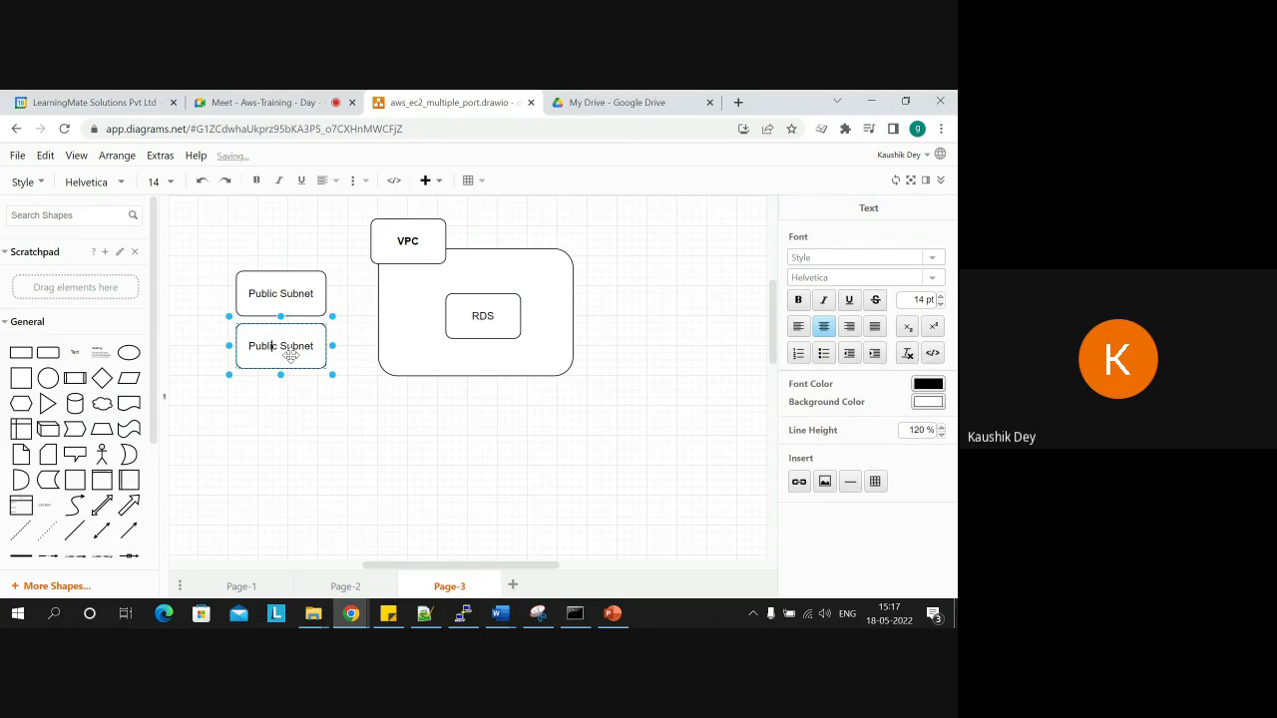
{"action": "key", "text": "BackSpace"}
{"action": "key", "text": "BackSpace"}
{"action": "key", "text": "BackSpace"}
{"action": "key", "text": "BackSpace"}
{"action": "key", "text": "BackSpace"}
{"action": "type", "text": "rivate"}
{"action": "left_click", "coordinate": [311, 392]}
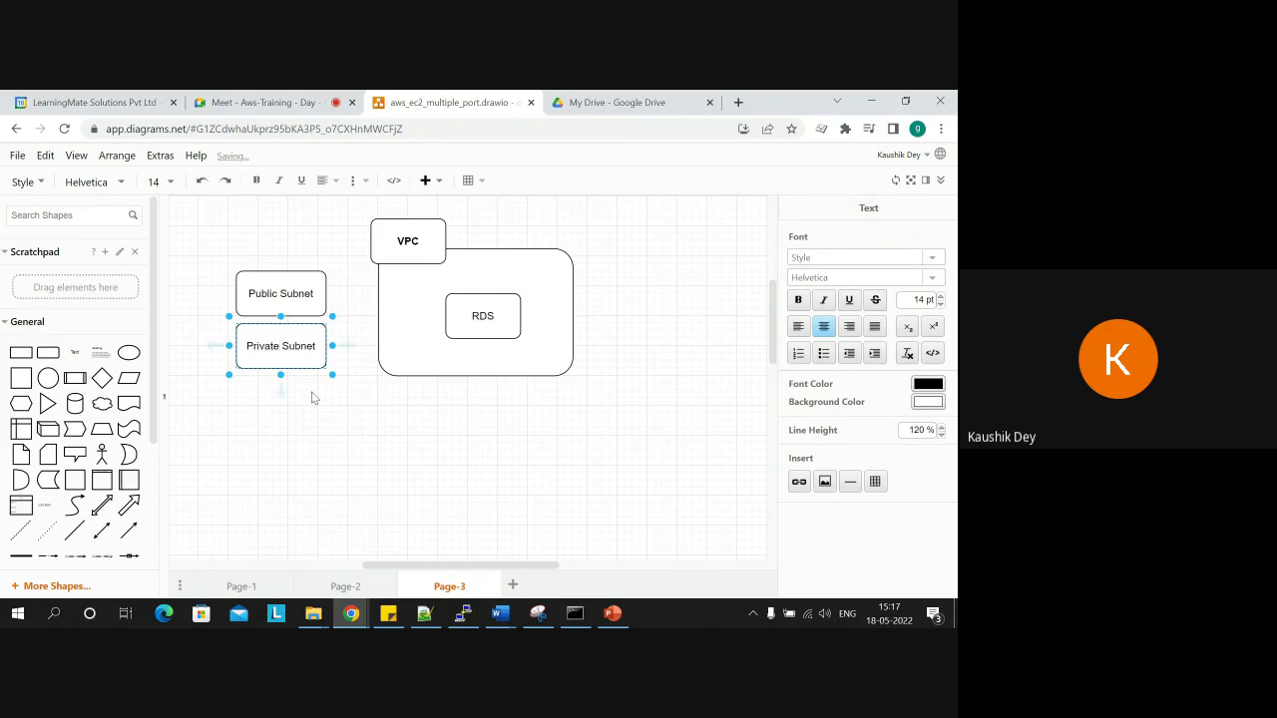
{"action": "left_click", "coordinate": [312, 392]}
{"action": "left_click", "coordinate": [288, 282]}
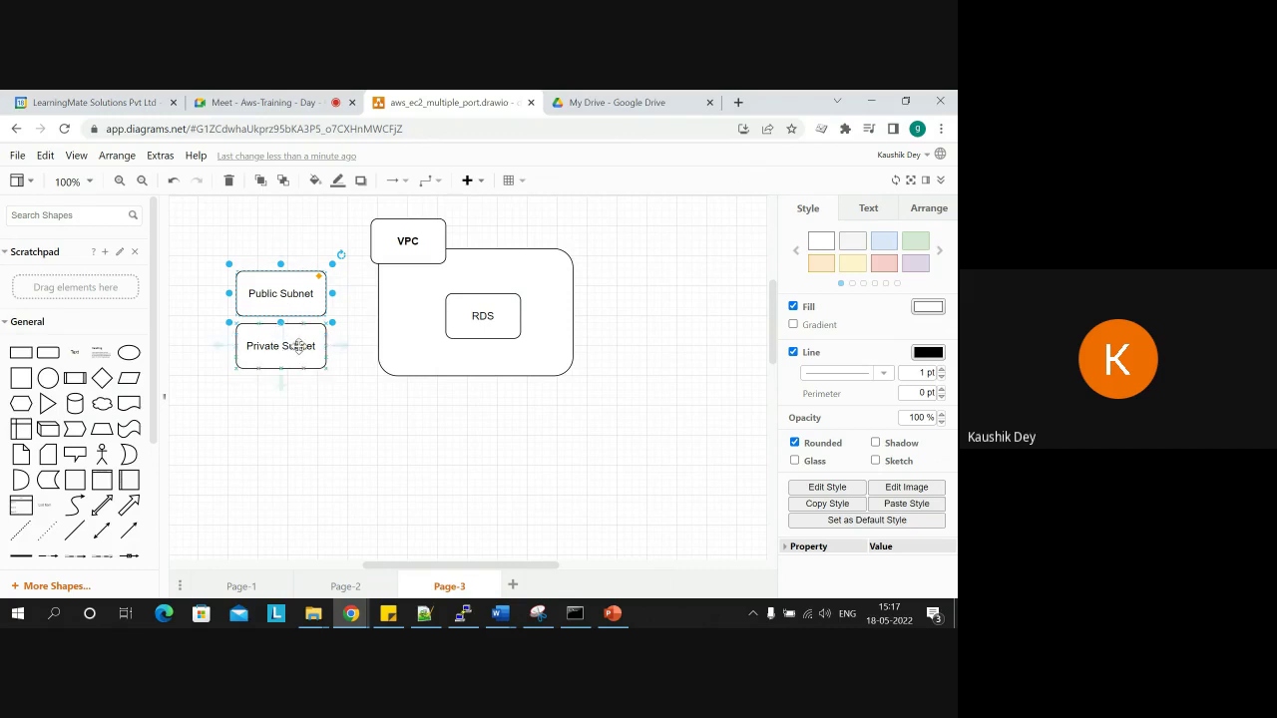
Step: Move Private Subnet further down, spacing it from Public Subnet
{"action": "left_click_drag", "start_coordinate": [300, 346], "coordinate": [303, 403]}
{"action": "left_click", "coordinate": [301, 288]}
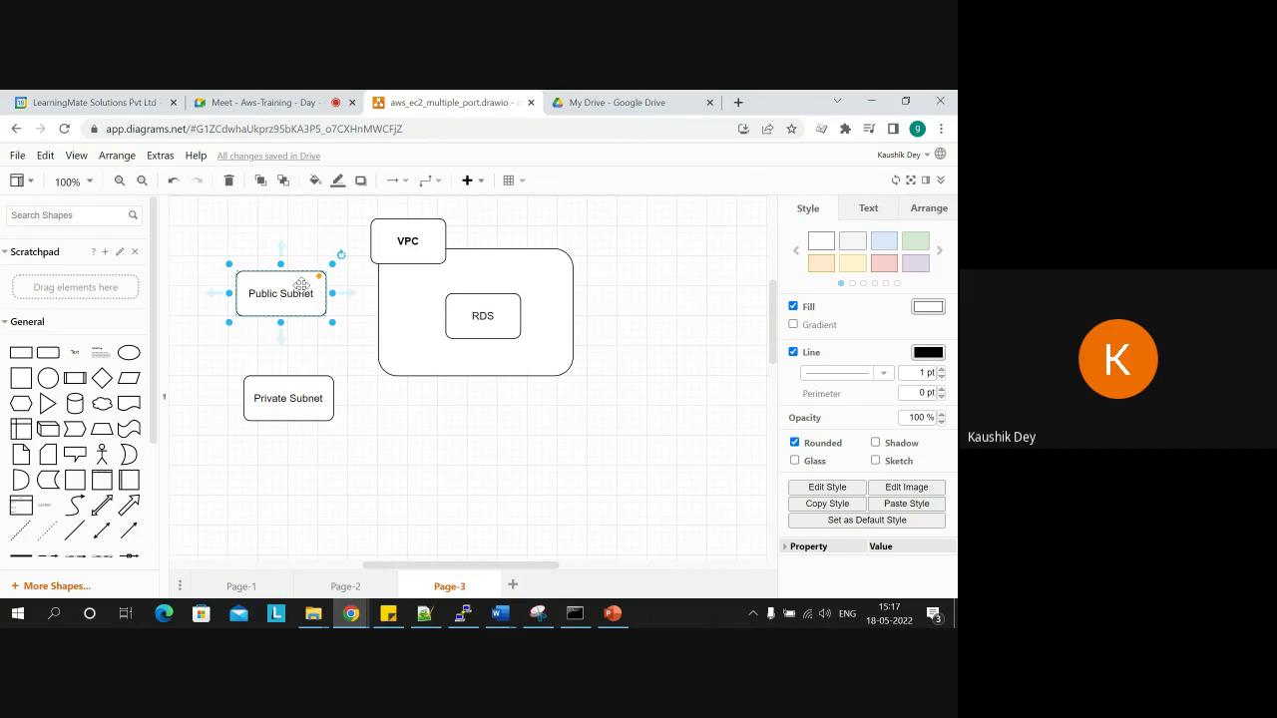
{"action": "left_click", "coordinate": [315, 398]}
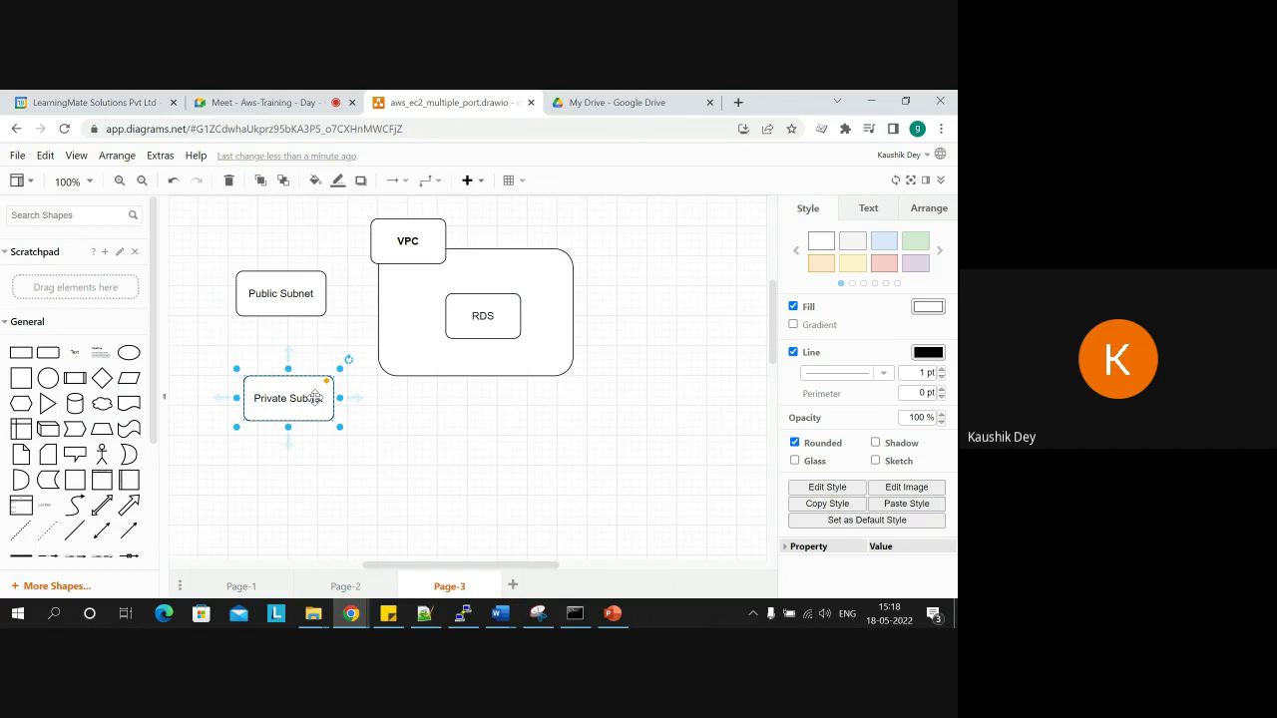
Step: Try Private Subnet inside the VPC container sent to back, undo, and move it back left
{"action": "left_click_drag", "start_coordinate": [316, 398], "coordinate": [456, 298]}
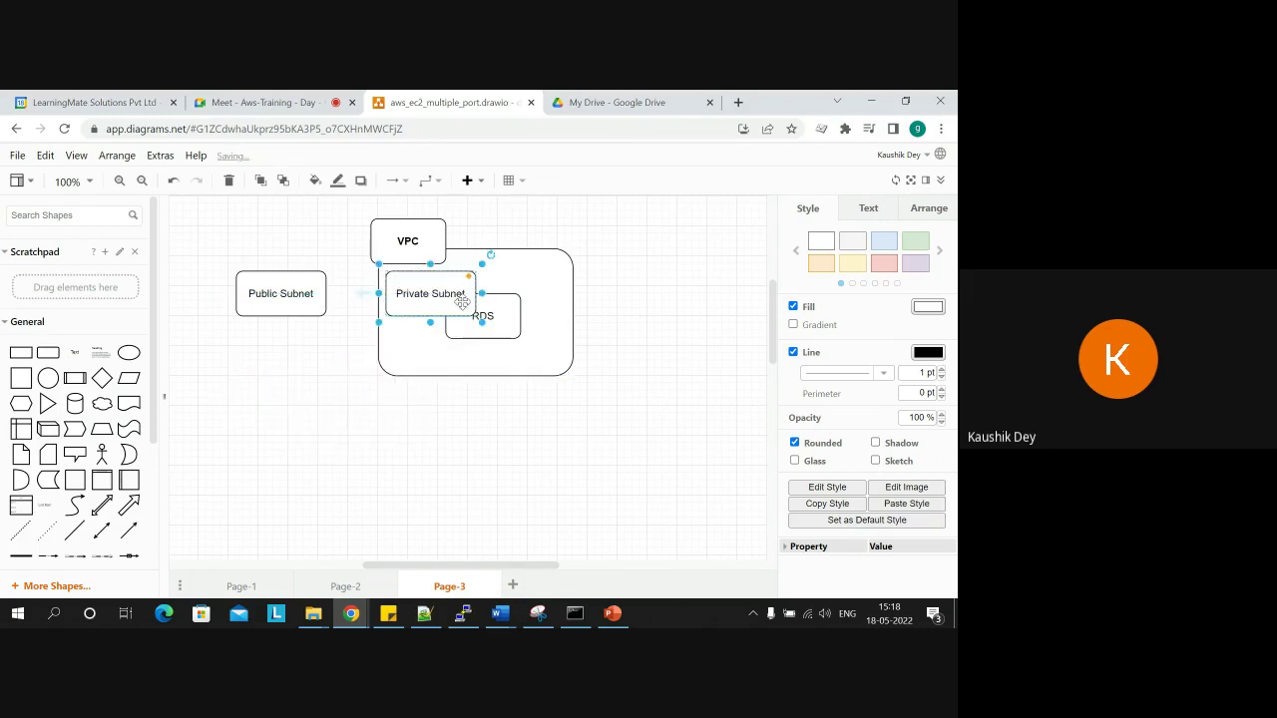
{"action": "right_click", "coordinate": [463, 295]}
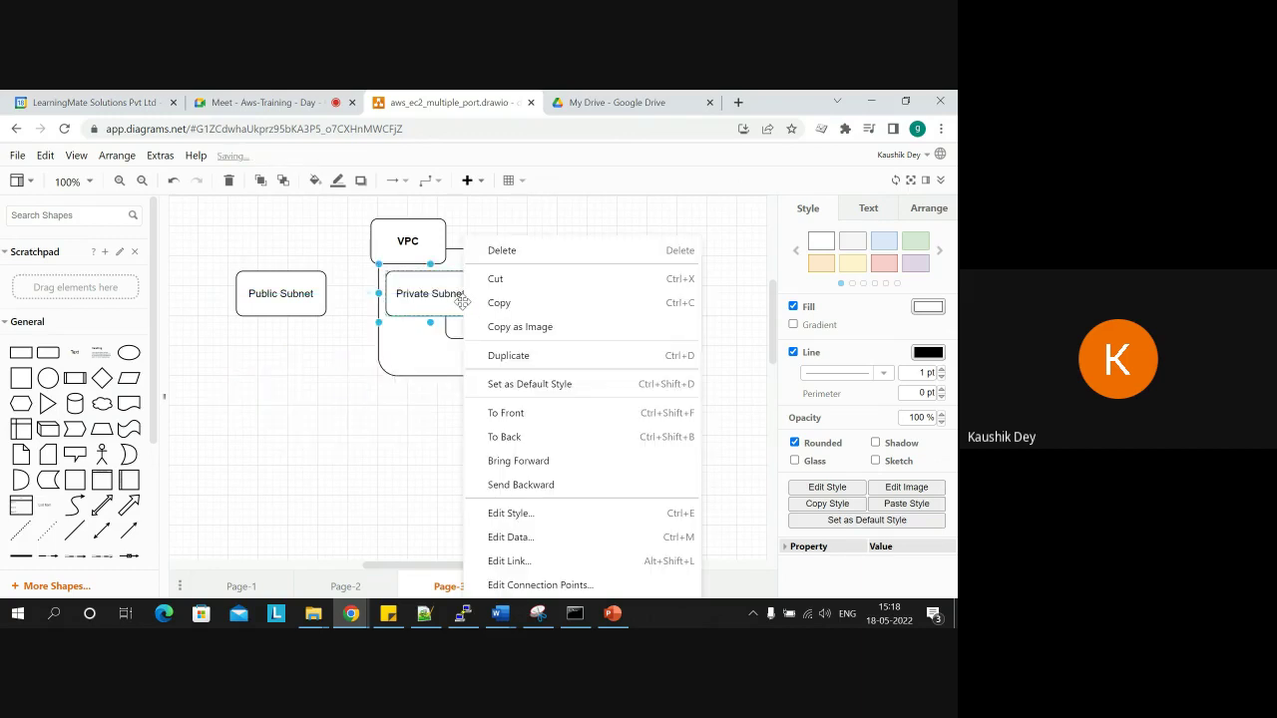
{"action": "left_click", "coordinate": [600, 438]}
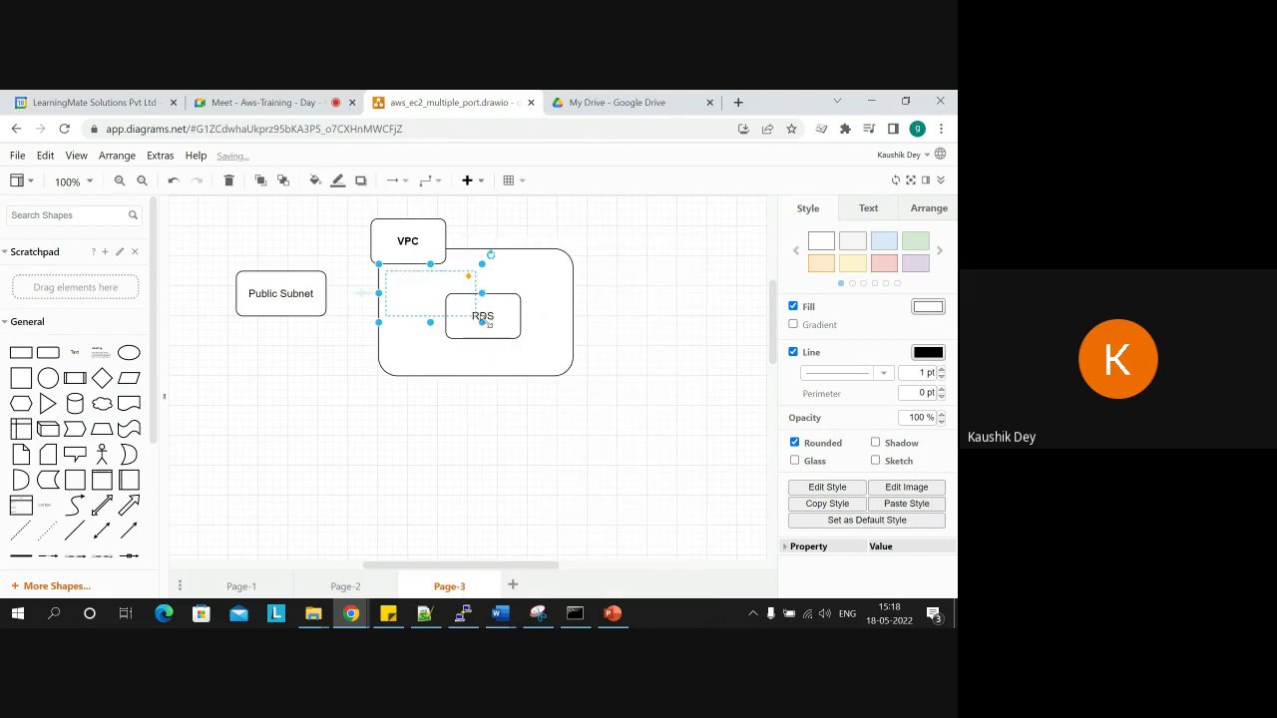
{"action": "key", "text": "ctrl+shift+f"}
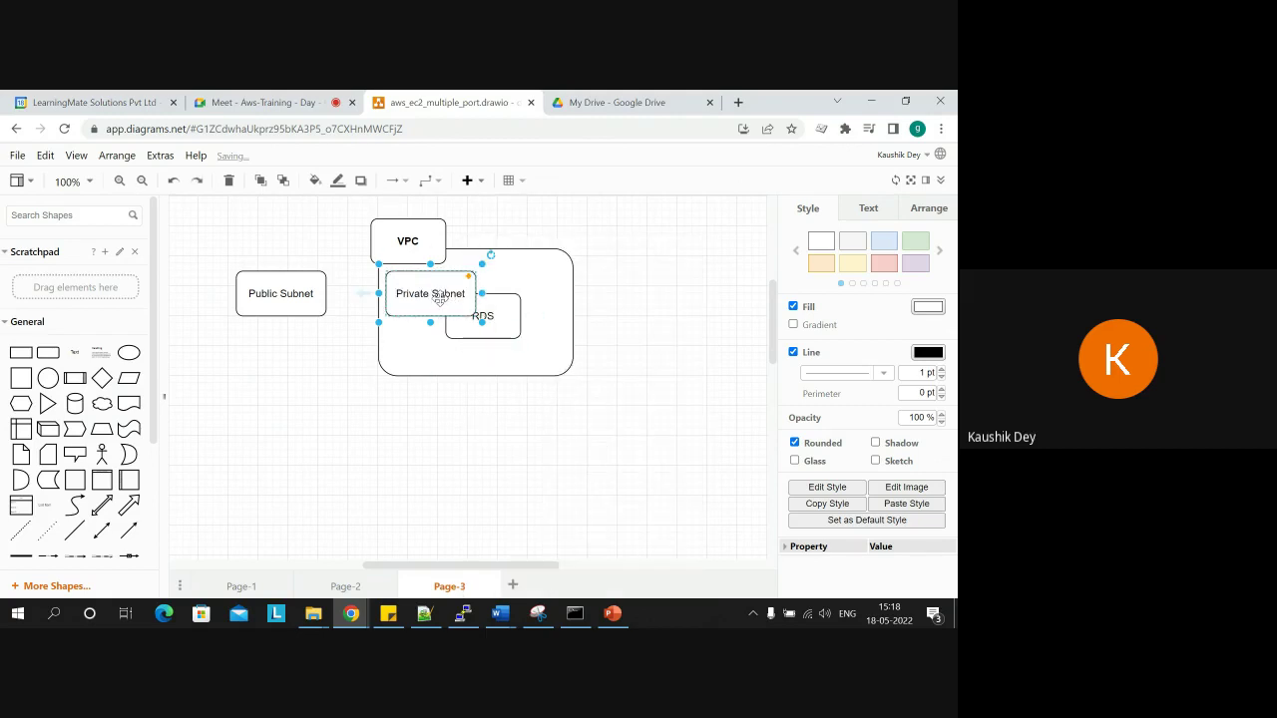
{"action": "left_click_drag", "start_coordinate": [402, 304], "coordinate": [298, 368]}
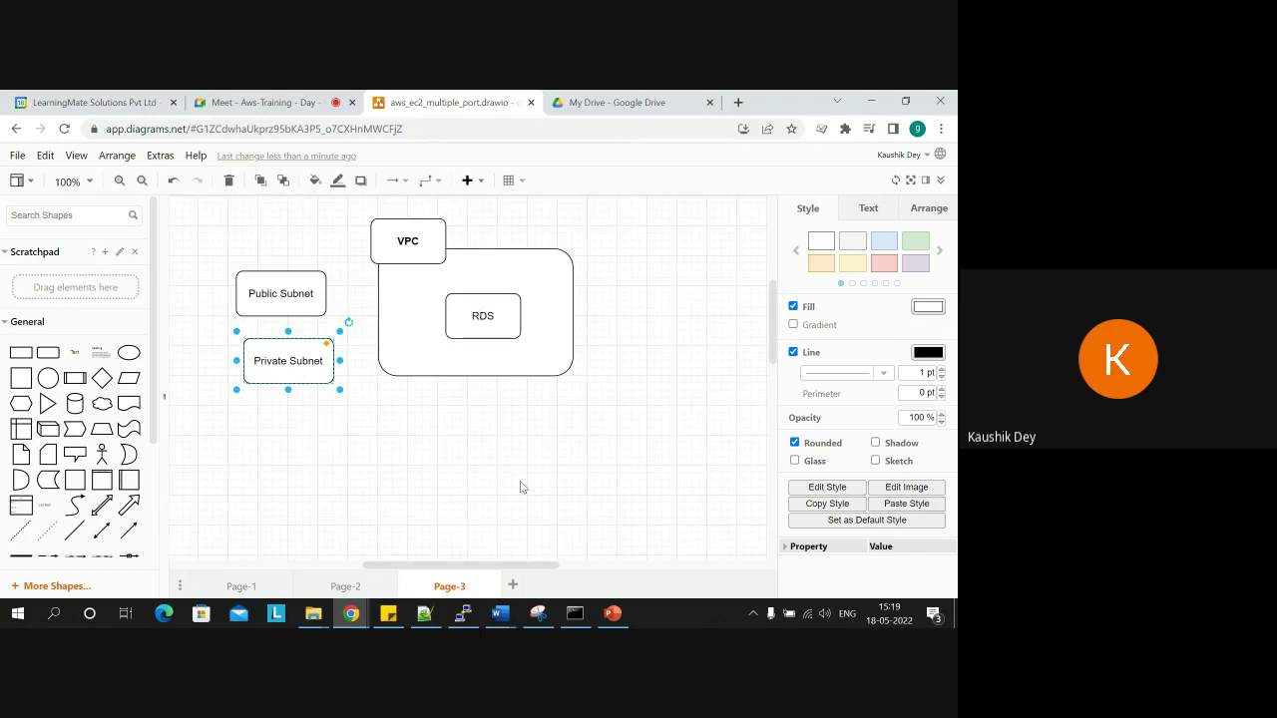
Step: Switch from the diagram back to the RDS Create database console window
{"action": "left_click", "coordinate": [345, 619]}
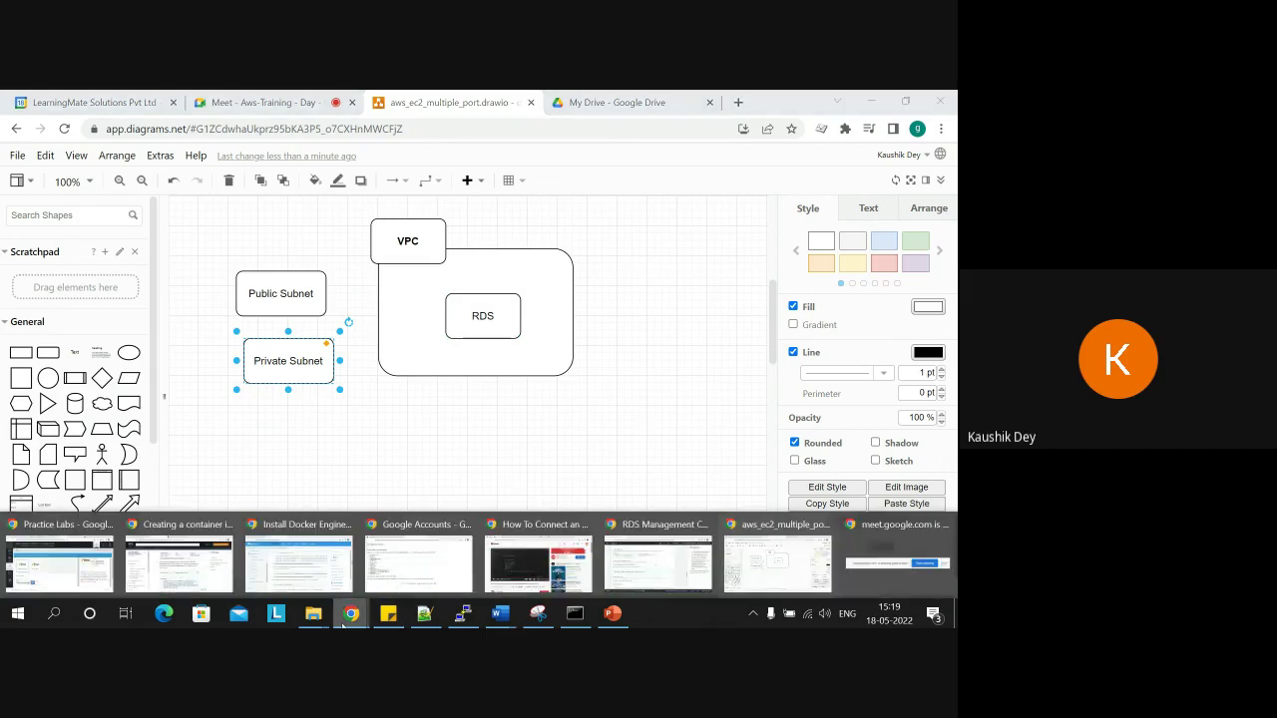
{"action": "left_click", "coordinate": [369, 616]}
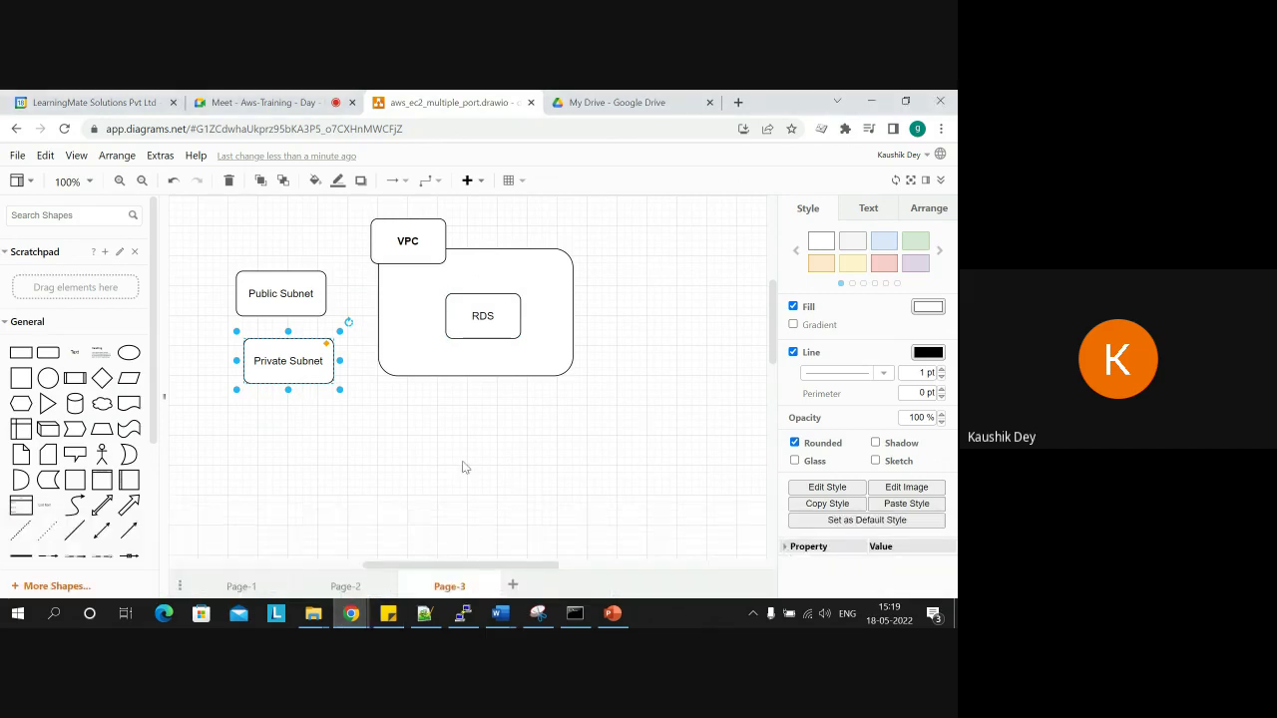
{"action": "left_click", "coordinate": [355, 616]}
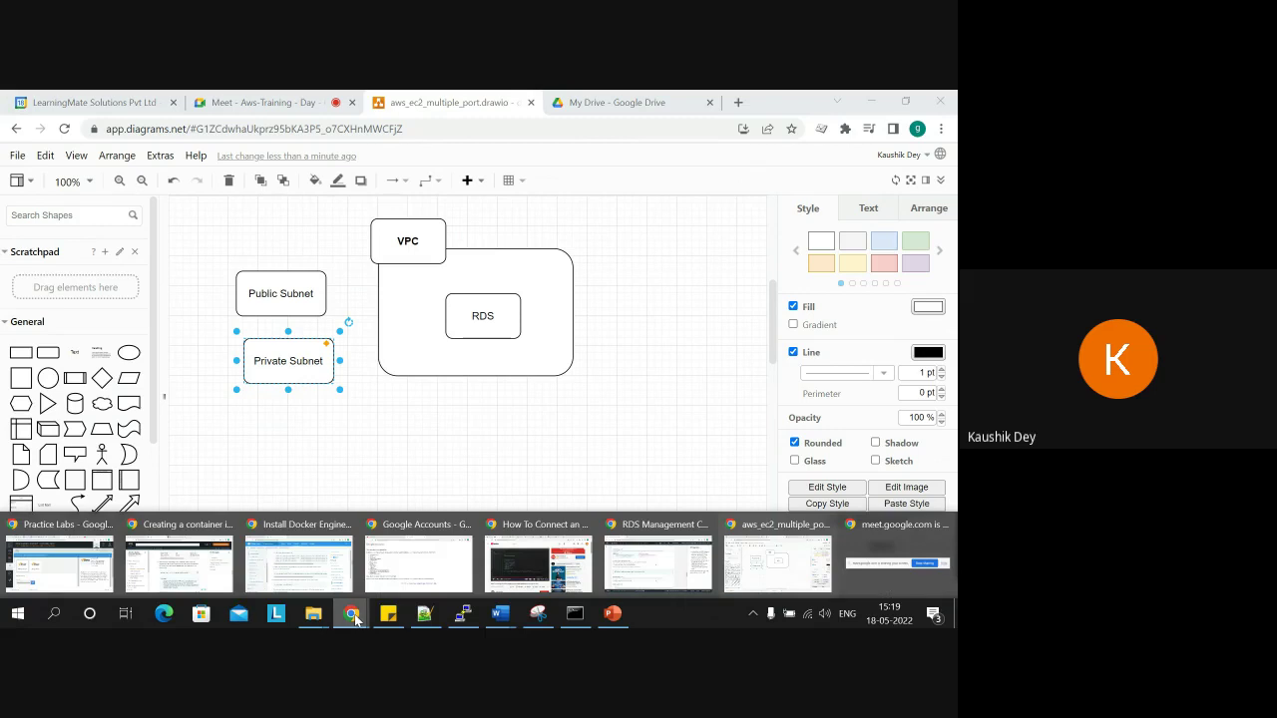
{"action": "left_click", "coordinate": [653, 553]}
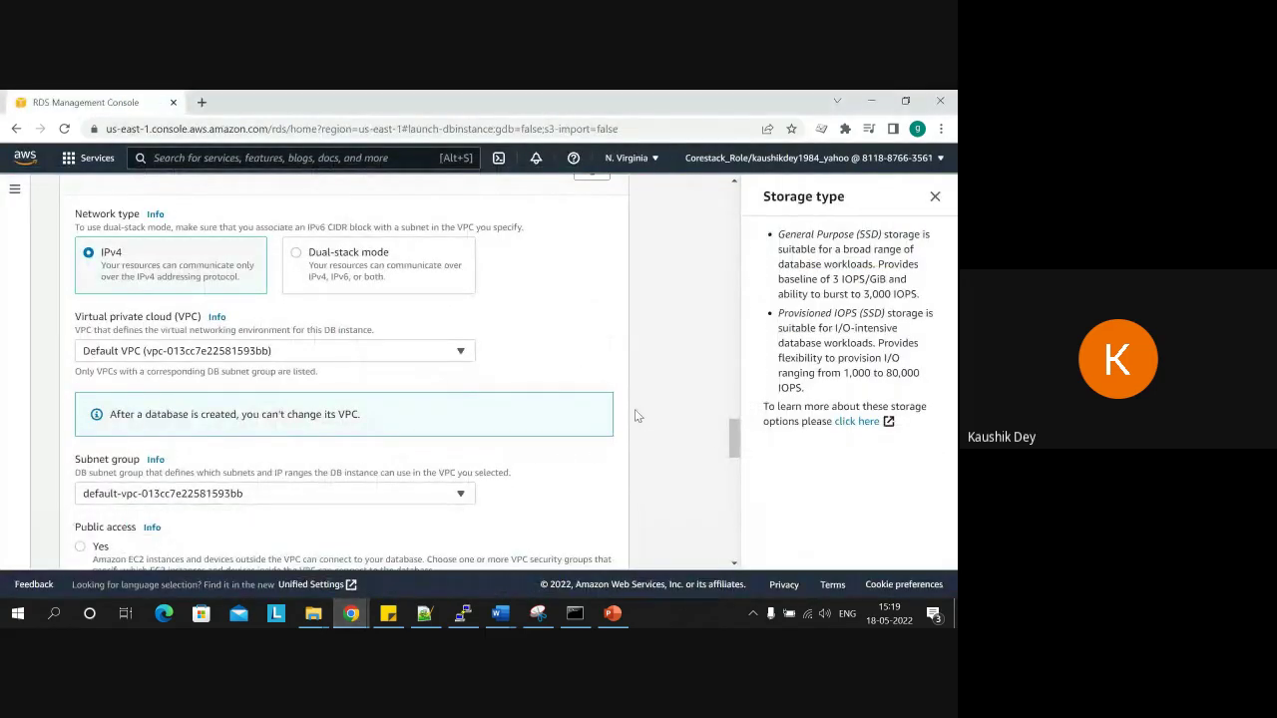
Step: Set Public access to Yes in the Connectivity section
{"action": "left_click_drag", "start_coordinate": [734, 437], "coordinate": [737, 442]}
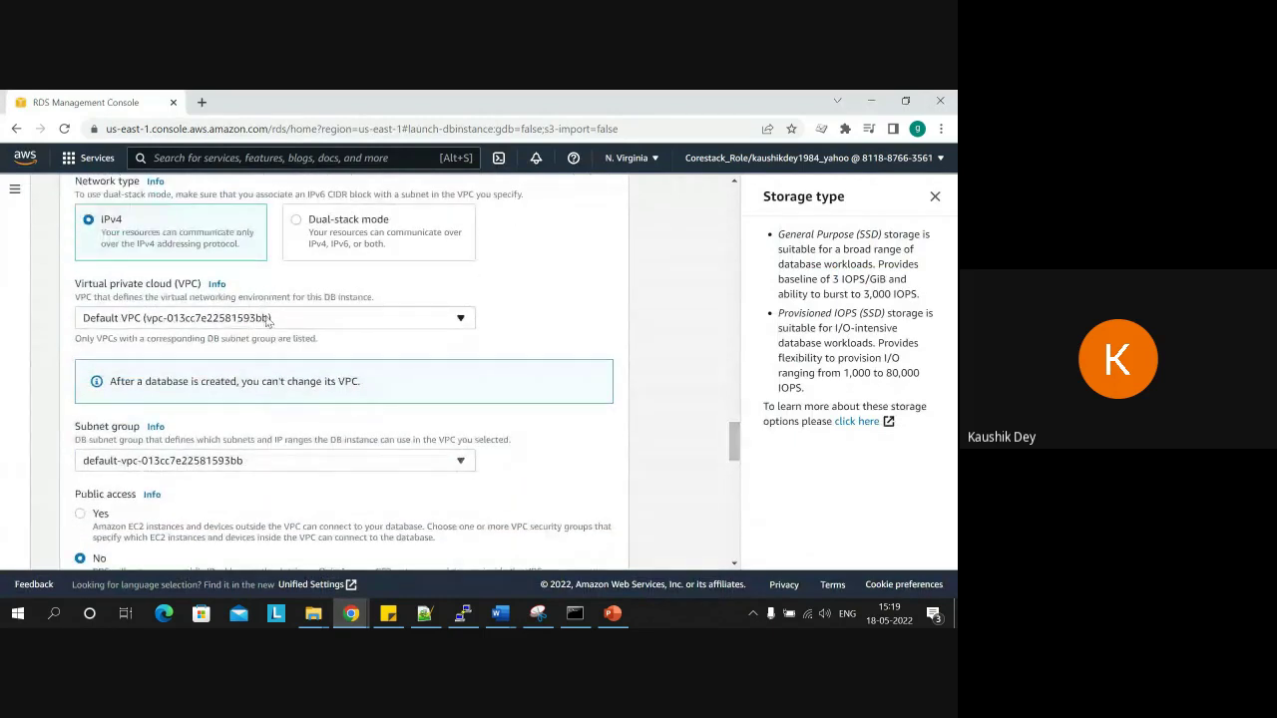
{"action": "left_click_drag", "start_coordinate": [730, 442], "coordinate": [725, 463]}
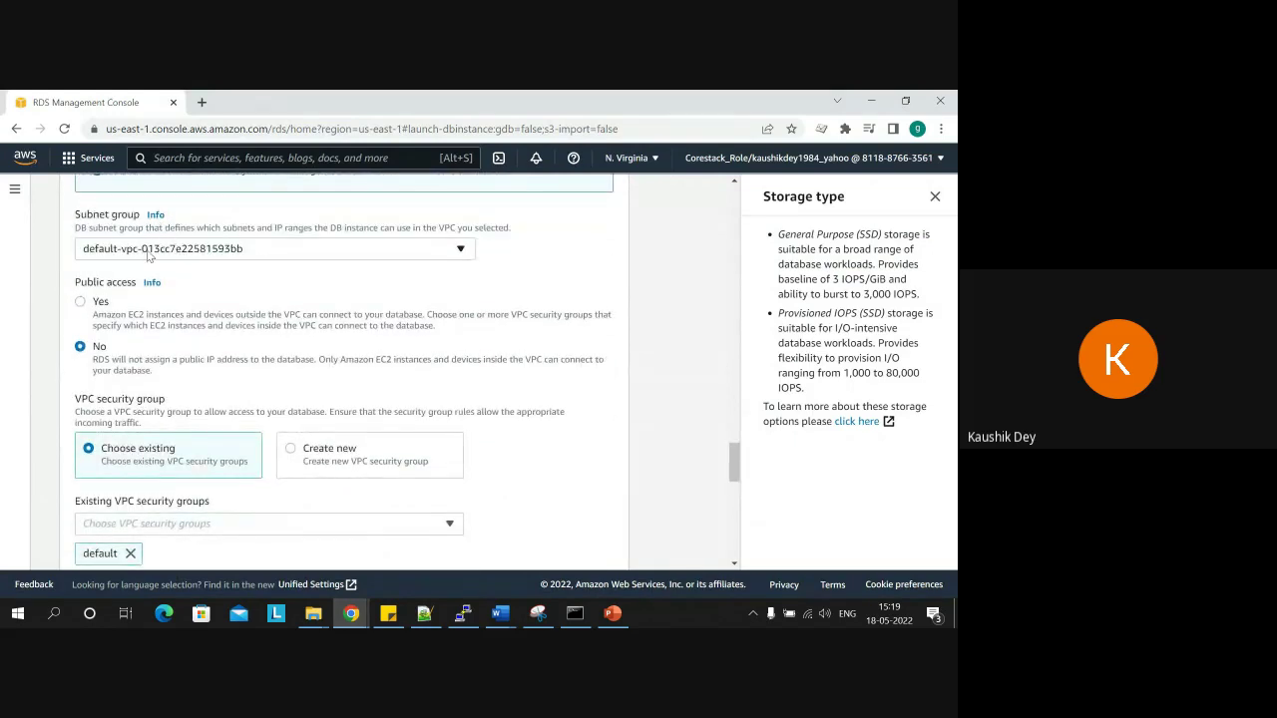
{"action": "left_click", "coordinate": [80, 302]}
Step: Choose Create new VPC security group and name it mynew-vpc-creation
{"action": "scroll", "coordinate": [733, 464], "scroll_direction": "down", "scroll_amount": 2}
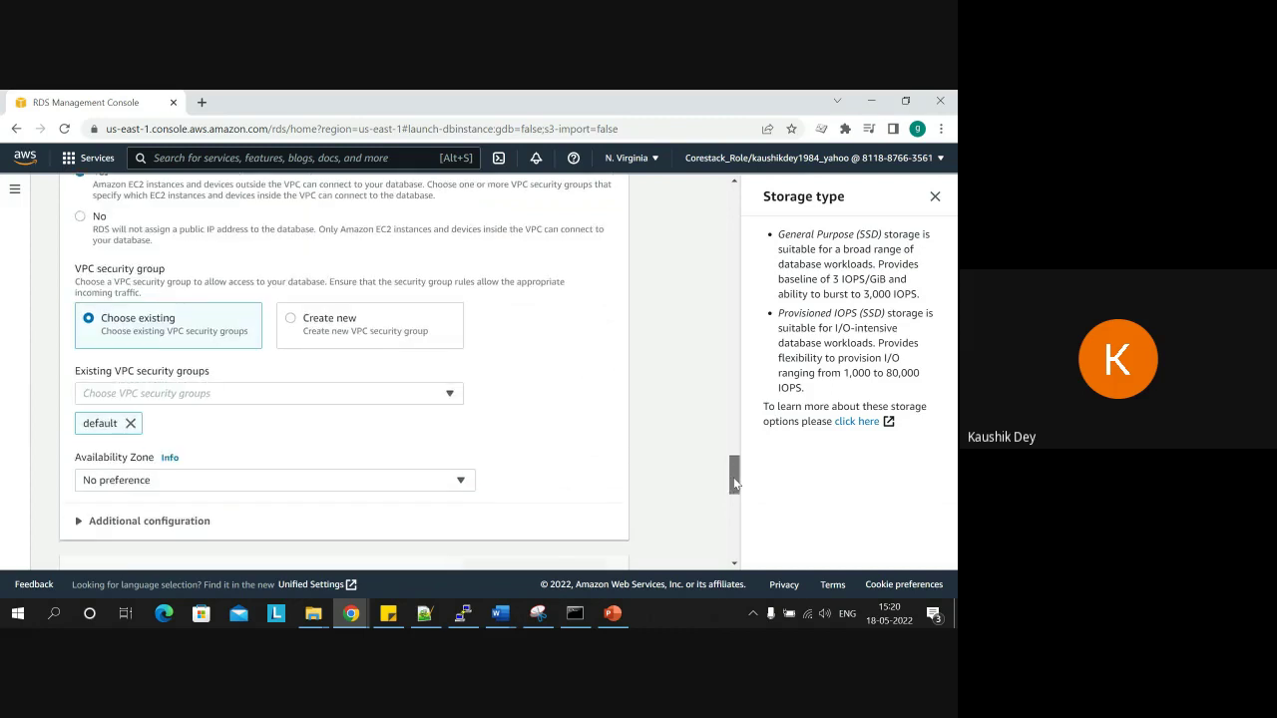
{"action": "left_click", "coordinate": [289, 322]}
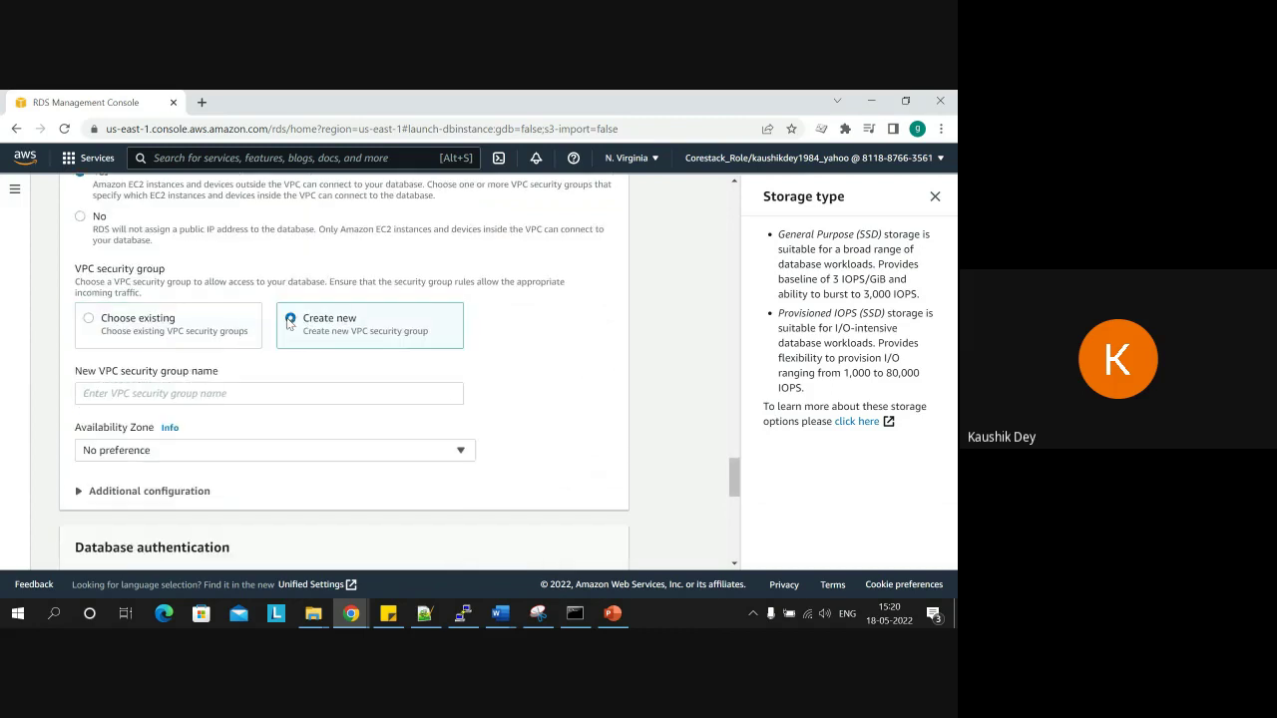
{"action": "left_click", "coordinate": [150, 401]}
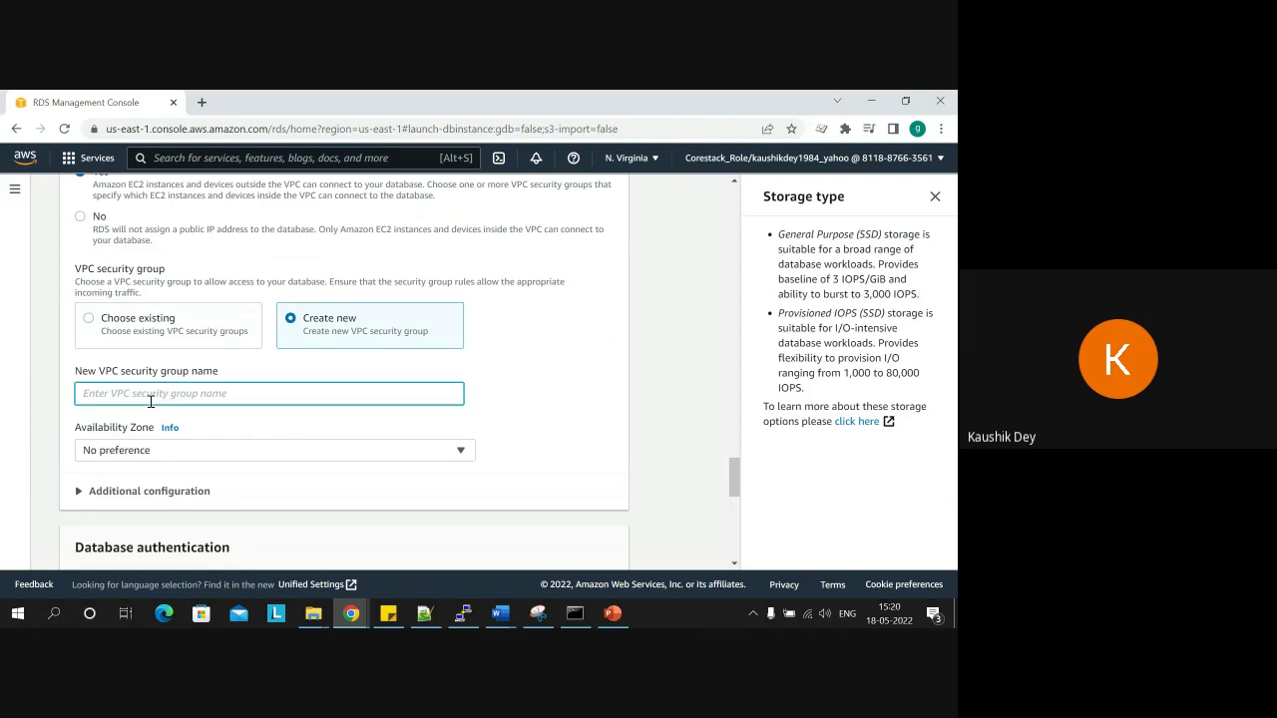
{"action": "type", "text": "mynew"}
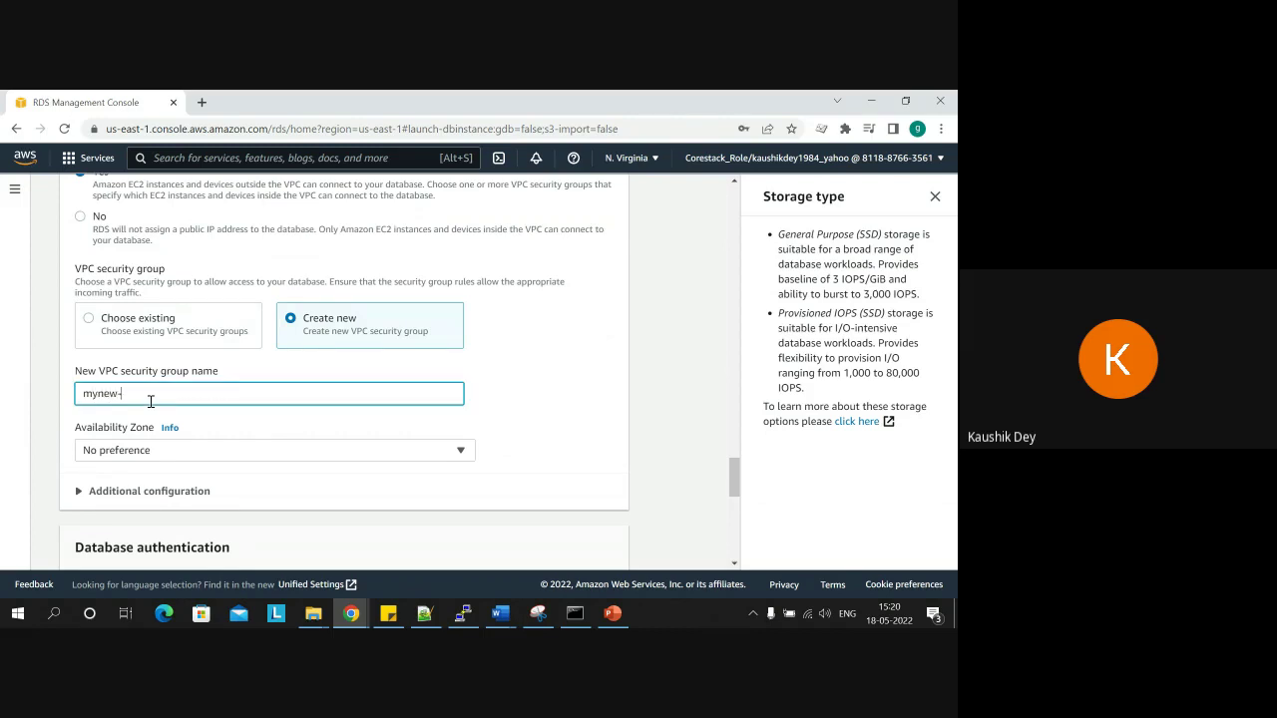
{"action": "type", "text": "-vpc-creat"}
{"action": "key", "text": "BackSpace"}
{"action": "type", "text": "tion"}
{"action": "left_click", "coordinate": [547, 429]}
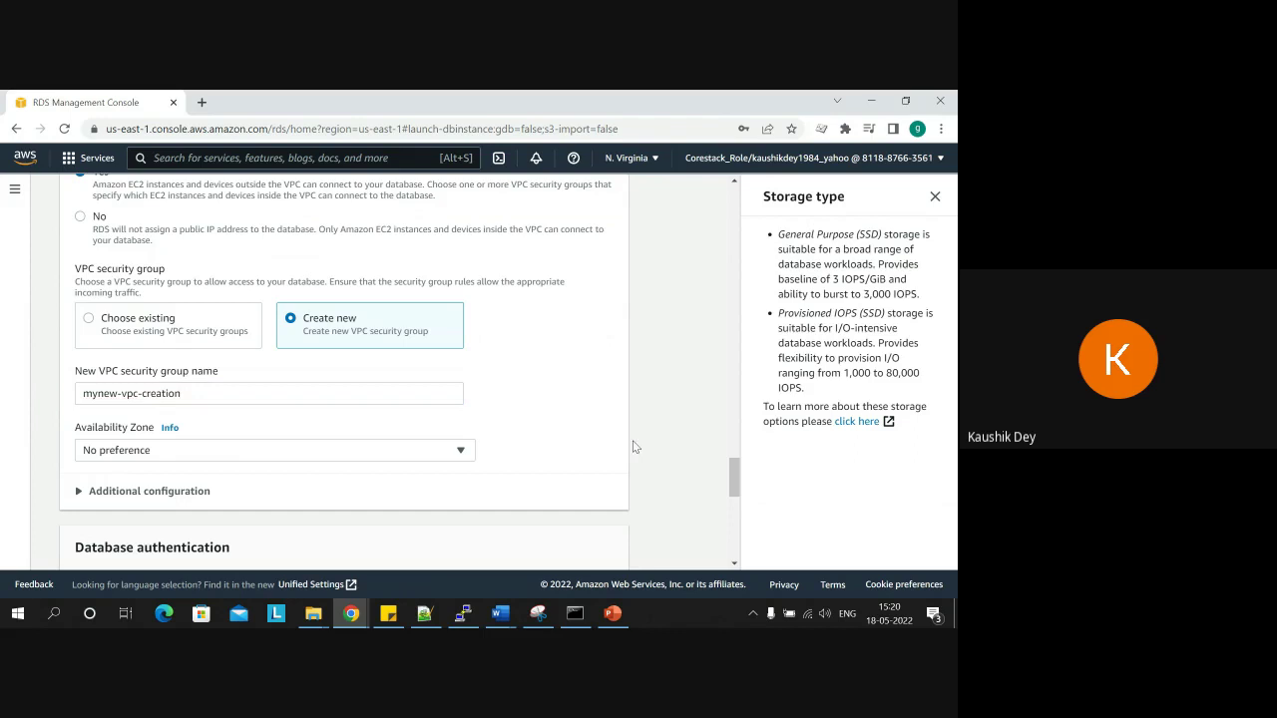
{"action": "scroll", "coordinate": [729, 475], "scroll_direction": "down", "scroll_amount": 2}
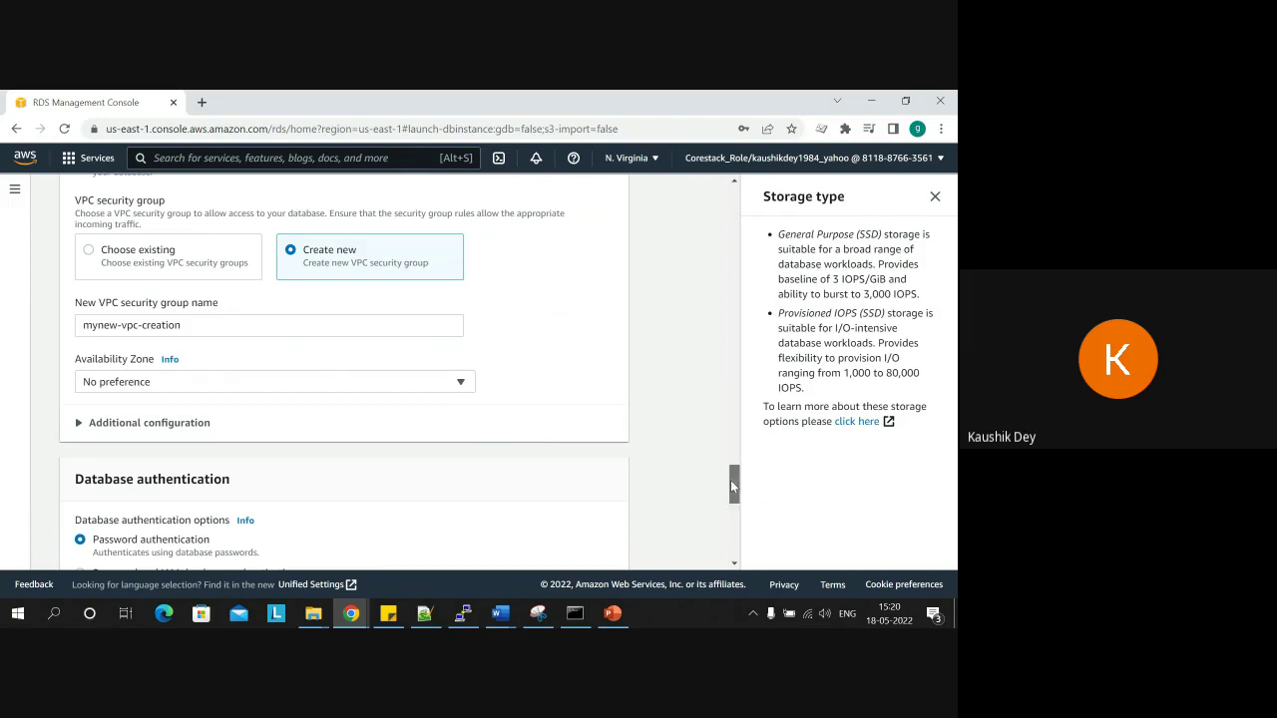
{"action": "scroll", "coordinate": [733, 486], "scroll_direction": "down", "scroll_amount": 2}
Step: Expand Connectivity's Additional configuration and view the Info help for database port 3306
{"action": "left_click", "coordinate": [79, 350]}
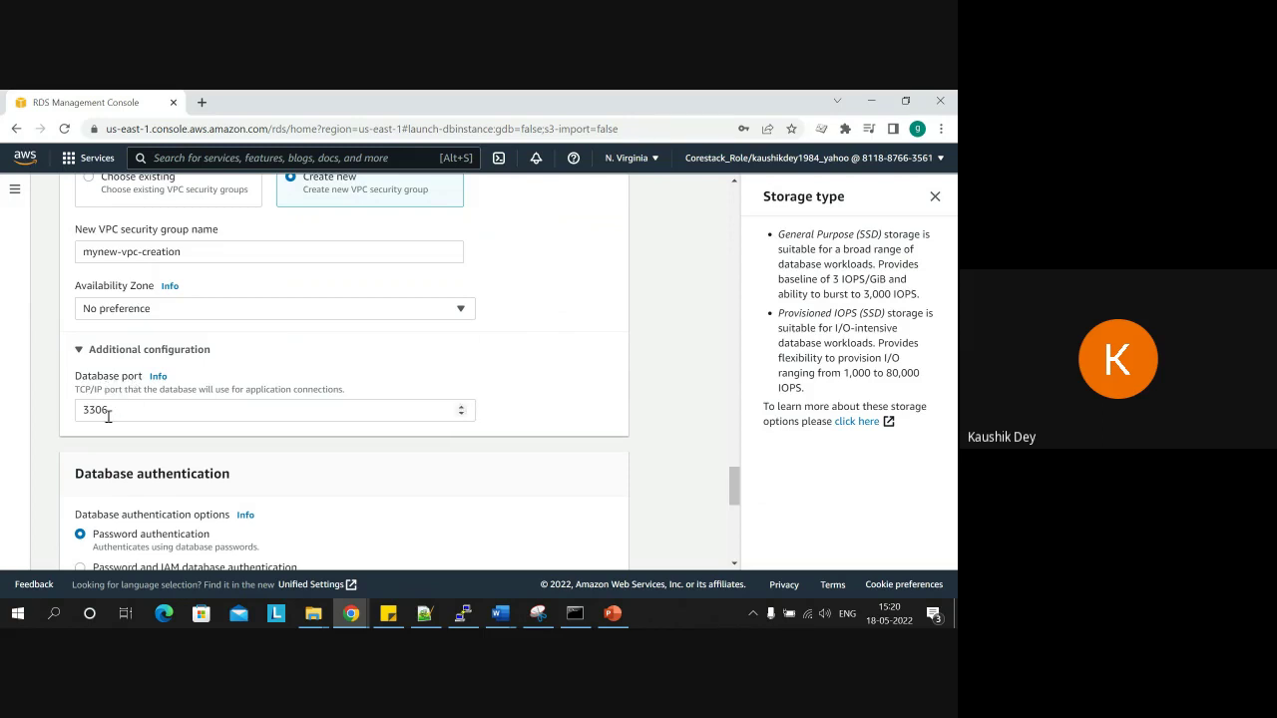
{"action": "left_click", "coordinate": [158, 377]}
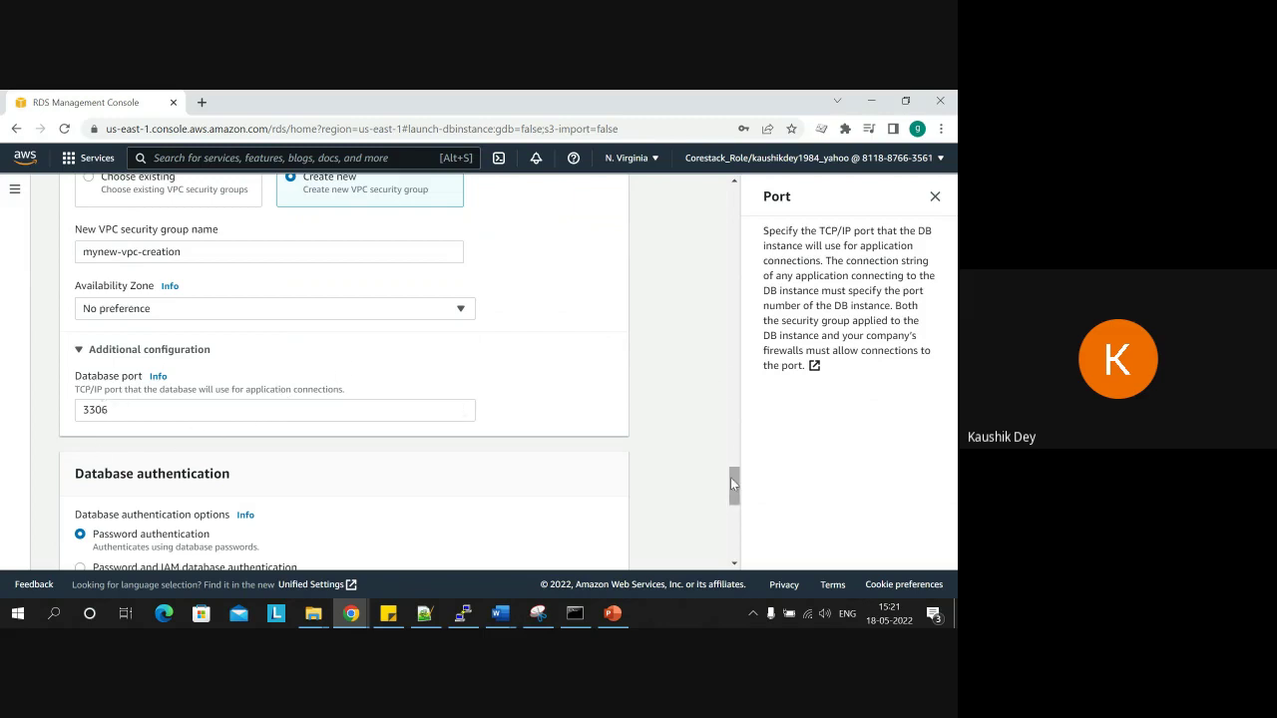
{"action": "left_click_drag", "start_coordinate": [734, 479], "coordinate": [735, 507]}
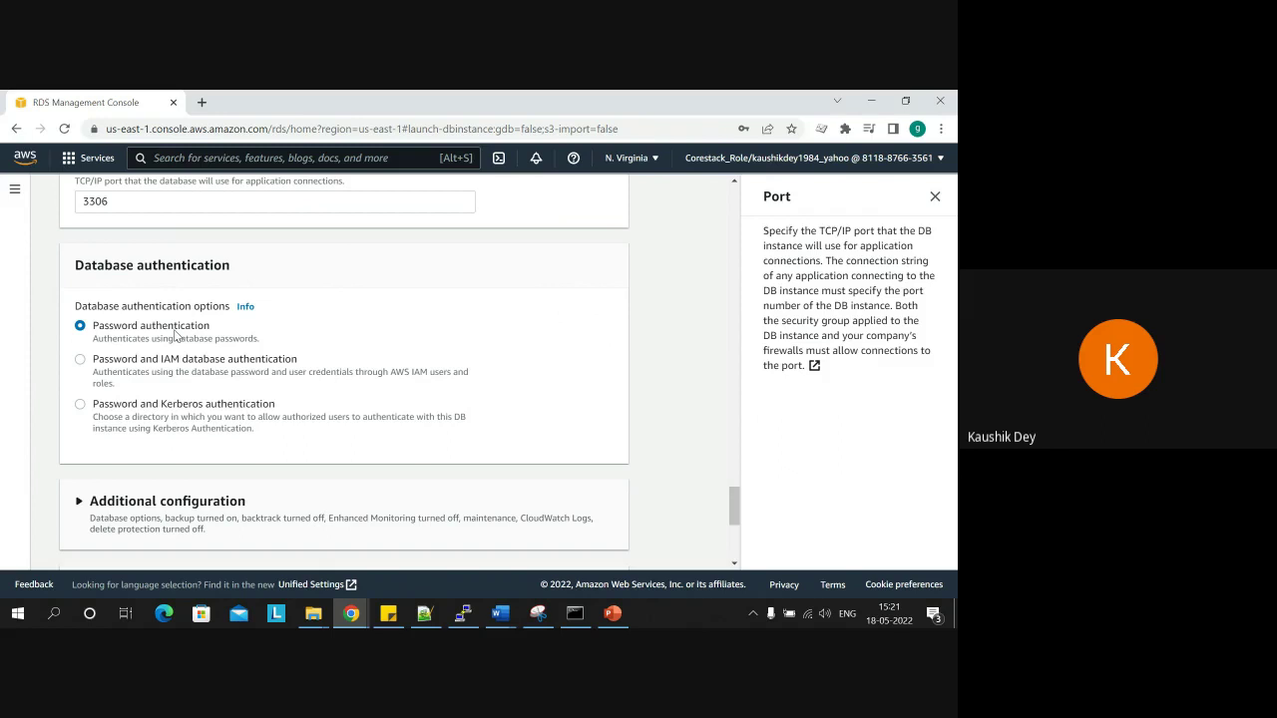
{"action": "scroll", "coordinate": [735, 502], "scroll_direction": "down", "scroll_amount": 3}
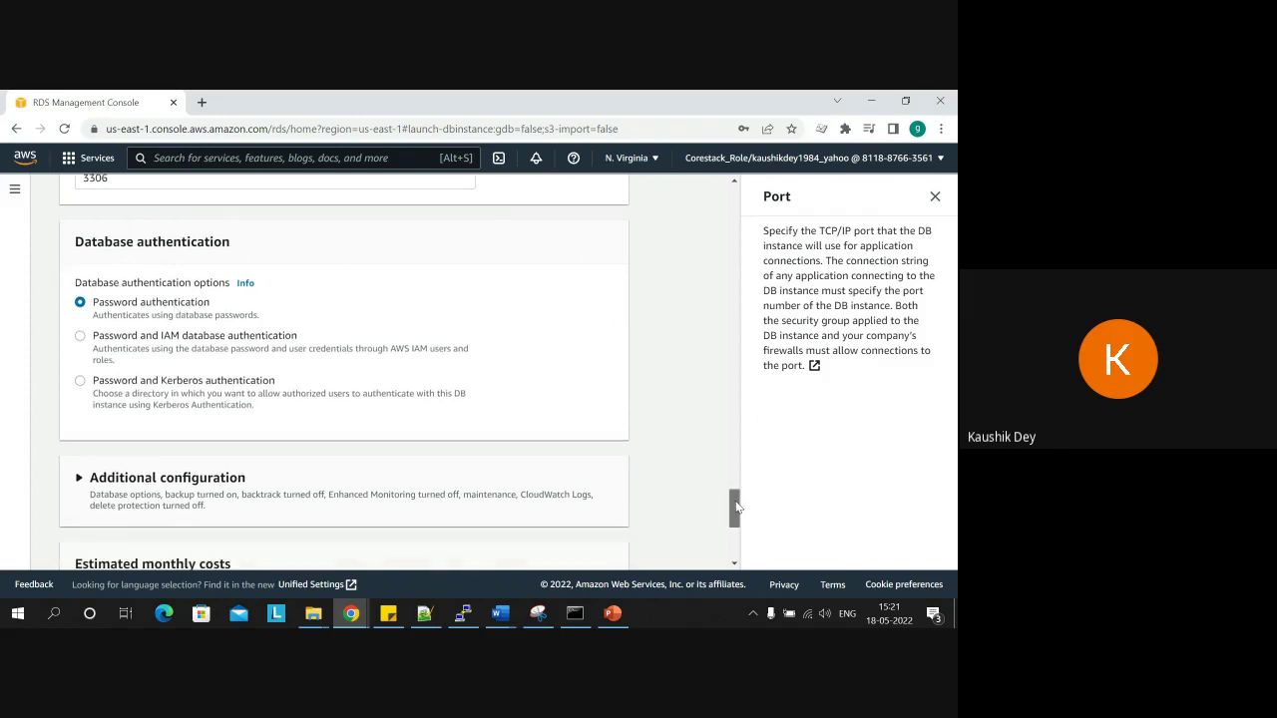
Step: Expand Additional configuration and enter myfirstdbcreation as the initial database name
{"action": "left_click", "coordinate": [84, 337]}
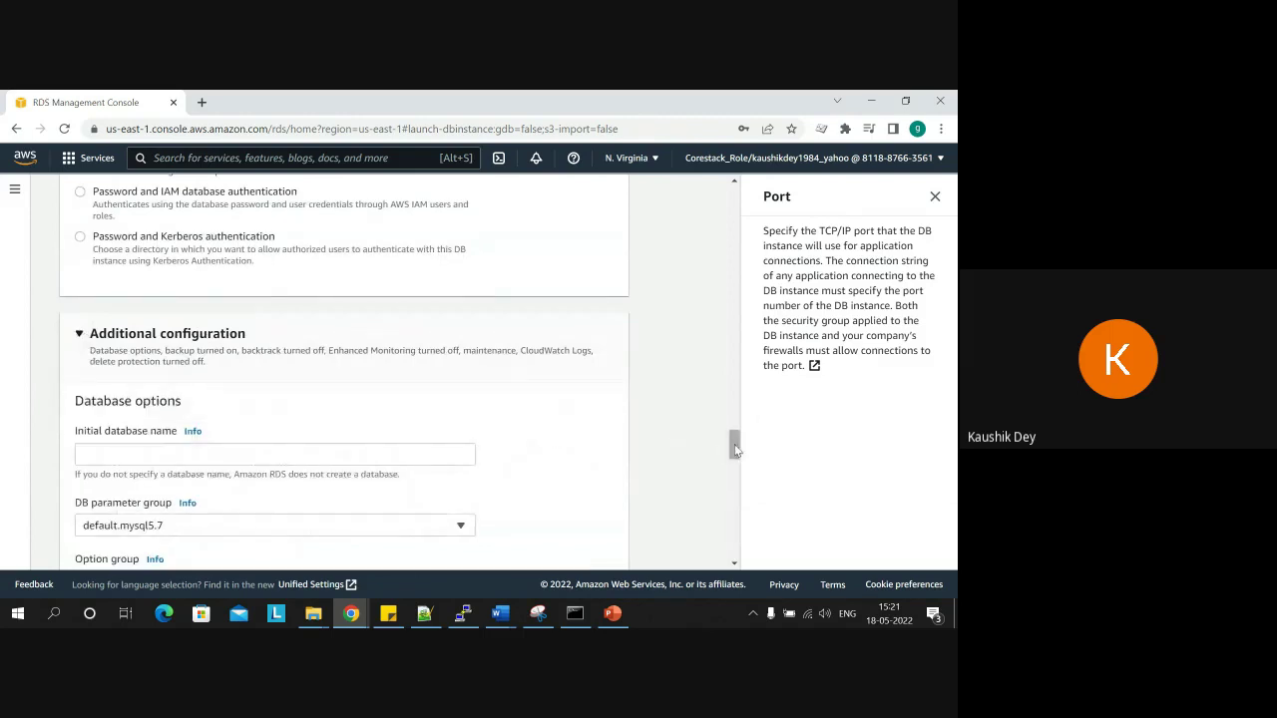
{"action": "scroll", "coordinate": [724, 449], "scroll_direction": "down", "scroll_amount": 3}
{"action": "left_click", "coordinate": [172, 295]}
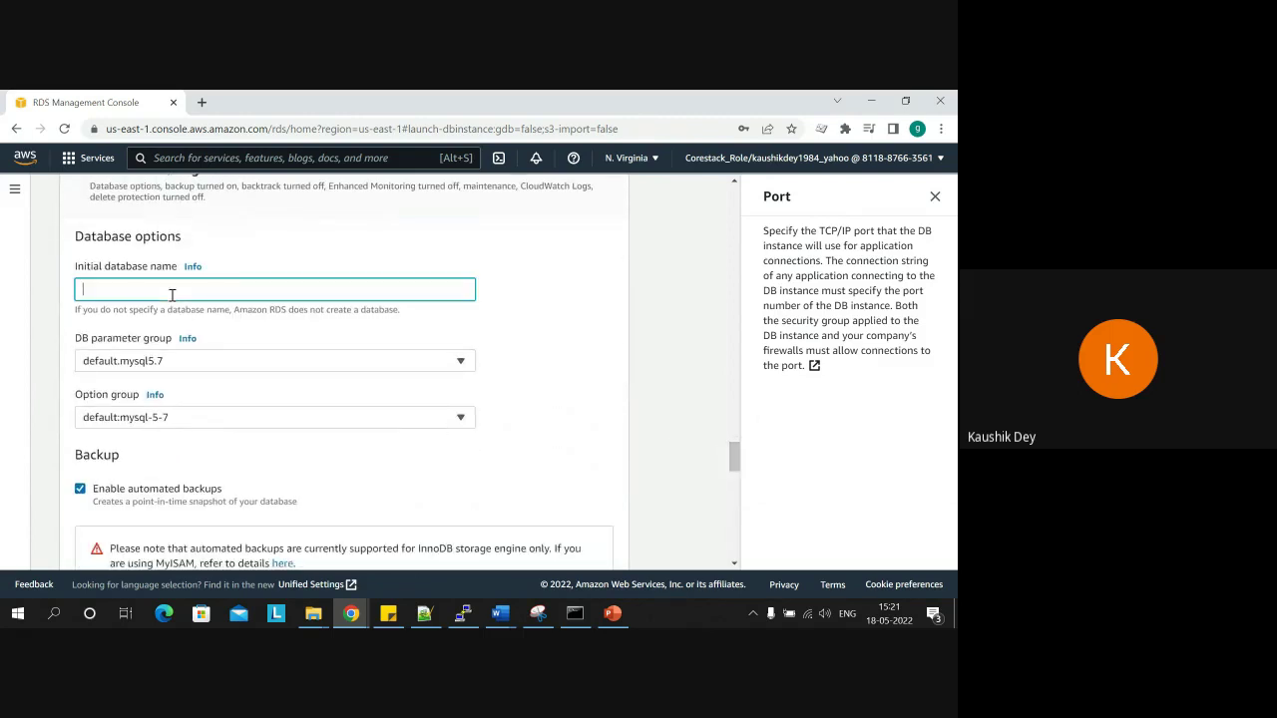
{"action": "type", "text": "myfirstdbcreation"}
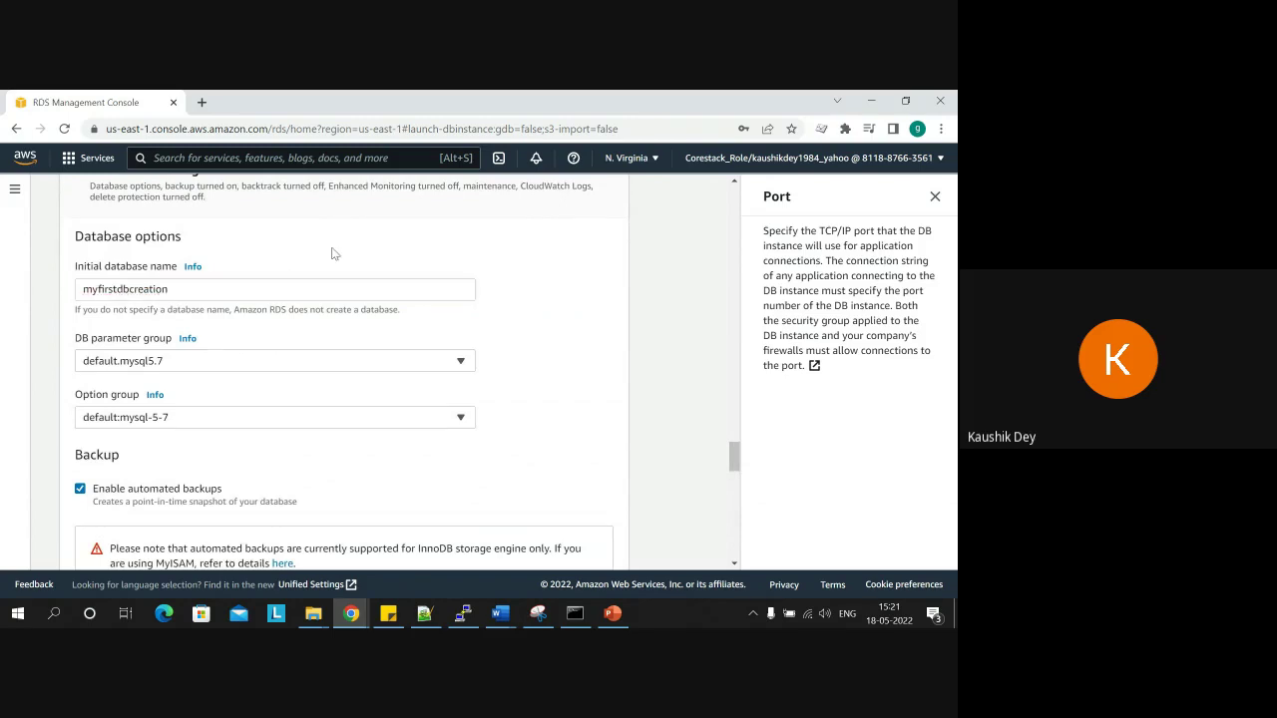
{"action": "left_click", "coordinate": [335, 253]}
{"action": "left_click_drag", "start_coordinate": [734, 462], "coordinate": [734, 488]}
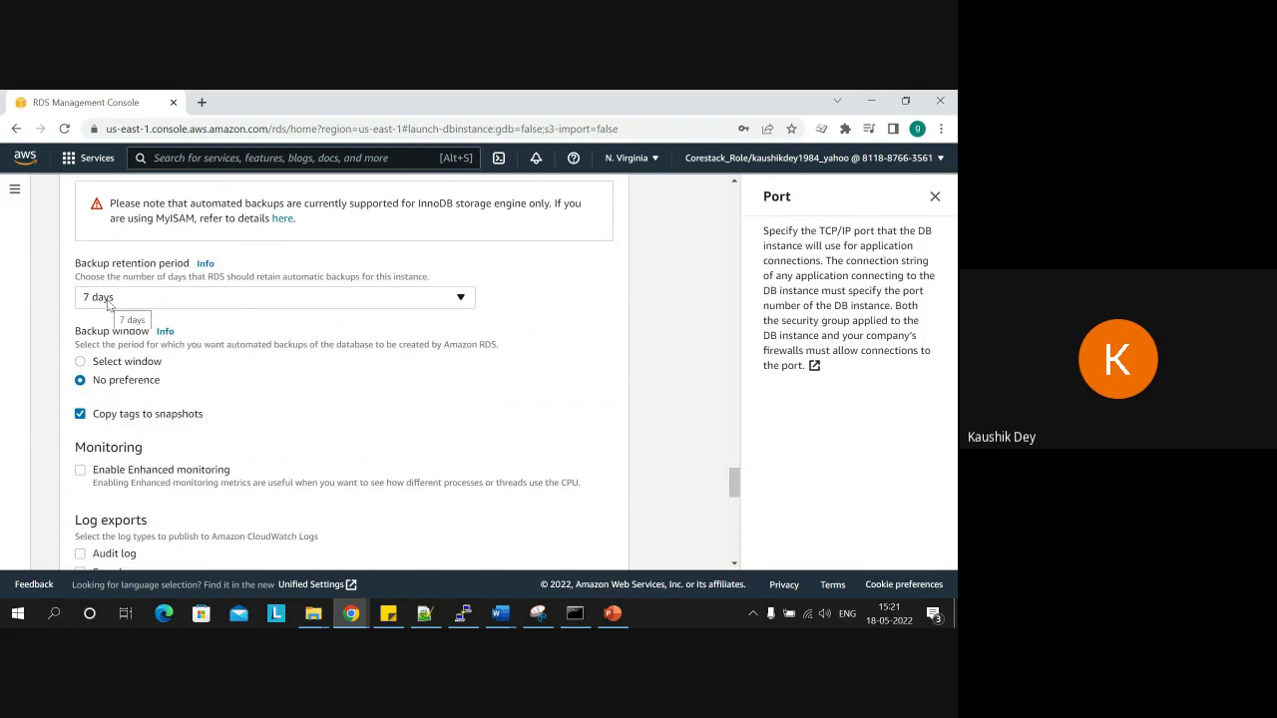
Step: View the backup retention period Info help, and toggle Enhanced monitoring on then off
{"action": "left_click", "coordinate": [201, 266]}
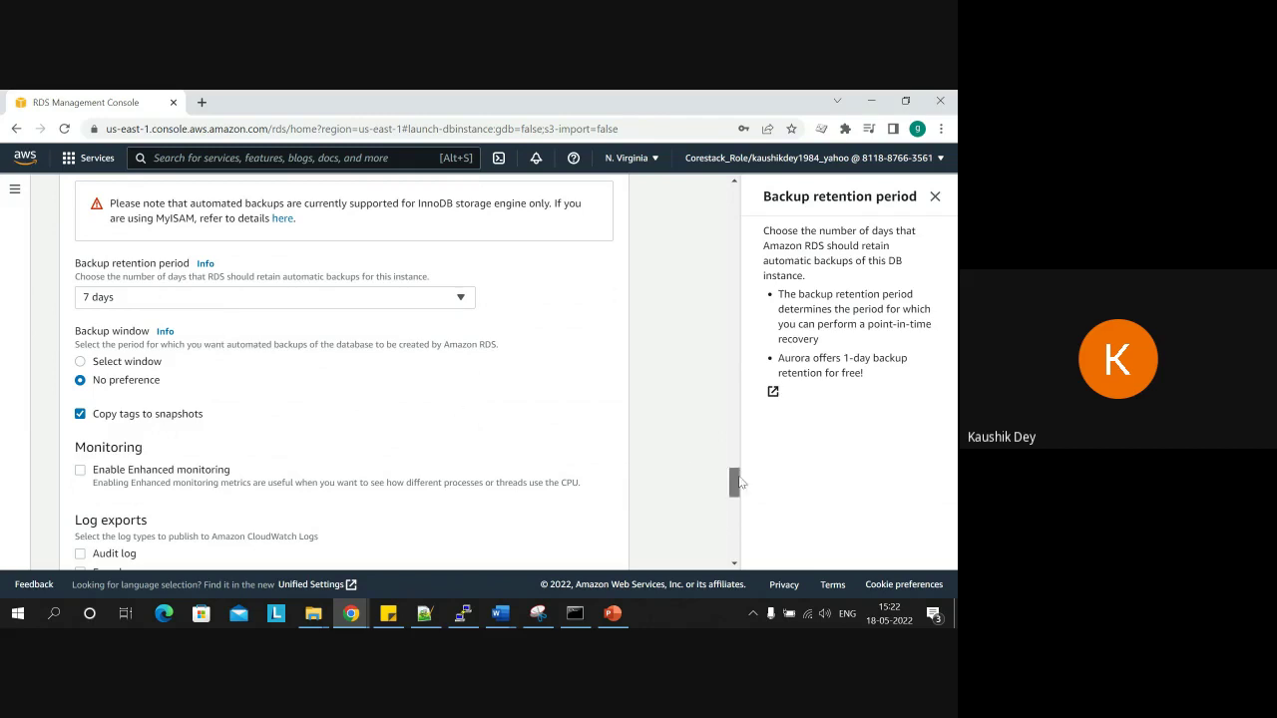
{"action": "left_click_drag", "start_coordinate": [739, 482], "coordinate": [740, 492]}
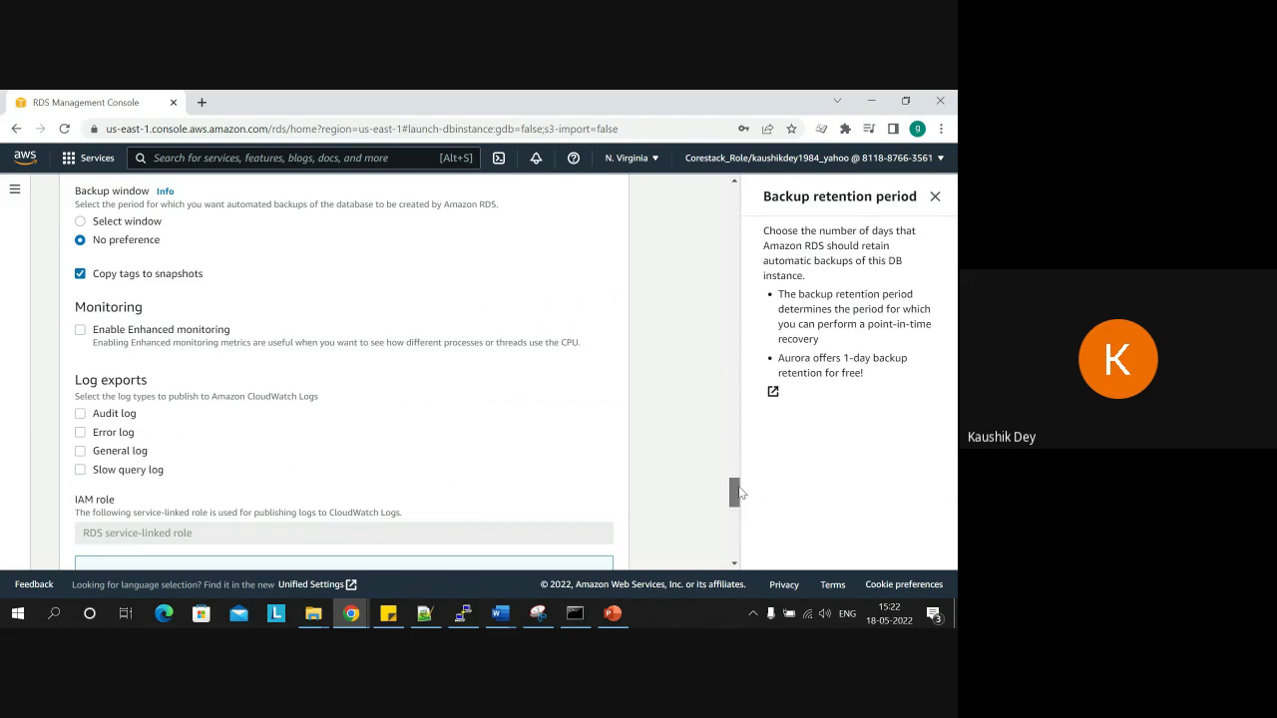
{"action": "left_click", "coordinate": [80, 330]}
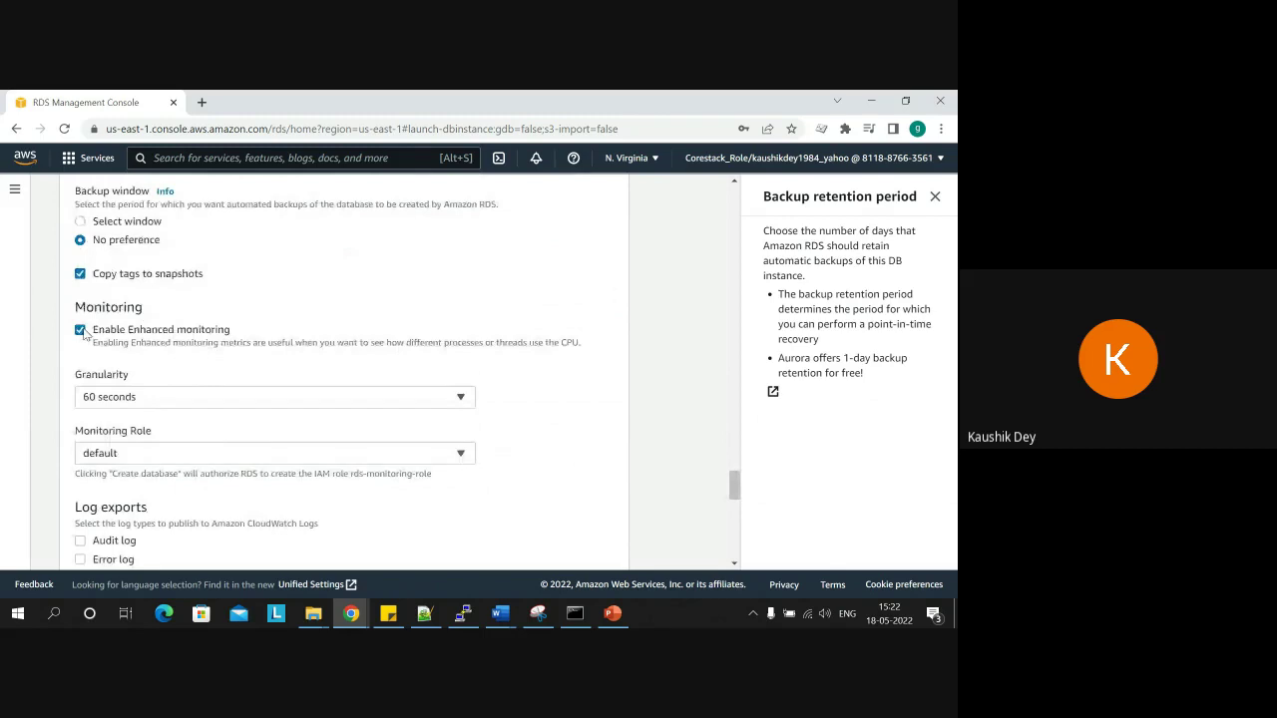
{"action": "left_click", "coordinate": [81, 331]}
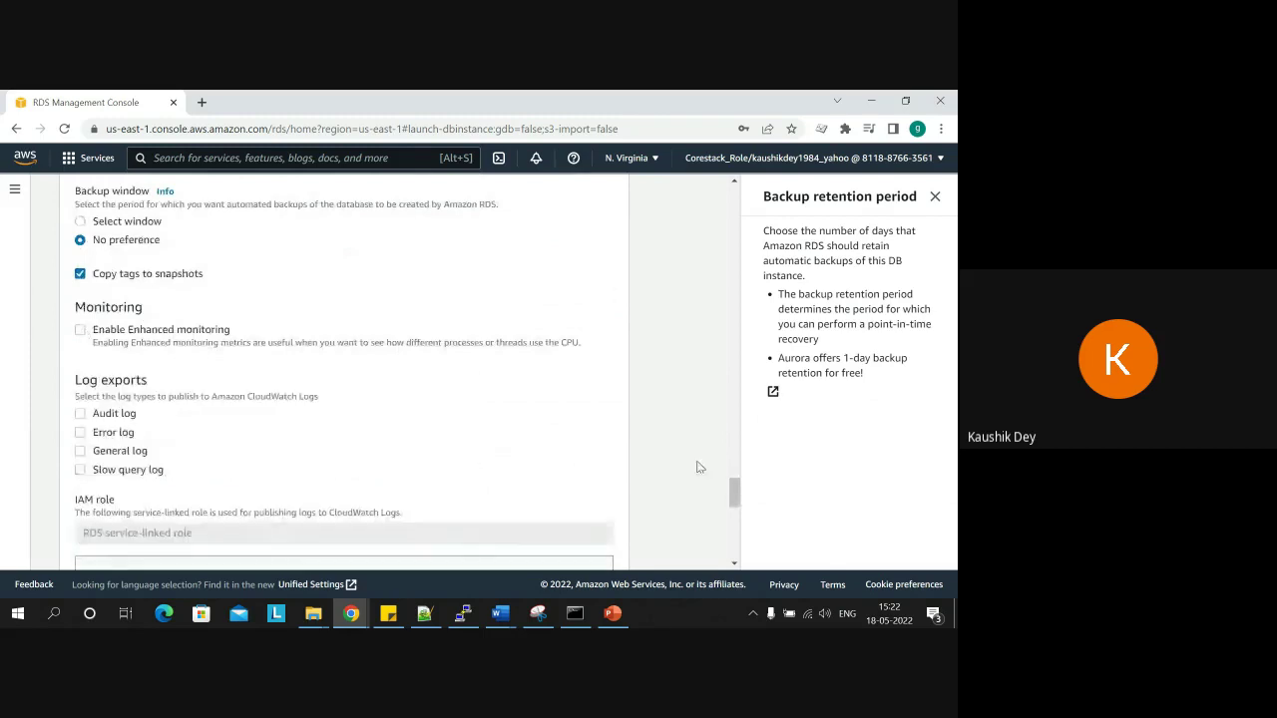
Step: Toggle deletion protection on and back off, leaving it disabled
{"action": "left_click_drag", "start_coordinate": [736, 493], "coordinate": [739, 521]}
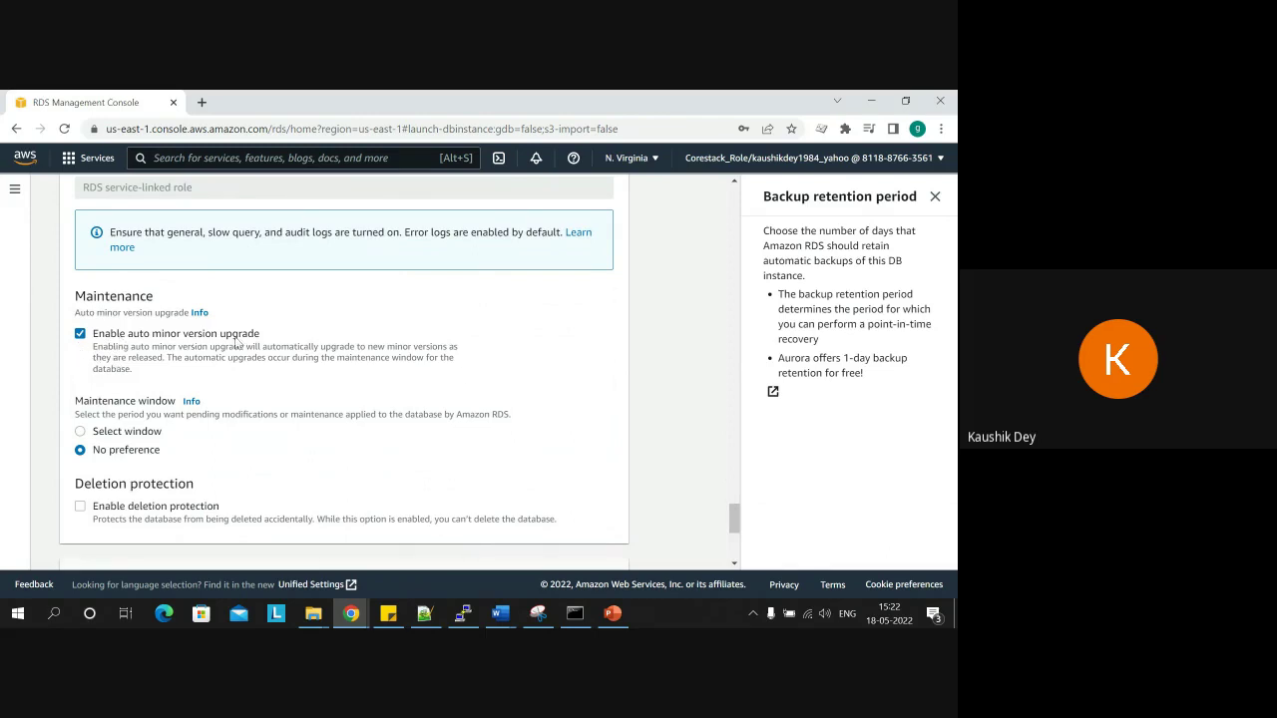
{"action": "left_click_drag", "start_coordinate": [729, 512], "coordinate": [100, 301]}
{"action": "left_click", "coordinate": [81, 276]}
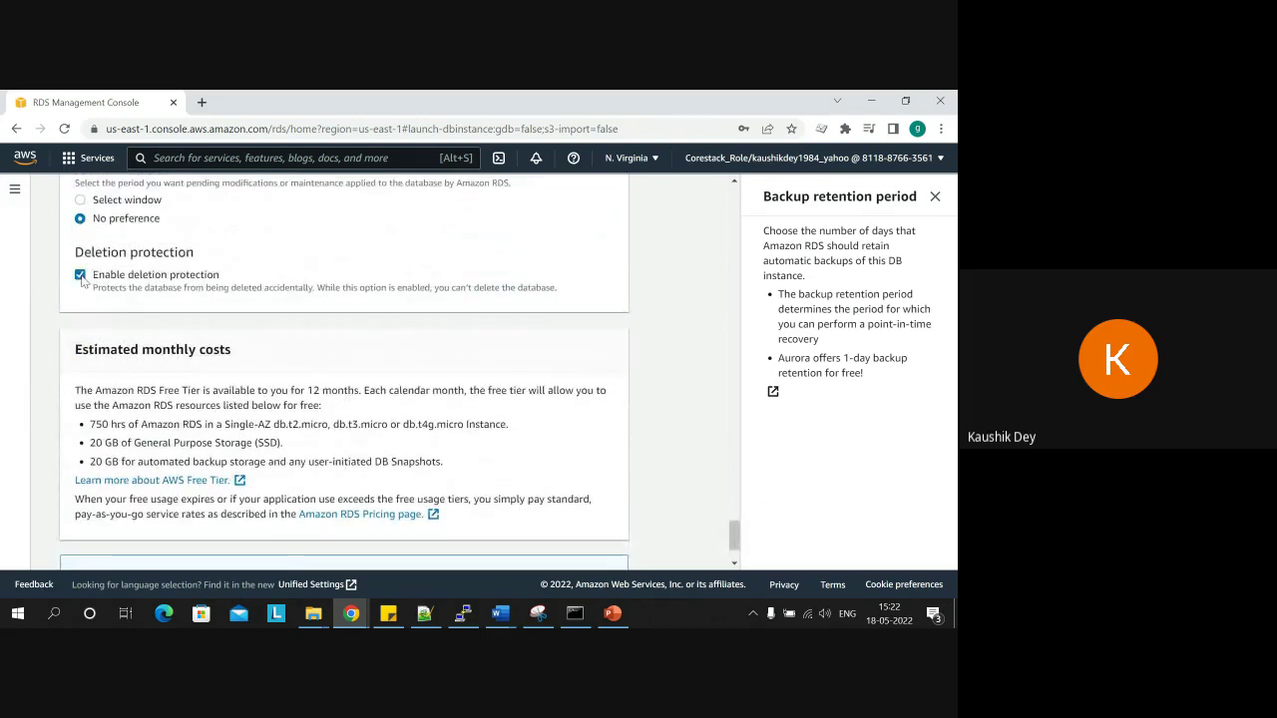
{"action": "left_click", "coordinate": [81, 276]}
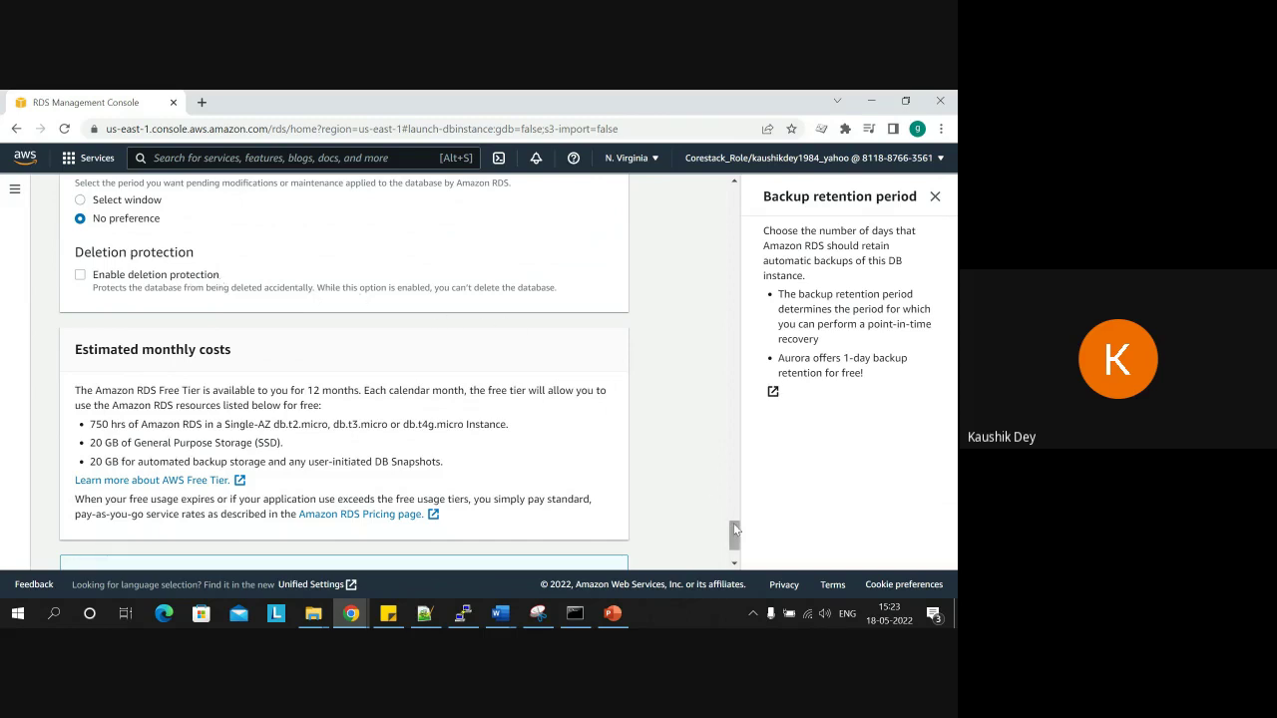
{"action": "scroll", "coordinate": [735, 528], "scroll_direction": "down", "scroll_amount": 2}
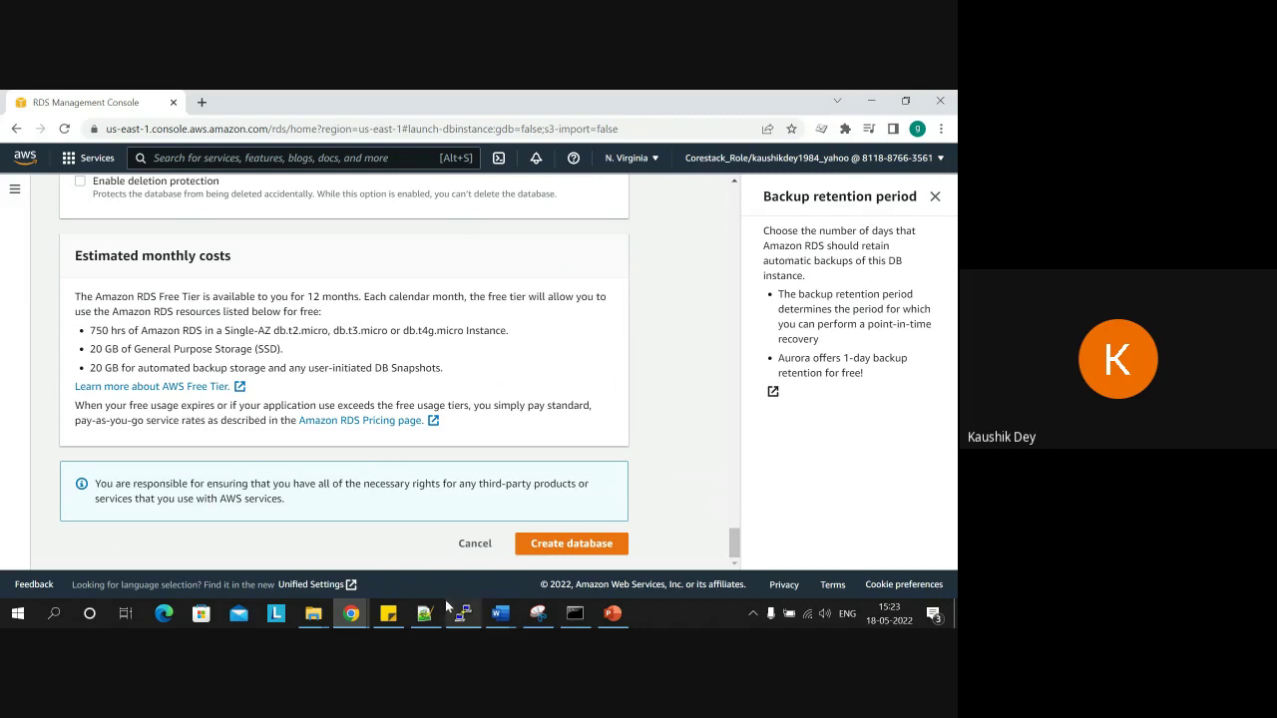
Step: Review the rds_connectivity.docx notes in Word, then minimize it and scroll the form
{"action": "left_click", "coordinate": [507, 616]}
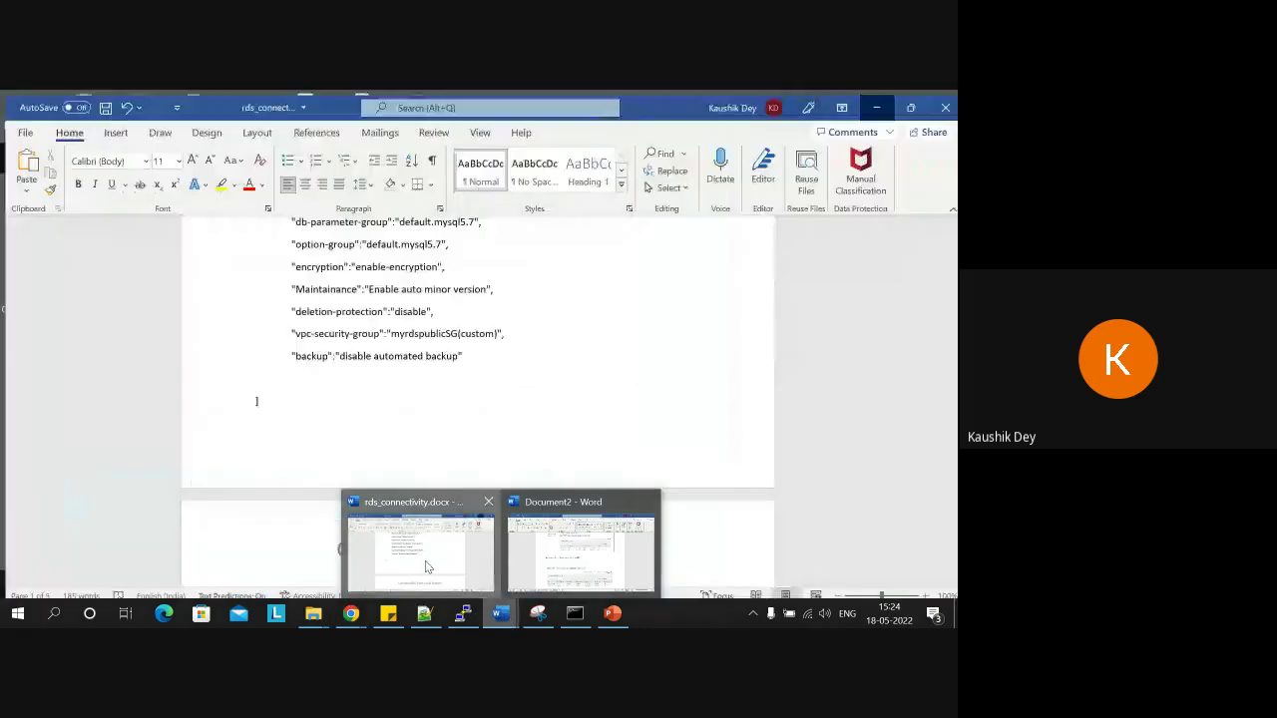
{"action": "left_click", "coordinate": [425, 560]}
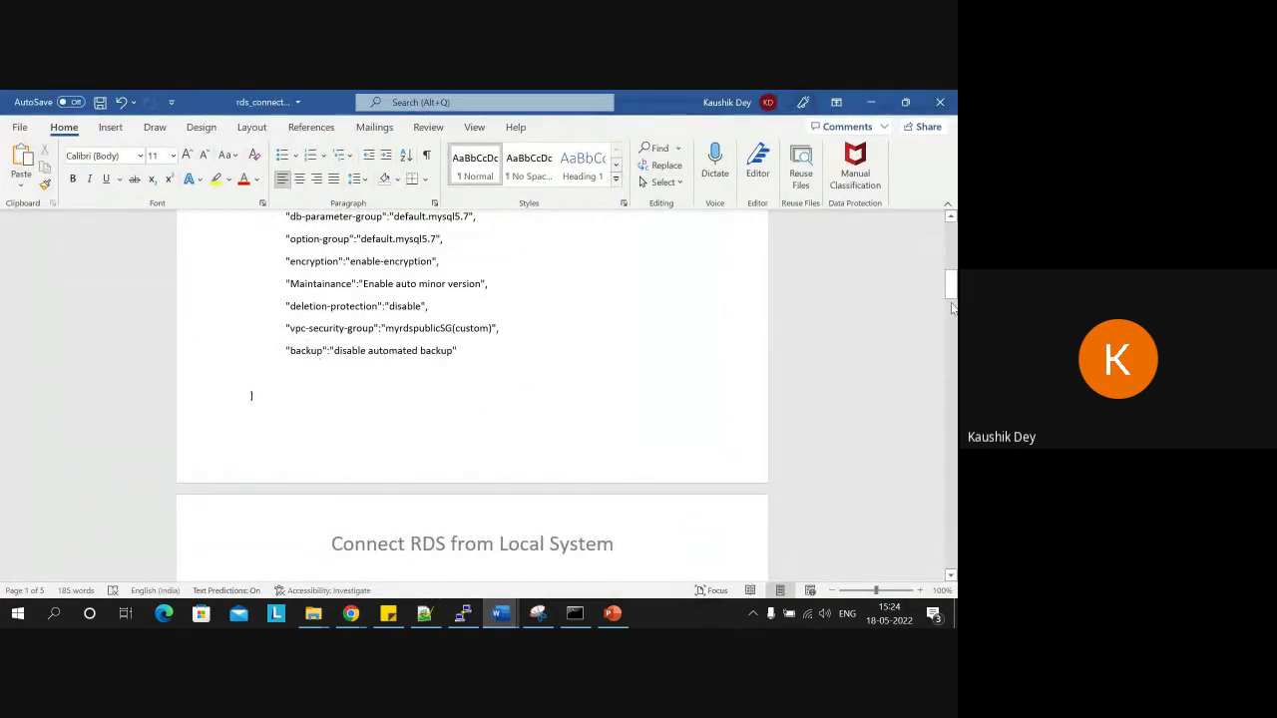
{"action": "left_click_drag", "start_coordinate": [951, 302], "coordinate": [948, 254]}
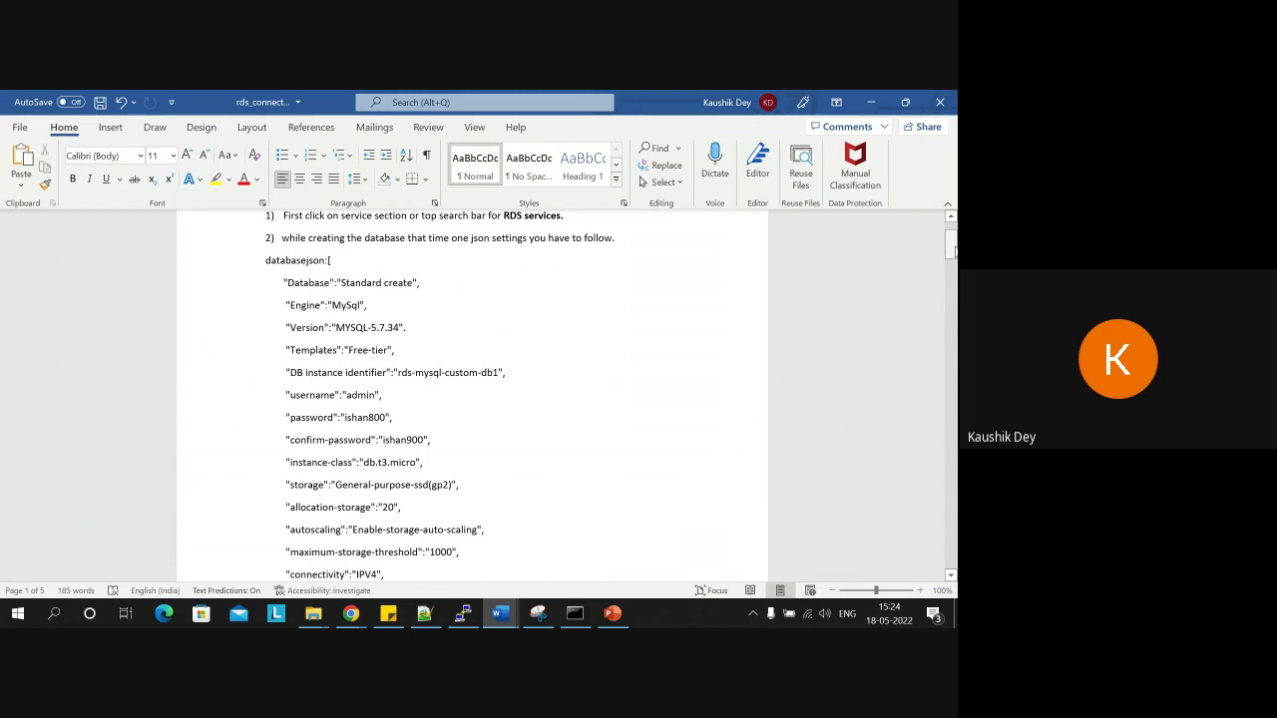
{"action": "left_click_drag", "start_coordinate": [951, 249], "coordinate": [953, 273]}
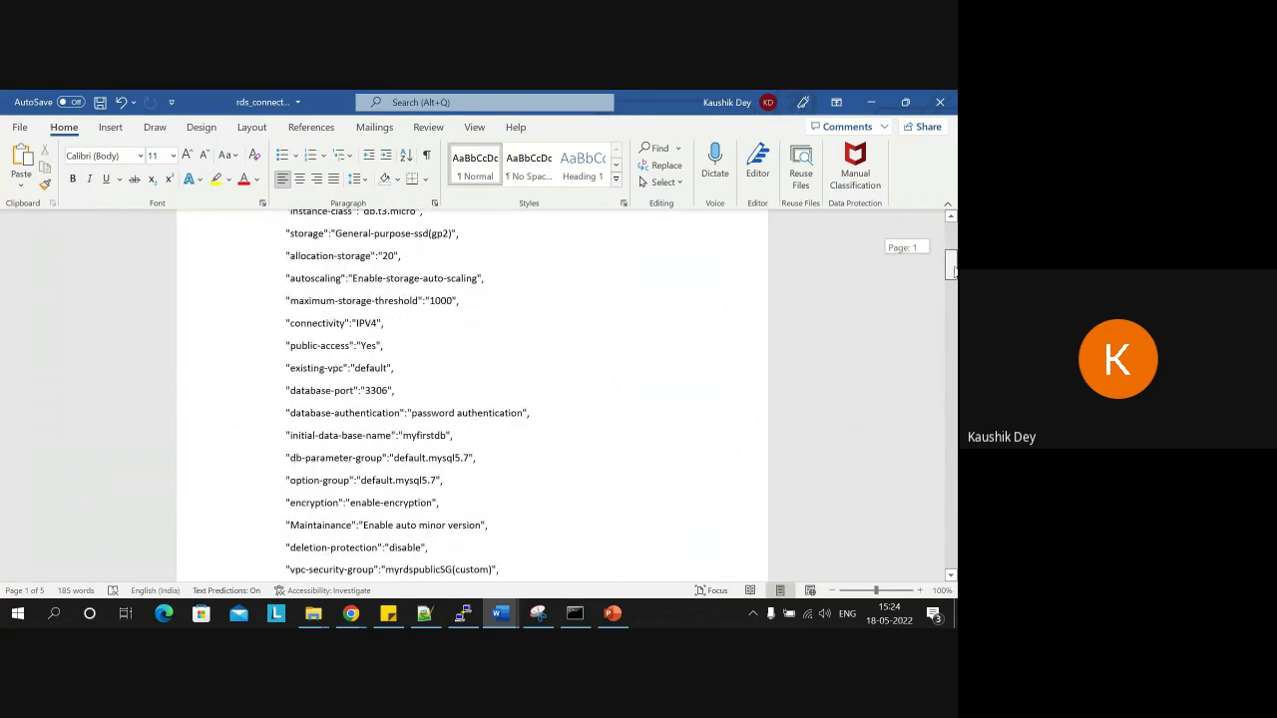
{"action": "left_click", "coordinate": [870, 102]}
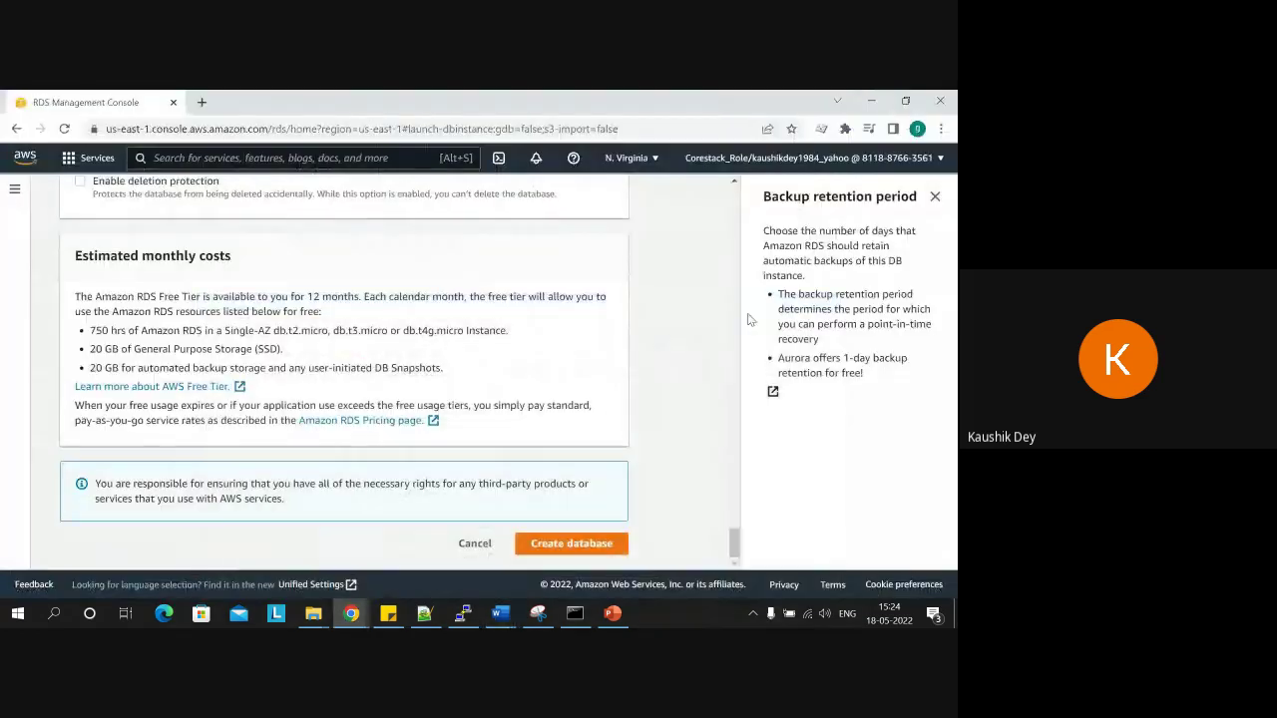
{"action": "left_click_drag", "start_coordinate": [735, 544], "coordinate": [699, 408]}
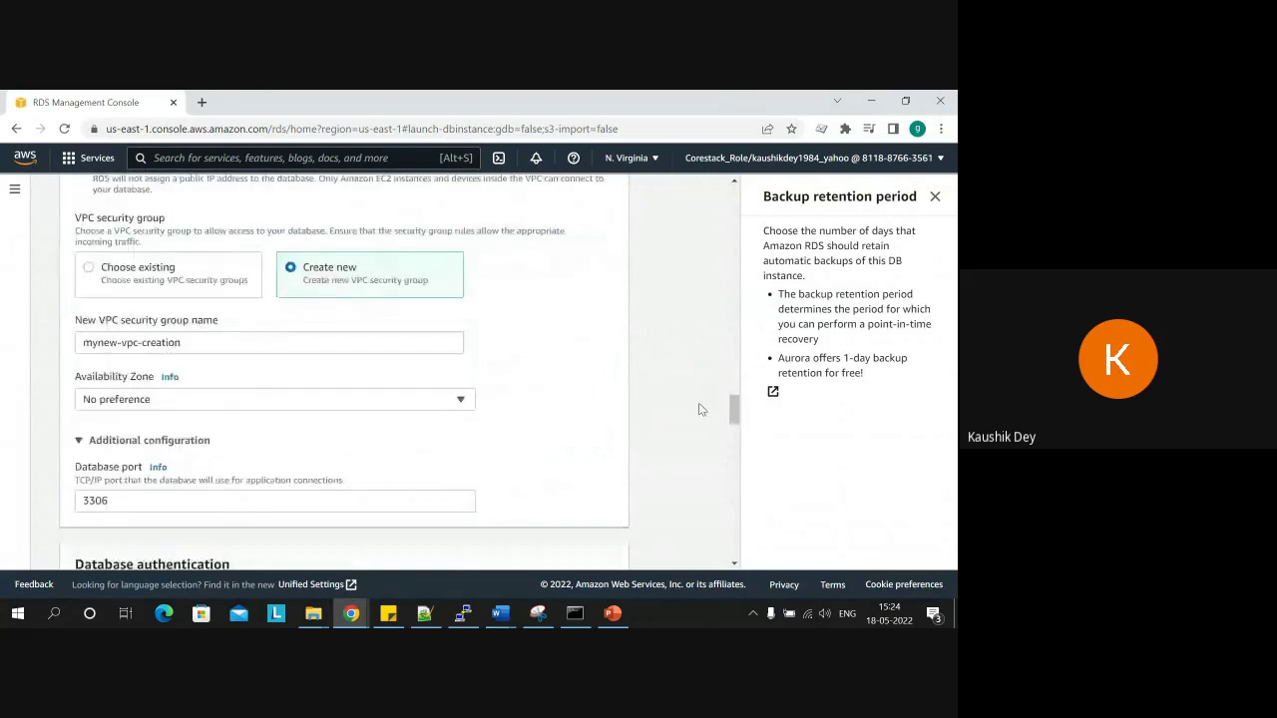
Step: Check the rds_connectivity.docx notes again and return to the form's Additional configuration
{"action": "left_click", "coordinate": [509, 615]}
{"action": "left_click", "coordinate": [474, 566]}
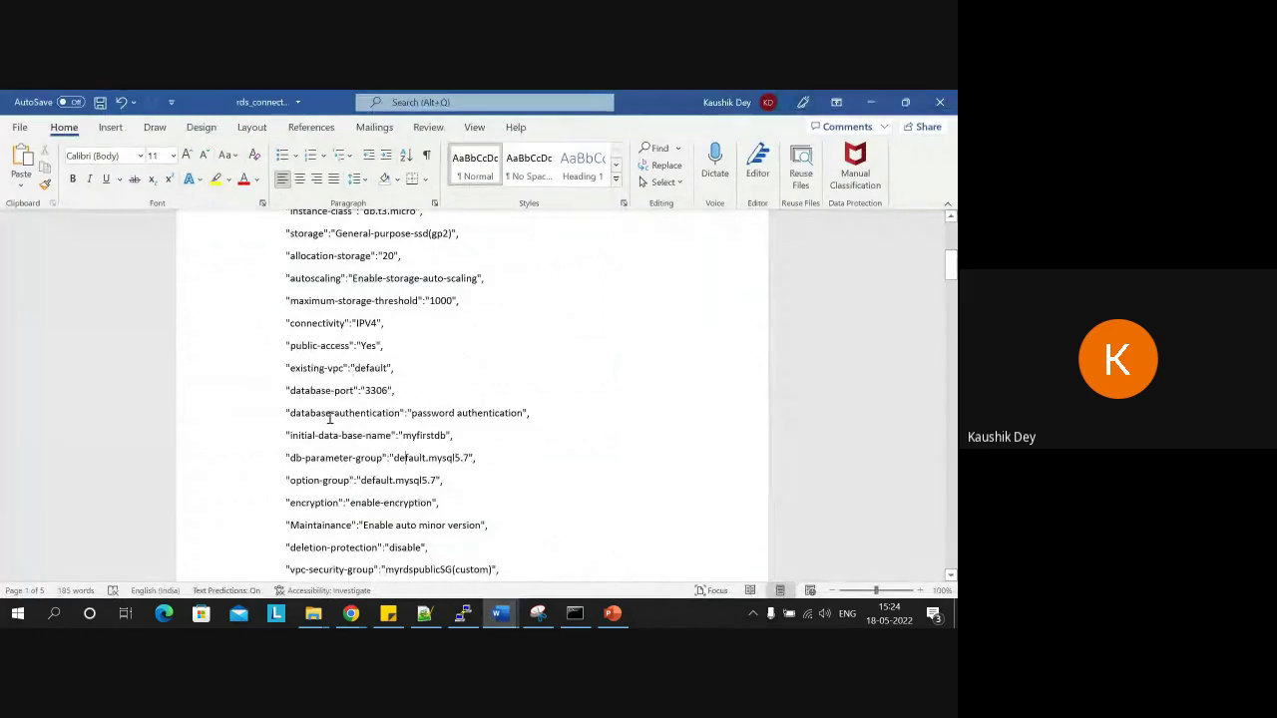
{"action": "left_click", "coordinate": [870, 103]}
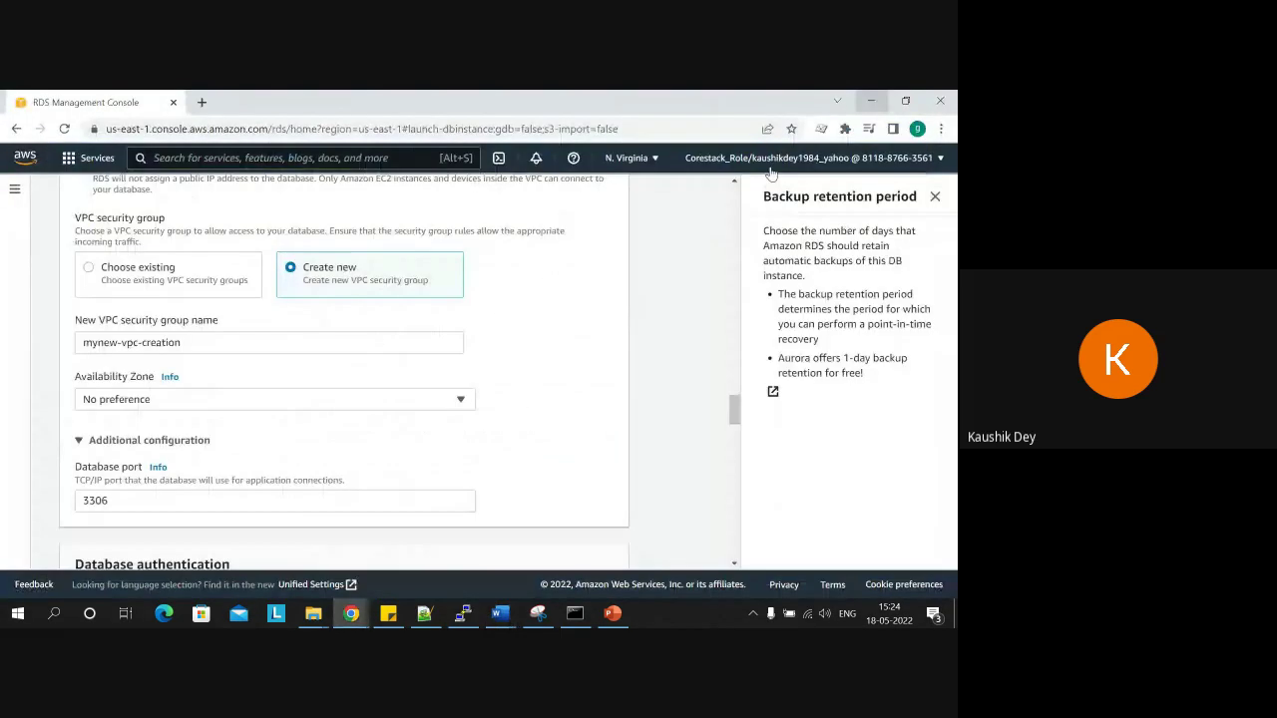
{"action": "left_click_drag", "start_coordinate": [733, 409], "coordinate": [731, 449]}
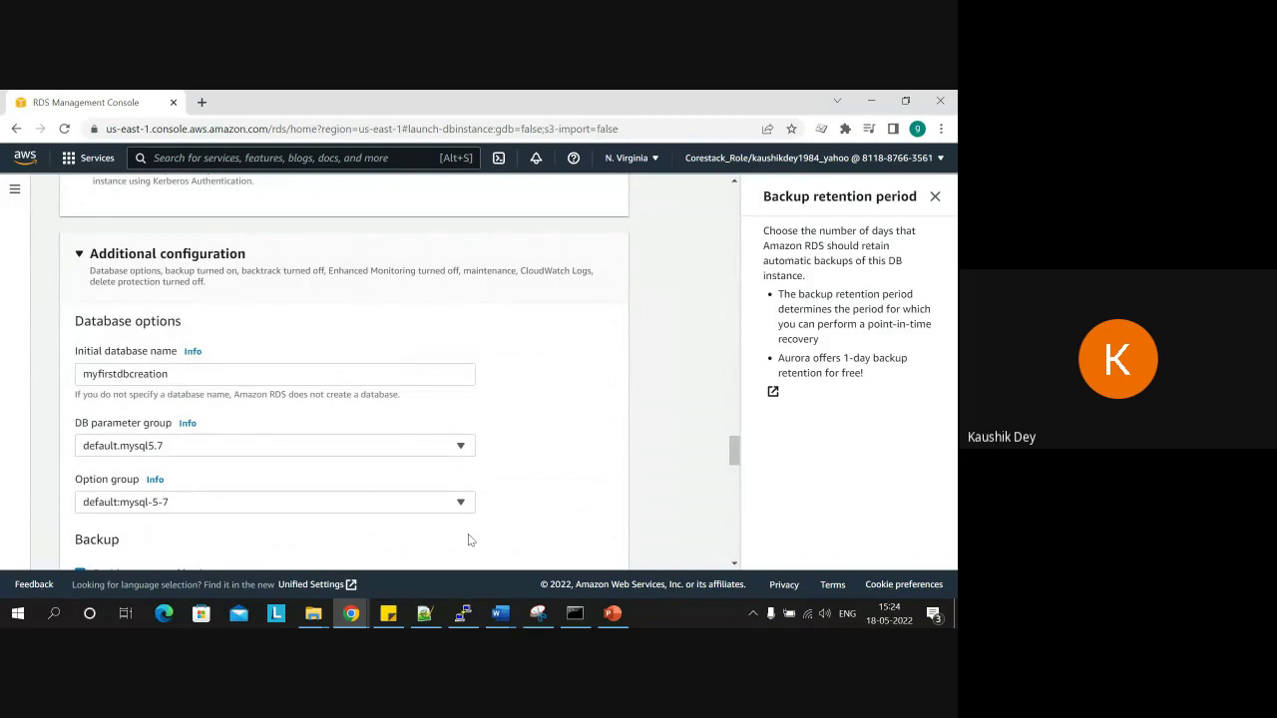
{"action": "mouse_move", "coordinate": [500, 612]}
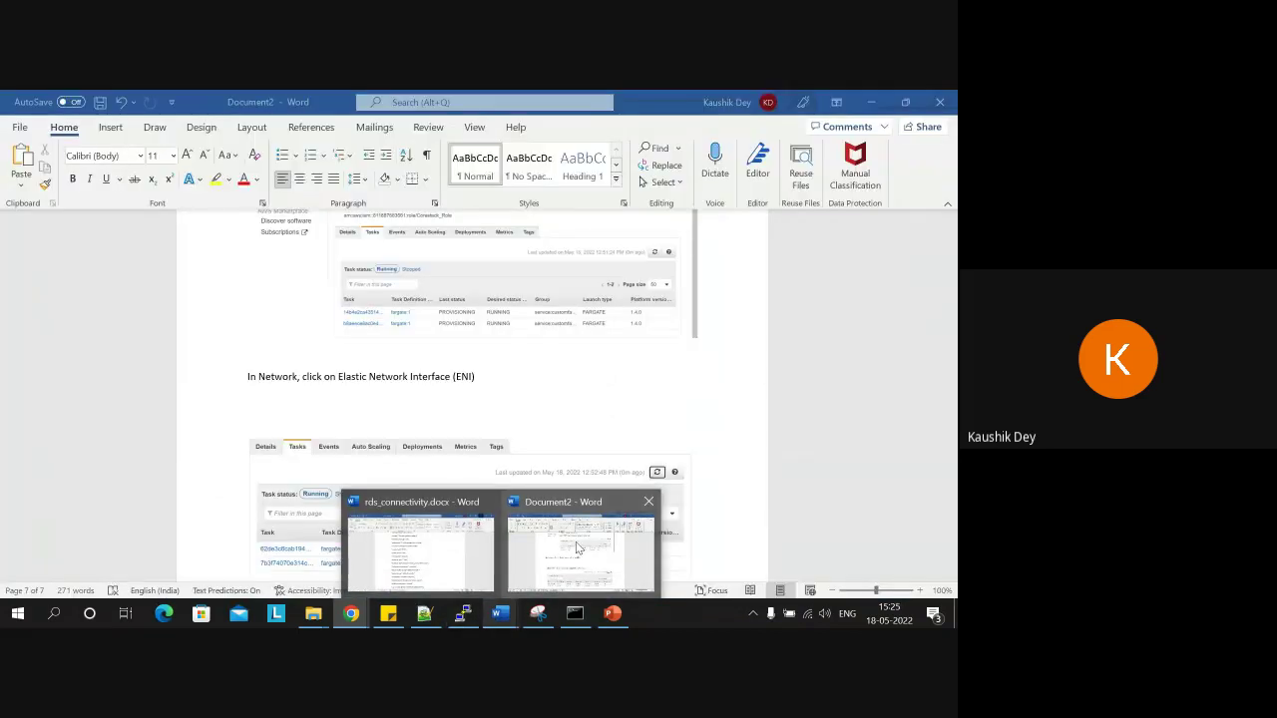
{"action": "left_click", "coordinate": [457, 554]}
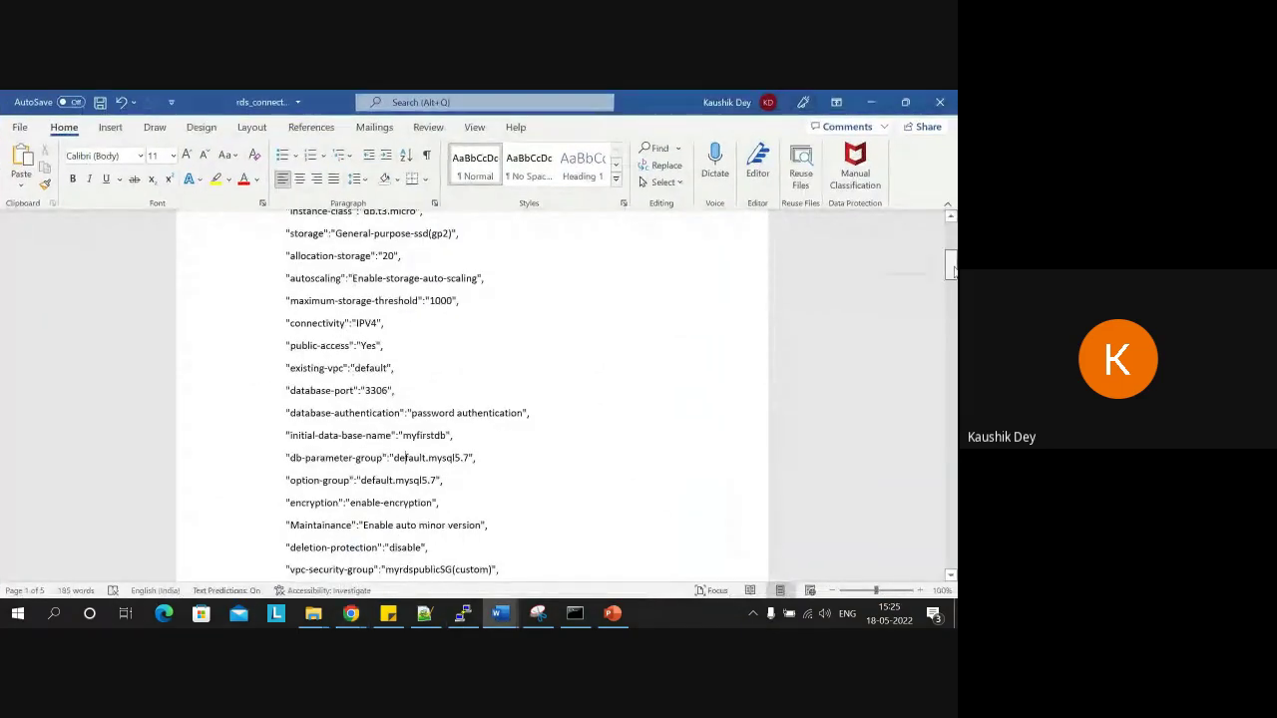
{"action": "mouse_move", "coordinate": [951, 265]}
{"action": "left_mouse_down"}
{"action": "mouse_move", "coordinate": [953, 249]}
{"action": "mouse_move", "coordinate": [953, 281]}
{"action": "left_mouse_up"}
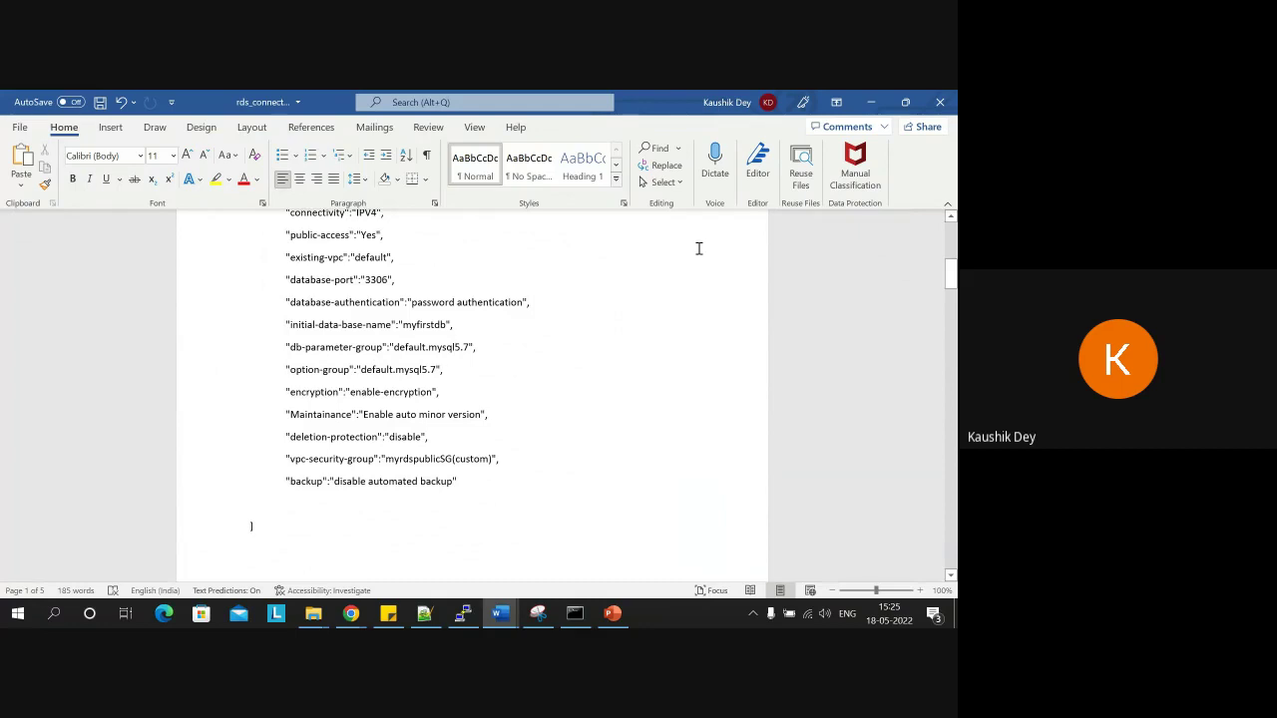
{"action": "left_click", "coordinate": [868, 104]}
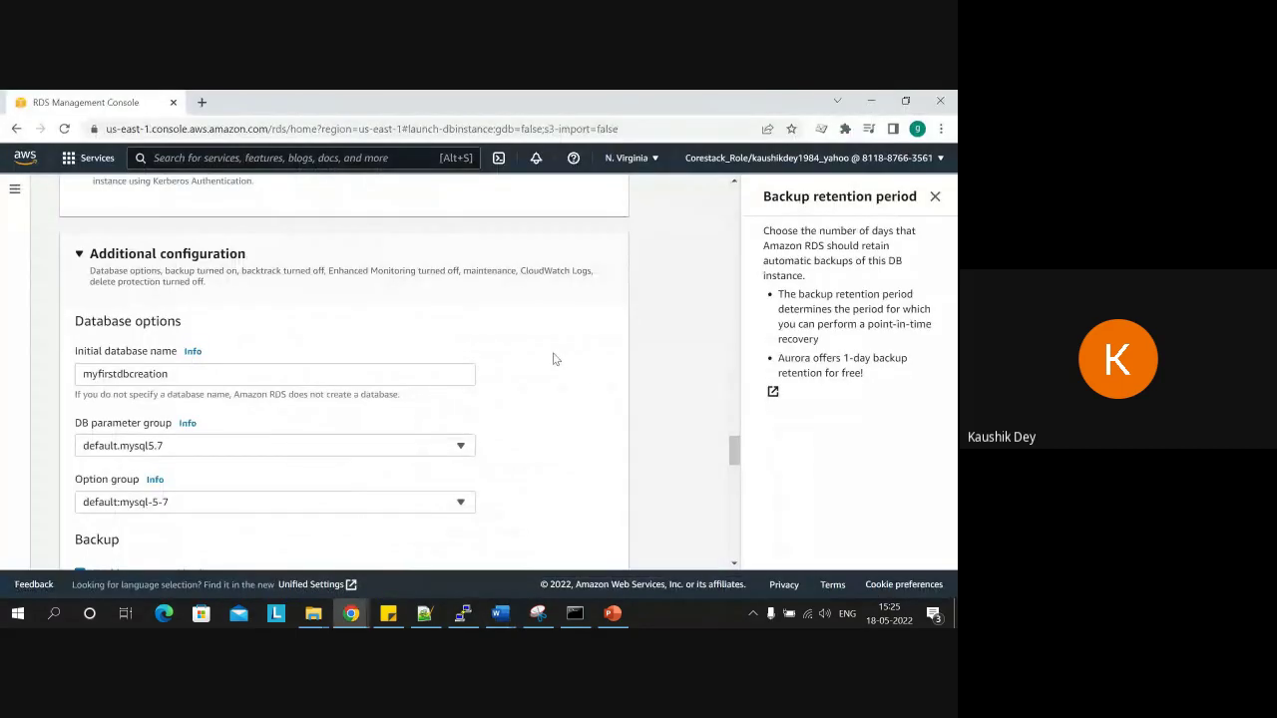
{"action": "left_click_drag", "start_coordinate": [731, 452], "coordinate": [731, 469]}
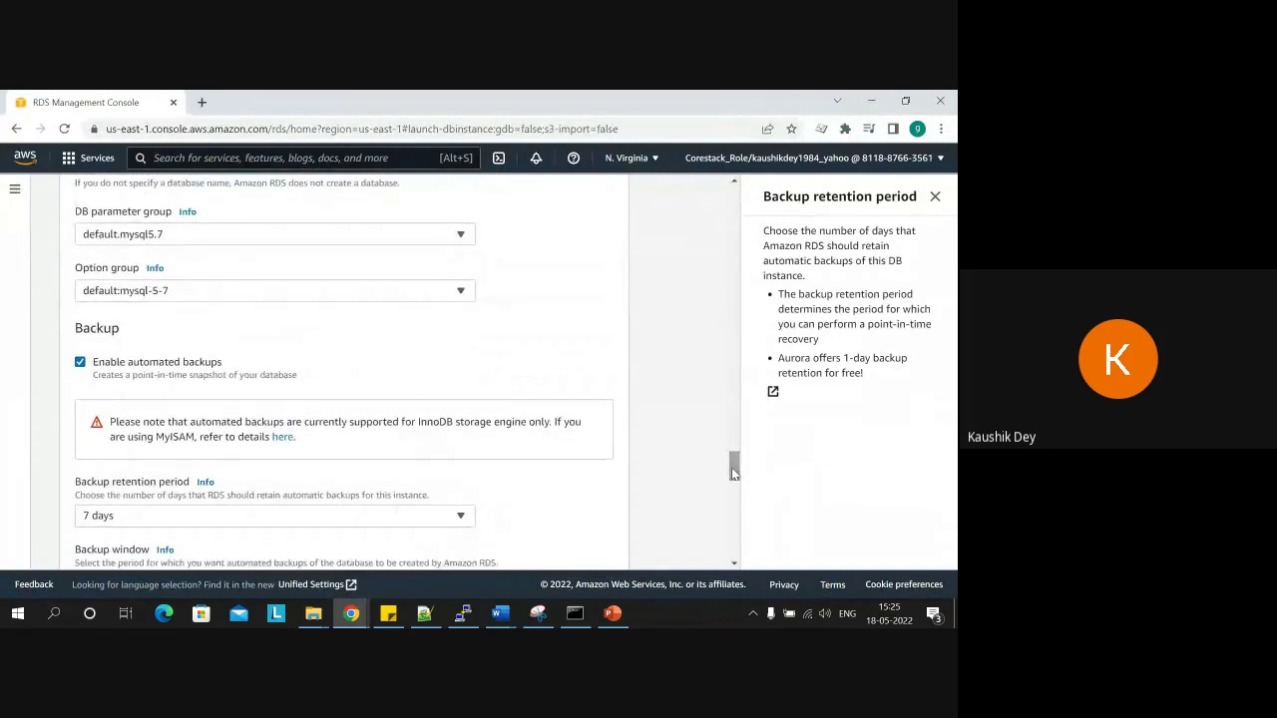
{"action": "mouse_move", "coordinate": [501, 619]}
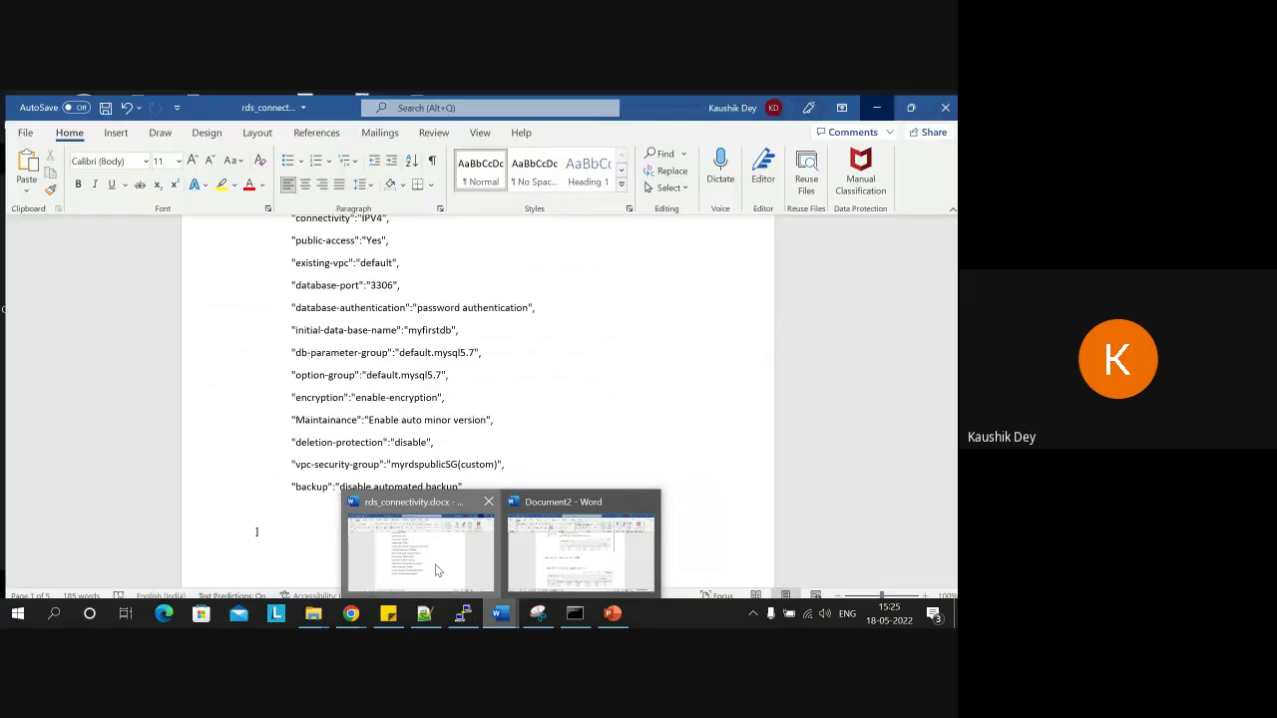
{"action": "left_click", "coordinate": [419, 538]}
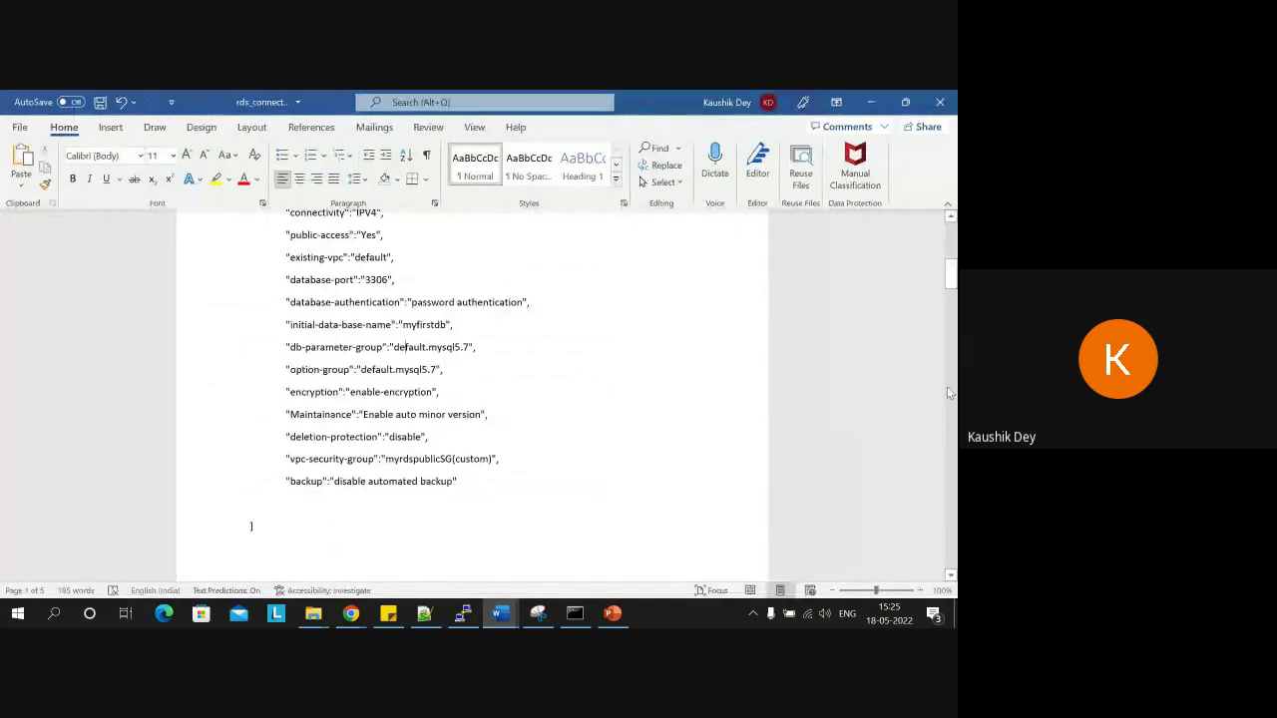
{"action": "left_click_drag", "start_coordinate": [951, 280], "coordinate": [952, 281]}
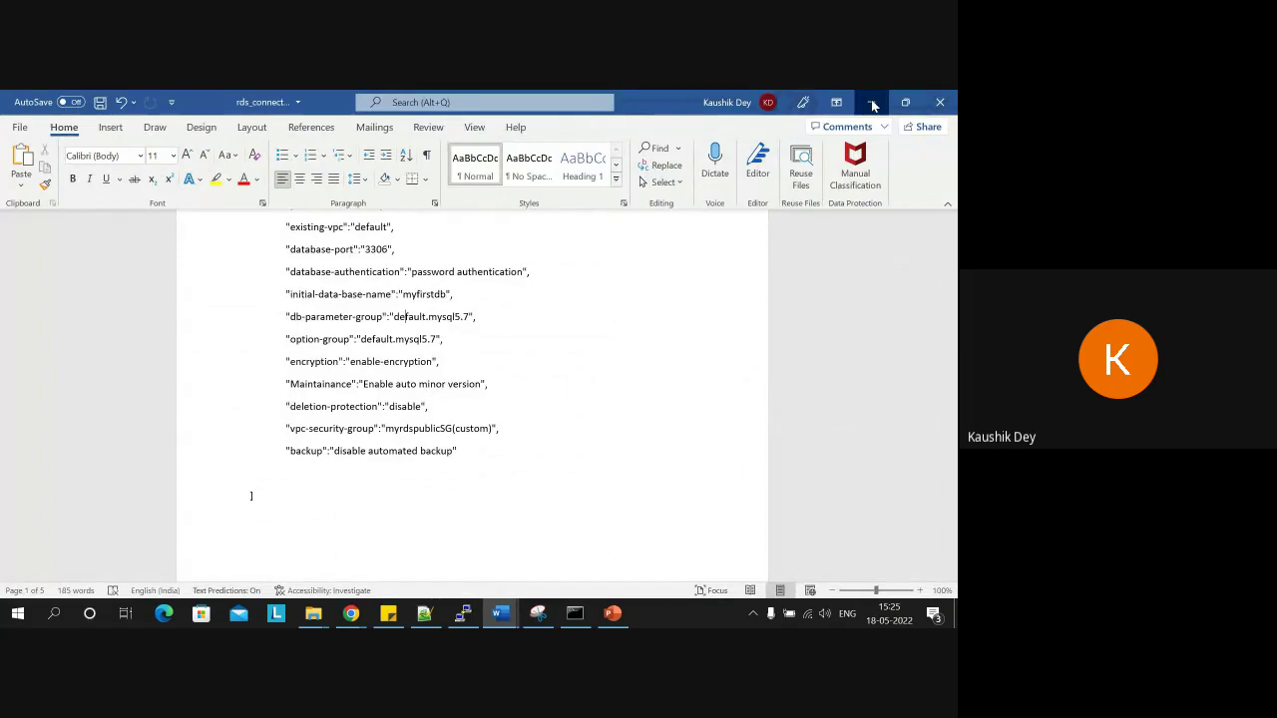
{"action": "left_click", "coordinate": [871, 102]}
{"action": "left_click_drag", "start_coordinate": [735, 466], "coordinate": [734, 513]}
{"action": "mouse_move", "coordinate": [500, 612]}
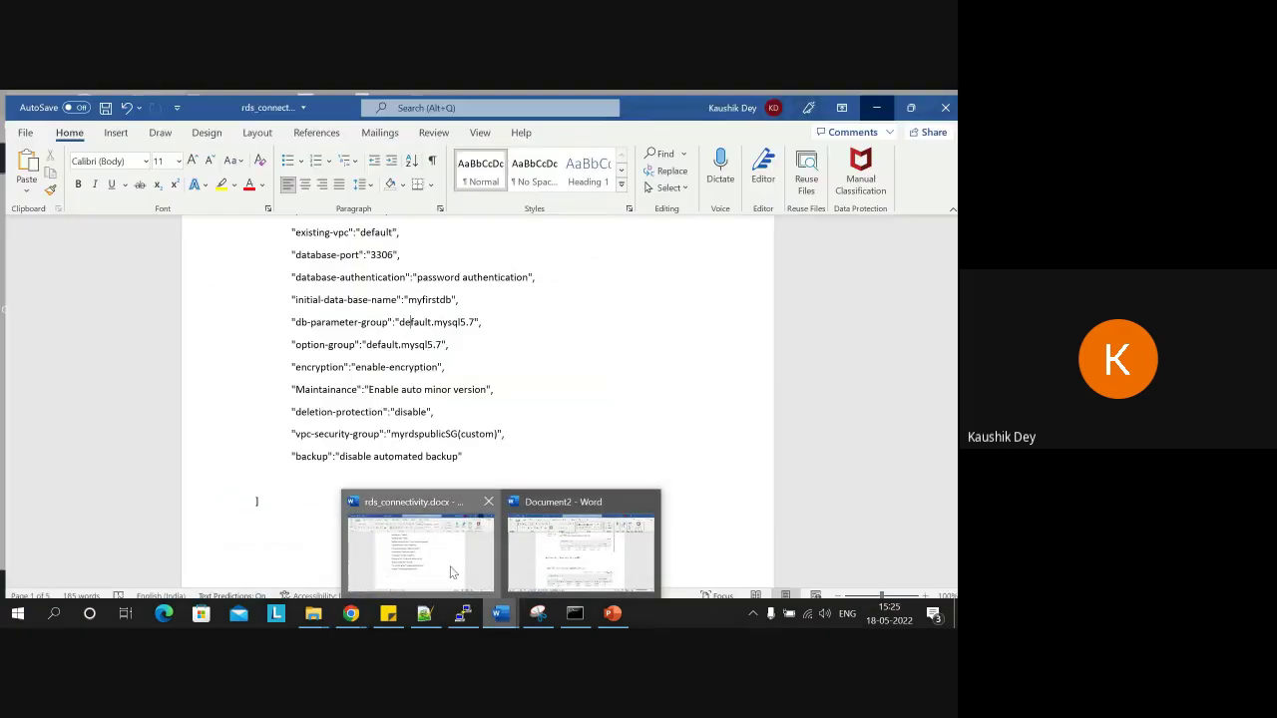
{"action": "left_click", "coordinate": [450, 572]}
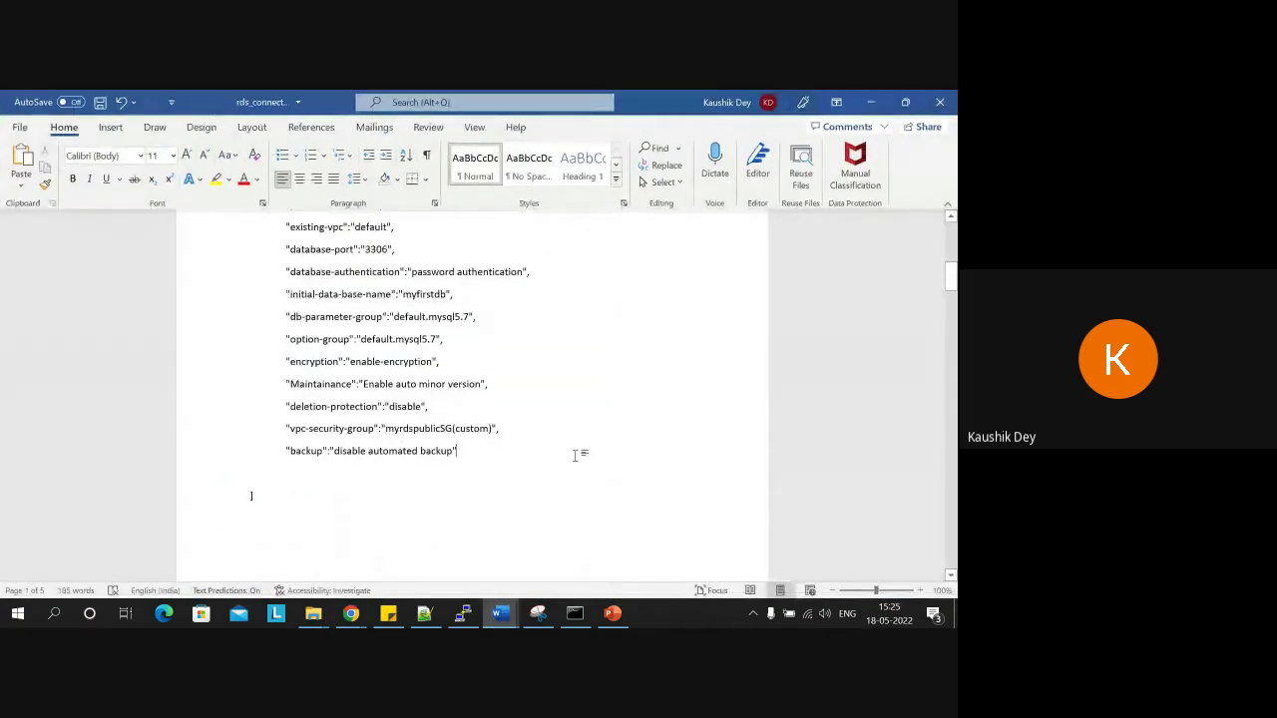
{"action": "left_click", "coordinate": [868, 102]}
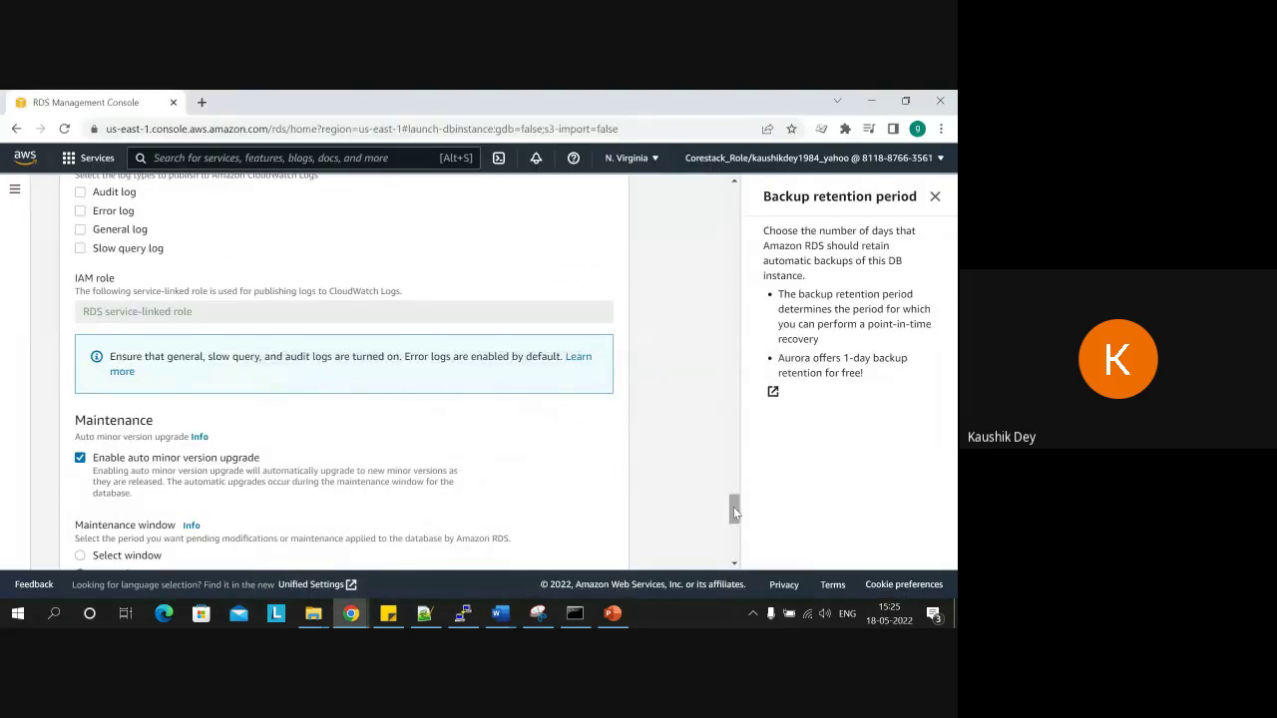
Step: Name the new VPC security group mynewvpcsecuritygroup
{"action": "left_click_drag", "start_coordinate": [734, 509], "coordinate": [712, 417]}
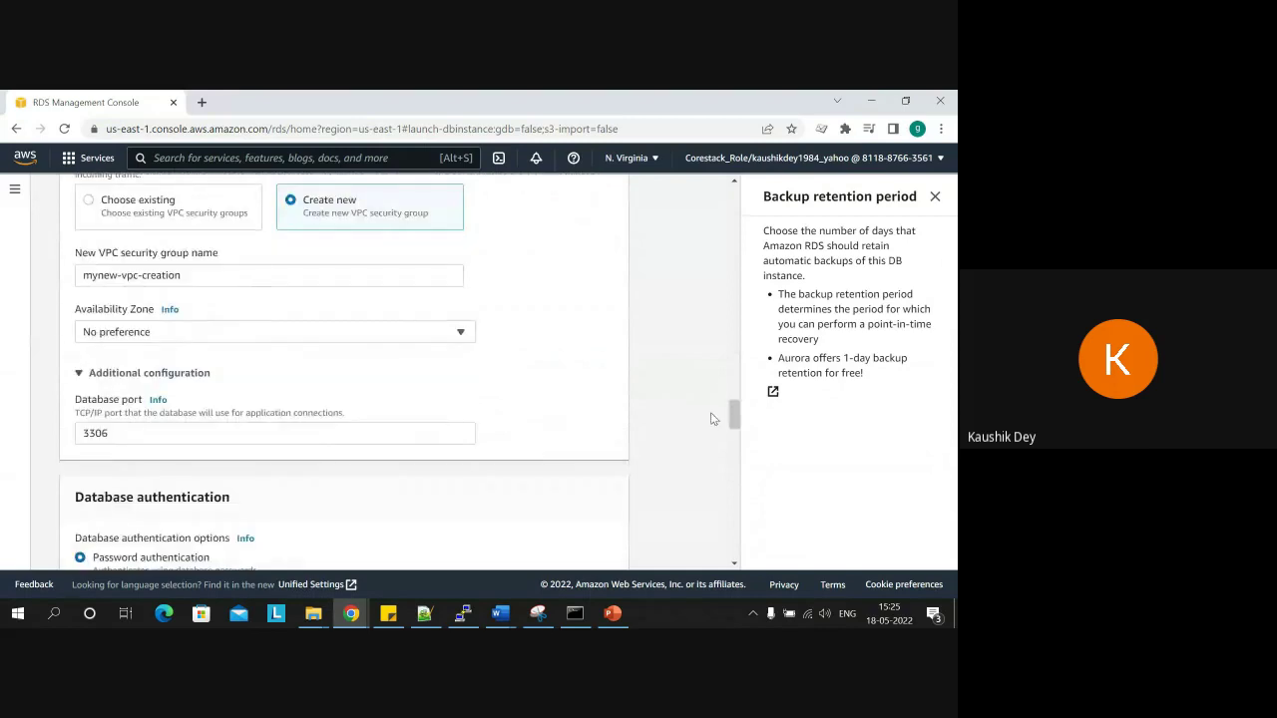
{"action": "left_click", "coordinate": [186, 273]}
{"action": "key", "text": "BackSpace"}
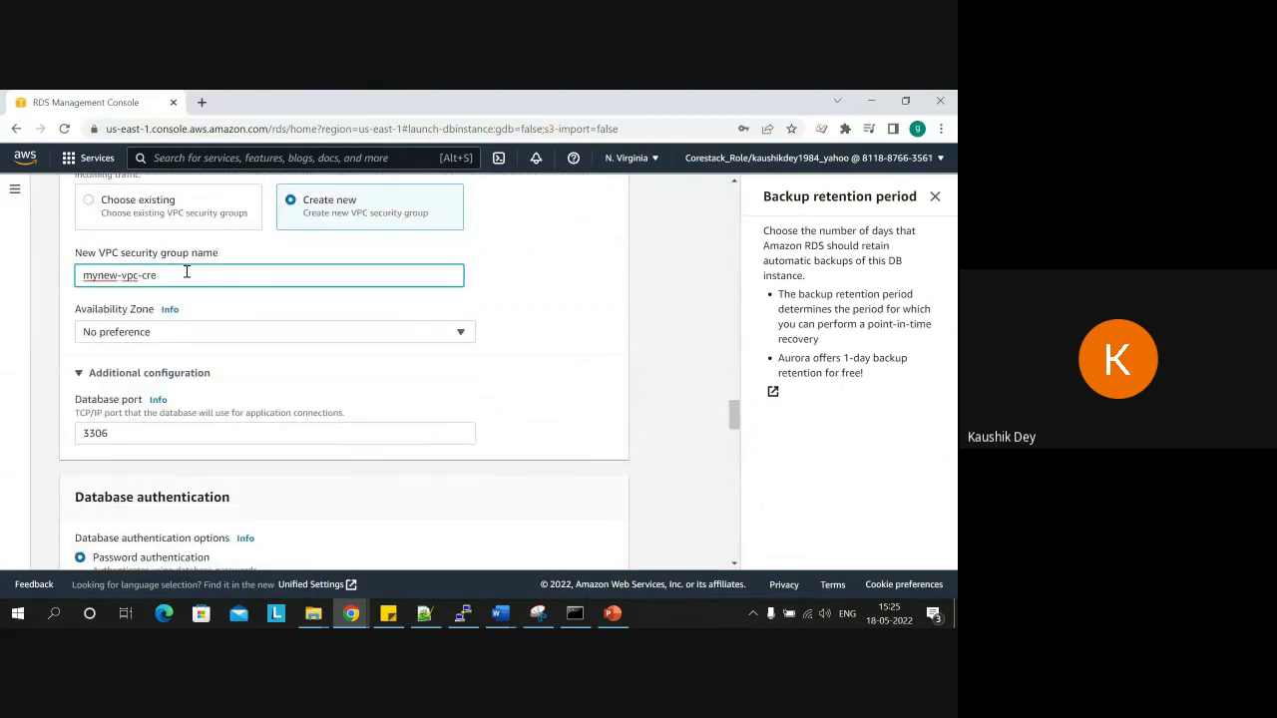
{"action": "key", "text": "BackSpace"}
{"action": "key", "text": "BackSpace"}
{"action": "key", "text": "BackSpace"}
{"action": "key", "text": "BackSpace"}
{"action": "type", "text": "v"}
{"action": "left_click", "coordinate": [507, 300]}
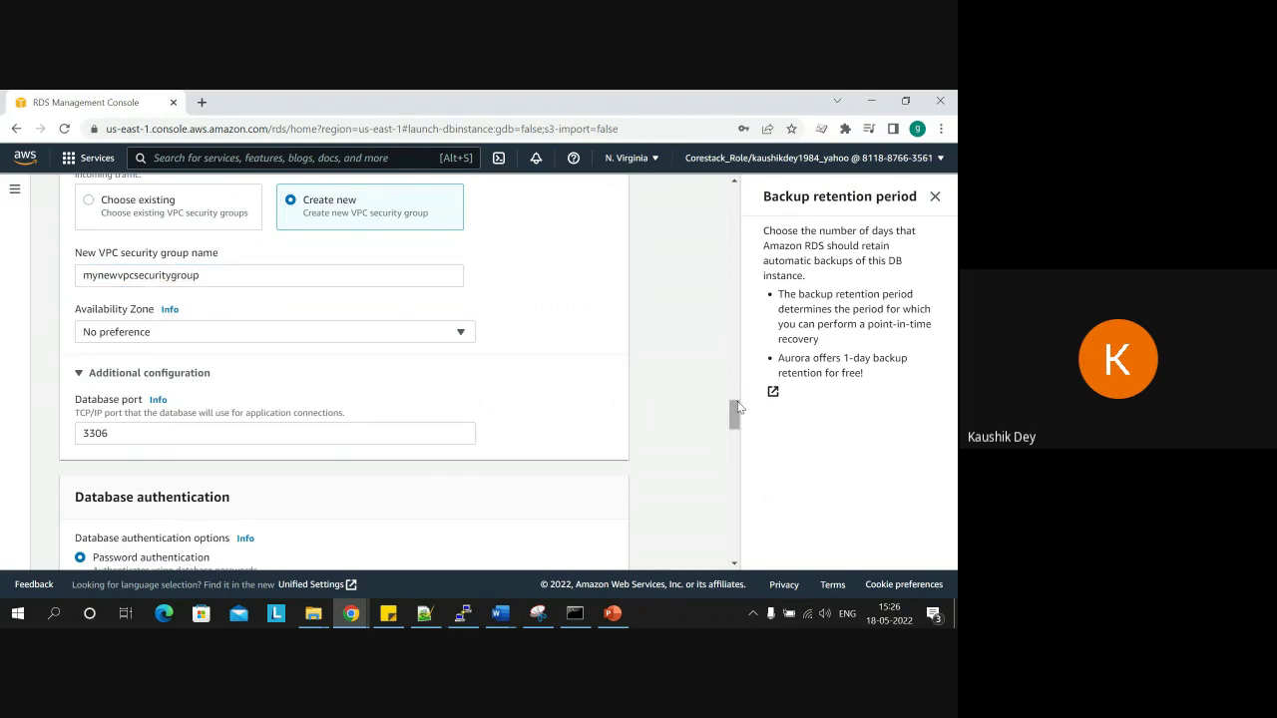
Step: Scroll to the bottom of the form to review the Free Tier monthly cost estimate
{"action": "left_click_drag", "start_coordinate": [739, 407], "coordinate": [687, 214]}
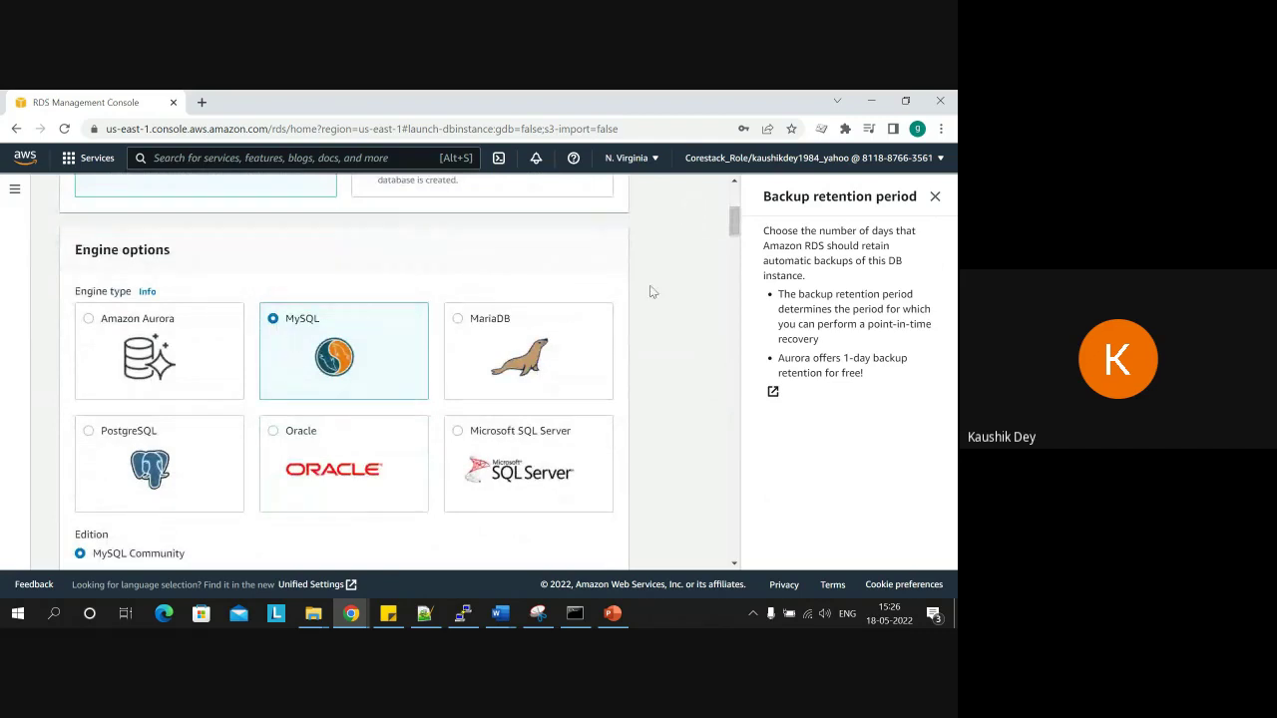
{"action": "left_click_drag", "start_coordinate": [733, 224], "coordinate": [733, 223]}
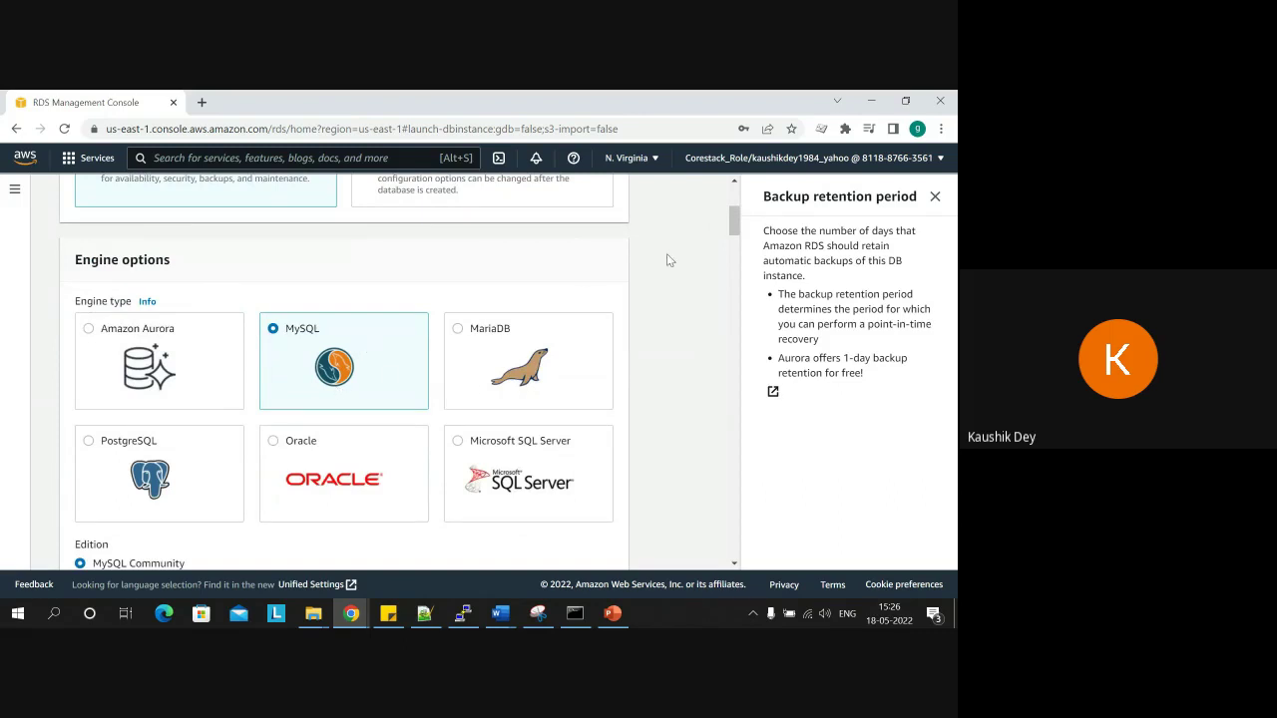
{"action": "left_click_drag", "start_coordinate": [735, 224], "coordinate": [759, 476]}
{"action": "left_click_drag", "start_coordinate": [768, 520], "coordinate": [770, 589]}
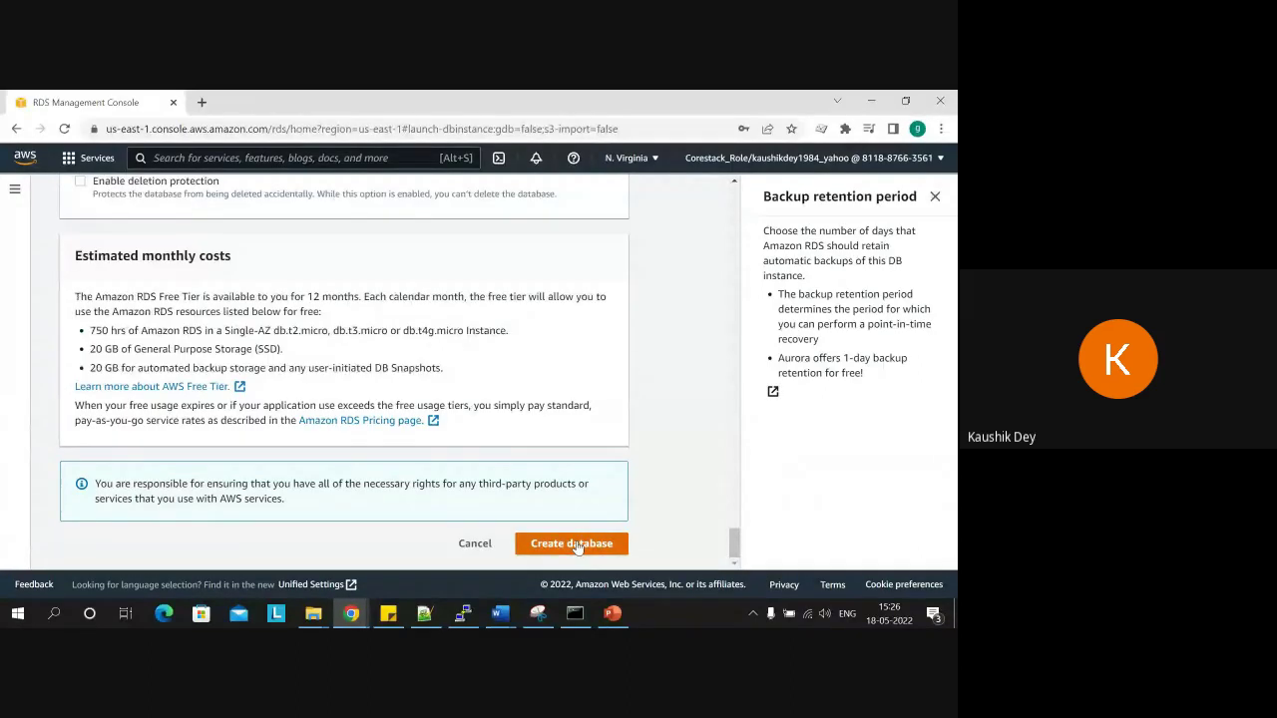
Step: Submit the Create database form and open the my-own-db instance details
{"action": "left_click", "coordinate": [577, 546]}
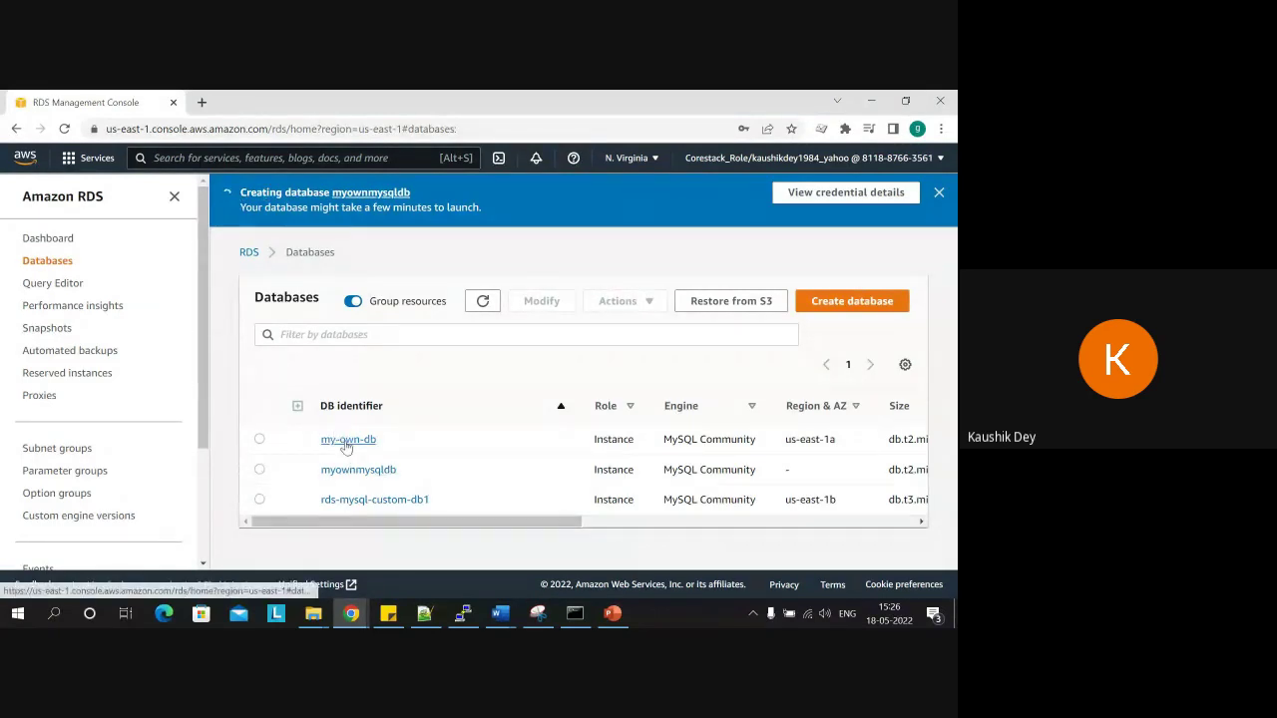
{"action": "left_click", "coordinate": [345, 442]}
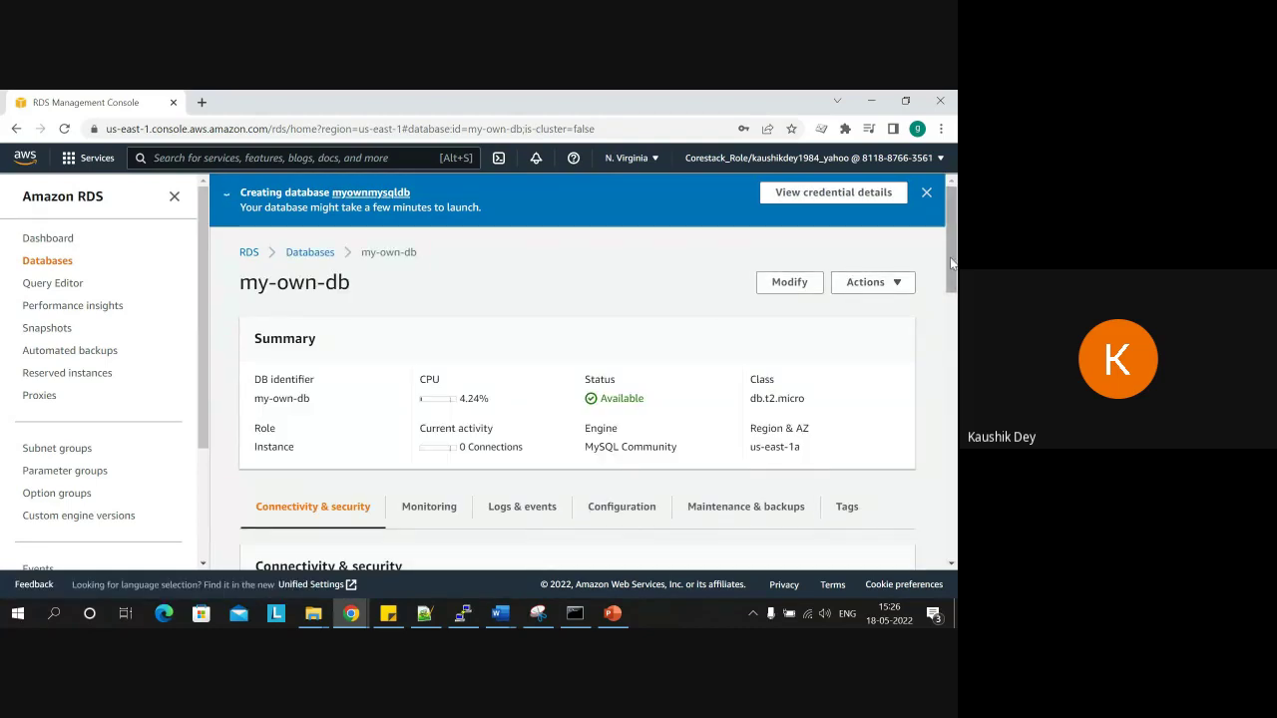
{"action": "left_click_drag", "start_coordinate": [951, 263], "coordinate": [947, 229]}
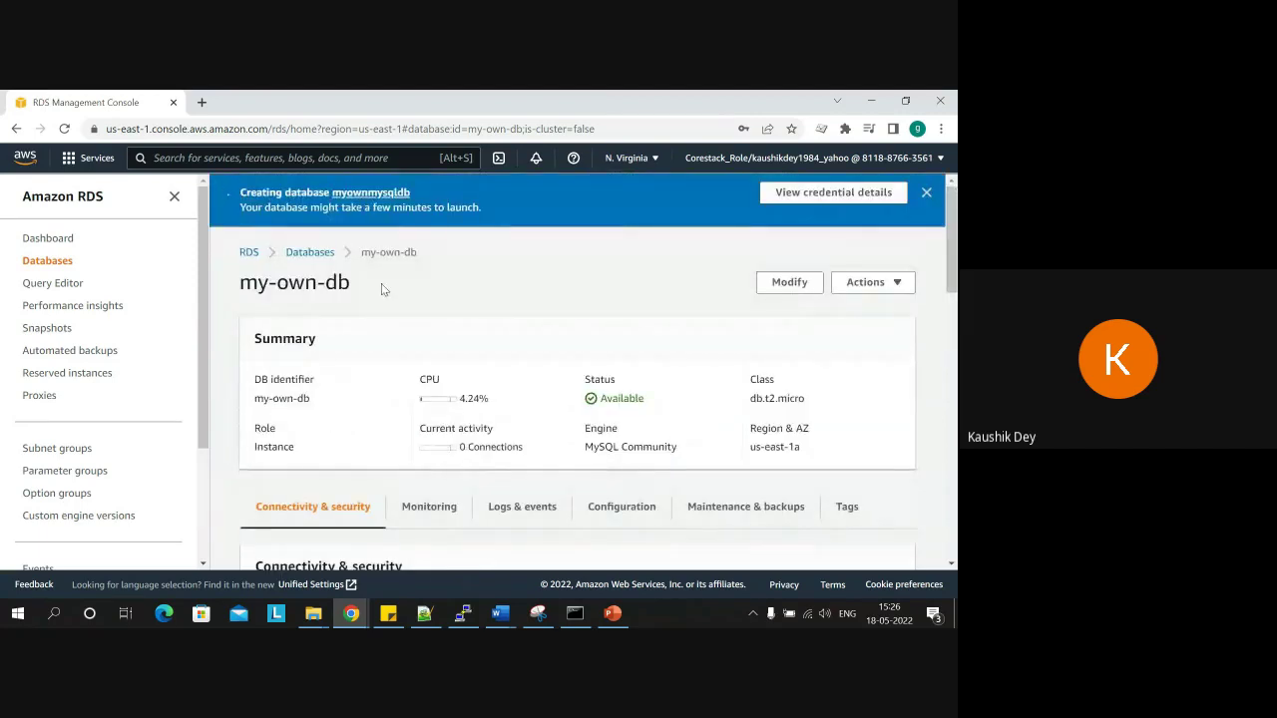
Step: Return to the RDS Databases list and scroll the table right to the Status column
{"action": "left_click", "coordinate": [250, 252]}
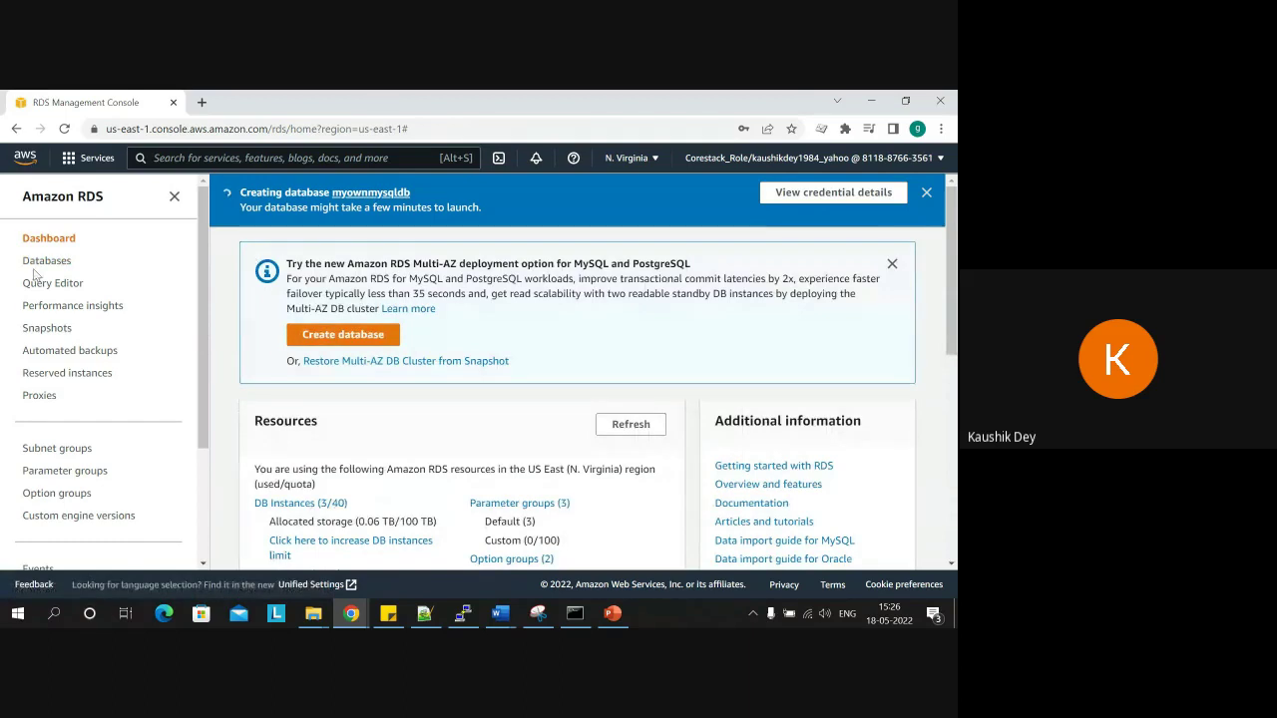
{"action": "left_click", "coordinate": [30, 260]}
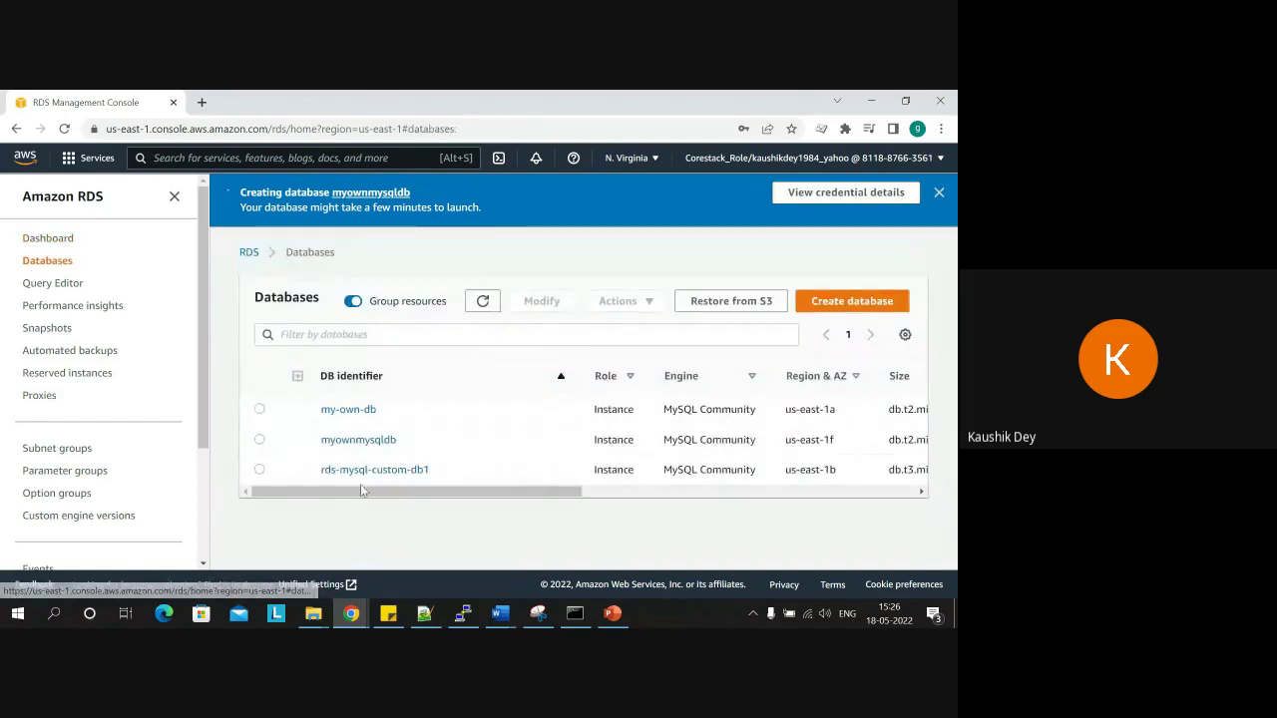
{"action": "left_click_drag", "start_coordinate": [362, 490], "coordinate": [308, 500]}
Step: Open myownmysqldb and review its Summary and Connectivity & security sections with mynewvpcsecuritygroup
{"action": "left_click", "coordinate": [356, 440]}
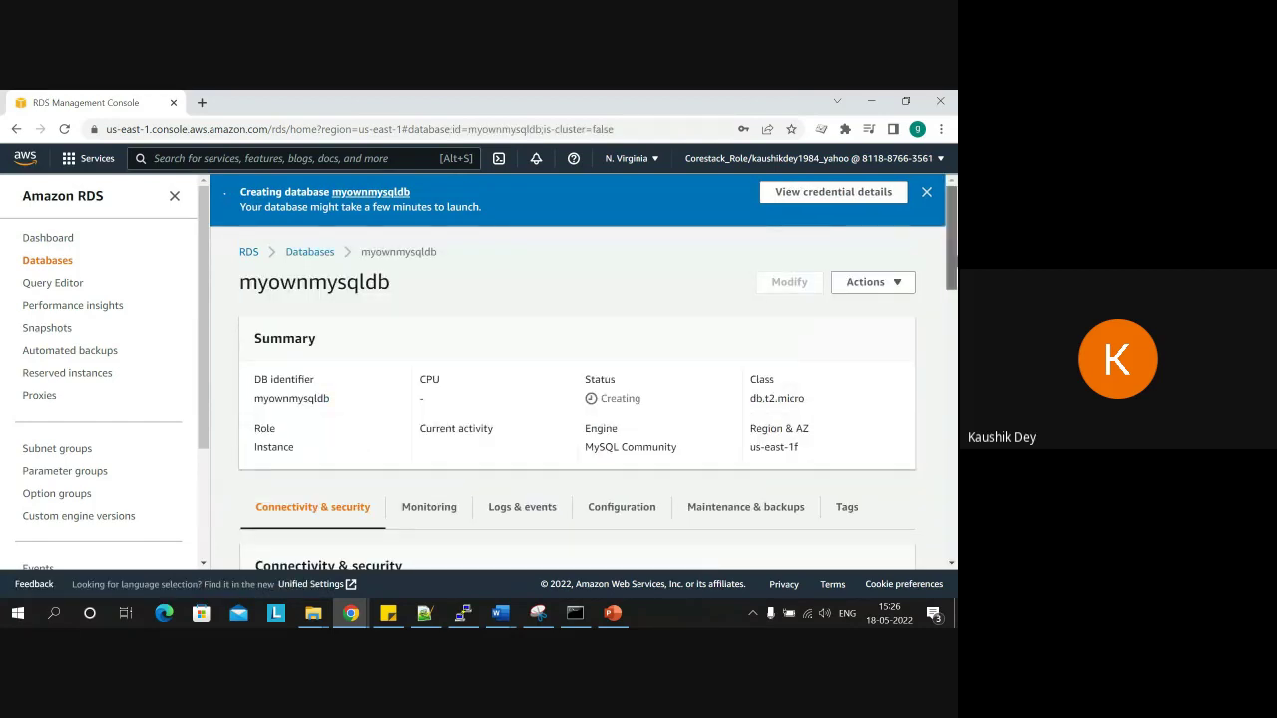
{"action": "scroll", "coordinate": [262, 367], "scroll_direction": "down", "scroll_amount": 3}
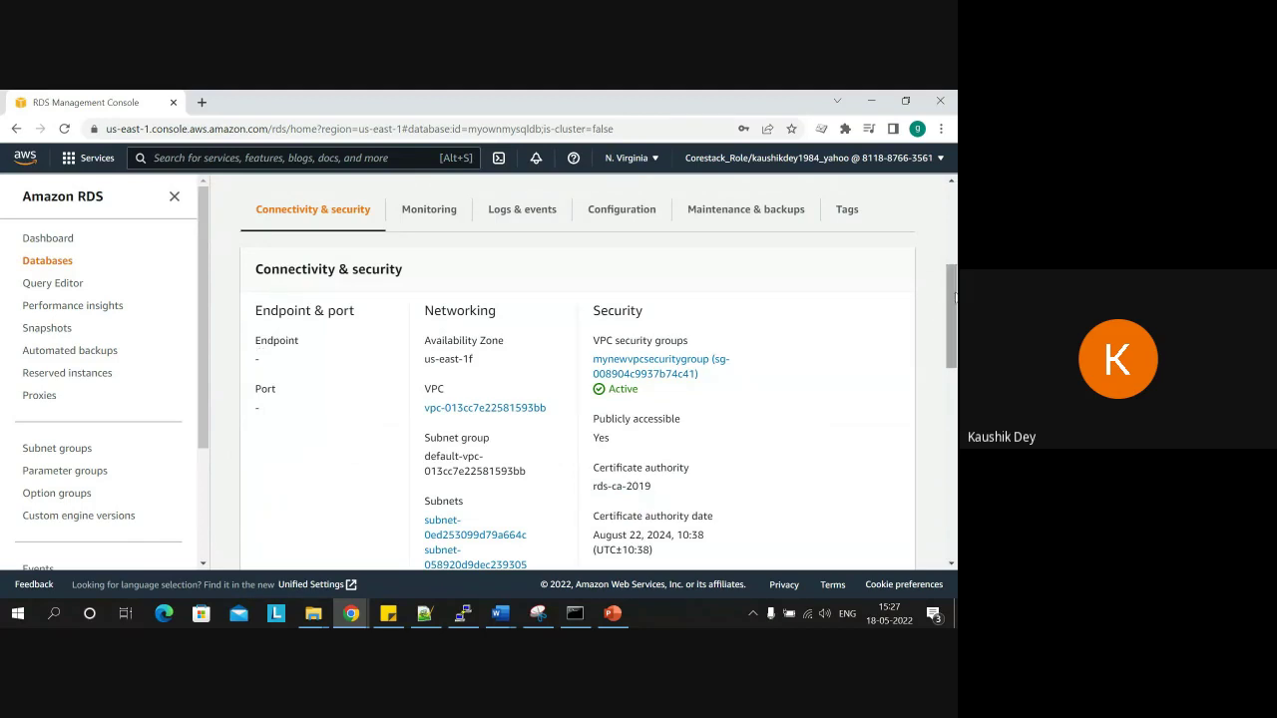
{"action": "left_click_drag", "start_coordinate": [951, 299], "coordinate": [949, 211]}
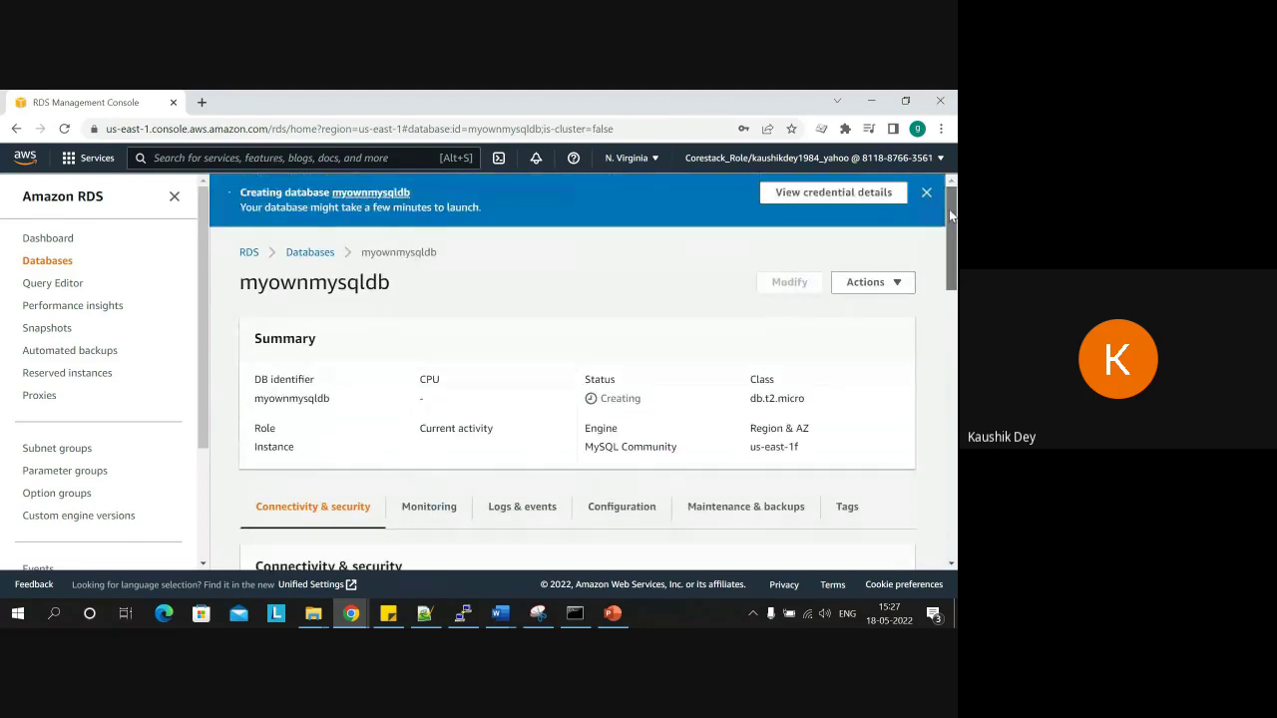
{"action": "scroll", "coordinate": [948, 211], "scroll_direction": "down", "scroll_amount": 2}
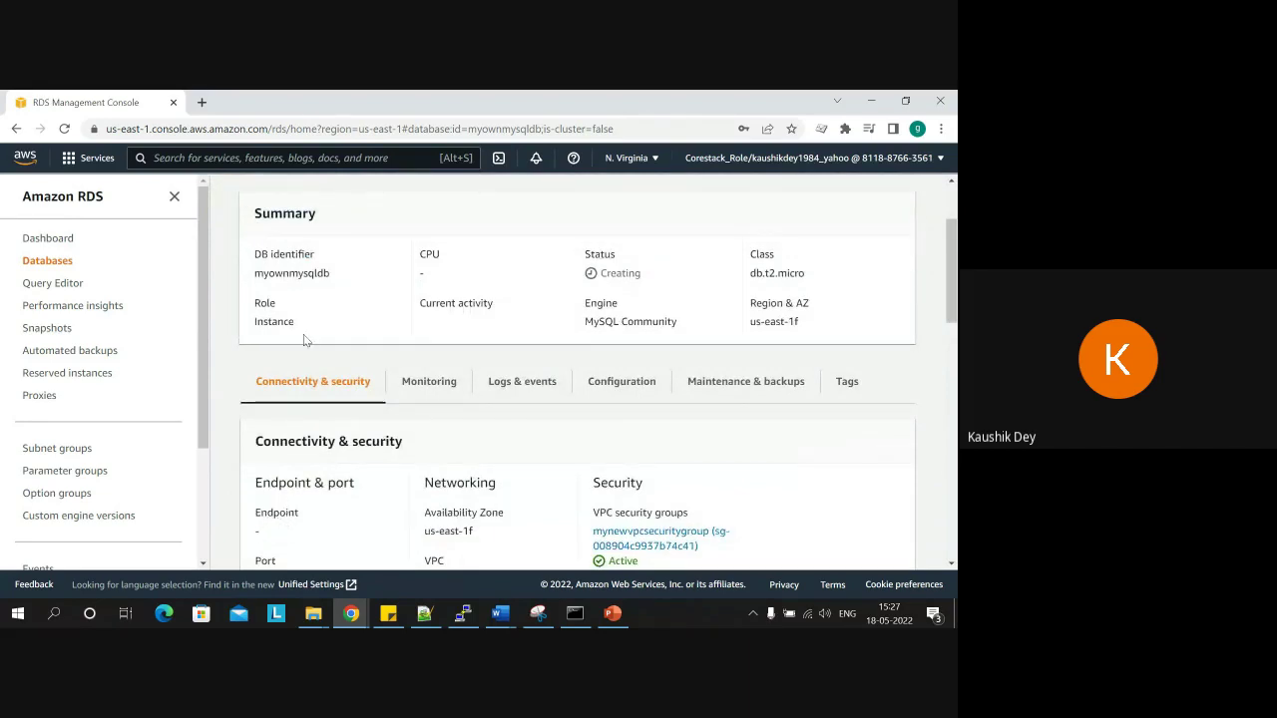
{"action": "left_click_drag", "start_coordinate": [954, 309], "coordinate": [955, 262]}
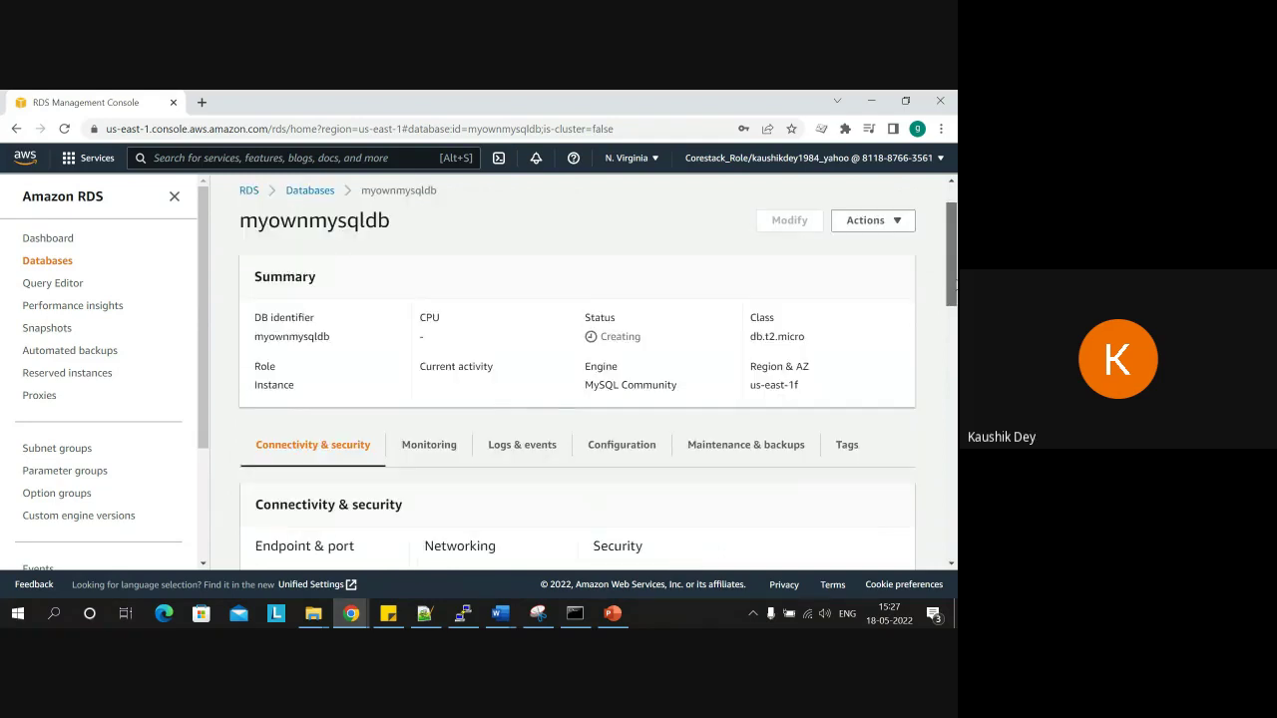
{"action": "scroll", "coordinate": [344, 518], "scroll_direction": "down", "scroll_amount": 3}
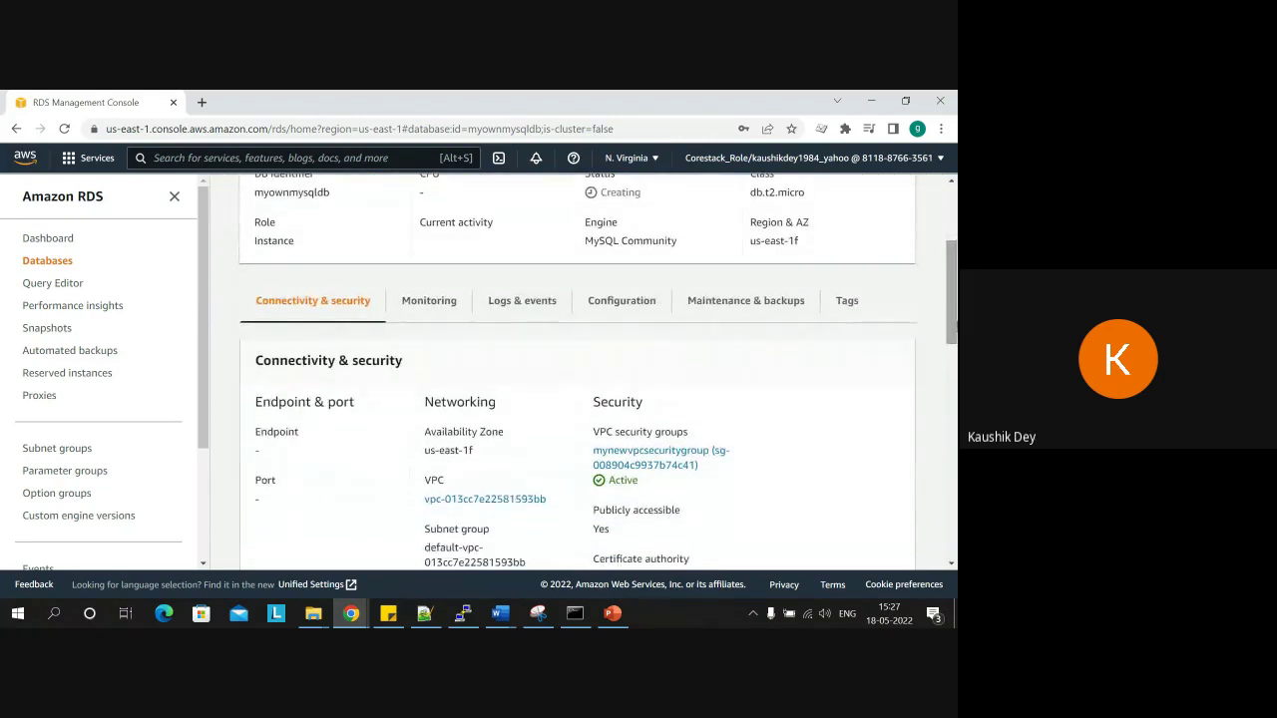
{"action": "left_click_drag", "start_coordinate": [949, 306], "coordinate": [946, 245]}
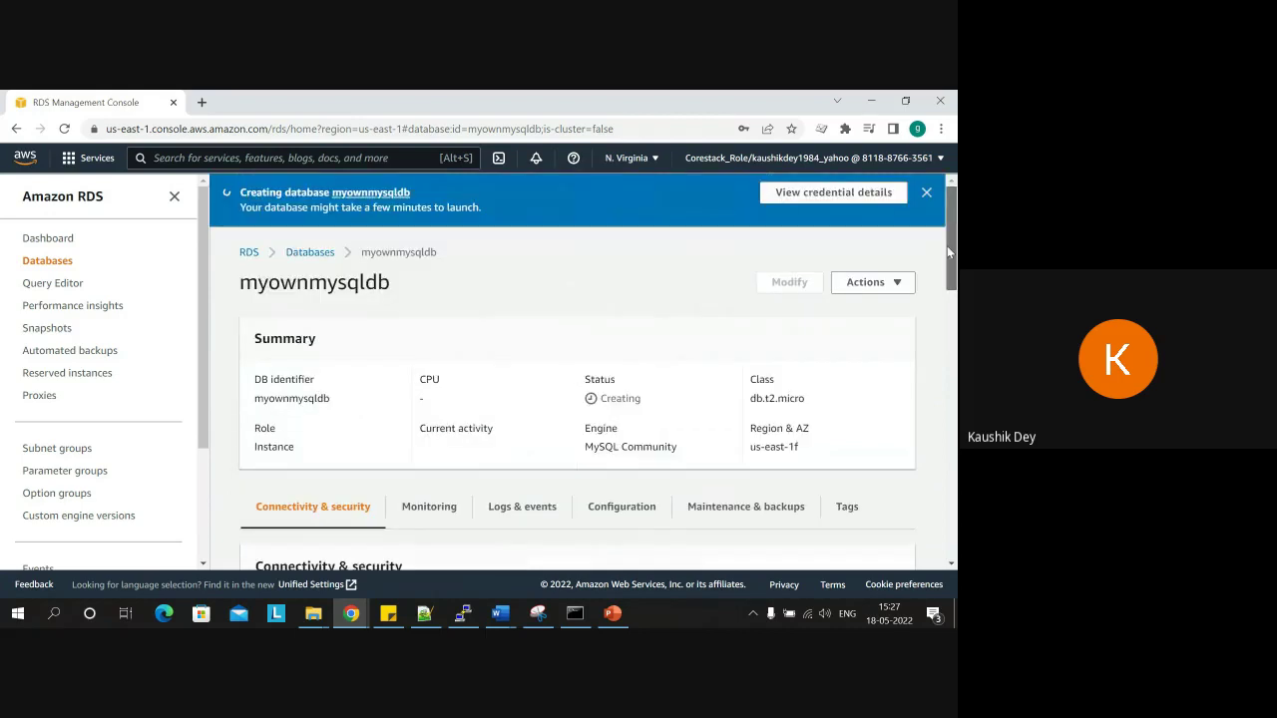
Step: View the one-time master credentials for myownmysqldb, select the username, and close the dialog
{"action": "left_click", "coordinate": [844, 194]}
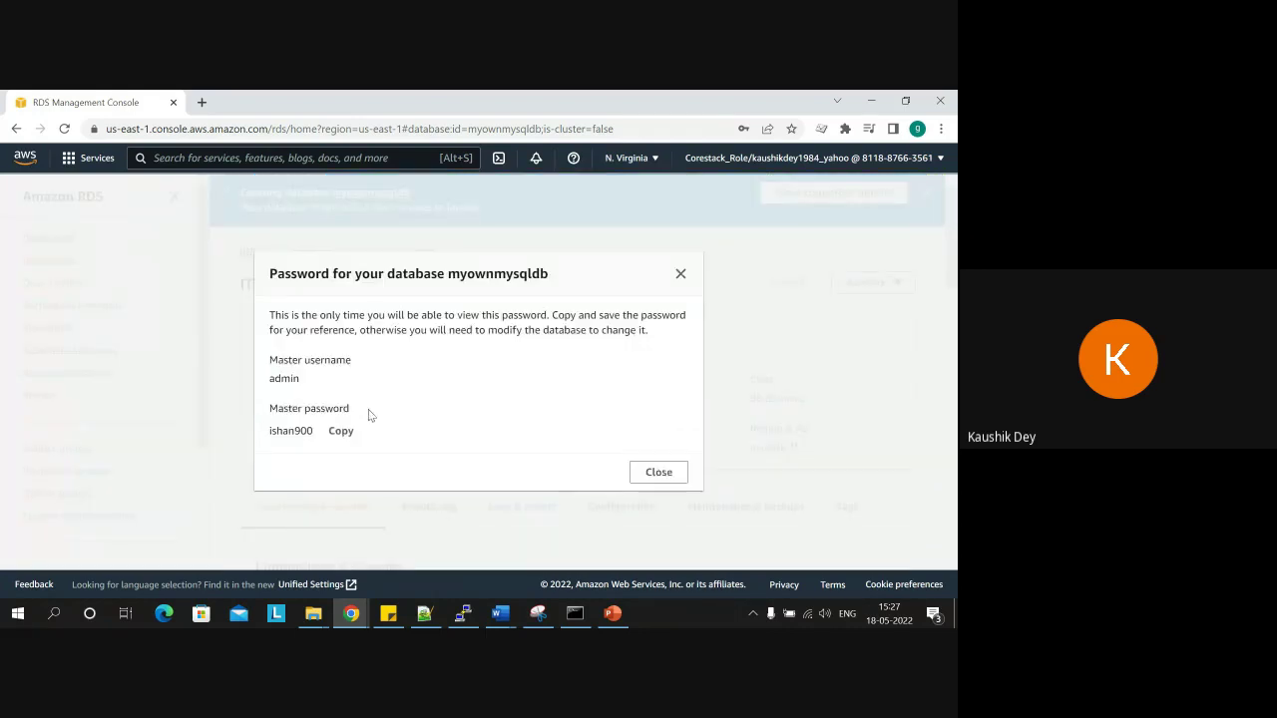
{"action": "double_click", "coordinate": [277, 378]}
{"action": "left_click", "coordinate": [678, 274]}
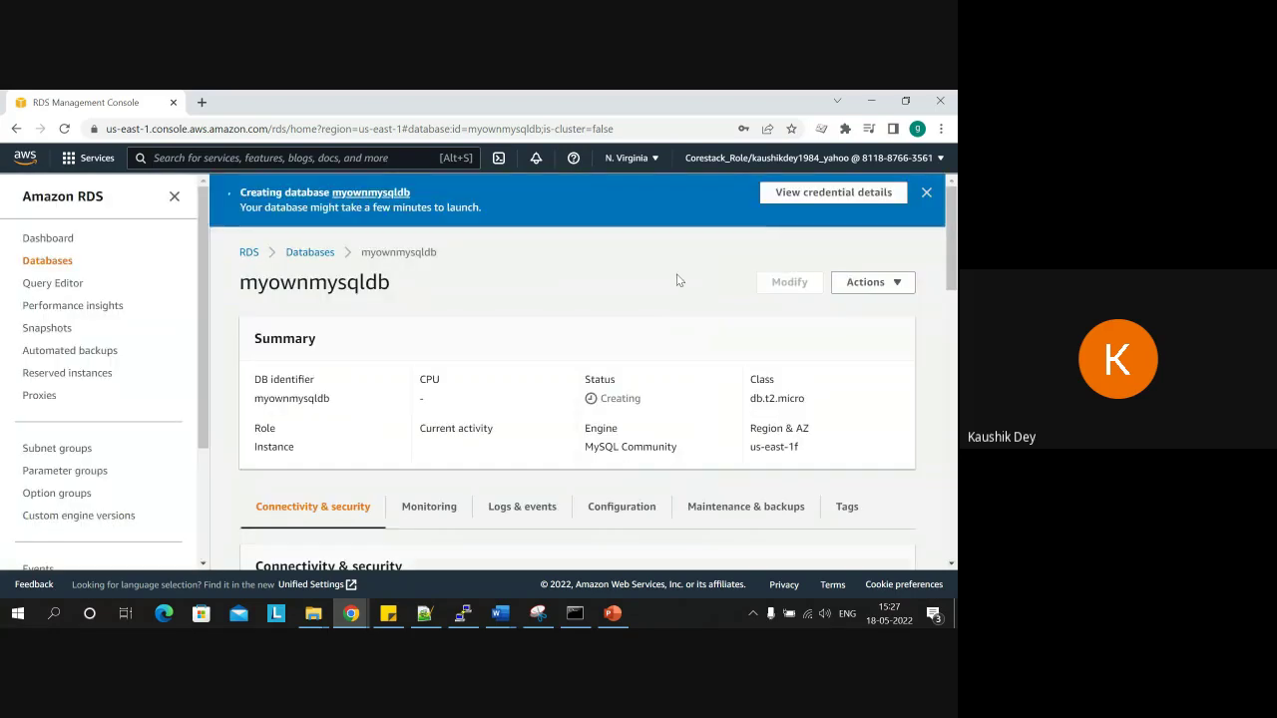
{"action": "scroll", "coordinate": [952, 249], "scroll_direction": "down", "scroll_amount": 2}
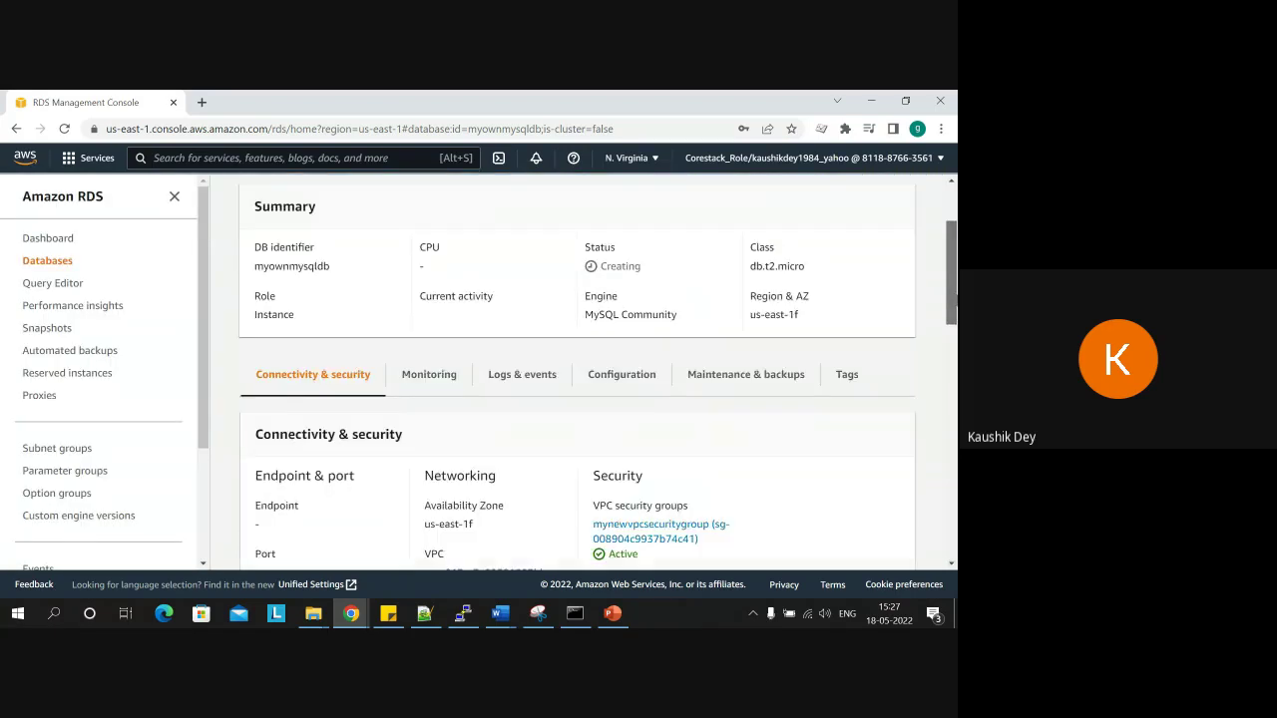
{"action": "scroll", "coordinate": [301, 207], "scroll_direction": "up", "scroll_amount": 3}
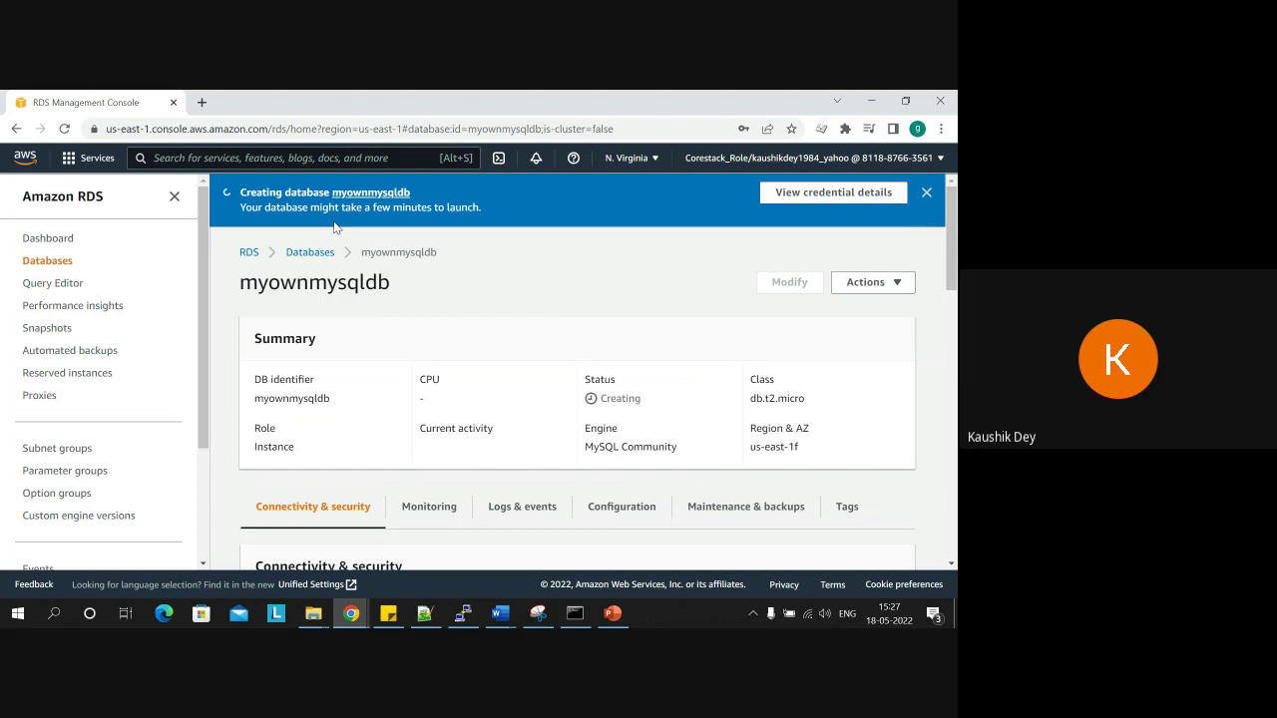
Step: Return to the Databases list showing my-own-db, myownmysqldb and rds-mysql-custom-db1
{"action": "left_click", "coordinate": [250, 256]}
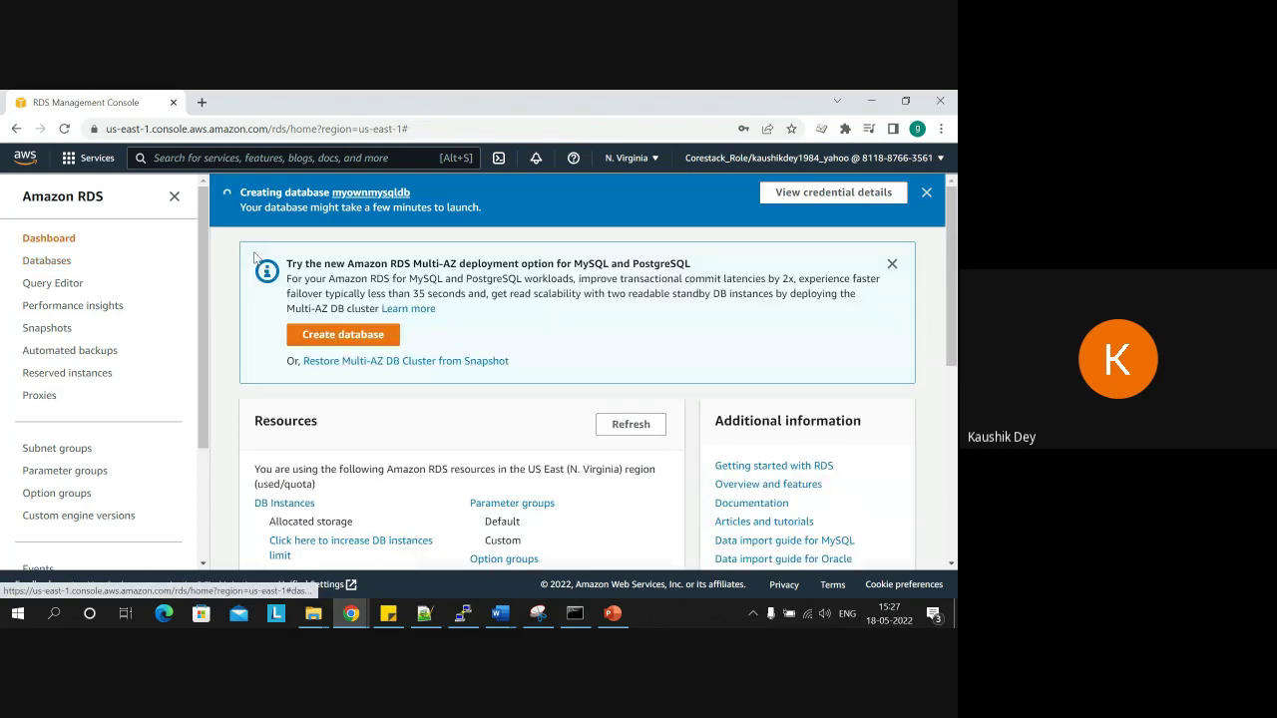
{"action": "left_click", "coordinate": [50, 264]}
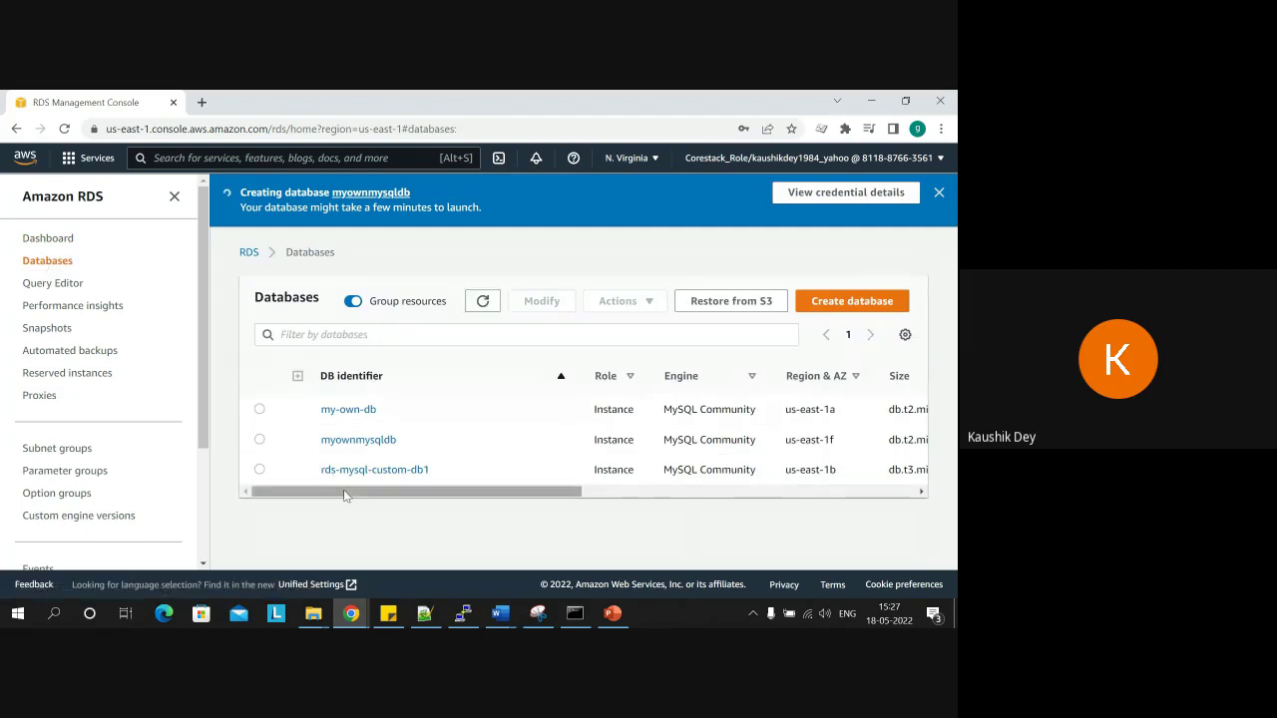
{"action": "left_click_drag", "start_coordinate": [345, 493], "coordinate": [548, 497]}
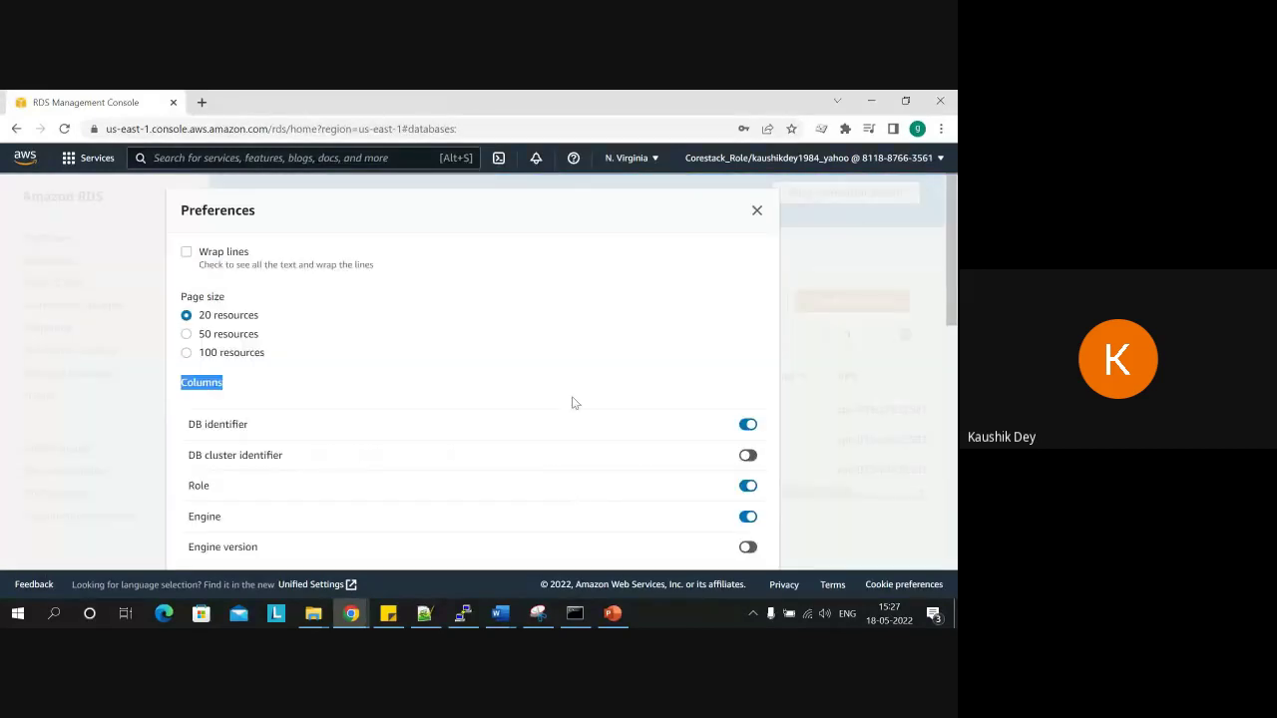
Step: Browse the Databases table preferences and scroll the table sideways
{"action": "left_click", "coordinate": [756, 210]}
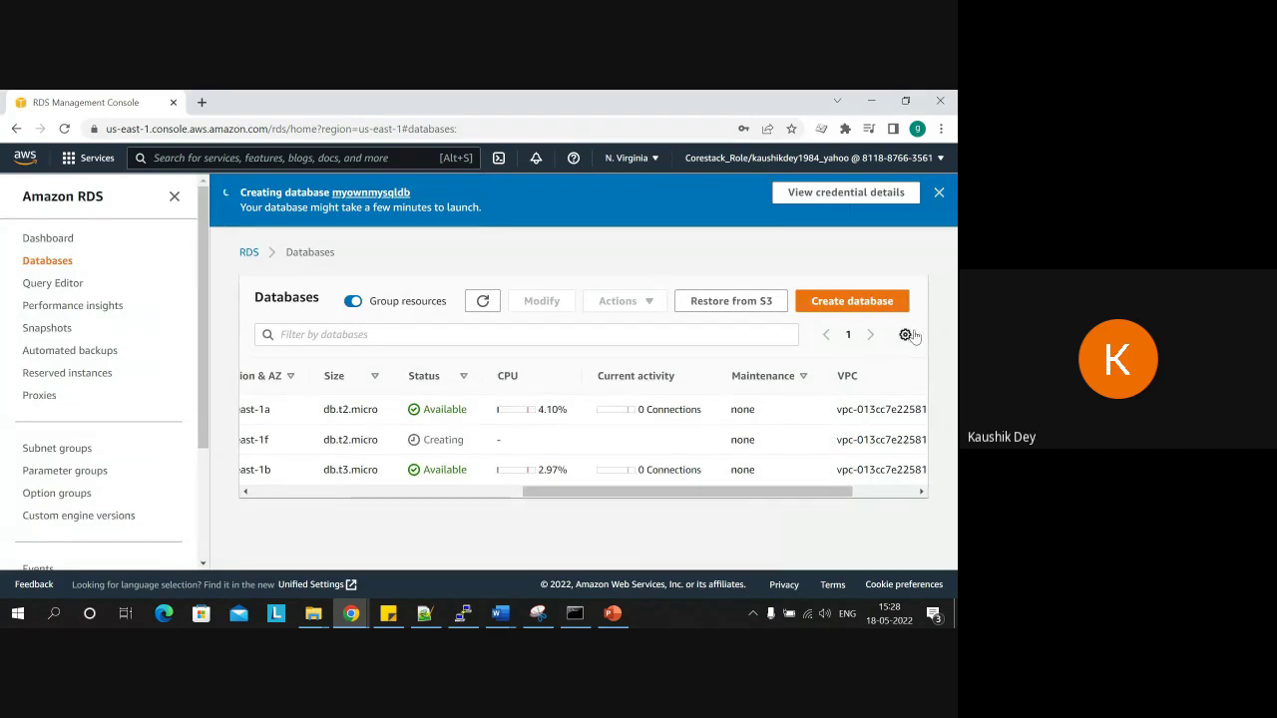
{"action": "left_click", "coordinate": [906, 335]}
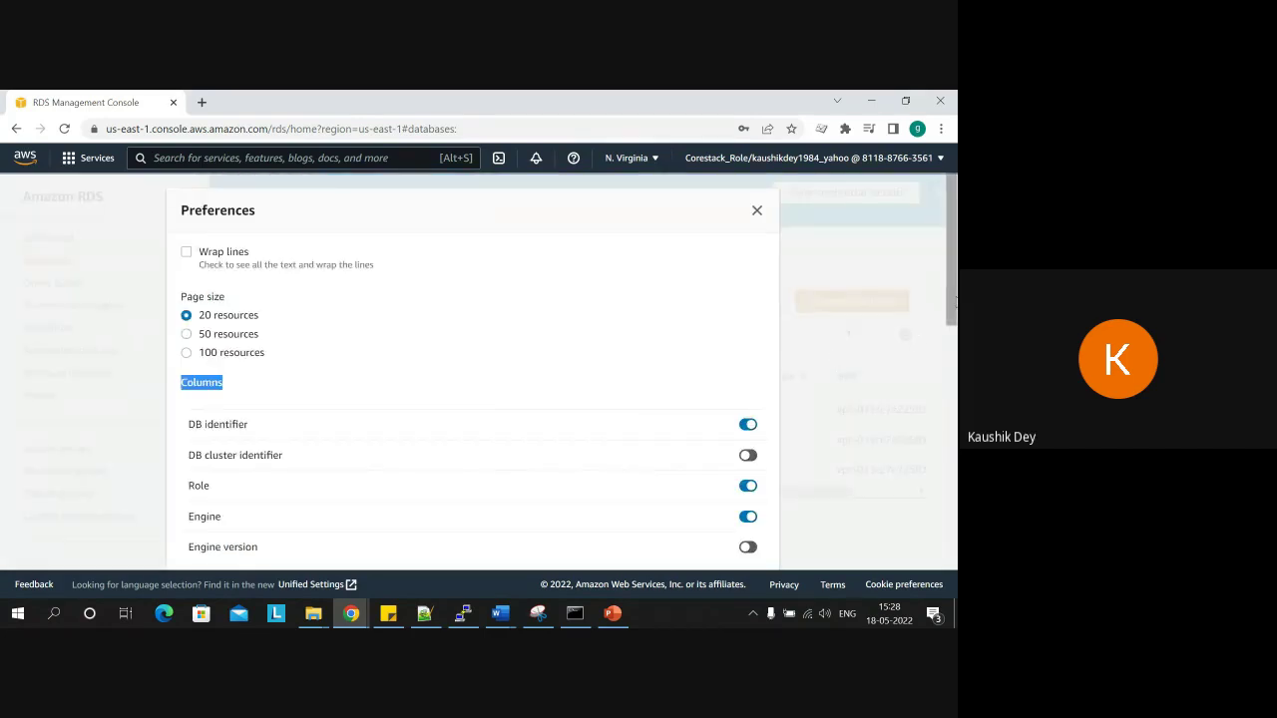
{"action": "left_click_drag", "start_coordinate": [954, 305], "coordinate": [954, 394]}
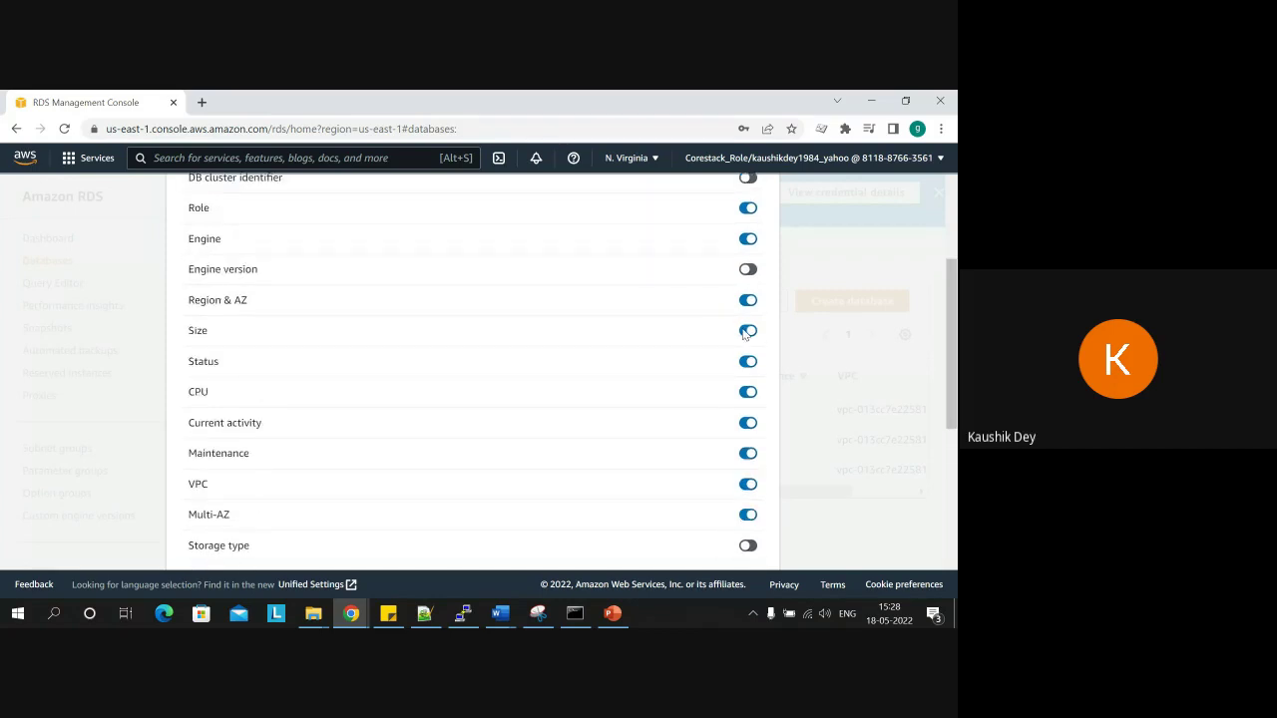
{"action": "left_click_drag", "start_coordinate": [952, 339], "coordinate": [952, 459]}
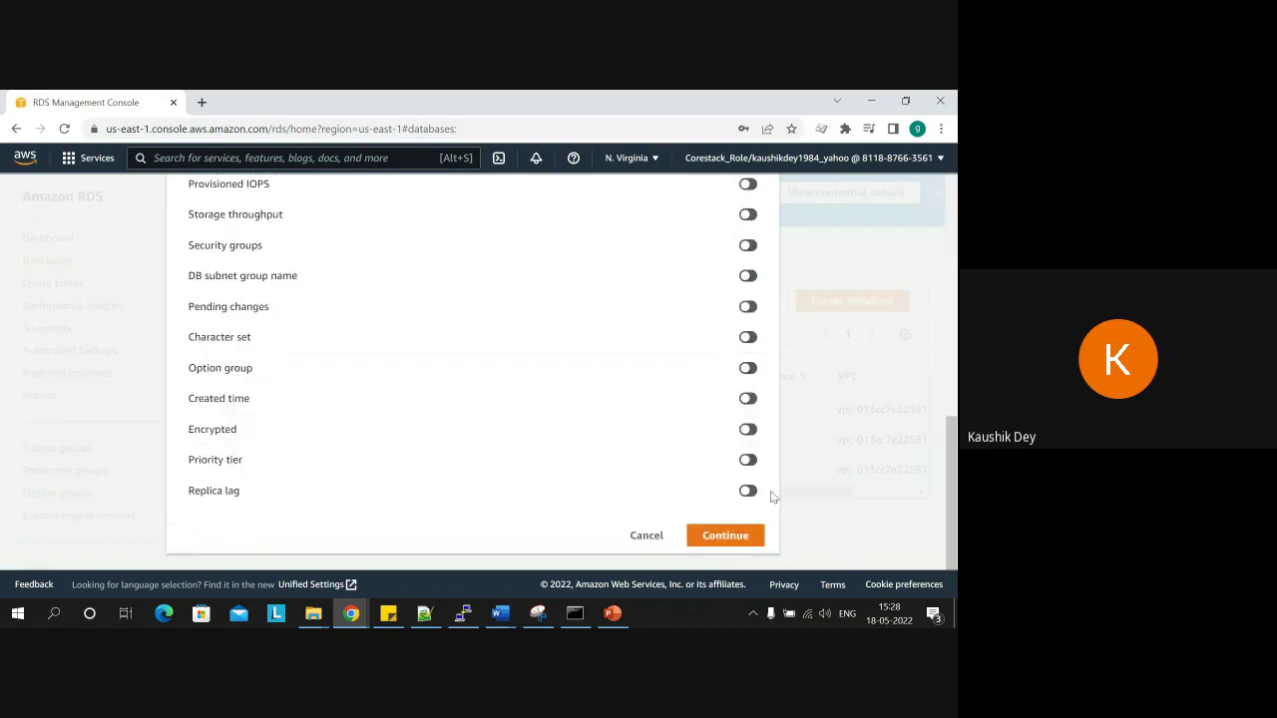
{"action": "left_click", "coordinate": [726, 537]}
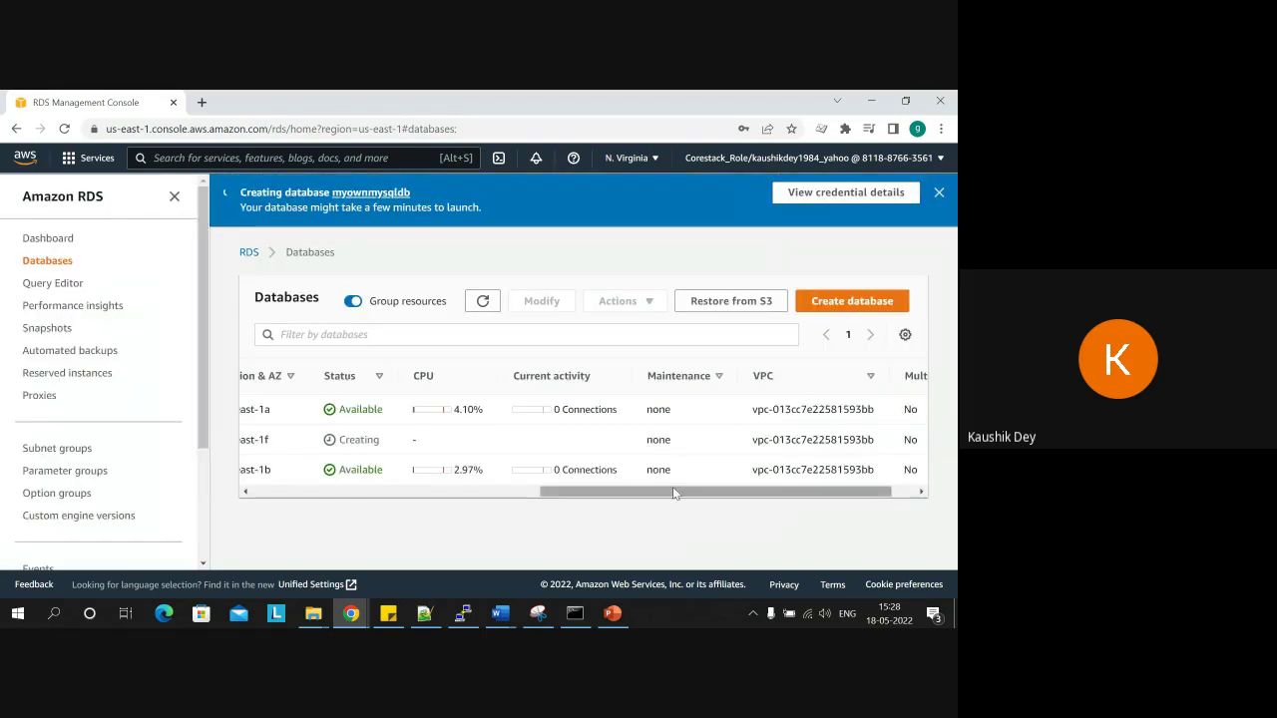
{"action": "left_click_drag", "start_coordinate": [678, 493], "coordinate": [838, 494]}
Step: Switch off the Size column in the table preferences and check the updated Databases table
{"action": "left_click", "coordinate": [905, 334]}
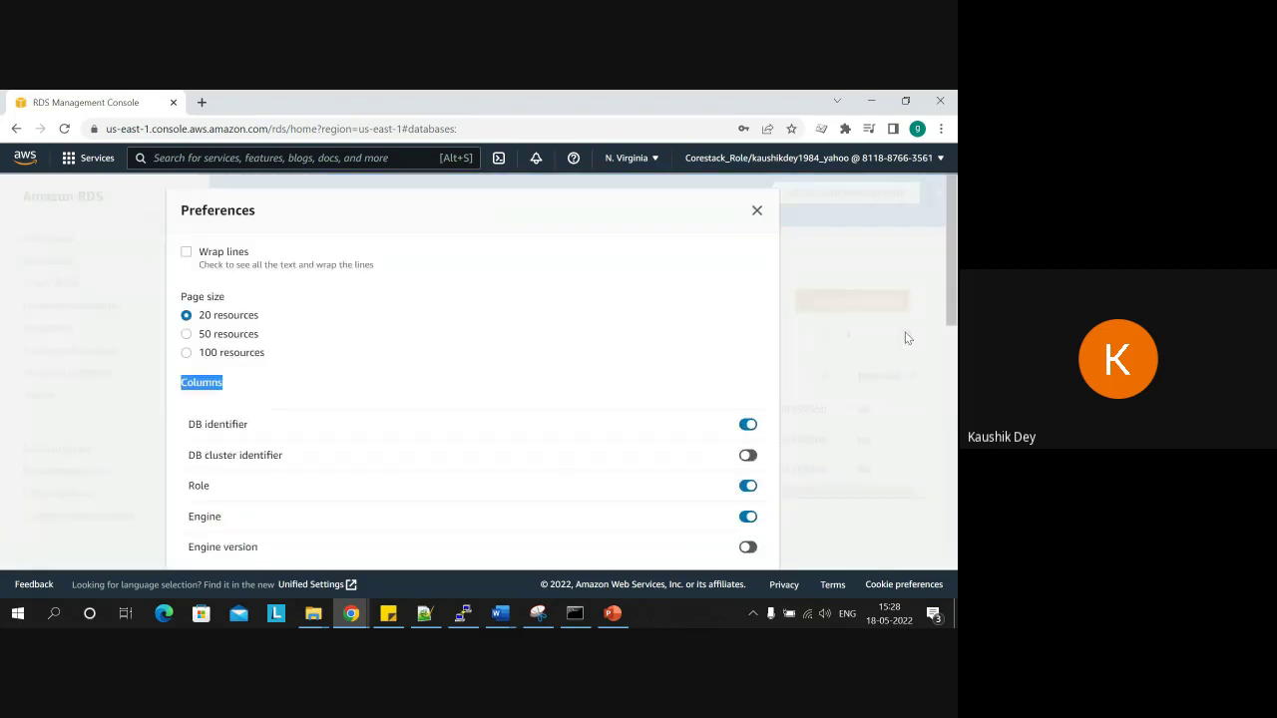
{"action": "left_click_drag", "start_coordinate": [955, 249], "coordinate": [955, 255]}
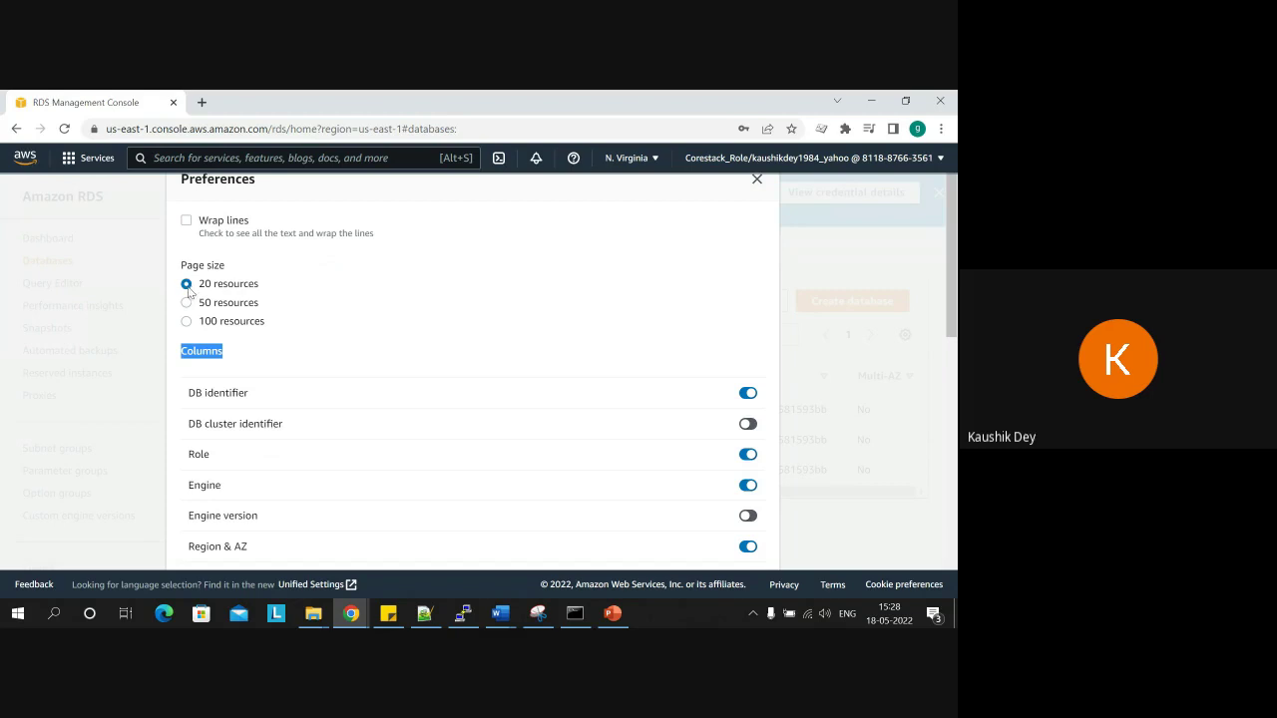
{"action": "left_click", "coordinate": [261, 281]}
{"action": "left_click_drag", "start_coordinate": [943, 276], "coordinate": [944, 332]}
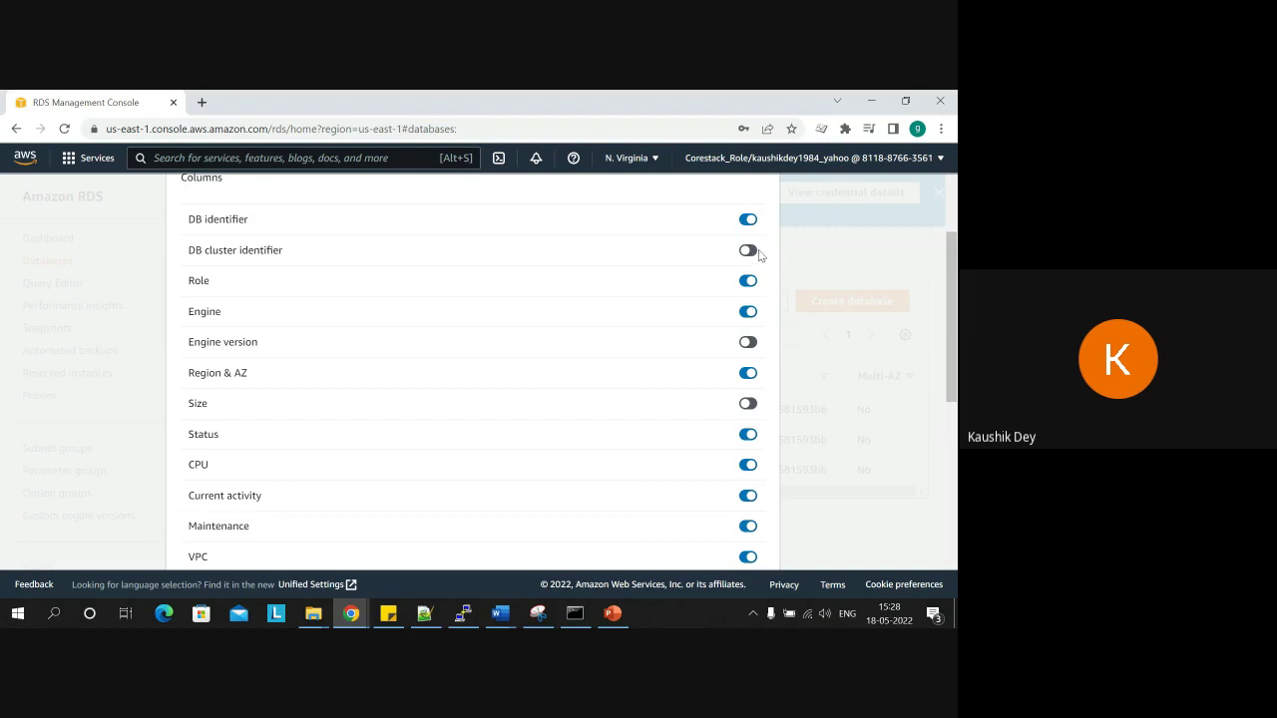
{"action": "left_click_drag", "start_coordinate": [951, 317], "coordinate": [951, 247]}
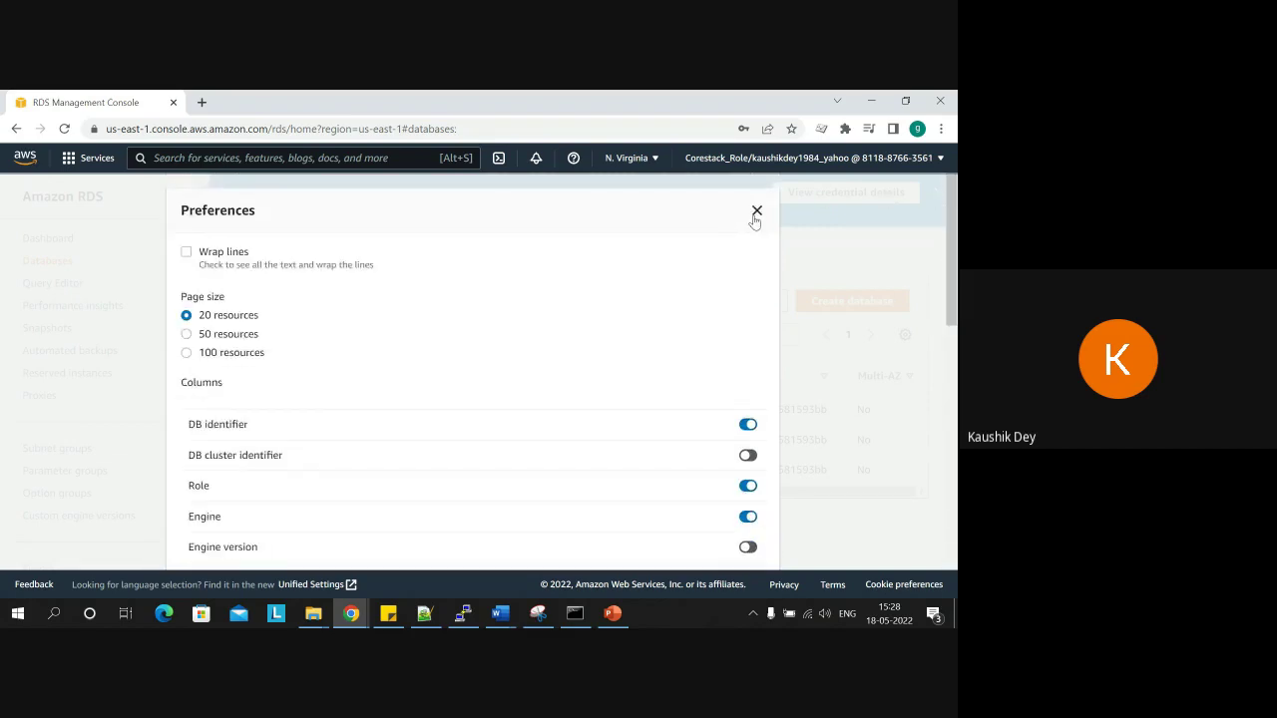
{"action": "left_click", "coordinate": [757, 211]}
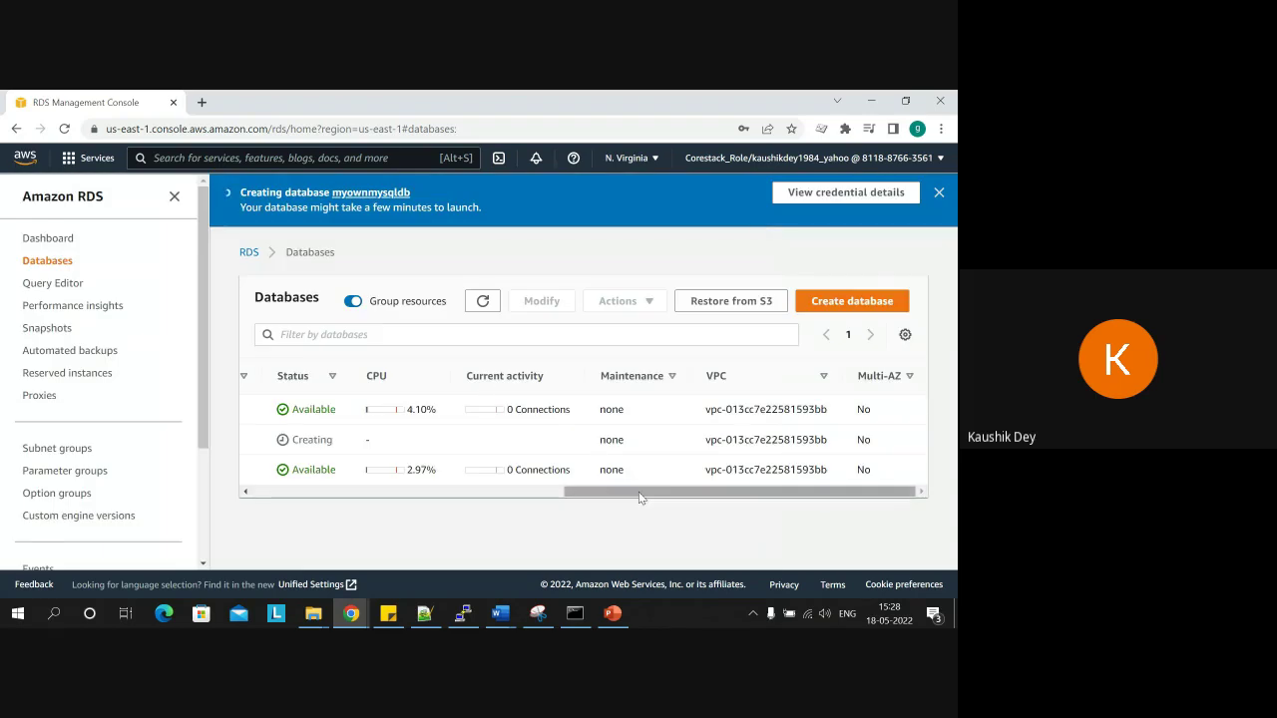
{"action": "left_click_drag", "start_coordinate": [640, 497], "coordinate": [458, 493]}
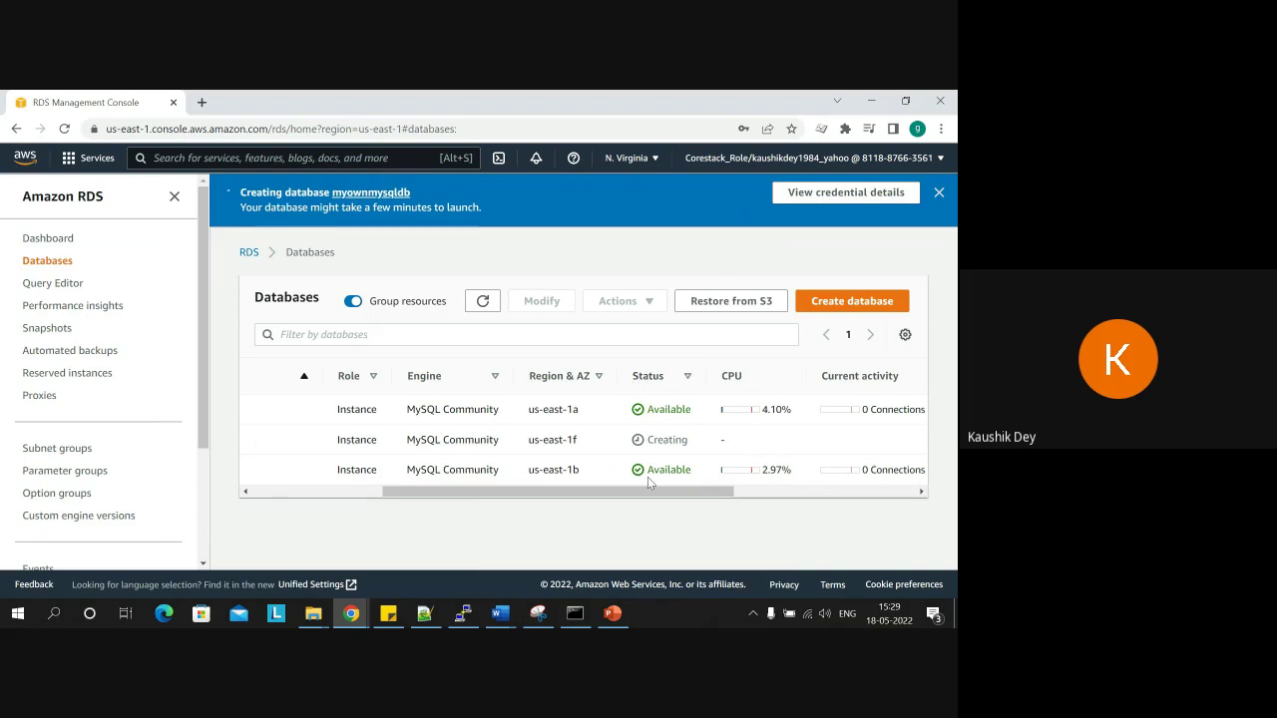
{"action": "left_click_drag", "start_coordinate": [654, 491], "coordinate": [521, 513]}
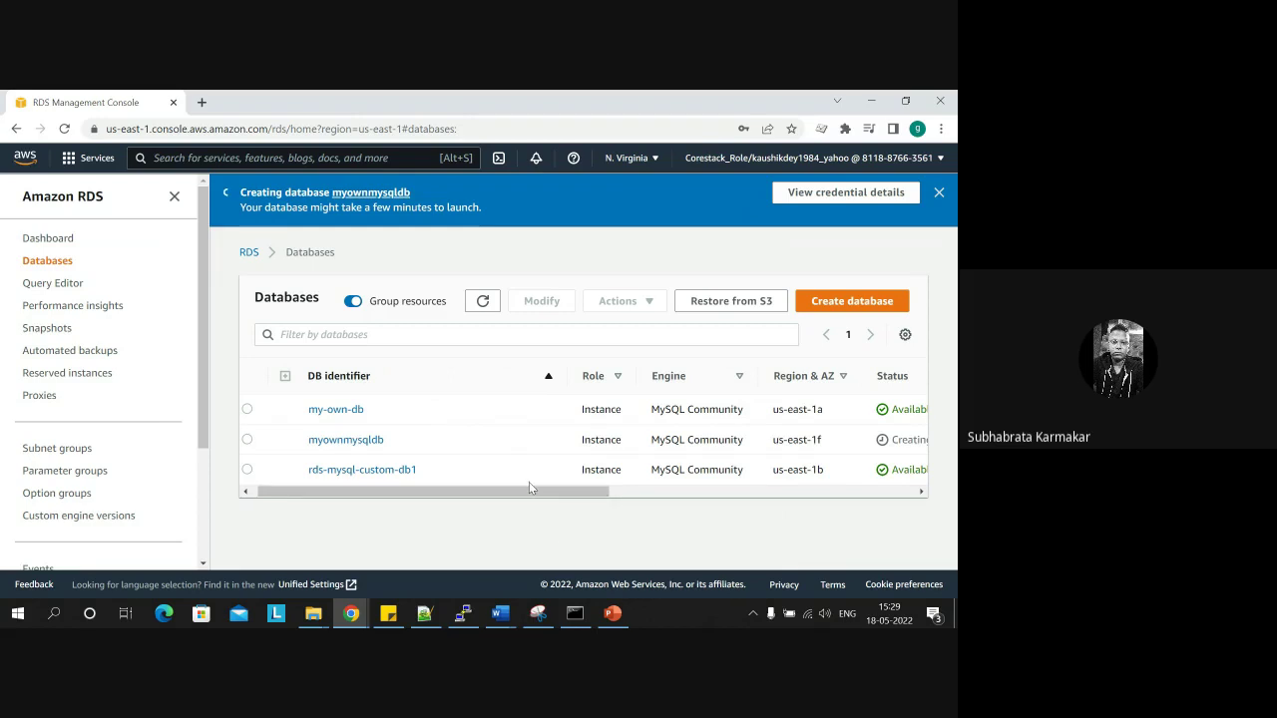
{"action": "mouse_move", "coordinate": [529, 490]}
{"action": "left_mouse_down"}
{"action": "mouse_move", "coordinate": [554, 494]}
{"action": "mouse_move", "coordinate": [509, 497]}
{"action": "left_mouse_up"}
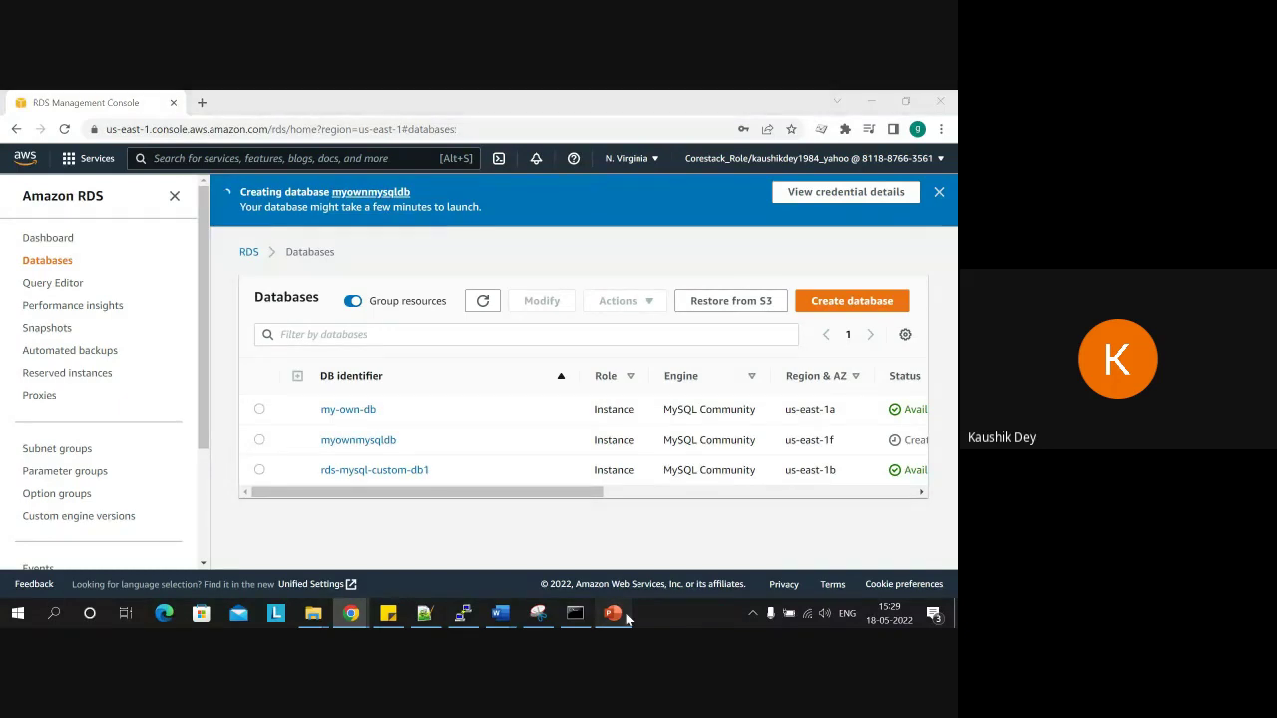
{"action": "left_click", "coordinate": [612, 612]}
{"action": "left_click", "coordinate": [355, 616]}
{"action": "left_click", "coordinate": [362, 620]}
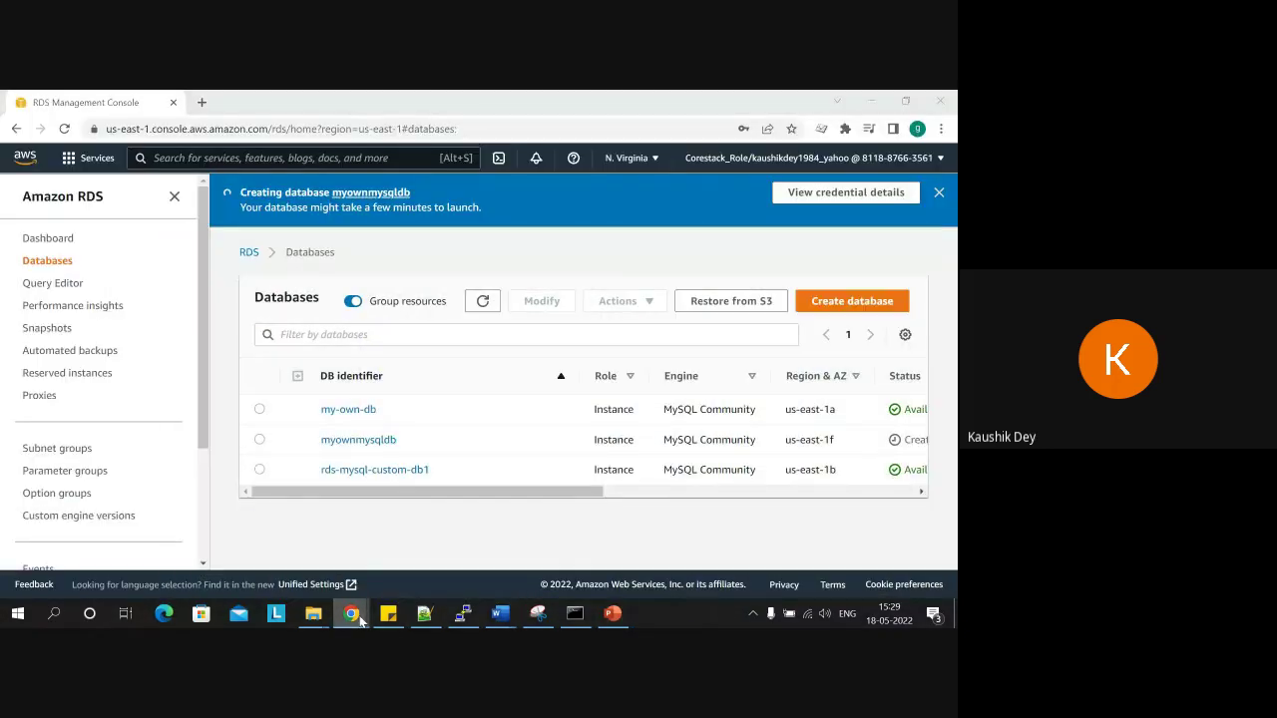
Step: In diagrams.net Page-2, delete the empty box beside Lambda over the API gateway label
{"action": "left_click", "coordinate": [755, 581]}
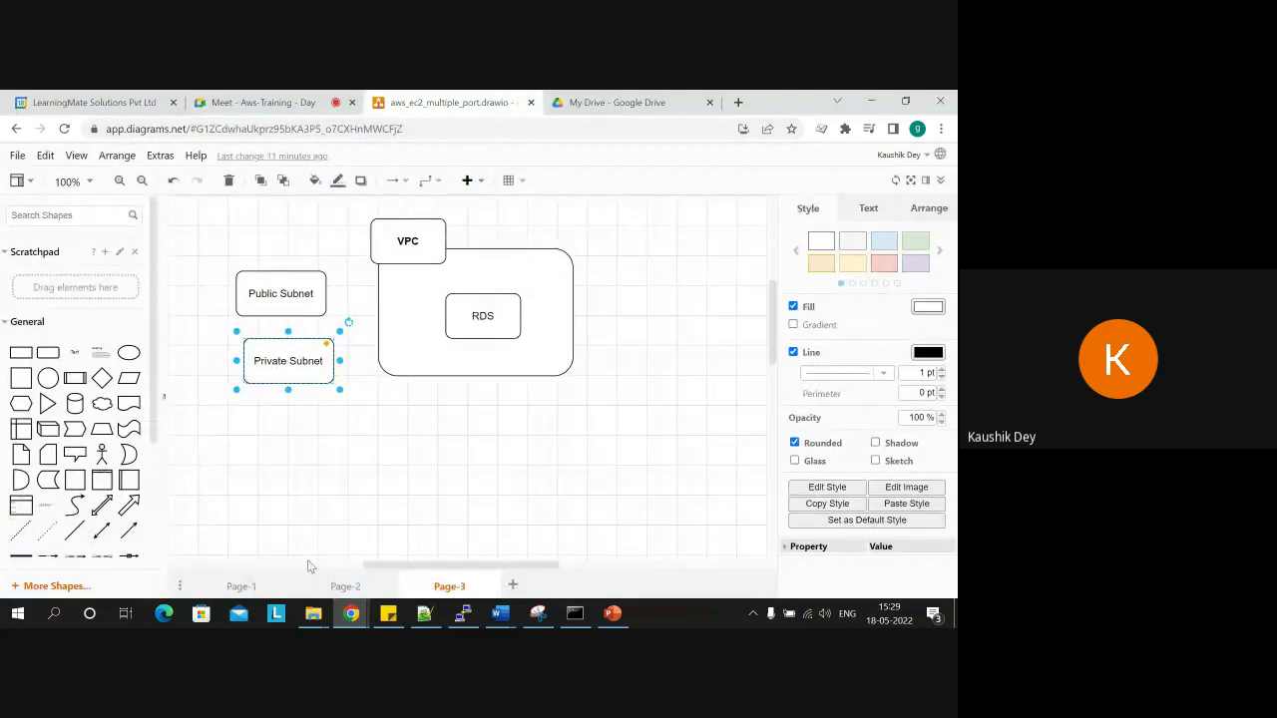
{"action": "left_click", "coordinate": [339, 585]}
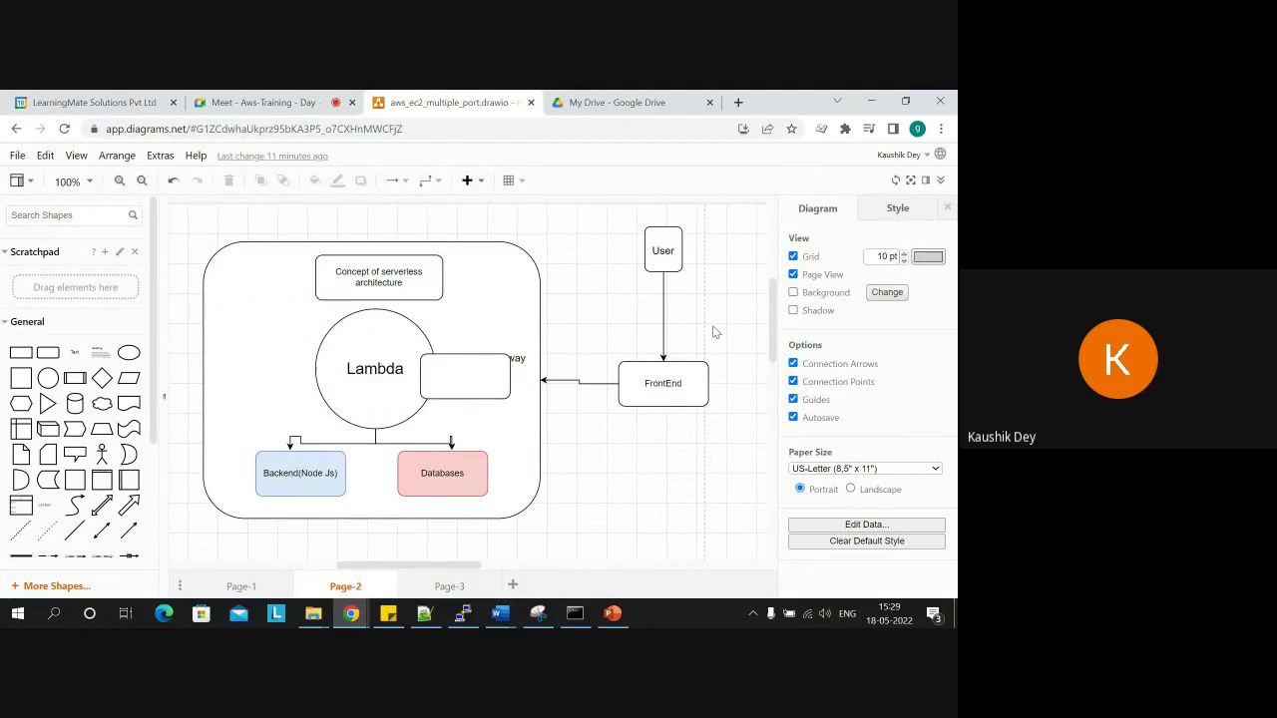
{"action": "scroll", "coordinate": [774, 333], "scroll_direction": "down", "scroll_amount": 1}
{"action": "scroll", "coordinate": [773, 330], "scroll_direction": "up", "scroll_amount": 2}
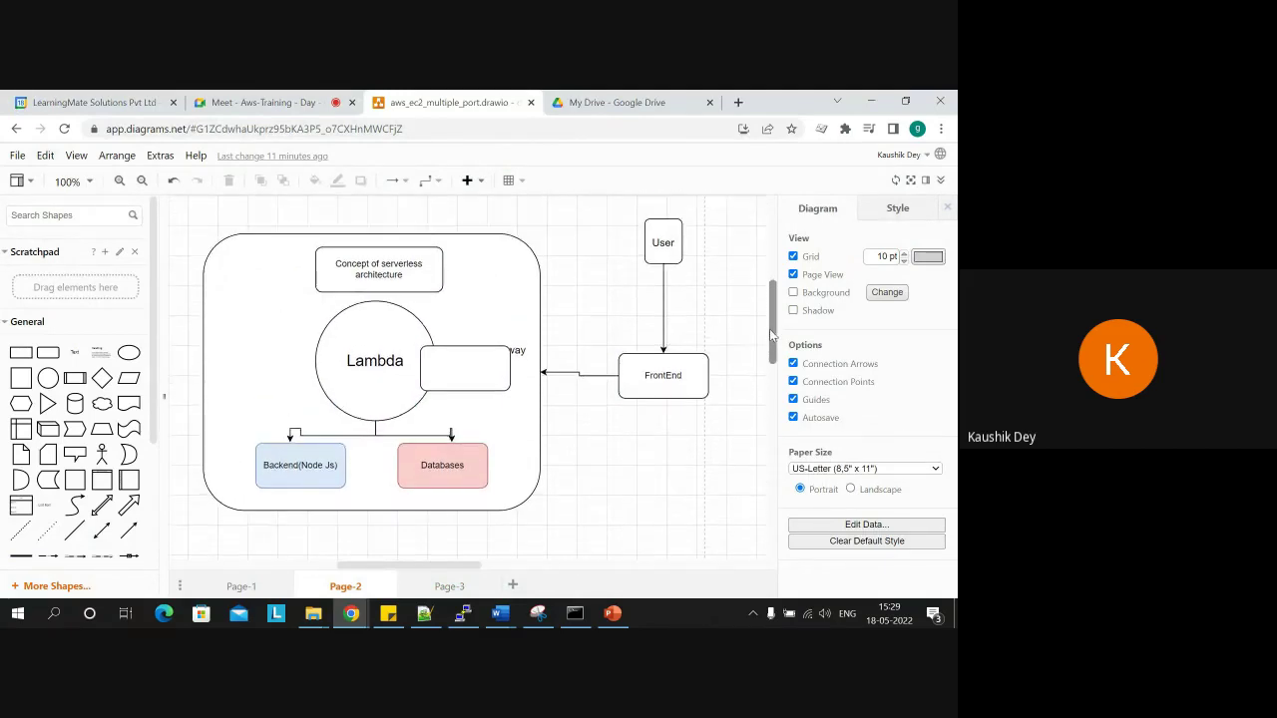
{"action": "left_click_drag", "start_coordinate": [771, 326], "coordinate": [772, 332]}
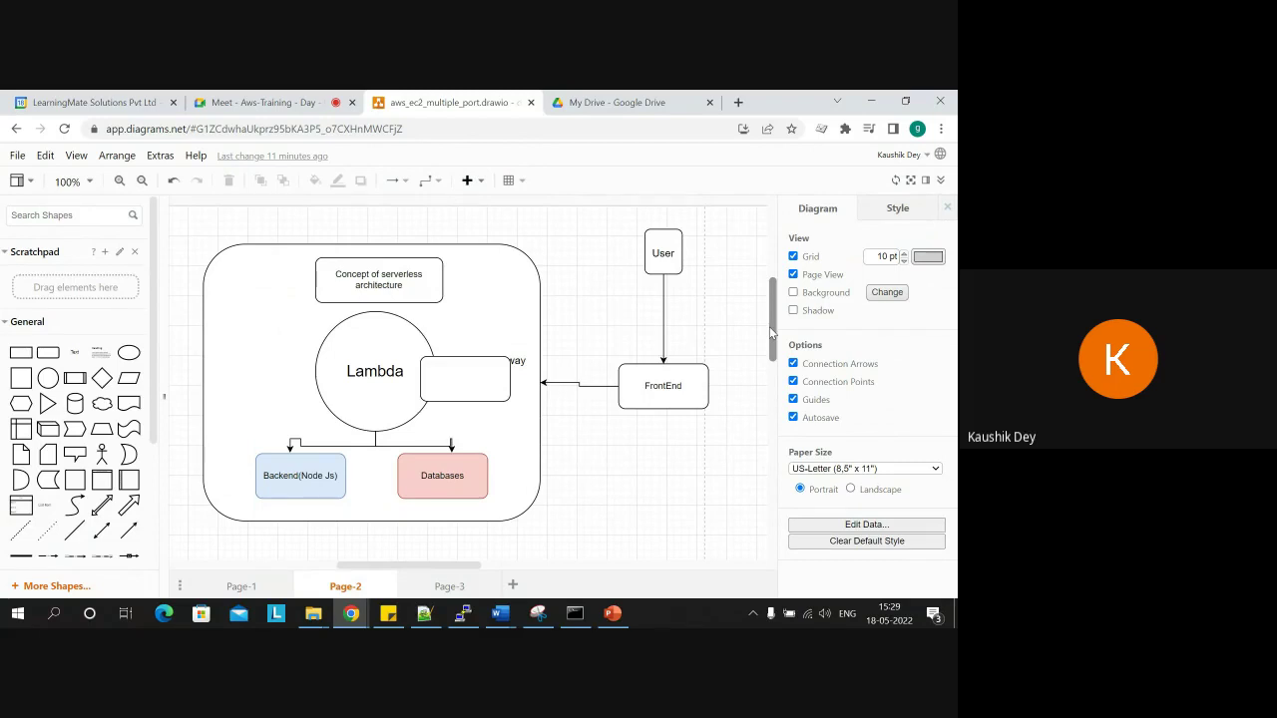
{"action": "left_click", "coordinate": [441, 380]}
{"action": "key", "text": "Delete"}
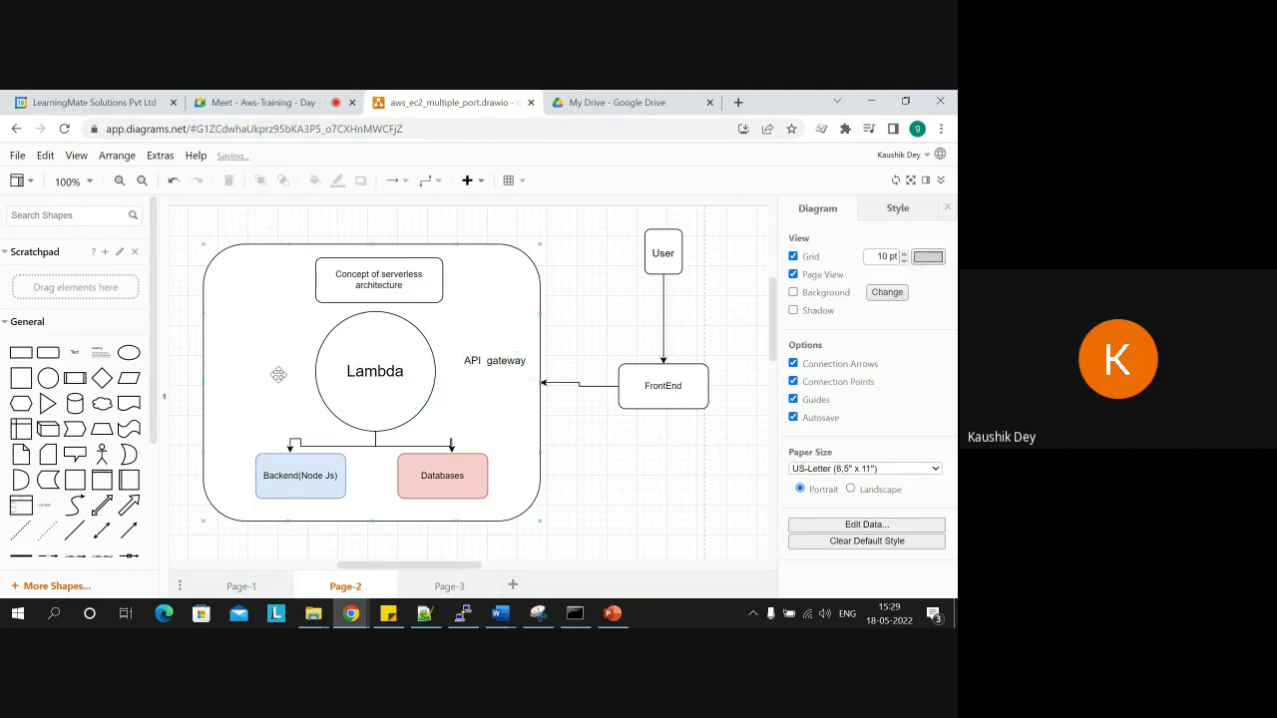
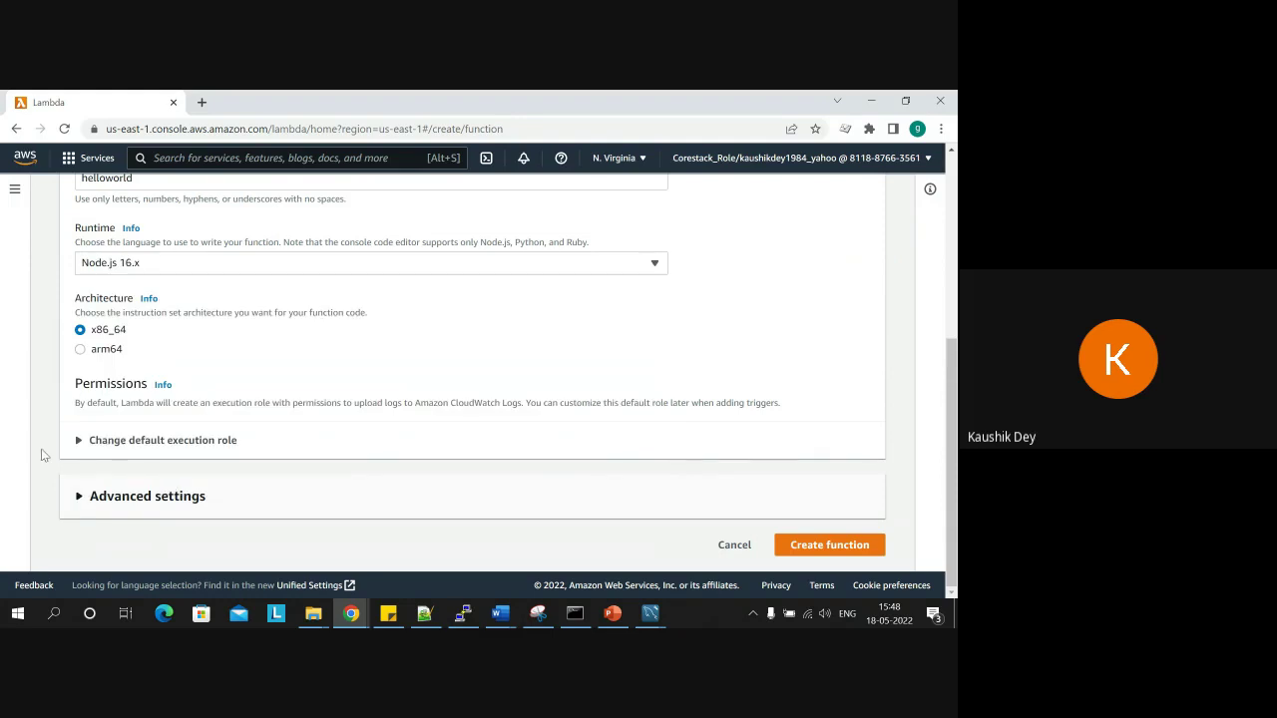
Step: Create the helloworld function, keeping the default execution role
{"action": "left_click", "coordinate": [81, 442]}
{"action": "left_click", "coordinate": [81, 442]}
{"action": "left_click", "coordinate": [813, 544]}
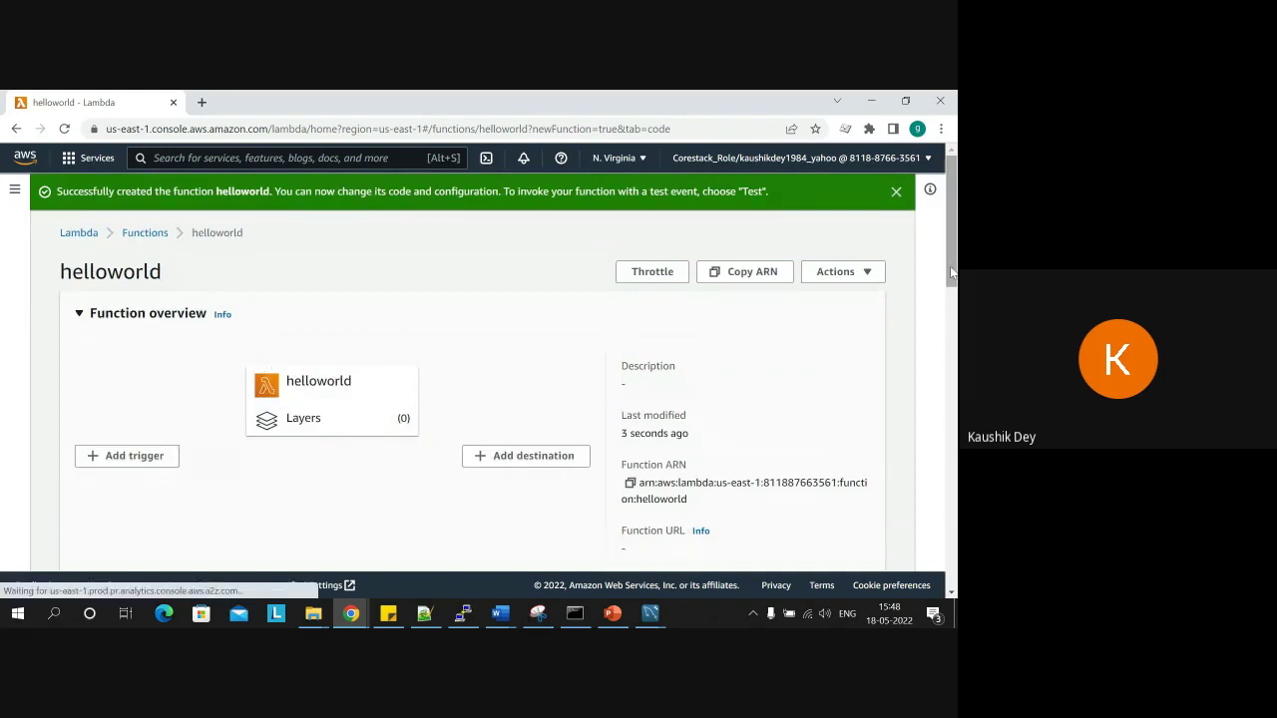
Step: Scroll to Code source and bring up the Configure test event dialog
{"action": "scroll", "coordinate": [264, 365], "scroll_direction": "down", "scroll_amount": 3}
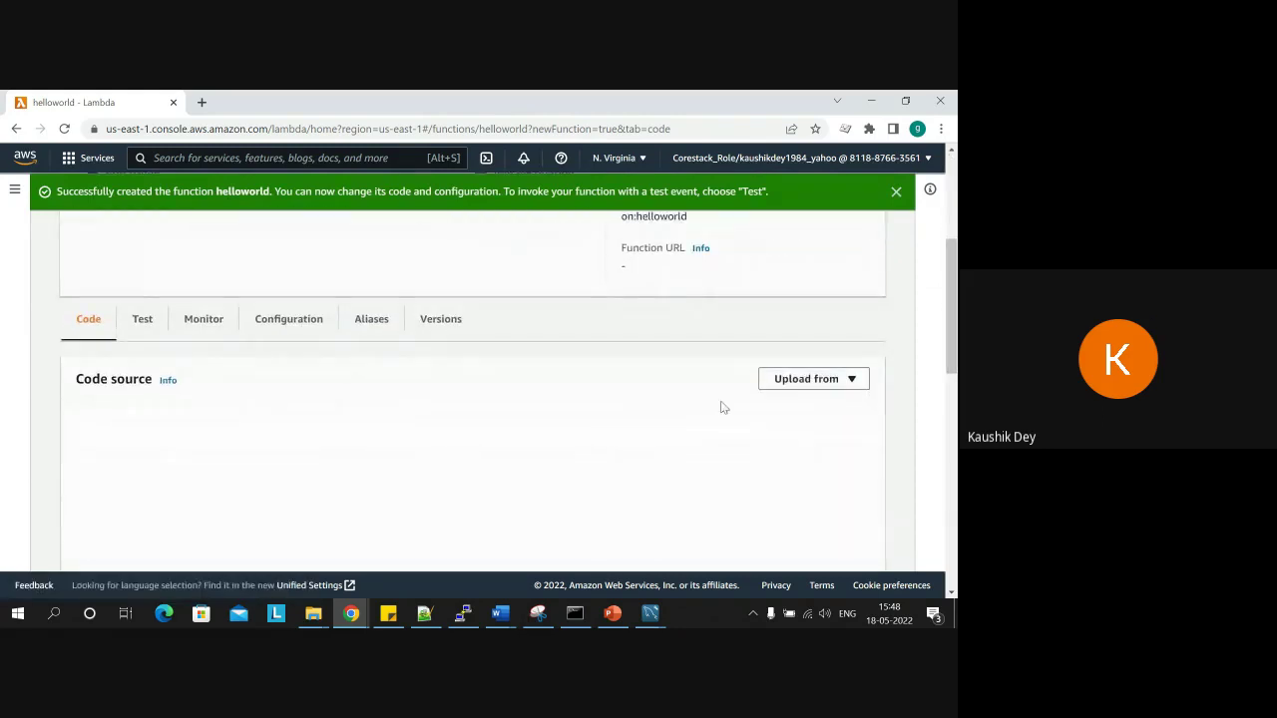
{"action": "scroll", "coordinate": [953, 357], "scroll_direction": "down", "scroll_amount": 2}
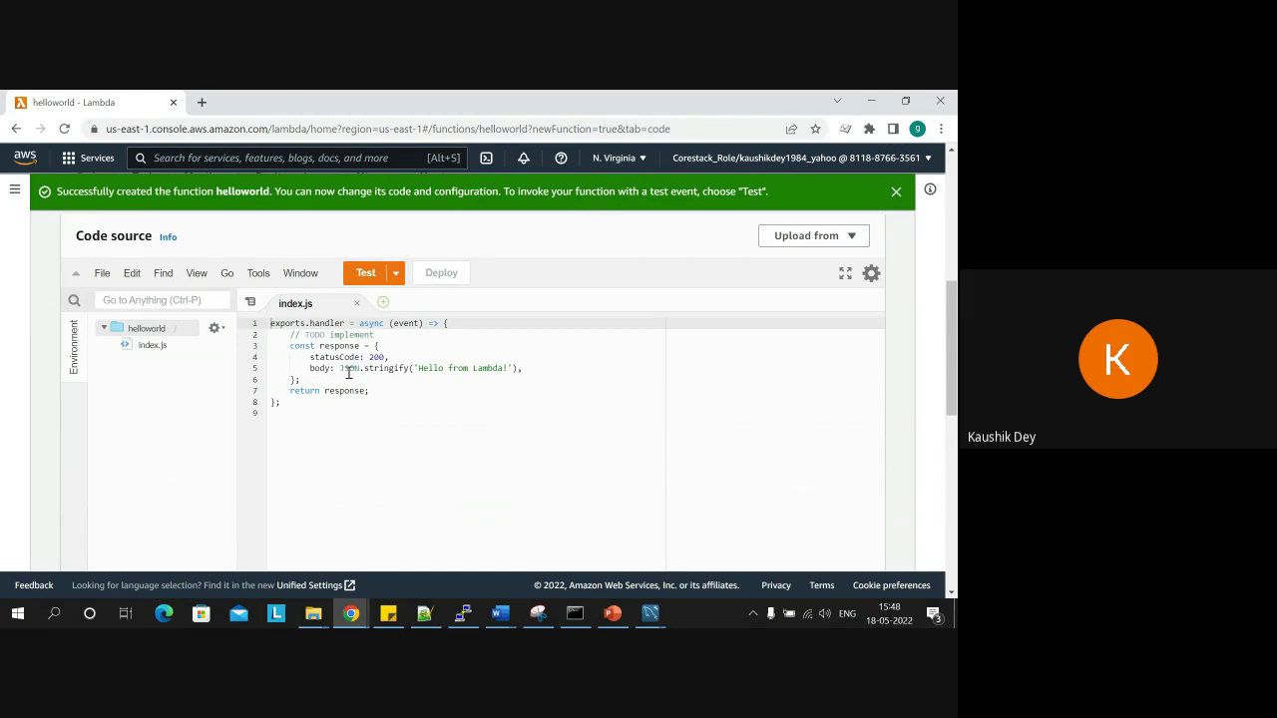
{"action": "left_click", "coordinate": [366, 280]}
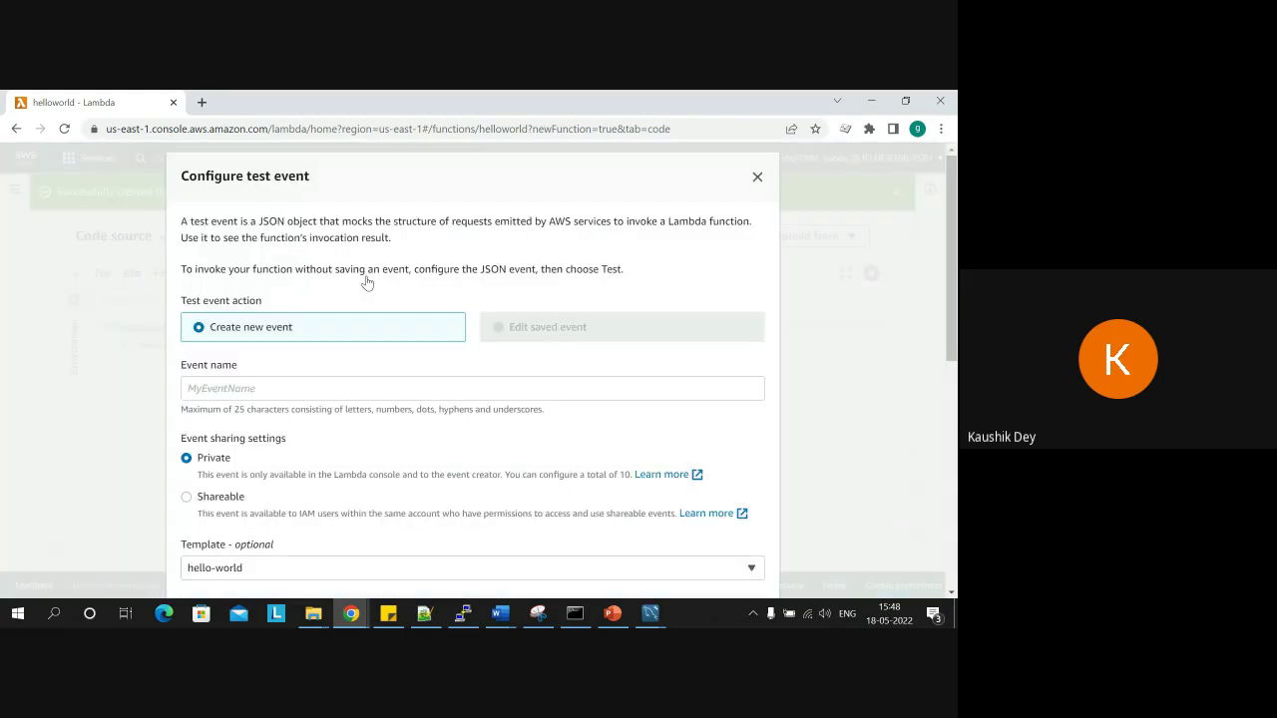
Step: Save a private test event named 'myevent' using the hello-world template's key1–key3 JSON
{"action": "left_click", "coordinate": [361, 390]}
{"action": "type", "text": "myevent"}
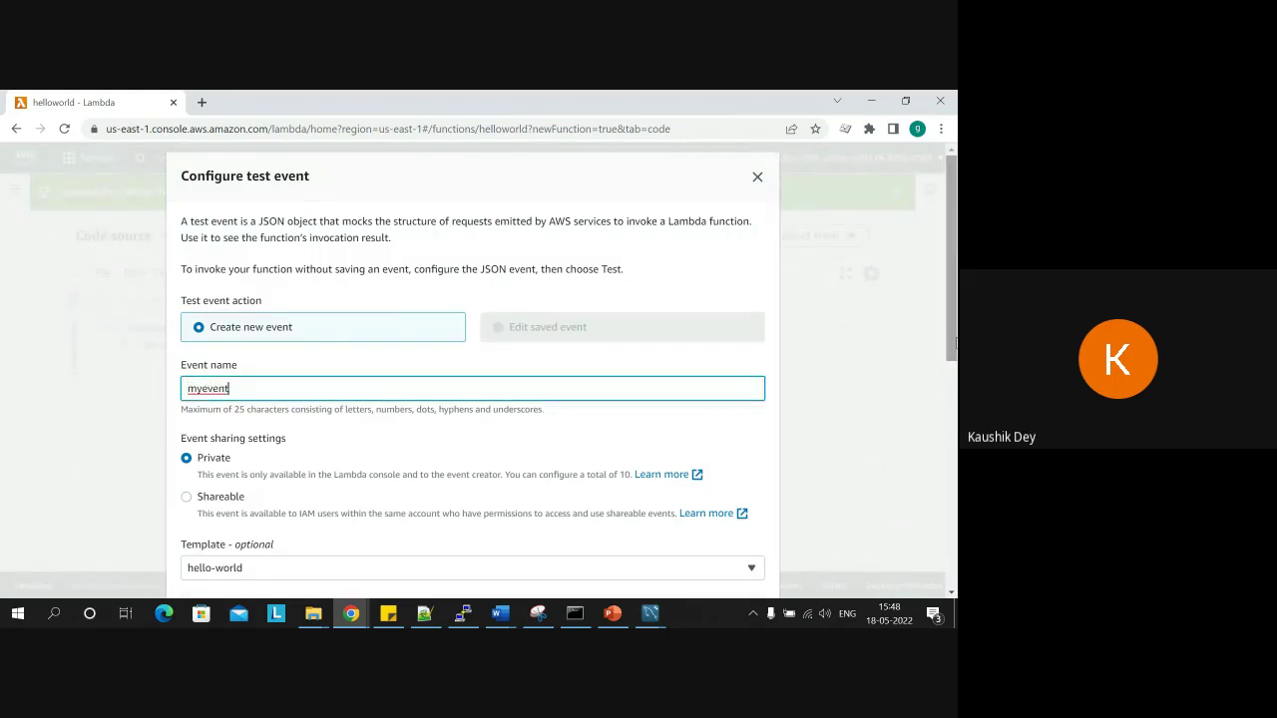
{"action": "scroll", "coordinate": [473, 399], "scroll_direction": "down", "scroll_amount": 5}
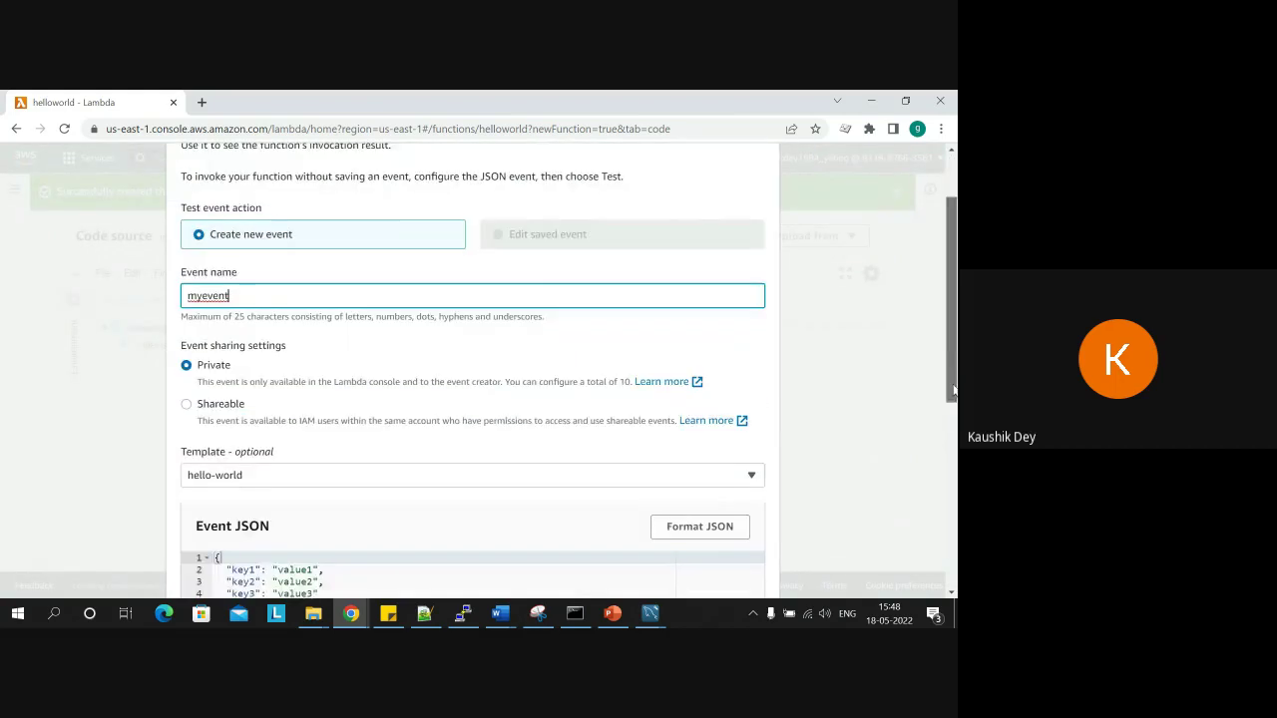
{"action": "scroll", "coordinate": [473, 399], "scroll_direction": "down", "scroll_amount": 3}
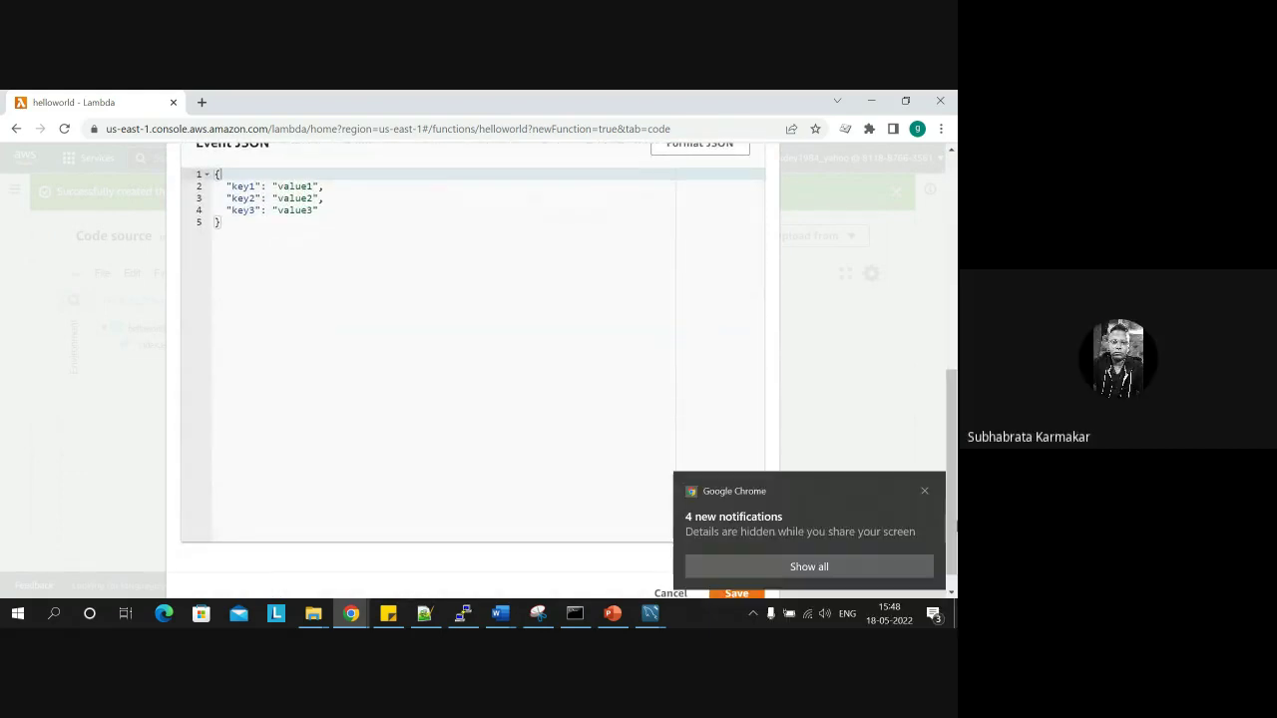
{"action": "left_click", "coordinate": [925, 491]}
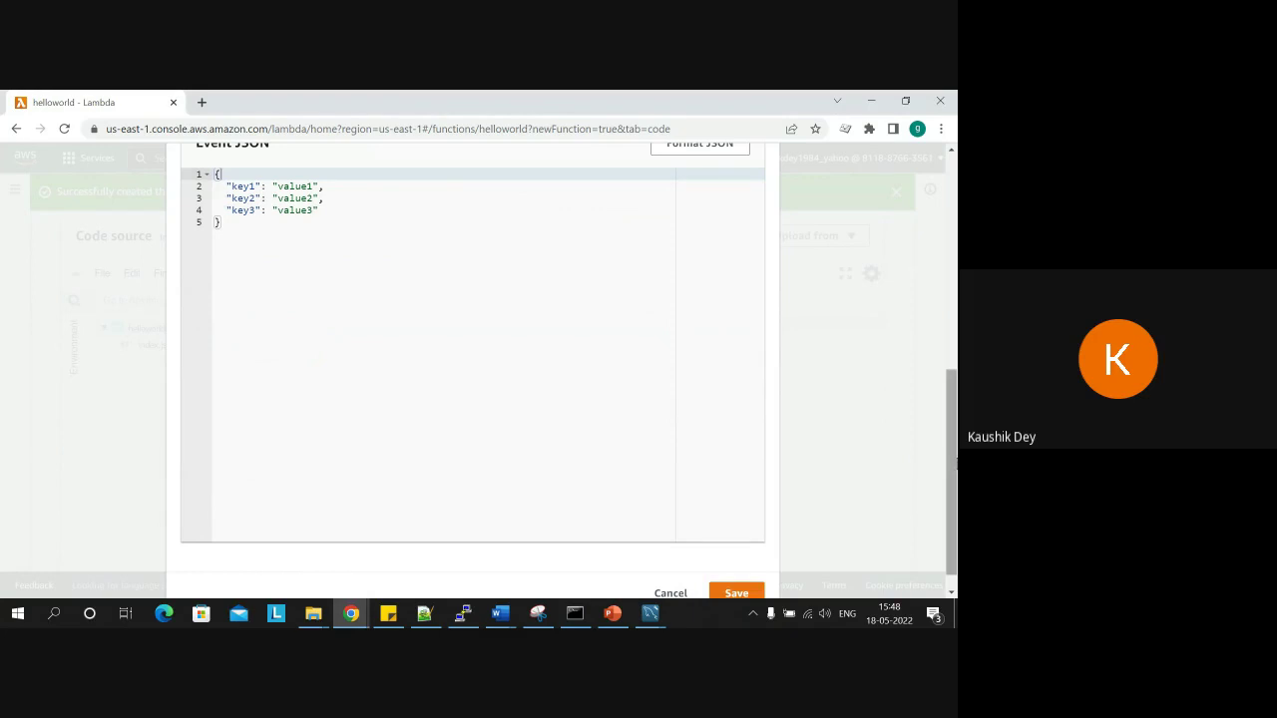
{"action": "left_click_drag", "start_coordinate": [955, 463], "coordinate": [953, 426]}
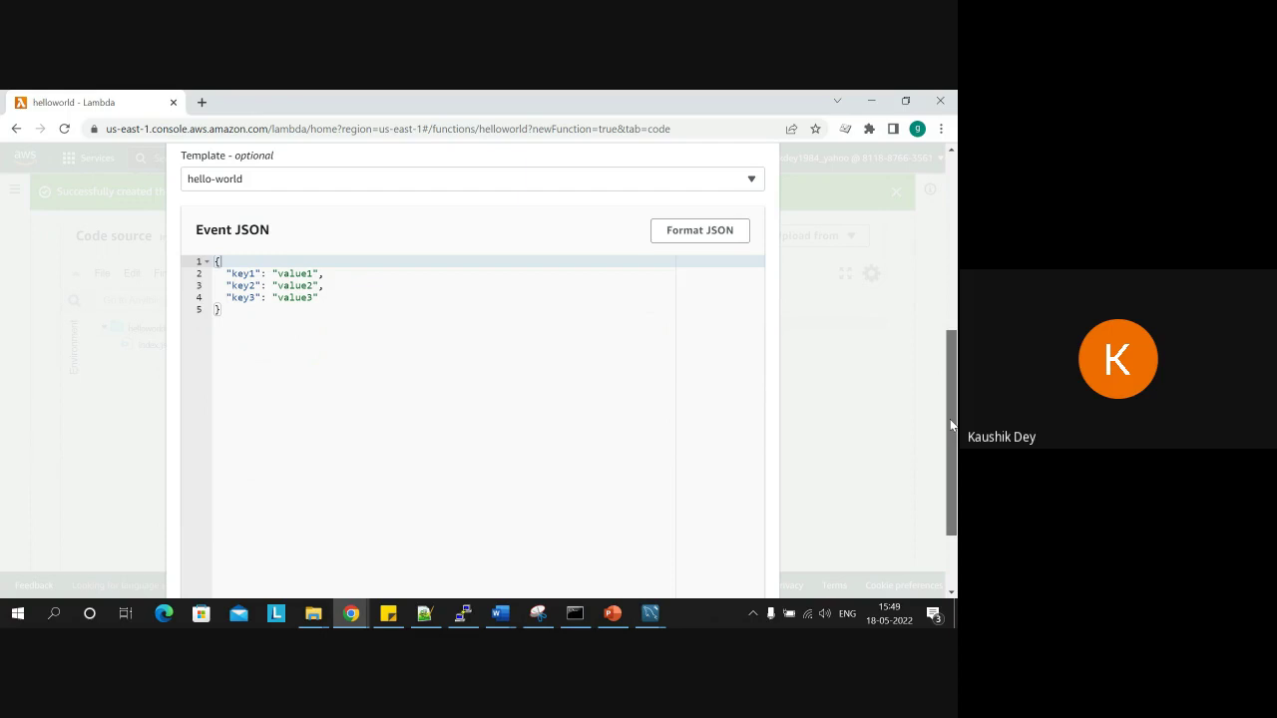
{"action": "left_click_drag", "start_coordinate": [951, 426], "coordinate": [938, 327]}
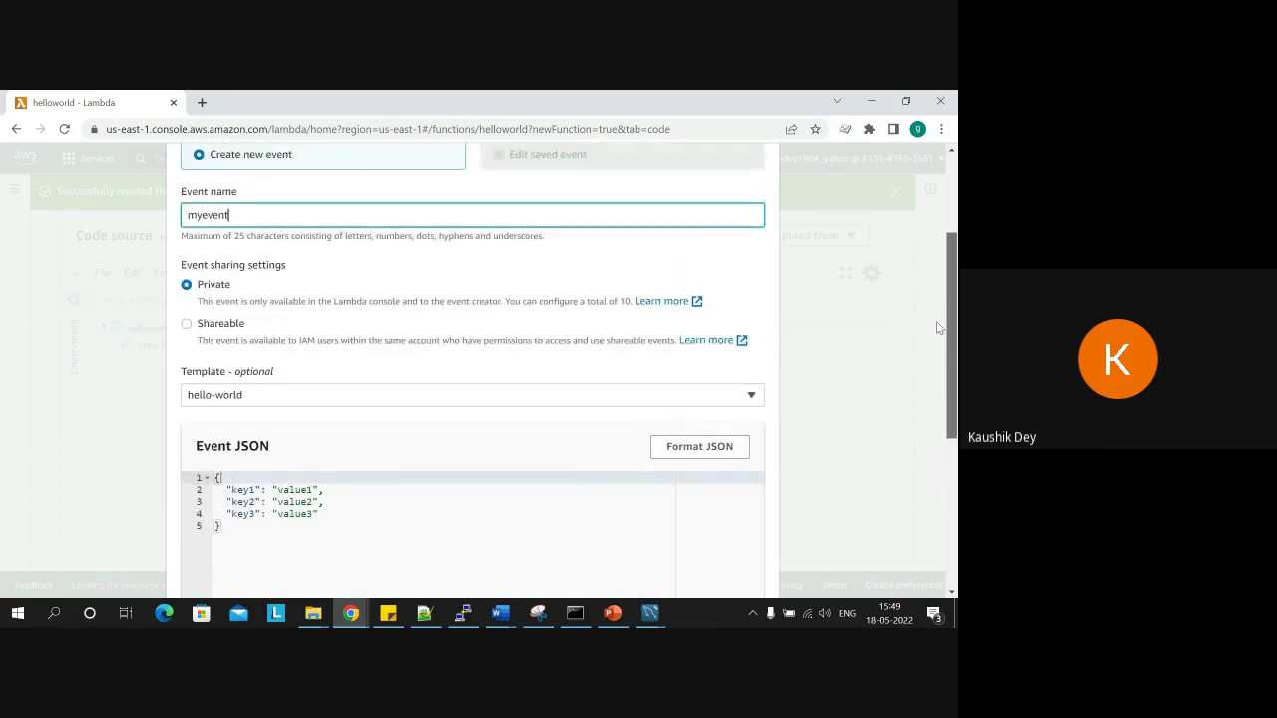
{"action": "left_click_drag", "start_coordinate": [936, 321], "coordinate": [936, 478]}
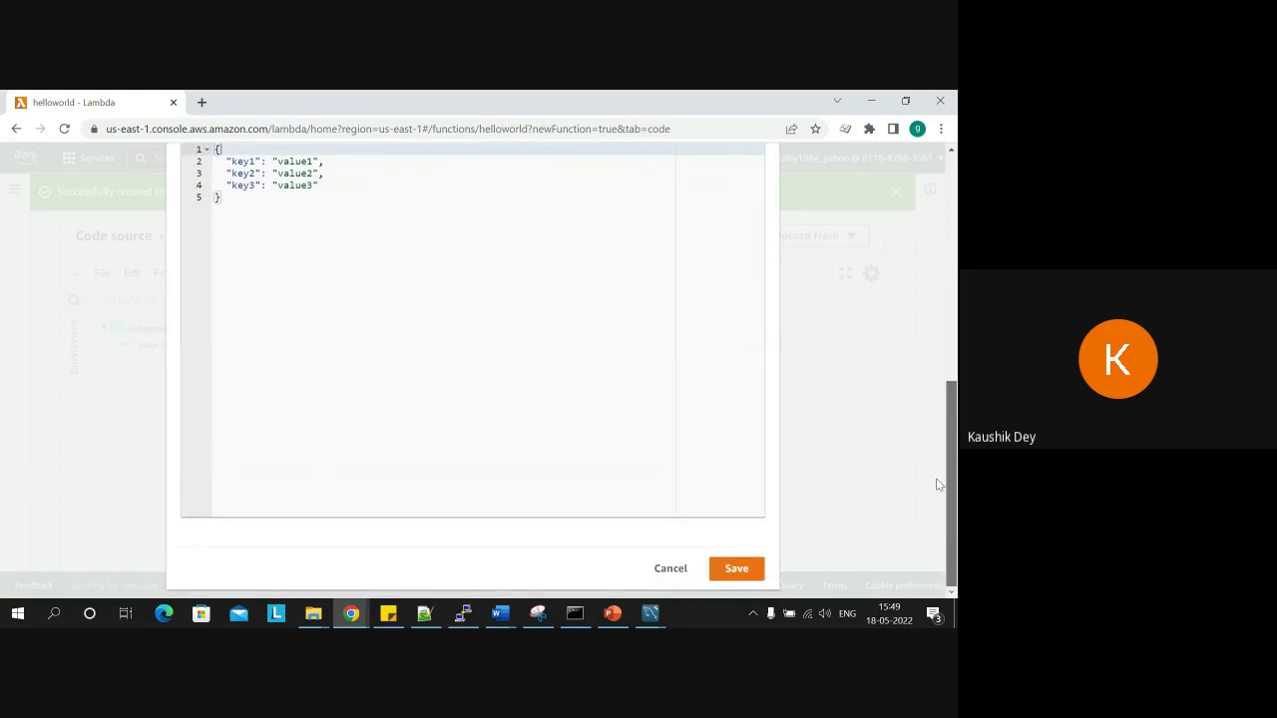
{"action": "left_click", "coordinate": [744, 571]}
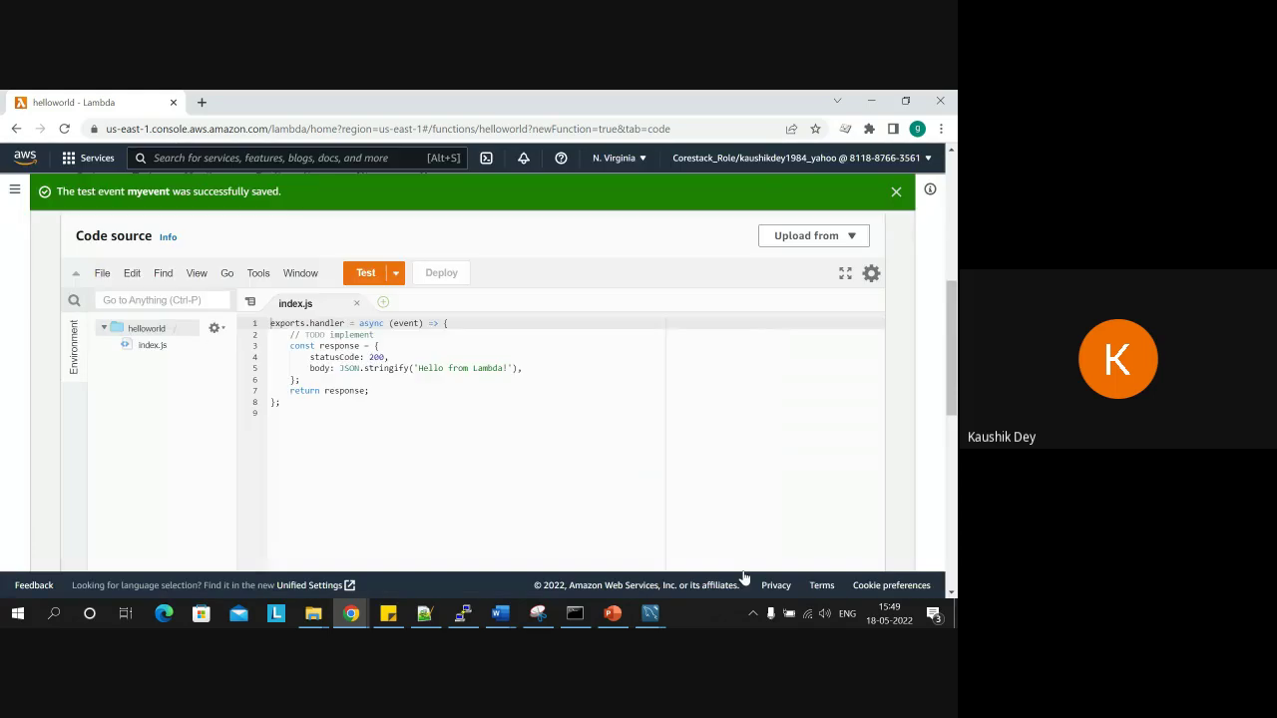
Step: Run the function with the myevent test event and get the 'Hello from Lambda!' response
{"action": "left_click", "coordinate": [395, 274]}
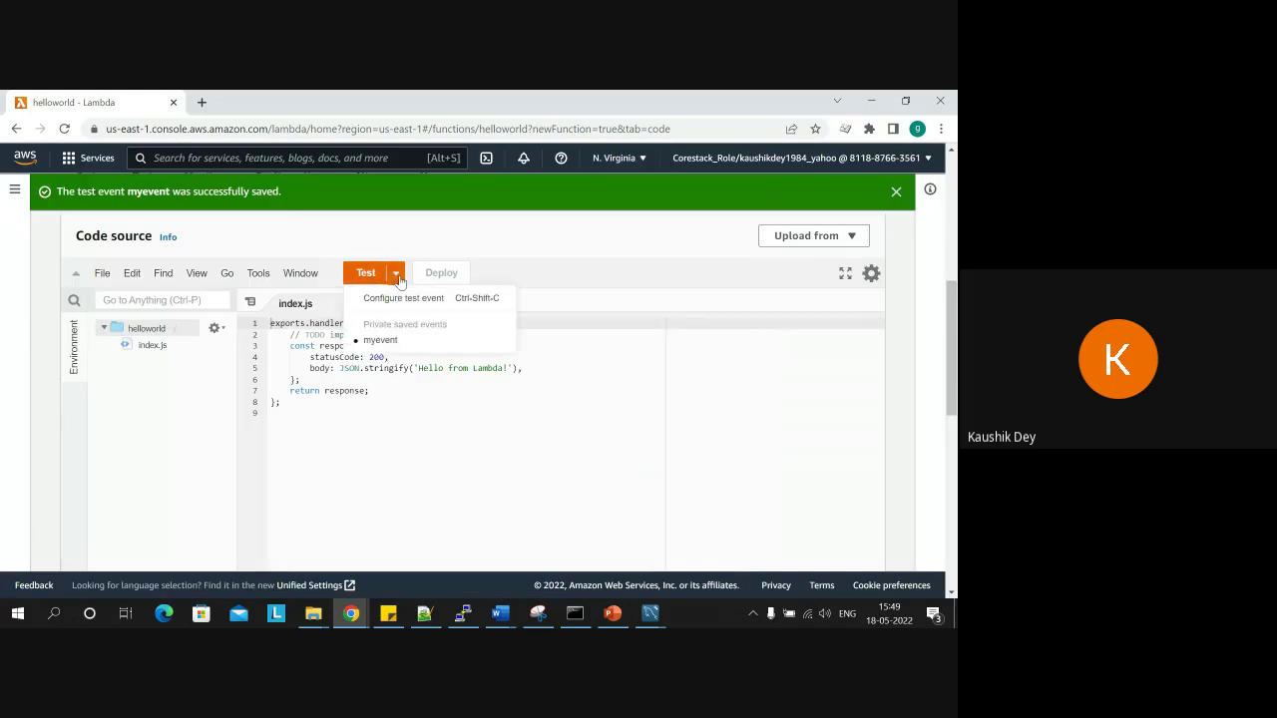
{"action": "left_click", "coordinate": [395, 341]}
{"action": "left_click", "coordinate": [366, 273]}
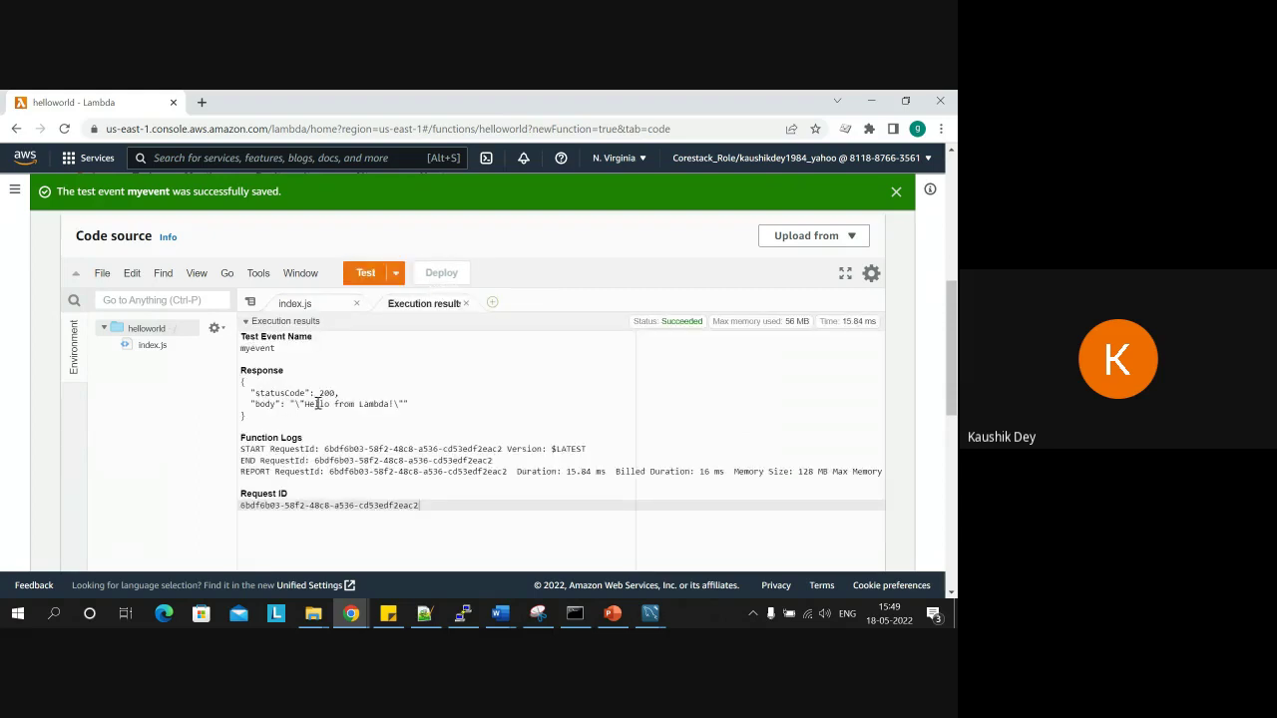
{"action": "left_click_drag", "start_coordinate": [307, 404], "coordinate": [394, 404]}
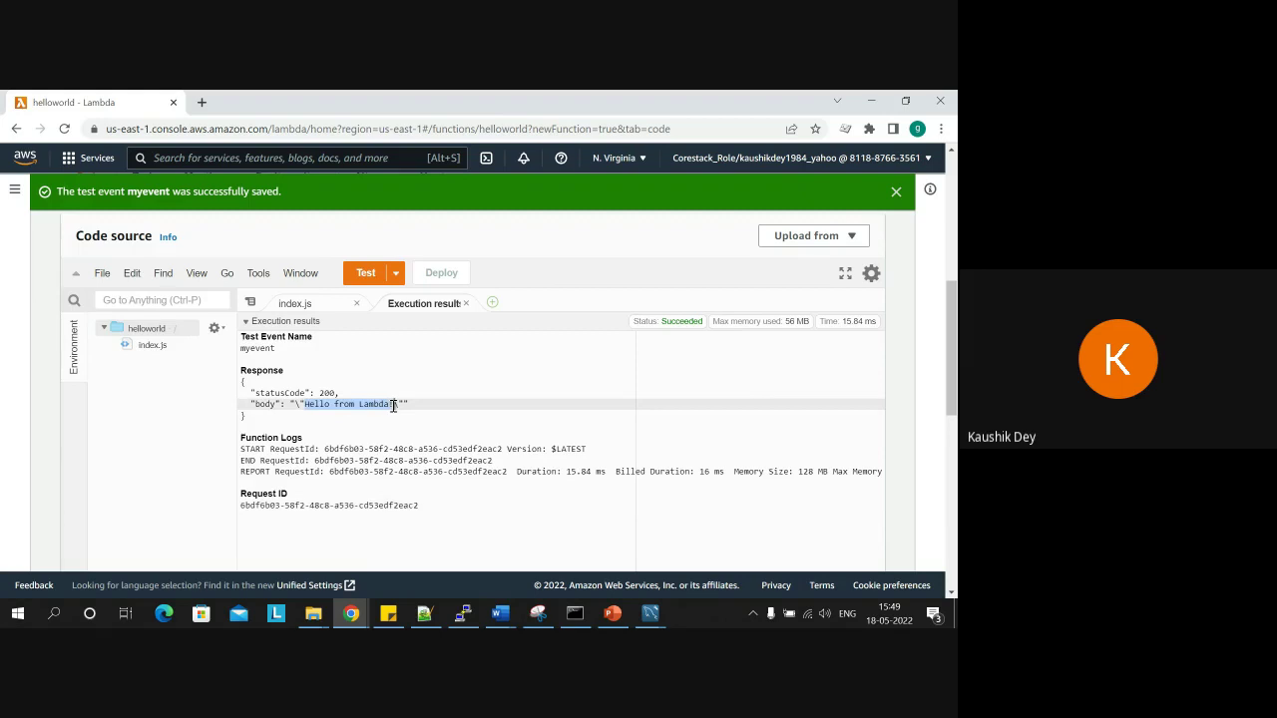
Step: Return to index.js and select the word handler in the code
{"action": "left_click", "coordinate": [307, 304]}
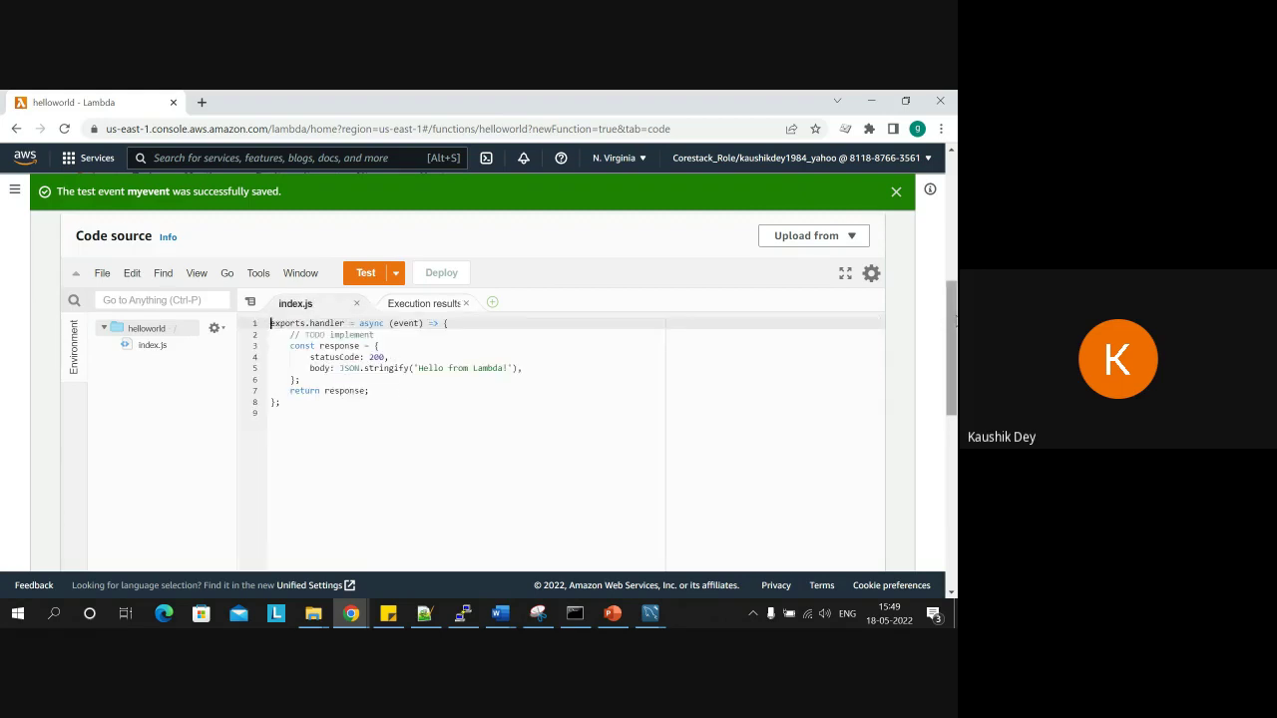
{"action": "scroll", "coordinate": [955, 320], "scroll_direction": "up", "scroll_amount": 5}
{"action": "scroll", "coordinate": [955, 317], "scroll_direction": "down", "scroll_amount": 5}
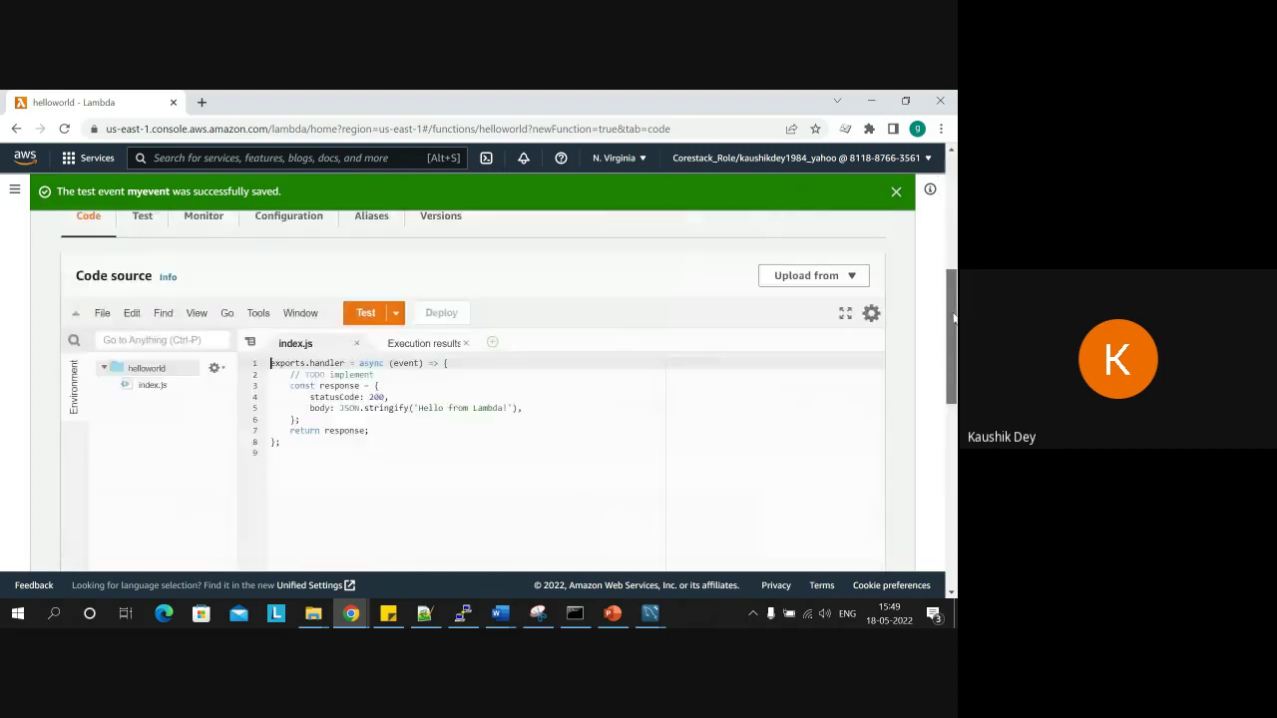
{"action": "scroll", "coordinate": [955, 317], "scroll_direction": "down", "scroll_amount": 1}
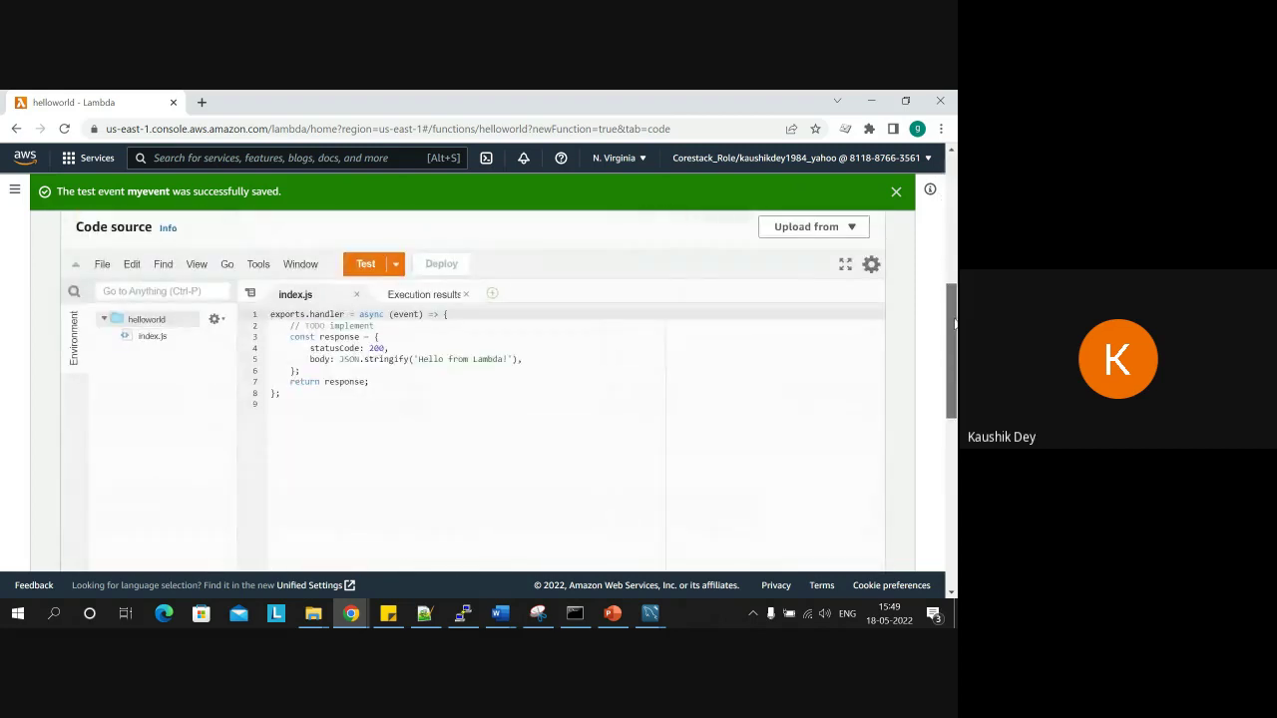
{"action": "double_click", "coordinate": [329, 316]}
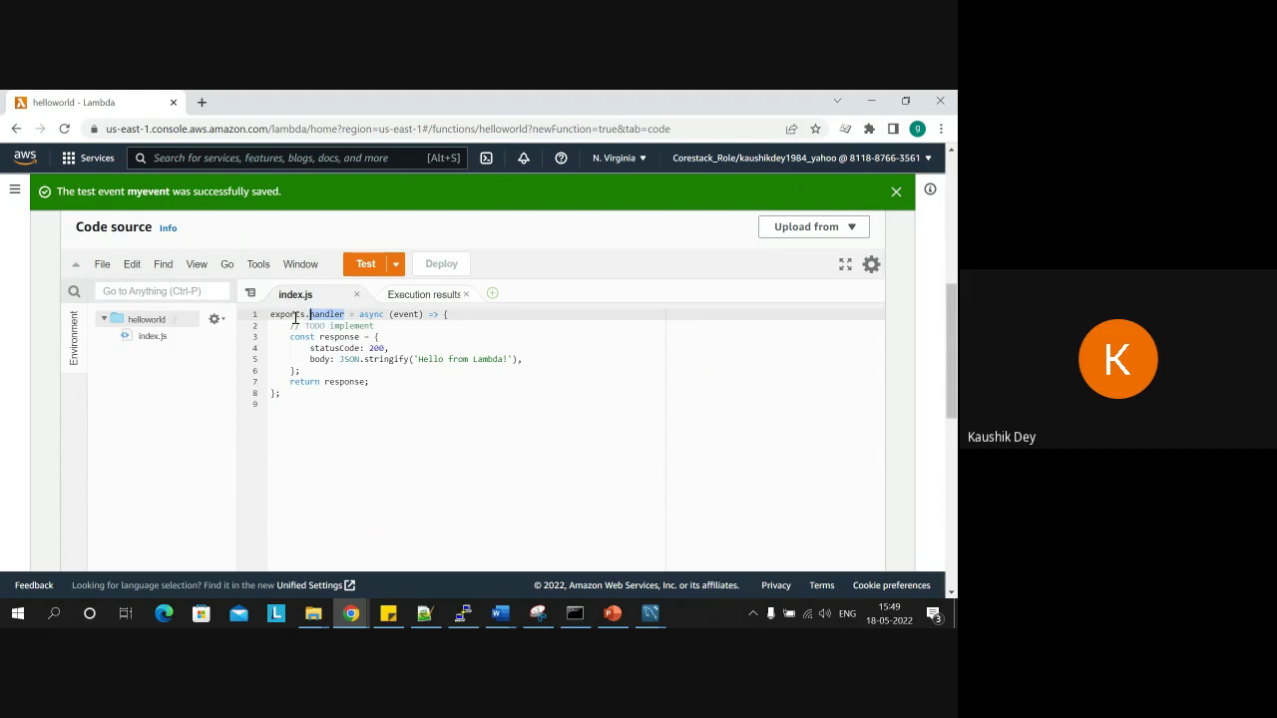
Step: Insert a blank line above exports.handler in index.js and scroll back to the top
{"action": "left_click", "coordinate": [297, 318]}
{"action": "key", "text": "Return"}
{"action": "key", "text": "Up"}
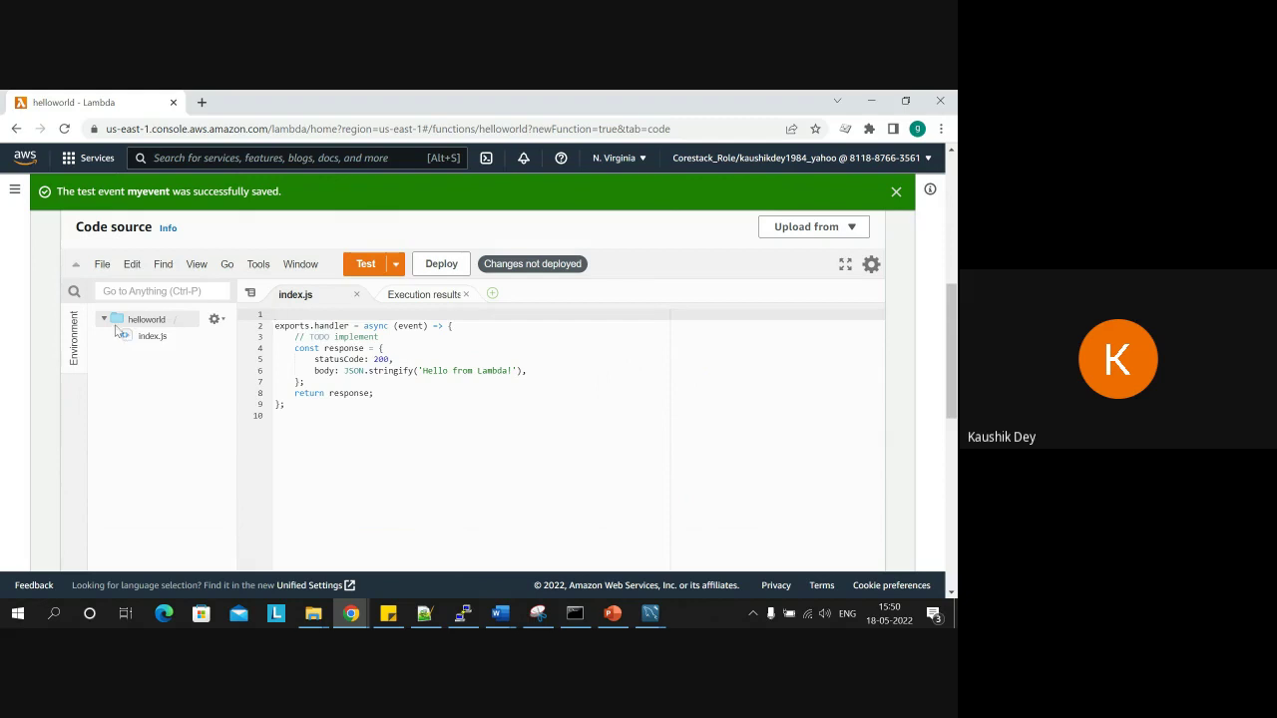
{"action": "left_click", "coordinate": [105, 322]}
{"action": "left_click", "coordinate": [106, 321]}
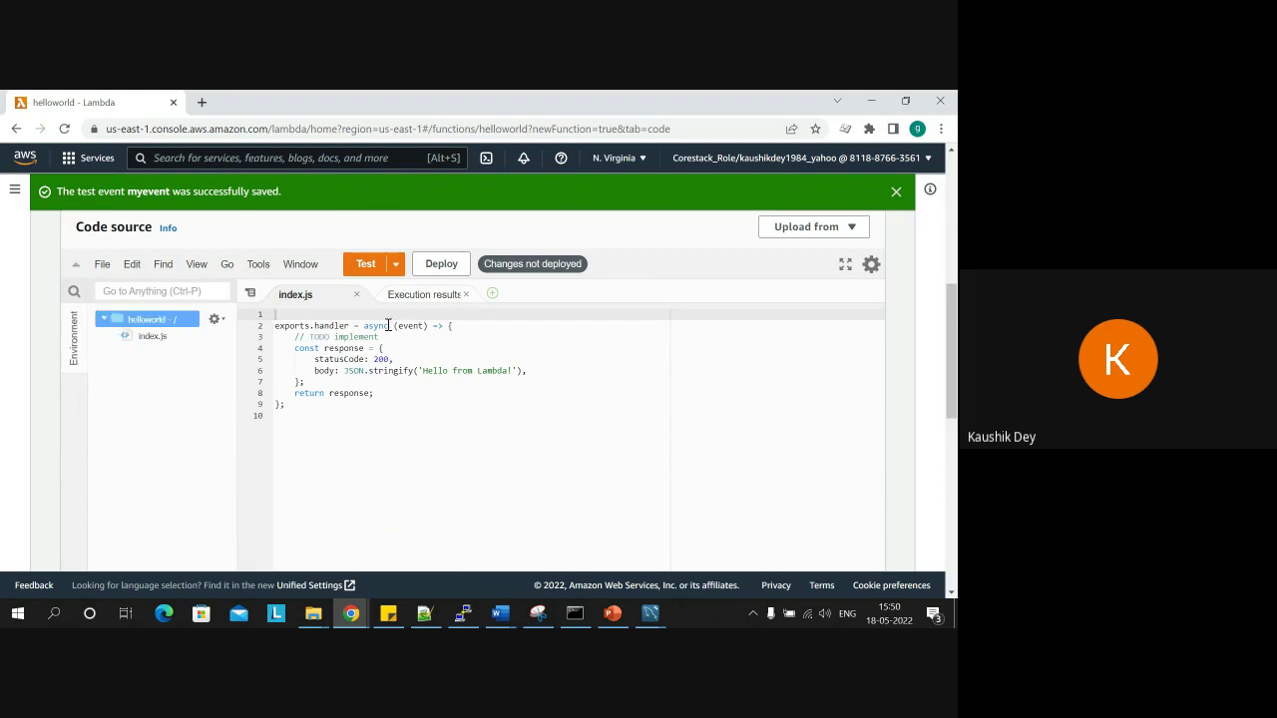
{"action": "left_click_drag", "start_coordinate": [955, 311], "coordinate": [915, 140]}
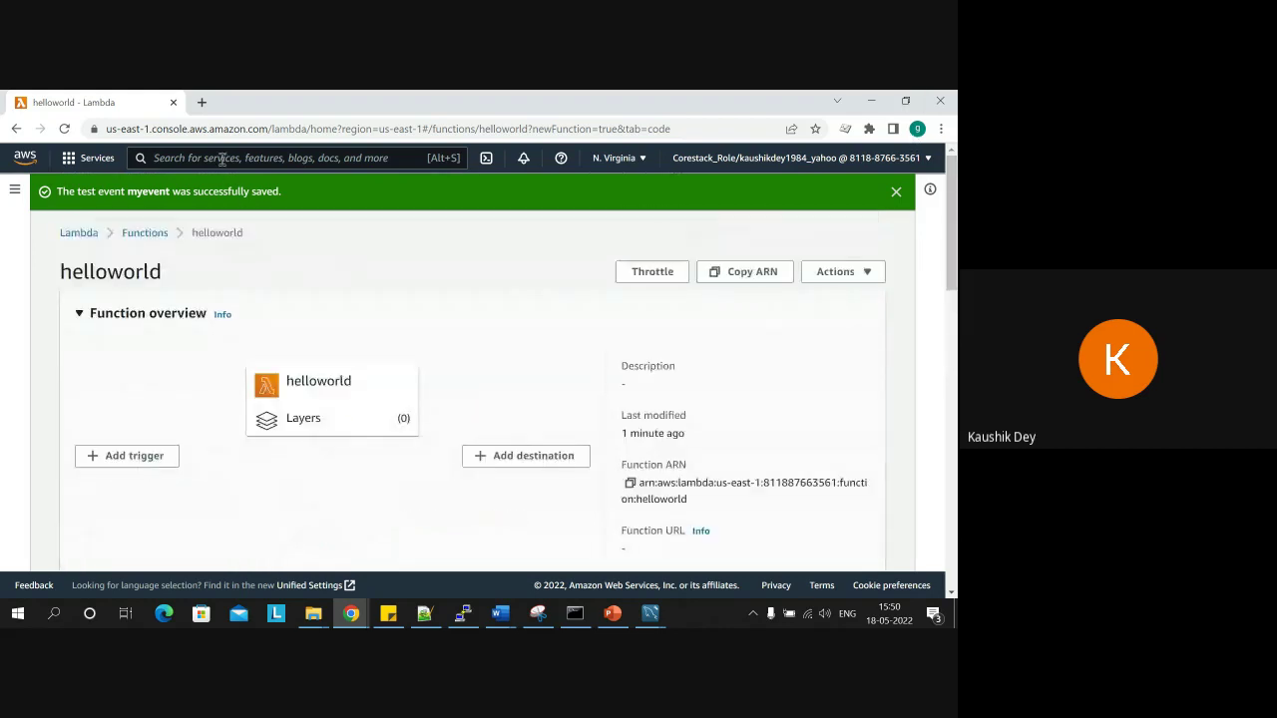
Step: Search 'apig' and go to the API Gateway list of APIs
{"action": "type", "text": "apig"}
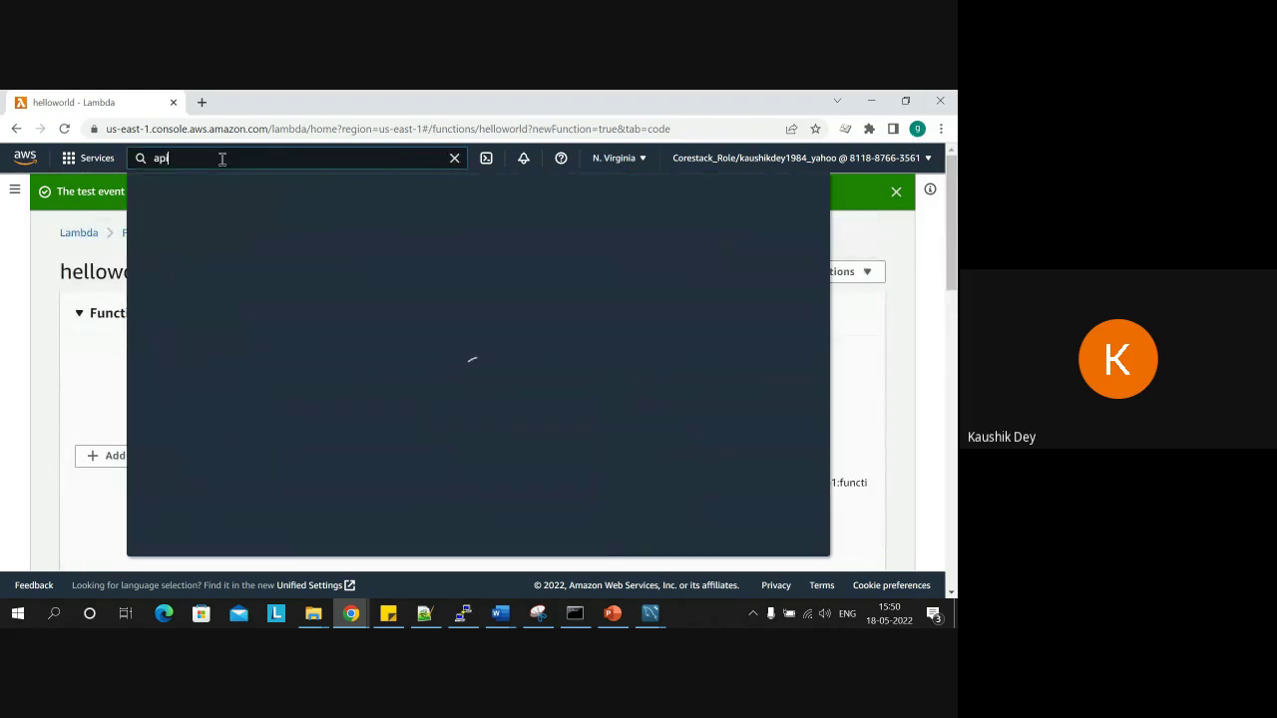
{"action": "left_click", "coordinate": [386, 279]}
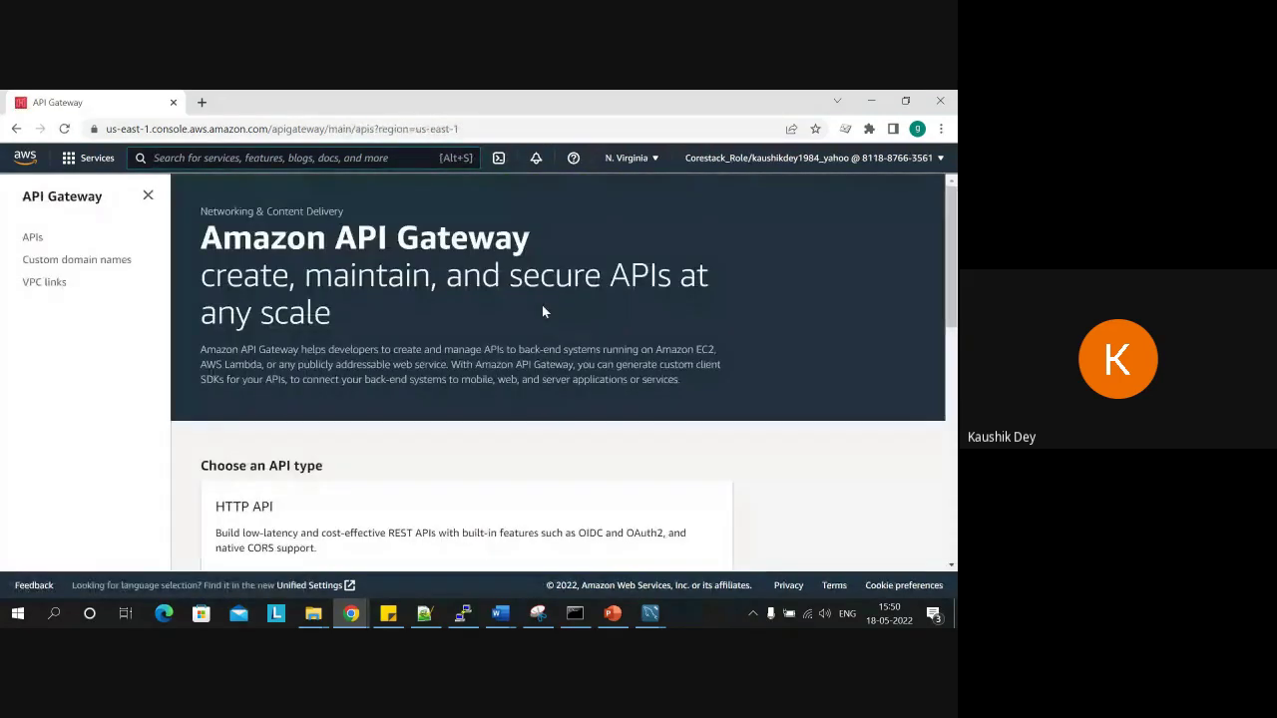
{"action": "left_click", "coordinate": [32, 237]}
{"action": "left_click_drag", "start_coordinate": [949, 244], "coordinate": [950, 292]}
Step: Start building an HTTP API and choose Lambda as its integration type
{"action": "left_click", "coordinate": [687, 432]}
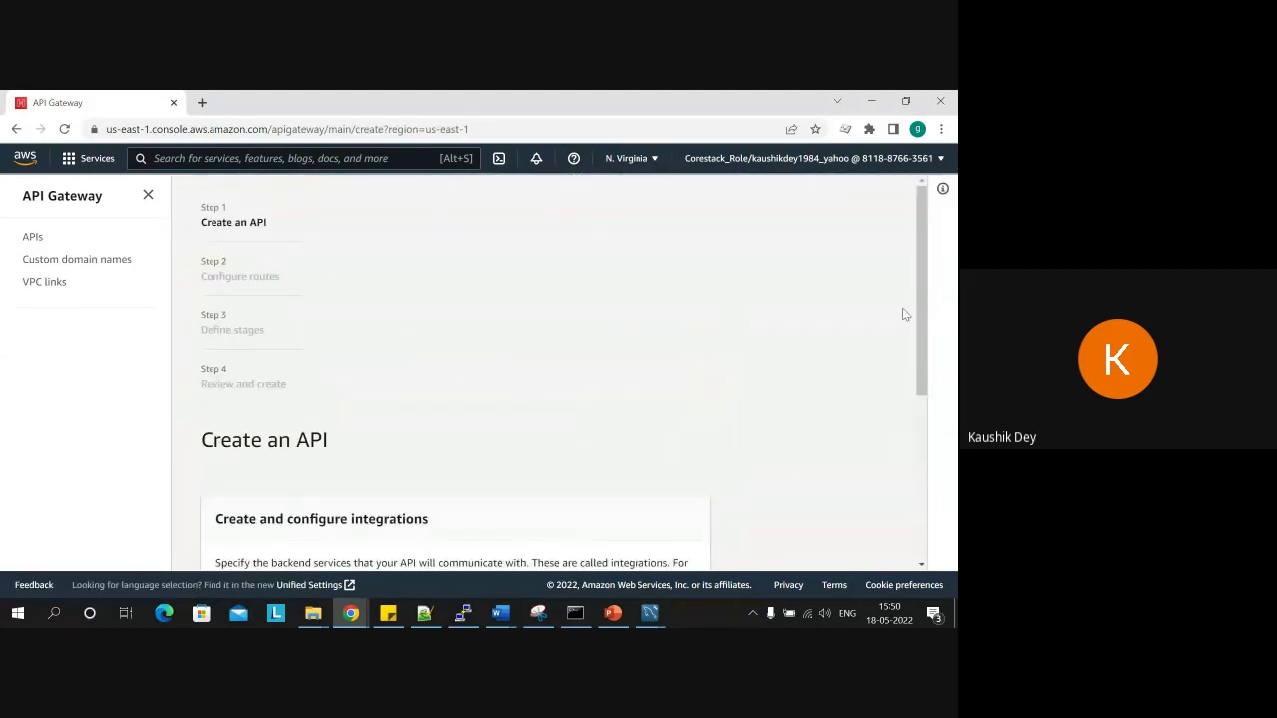
{"action": "left_click_drag", "start_coordinate": [920, 313], "coordinate": [919, 474]}
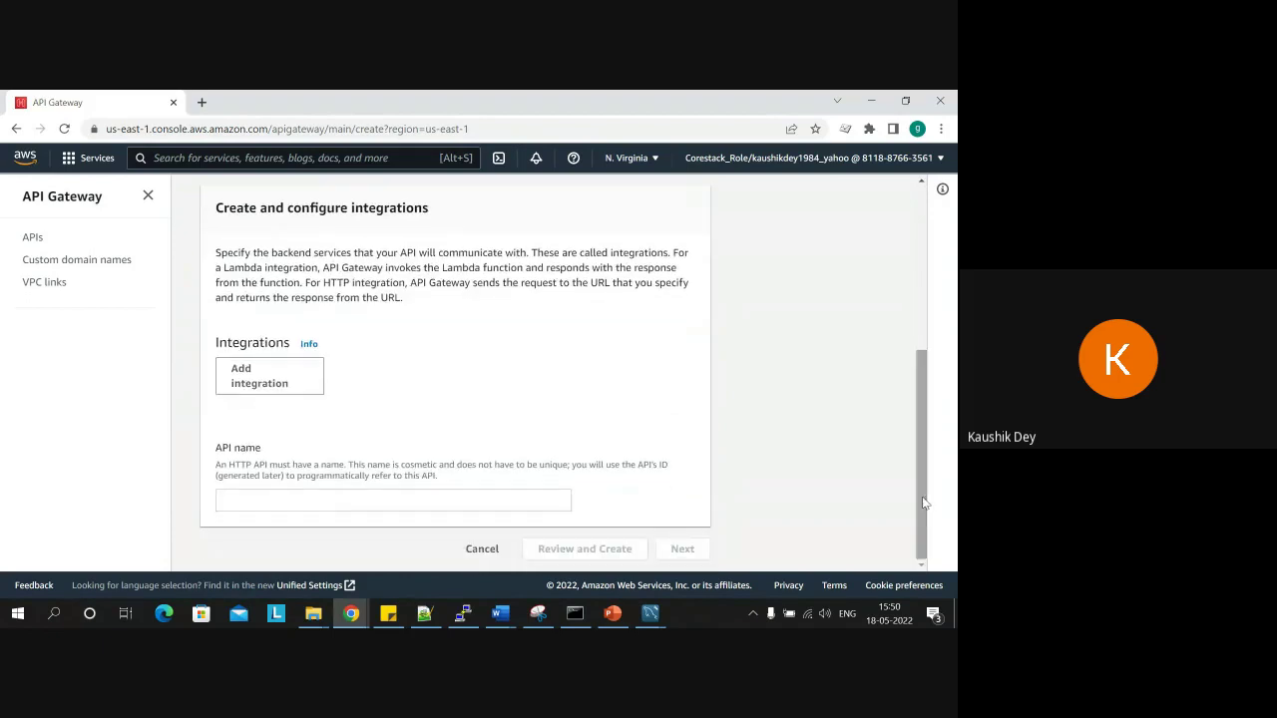
{"action": "left_click", "coordinate": [261, 381]}
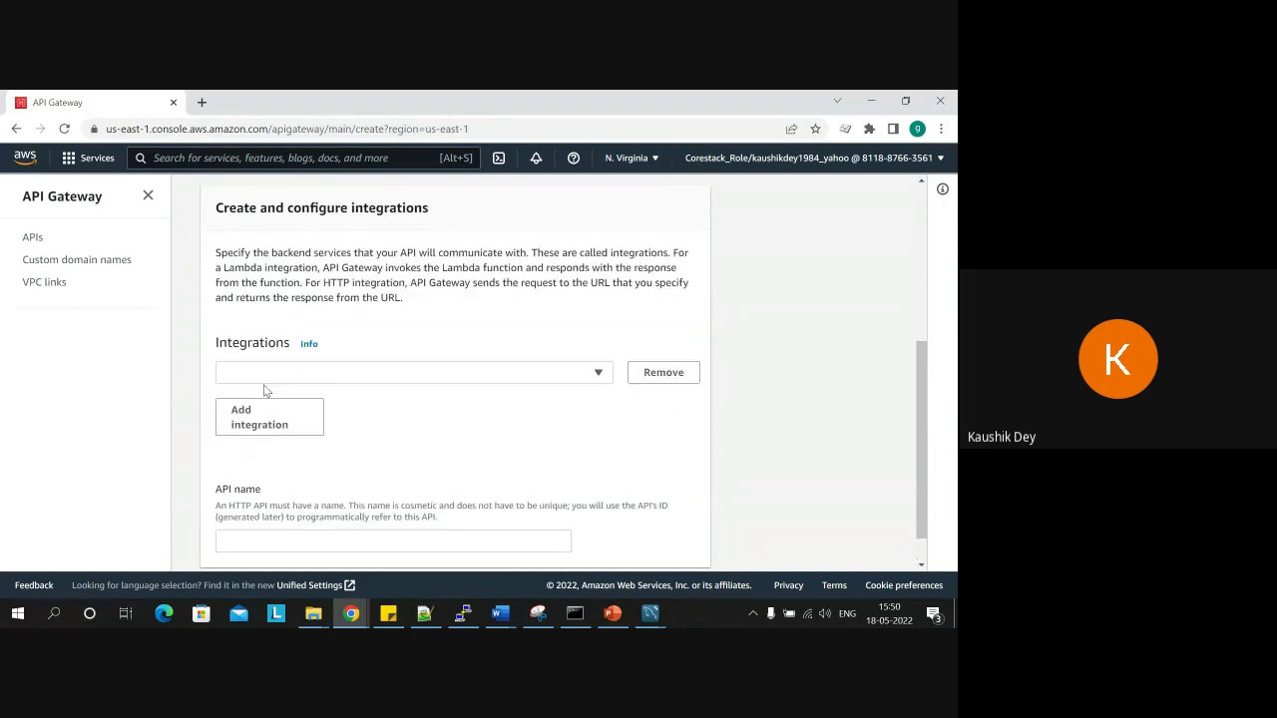
{"action": "left_click", "coordinate": [555, 372]}
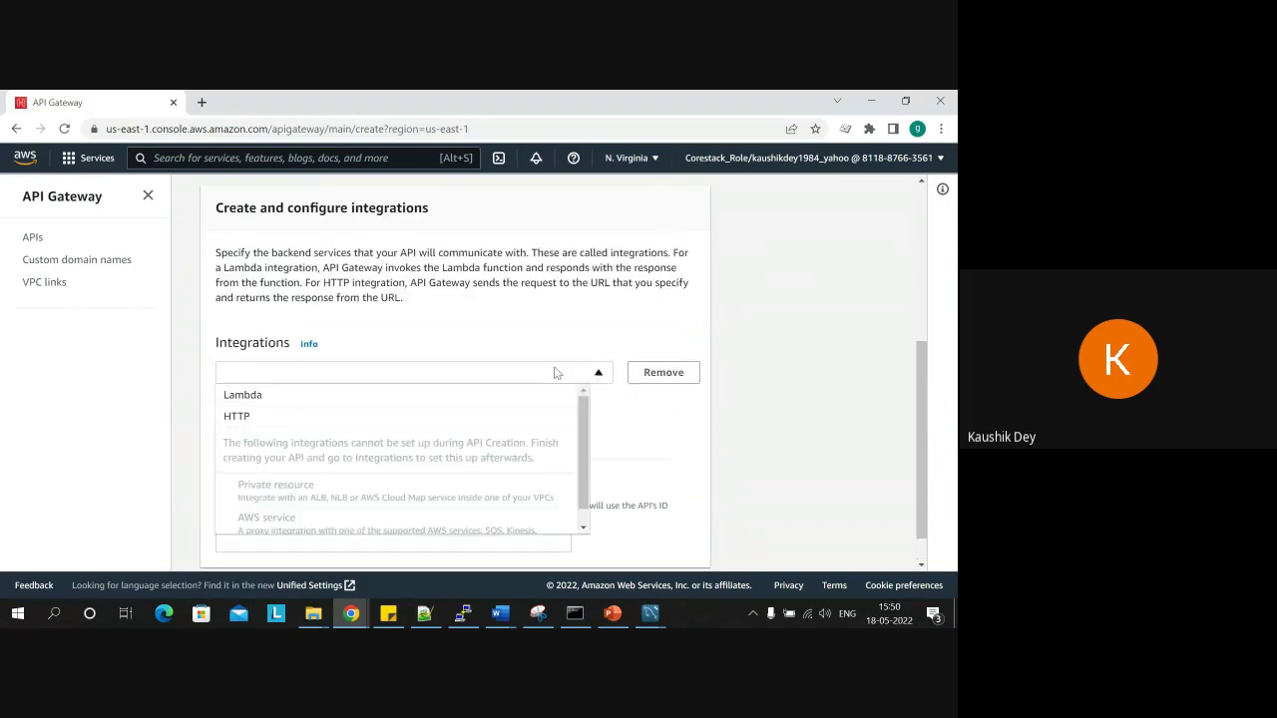
{"action": "left_click", "coordinate": [386, 419]}
{"action": "left_click", "coordinate": [379, 377]}
{"action": "left_click", "coordinate": [356, 394]}
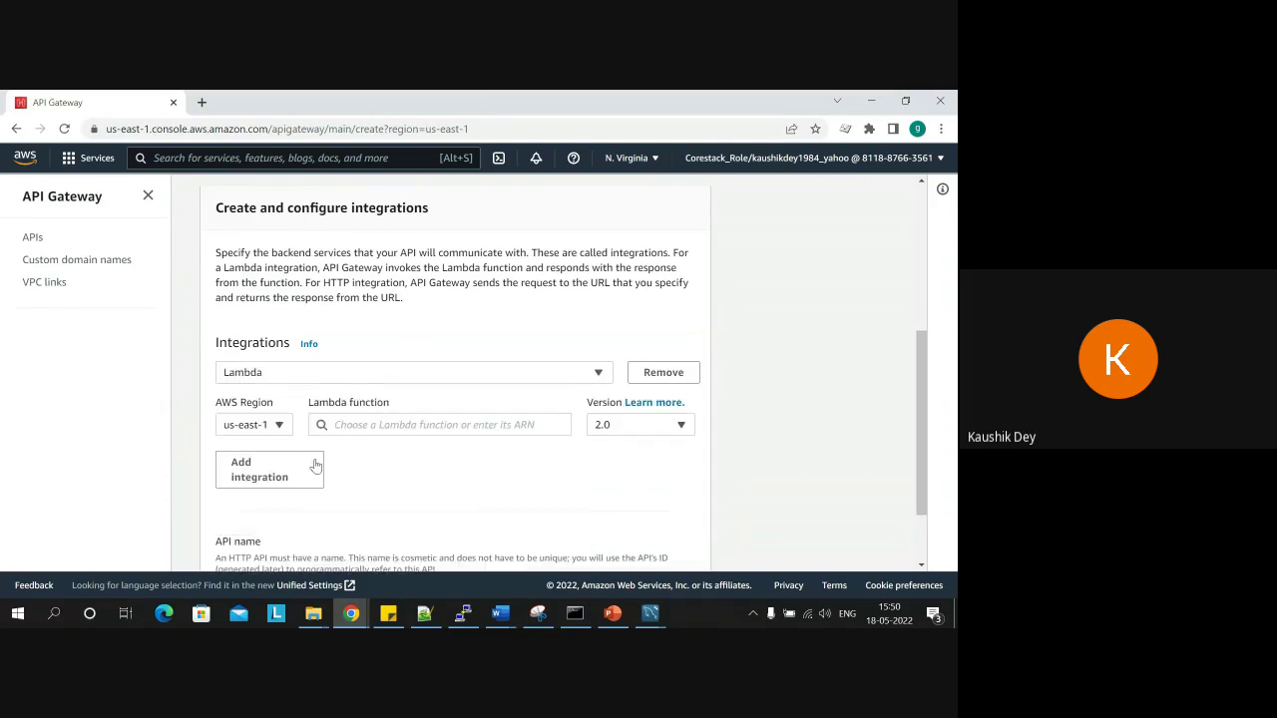
{"action": "left_click_drag", "start_coordinate": [918, 422], "coordinate": [919, 263]}
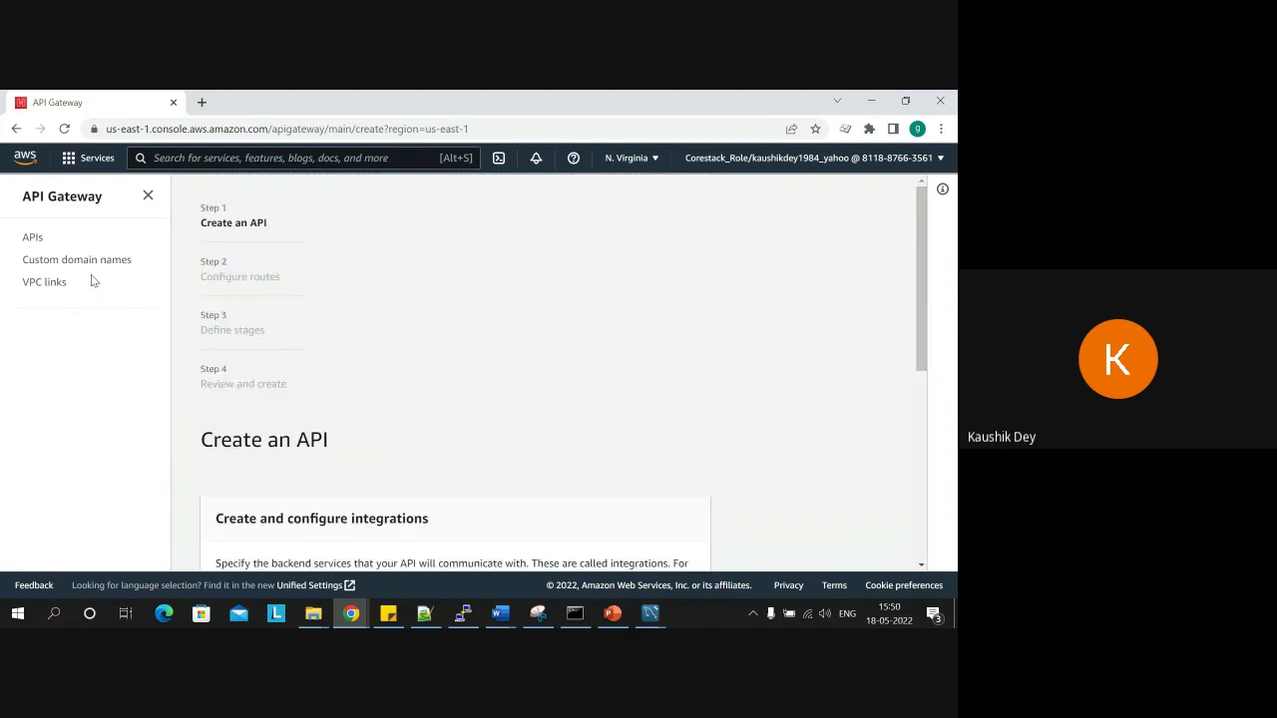
{"action": "left_click", "coordinate": [32, 238]}
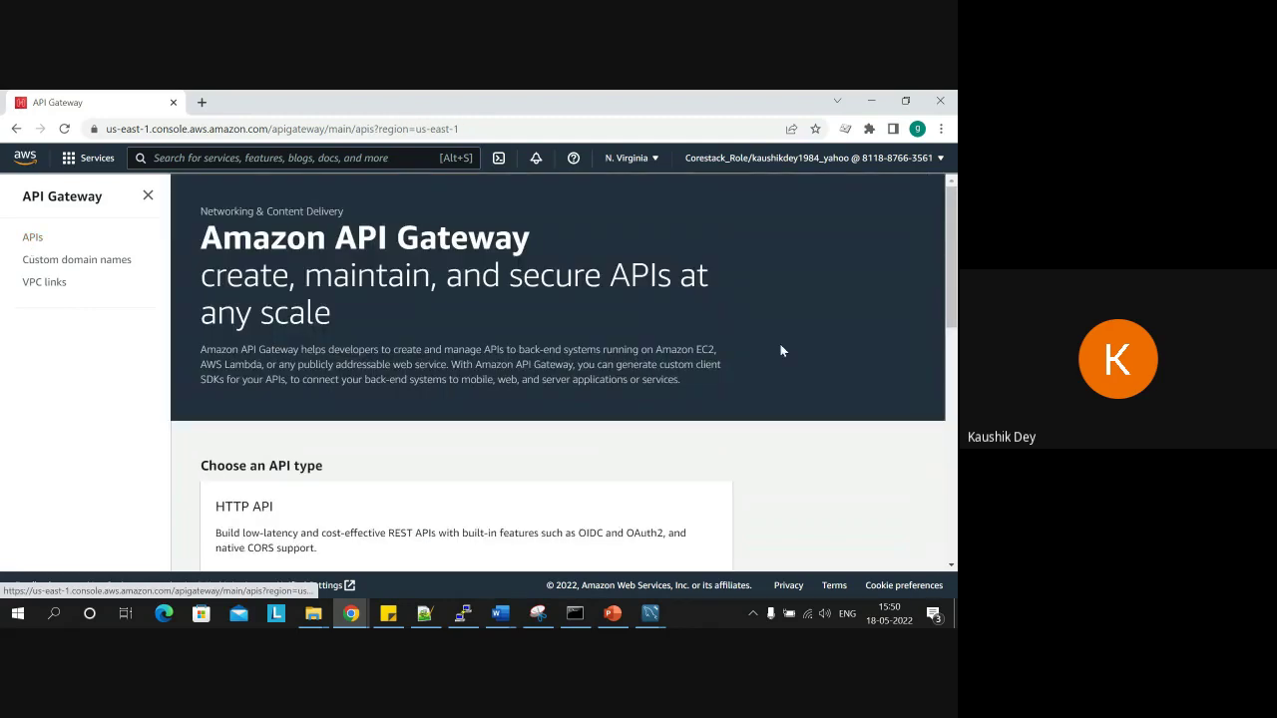
Step: Start a REST API with New API selected, leaving name and description empty
{"action": "scroll", "coordinate": [672, 548], "scroll_direction": "down", "scroll_amount": 5}
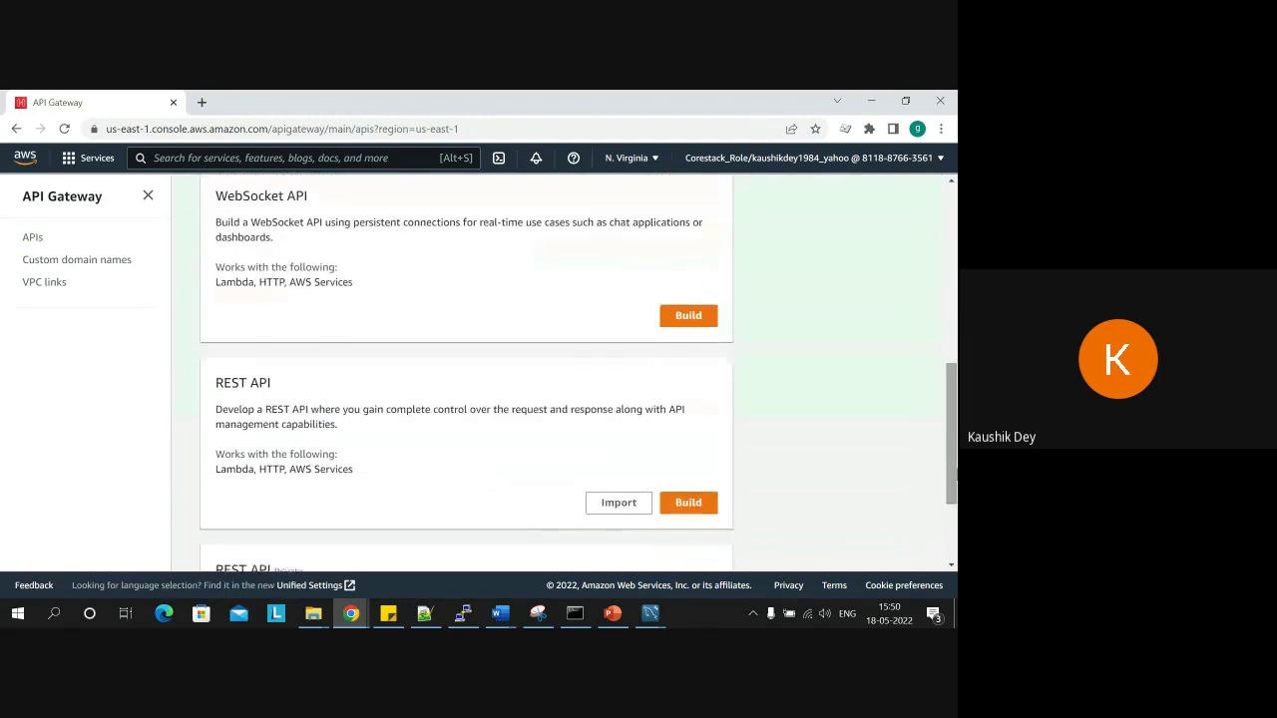
{"action": "left_click", "coordinate": [688, 503]}
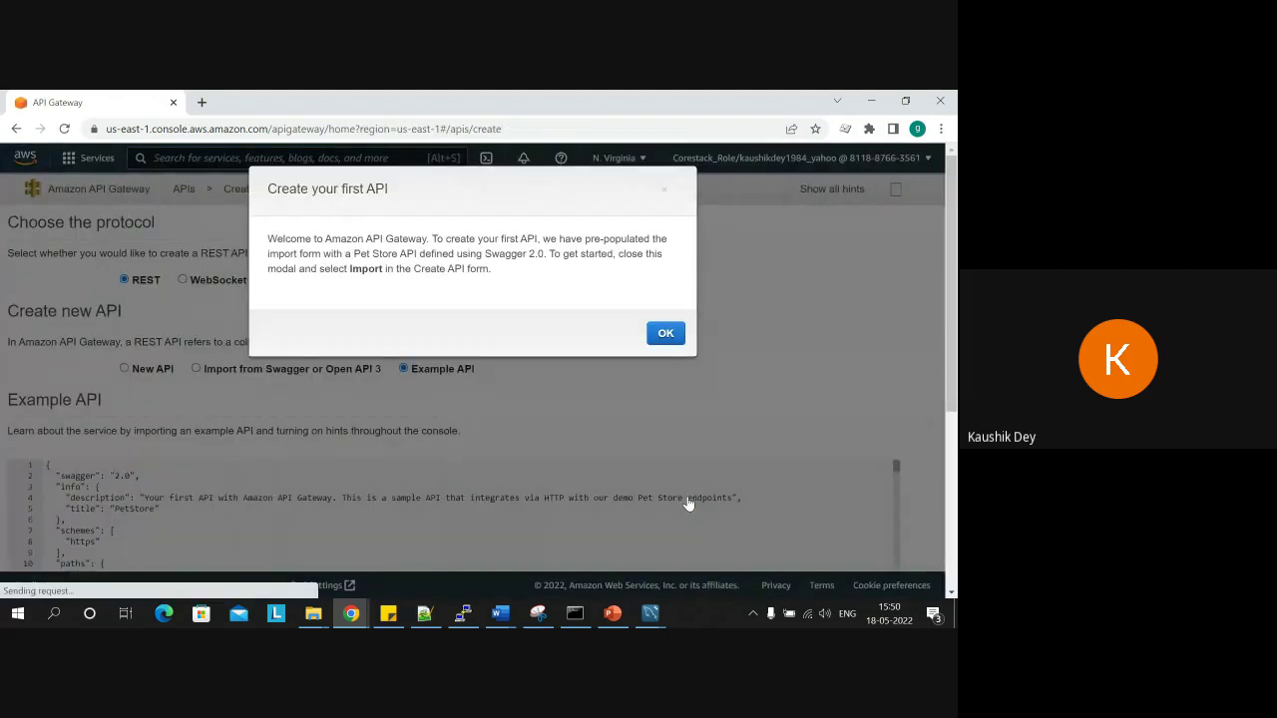
{"action": "left_click", "coordinate": [660, 337]}
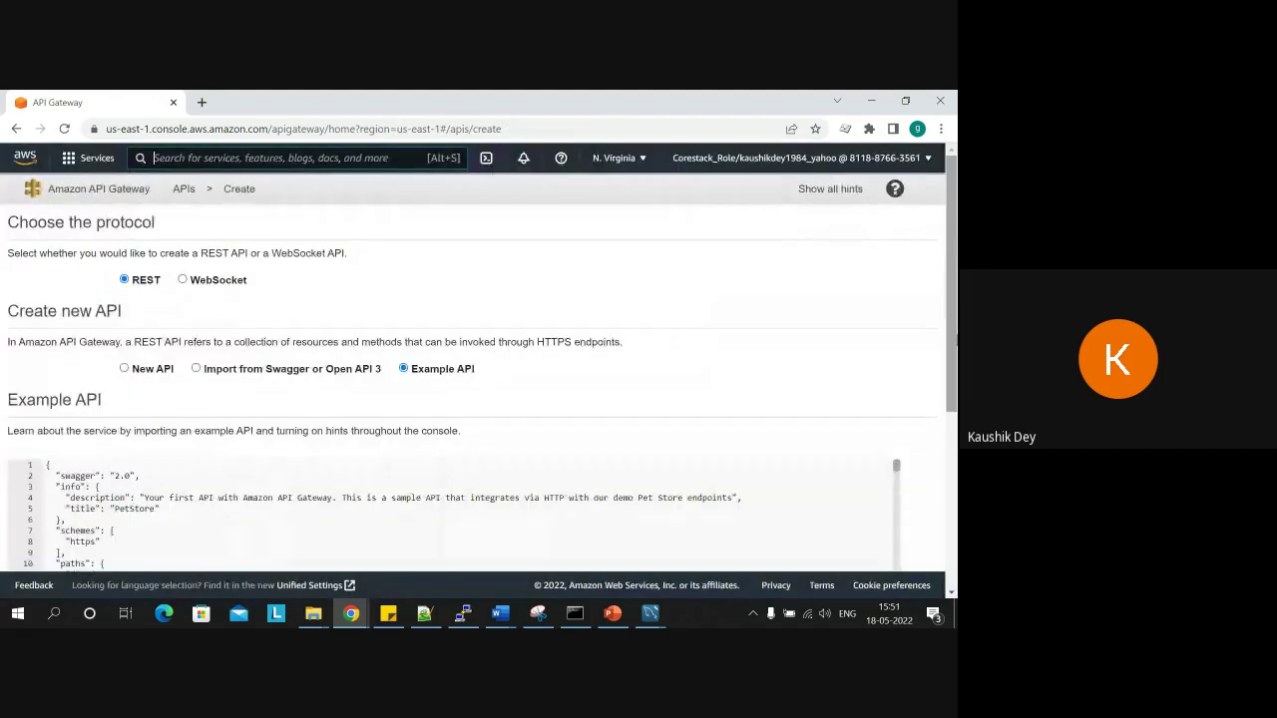
{"action": "left_click_drag", "start_coordinate": [954, 319], "coordinate": [948, 382]}
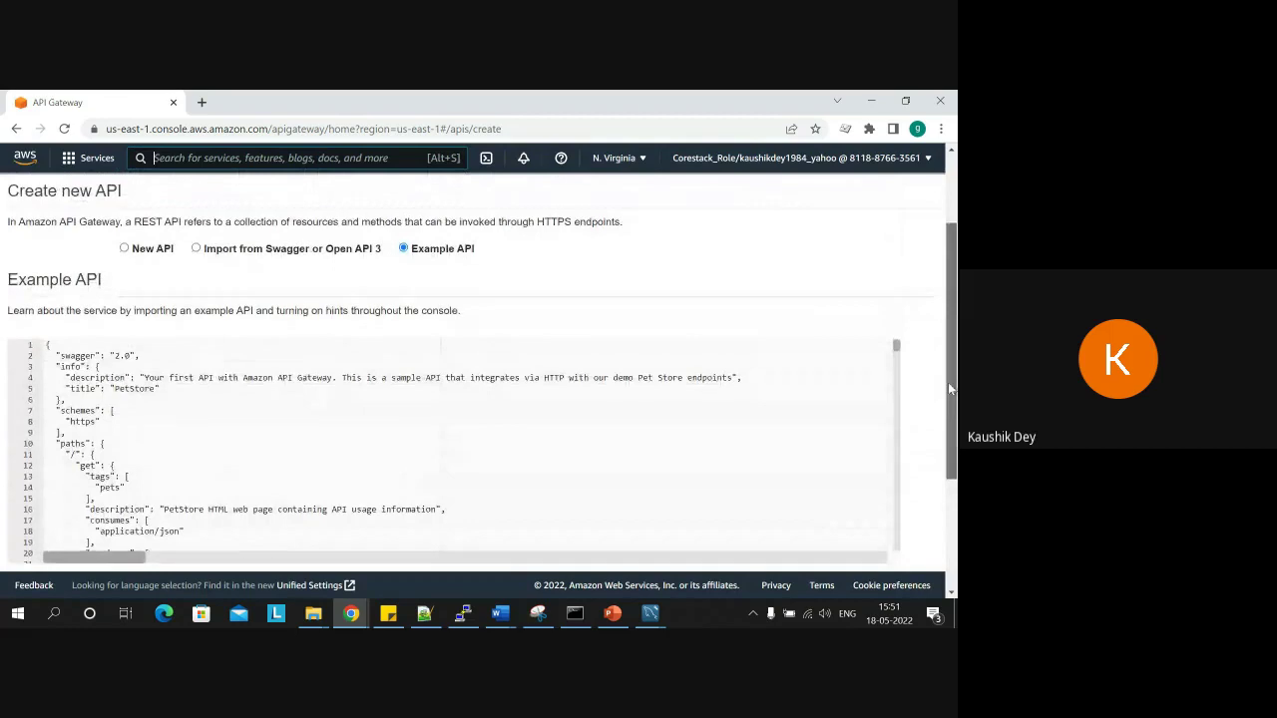
{"action": "left_click", "coordinate": [126, 248]}
{"action": "left_click", "coordinate": [265, 419]}
{"action": "left_click", "coordinate": [258, 451]}
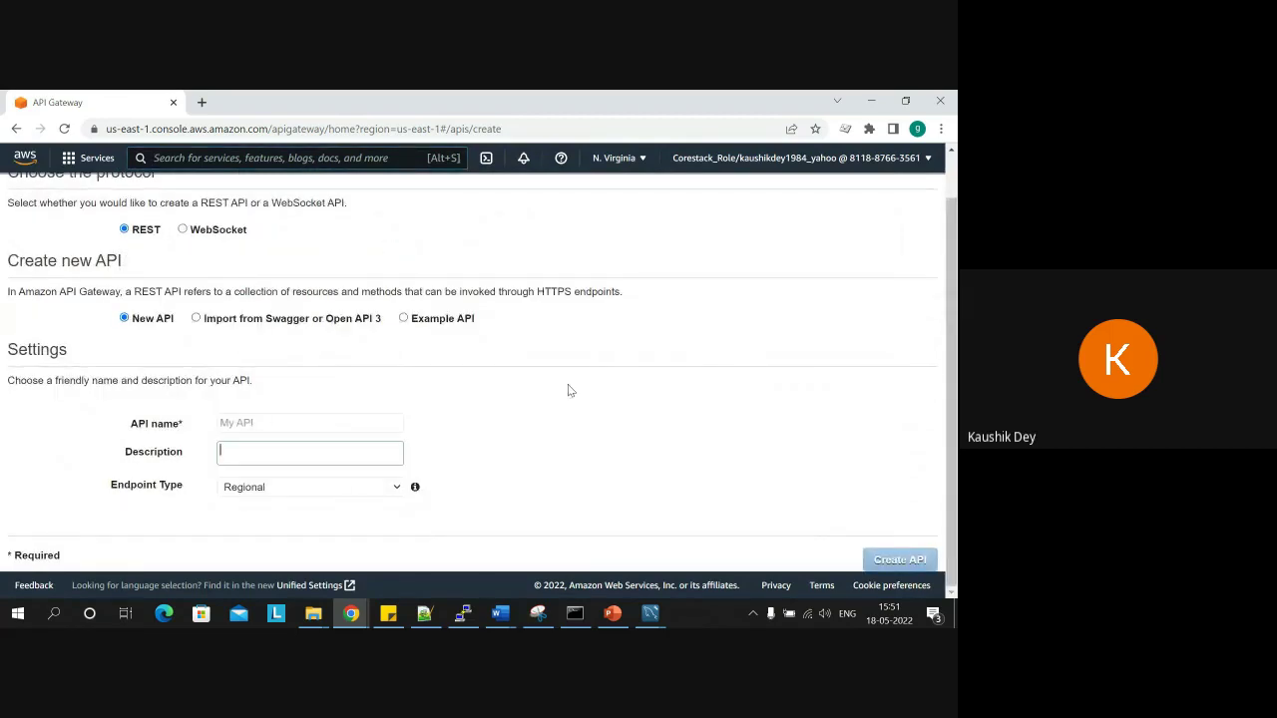
{"action": "scroll", "coordinate": [955, 232], "scroll_direction": "up", "scroll_amount": 1}
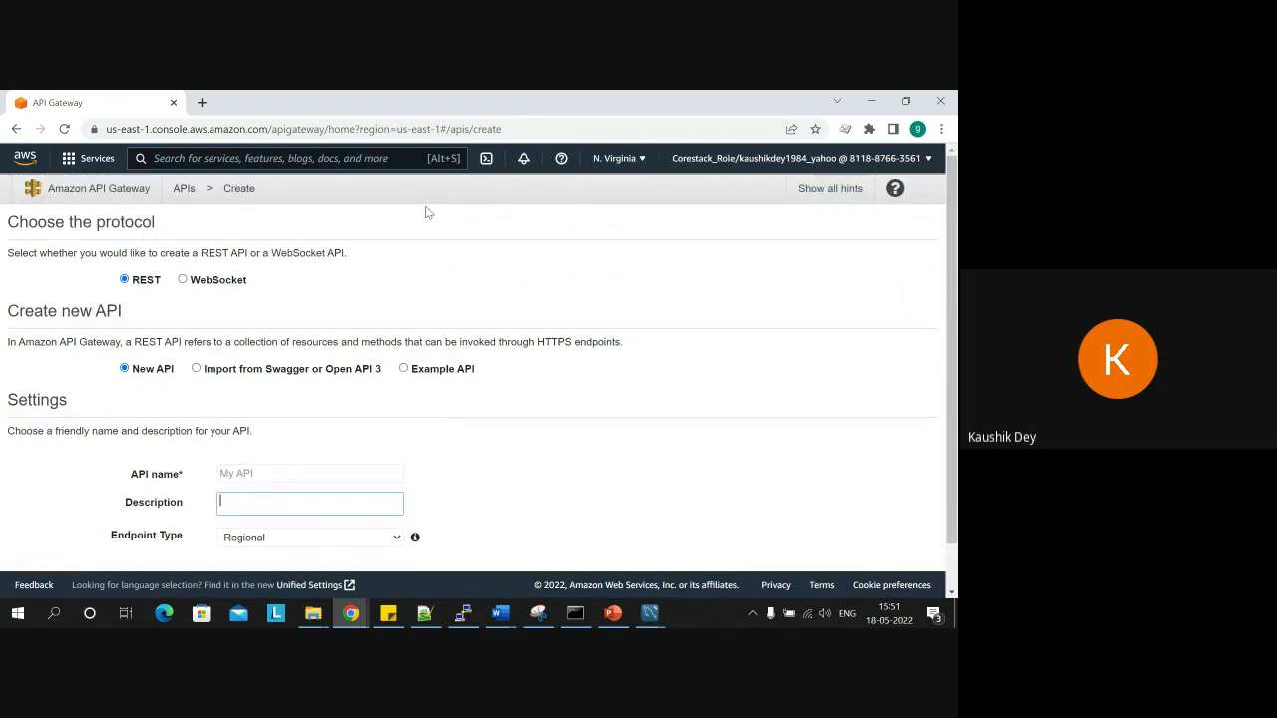
{"action": "left_click", "coordinate": [342, 217]}
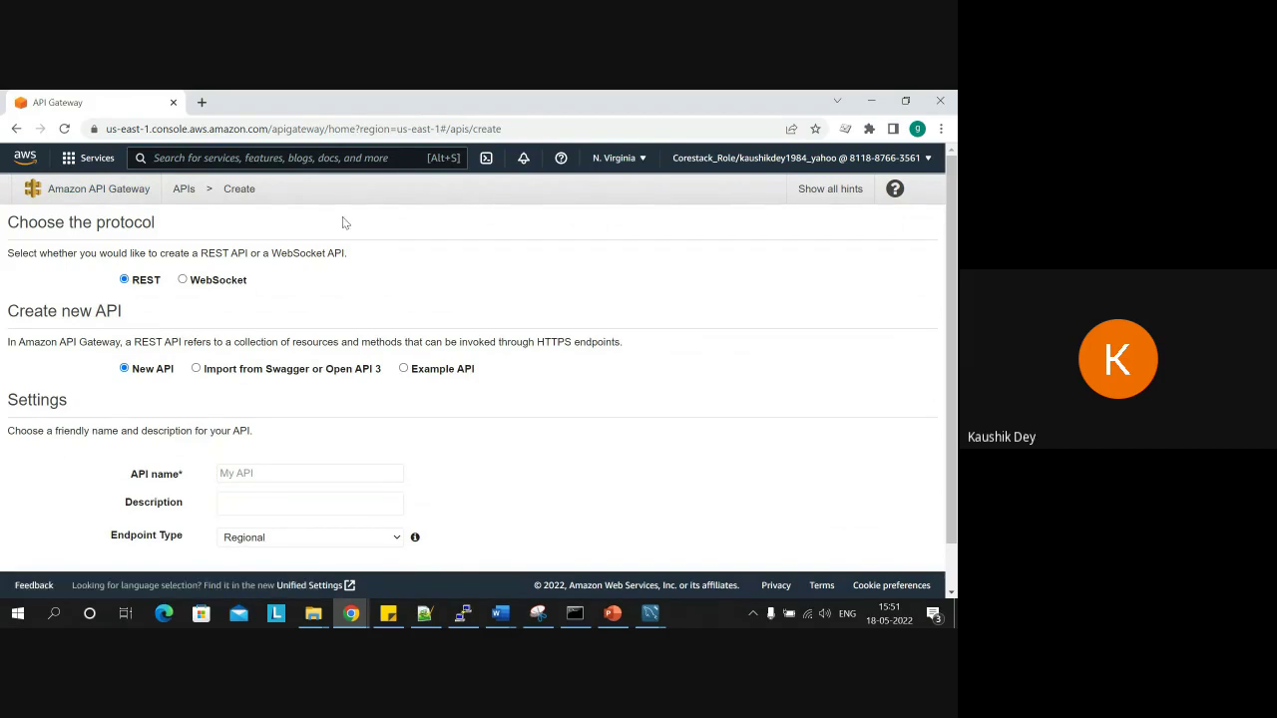
Step: Bring MySQL Workbench forward and move its new connection dialog fully into view
{"action": "left_click", "coordinate": [650, 613]}
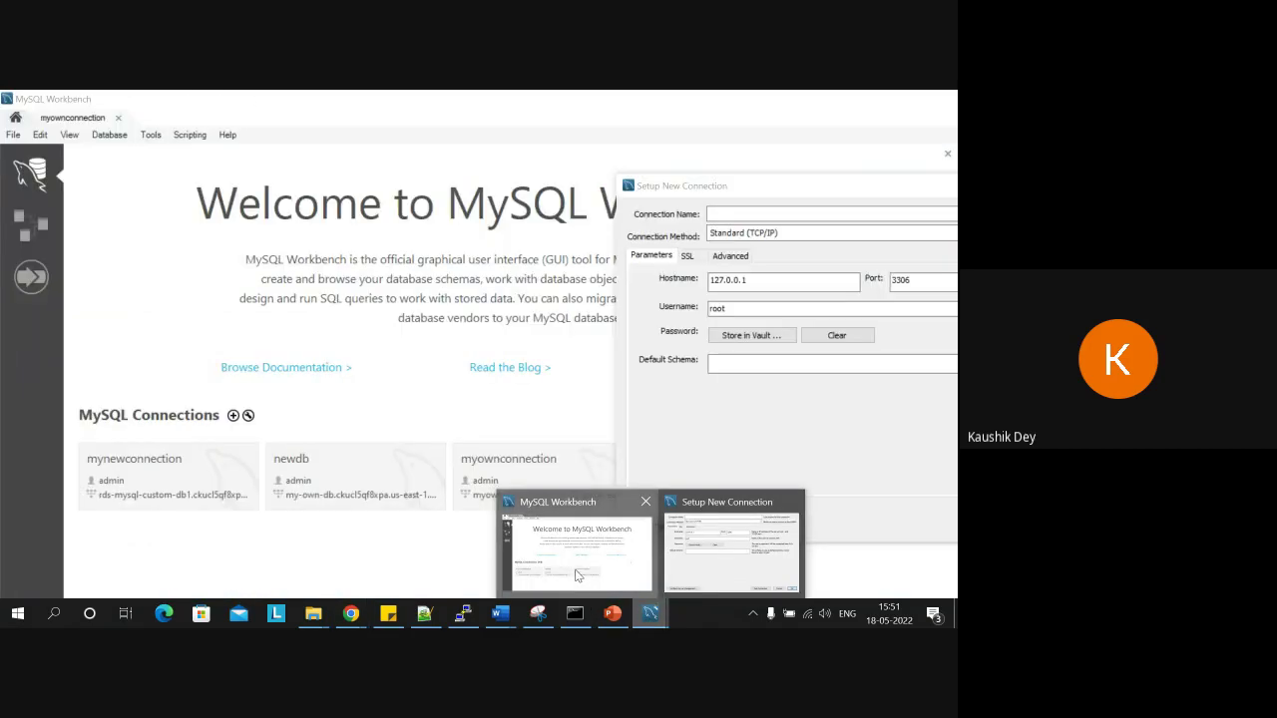
{"action": "left_click", "coordinate": [575, 569]}
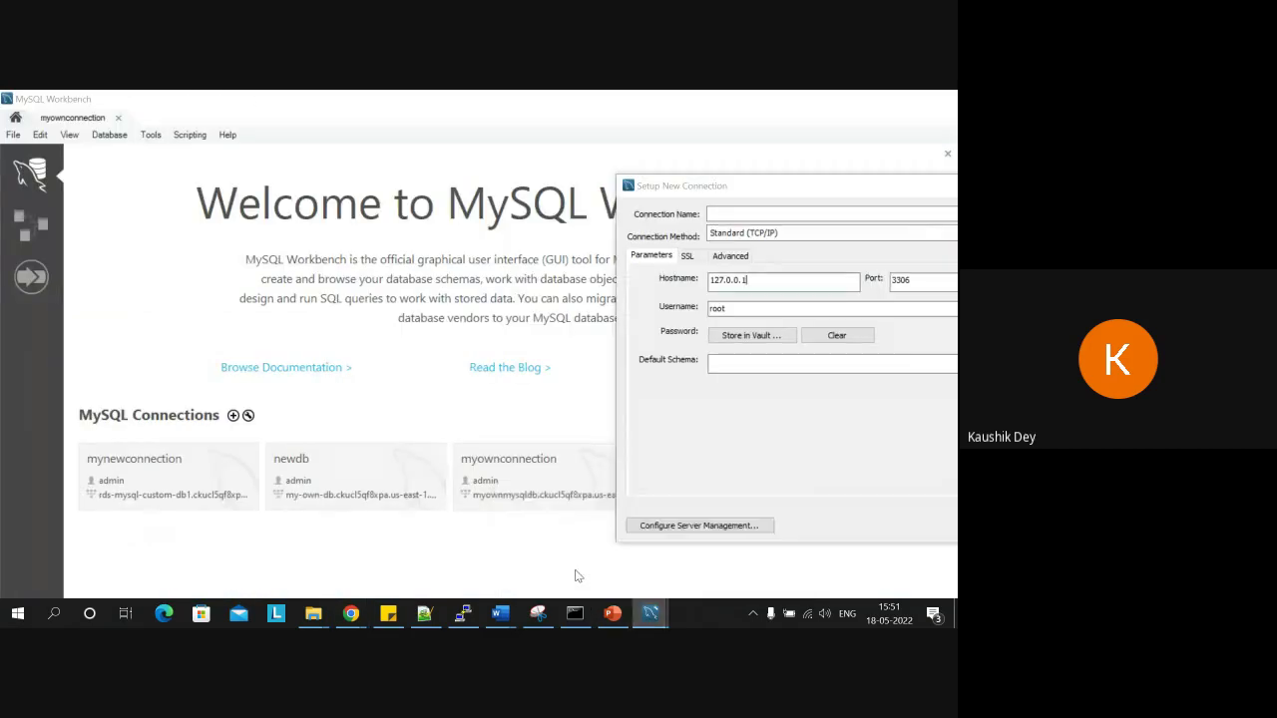
{"action": "left_click_drag", "start_coordinate": [800, 202], "coordinate": [572, 227]}
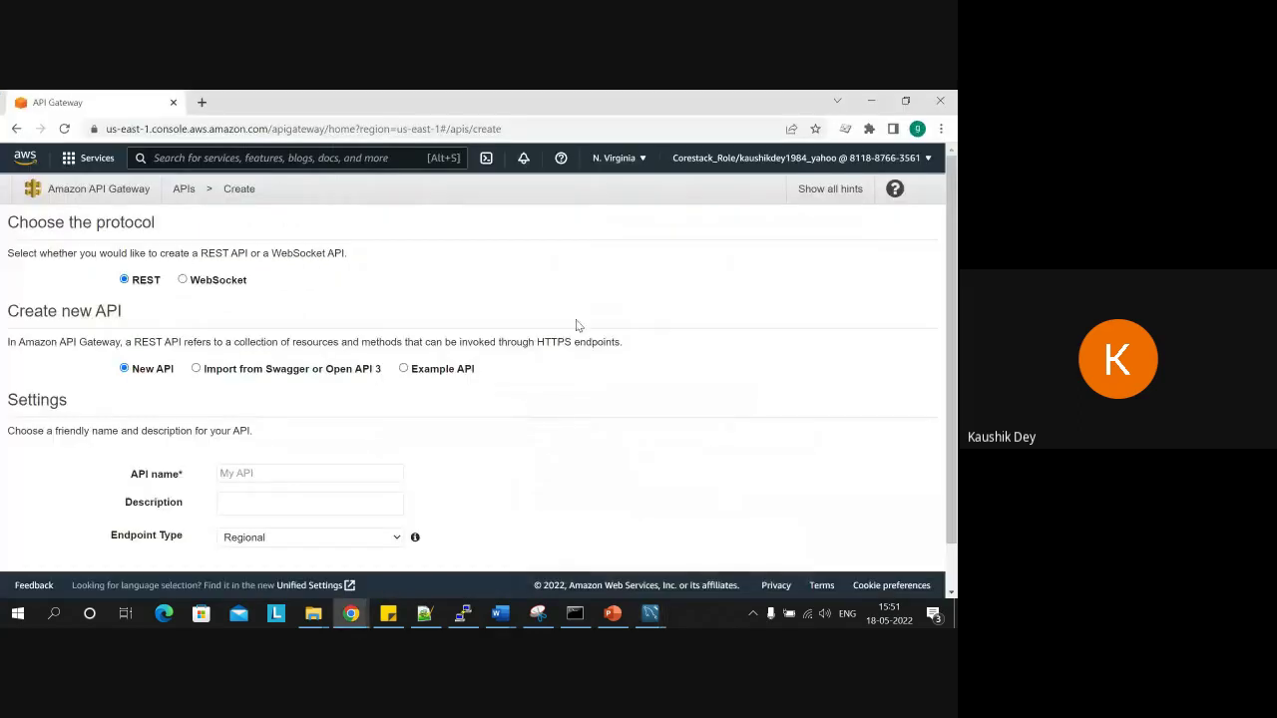
{"action": "mouse_move", "coordinate": [949, 253]}
{"action": "left_mouse_down"}
{"action": "mouse_move", "coordinate": [950, 298]}
{"action": "mouse_move", "coordinate": [948, 258]}
{"action": "left_mouse_up"}
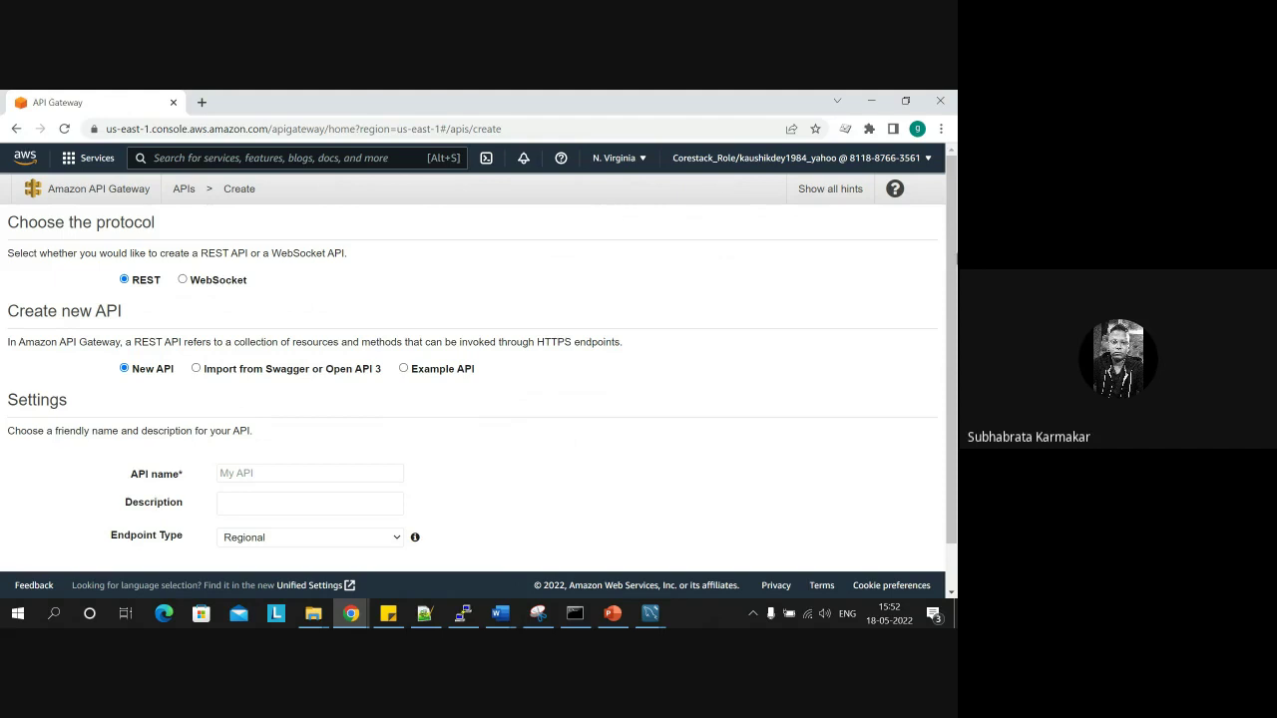
{"action": "scroll", "coordinate": [954, 275], "scroll_direction": "down", "scroll_amount": 1}
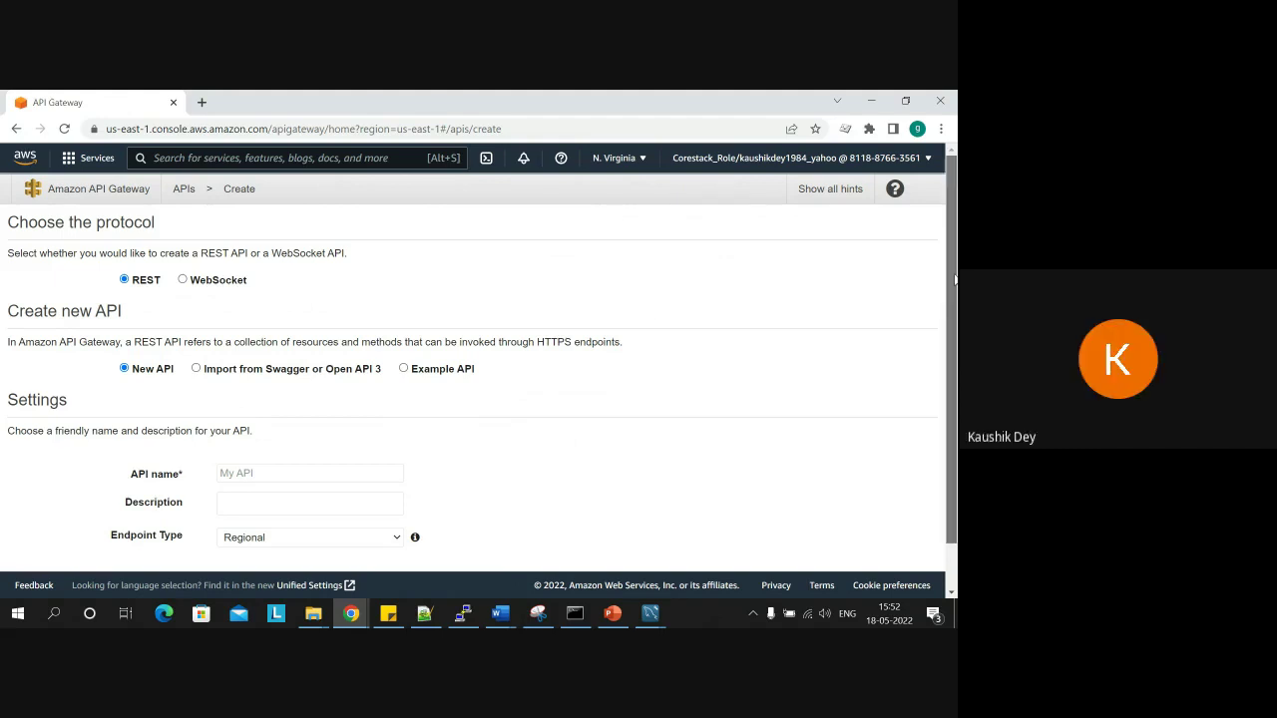
{"action": "scroll", "coordinate": [953, 274], "scroll_direction": "up", "scroll_amount": 1}
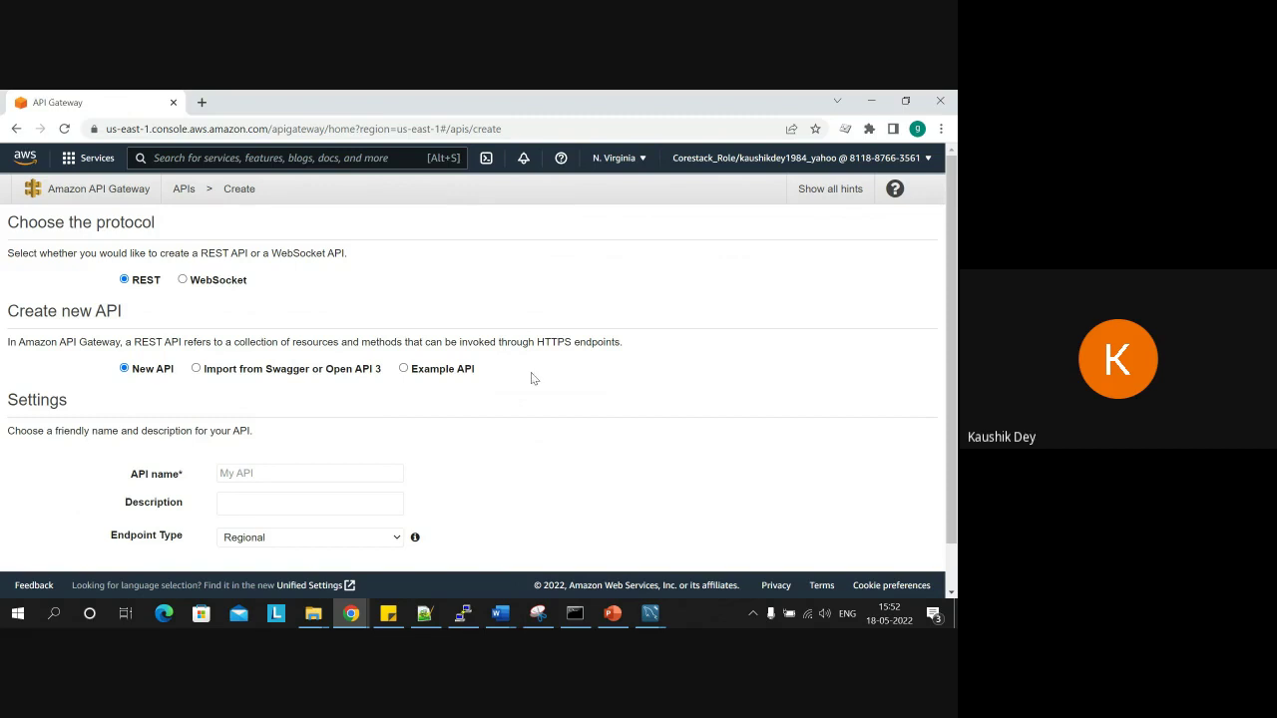
{"action": "scroll", "coordinate": [953, 399], "scroll_direction": "down", "scroll_amount": 1}
{"action": "scroll", "coordinate": [943, 360], "scroll_direction": "up", "scroll_amount": 1}
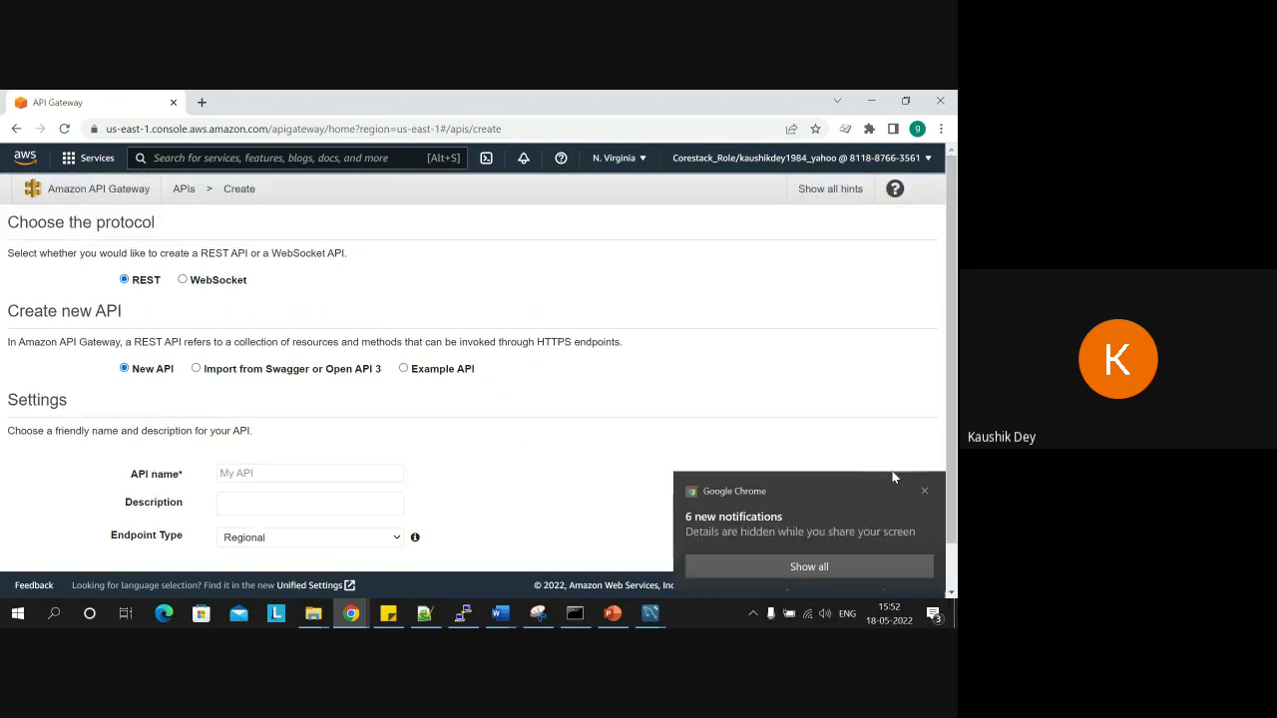
{"action": "left_click", "coordinate": [925, 493]}
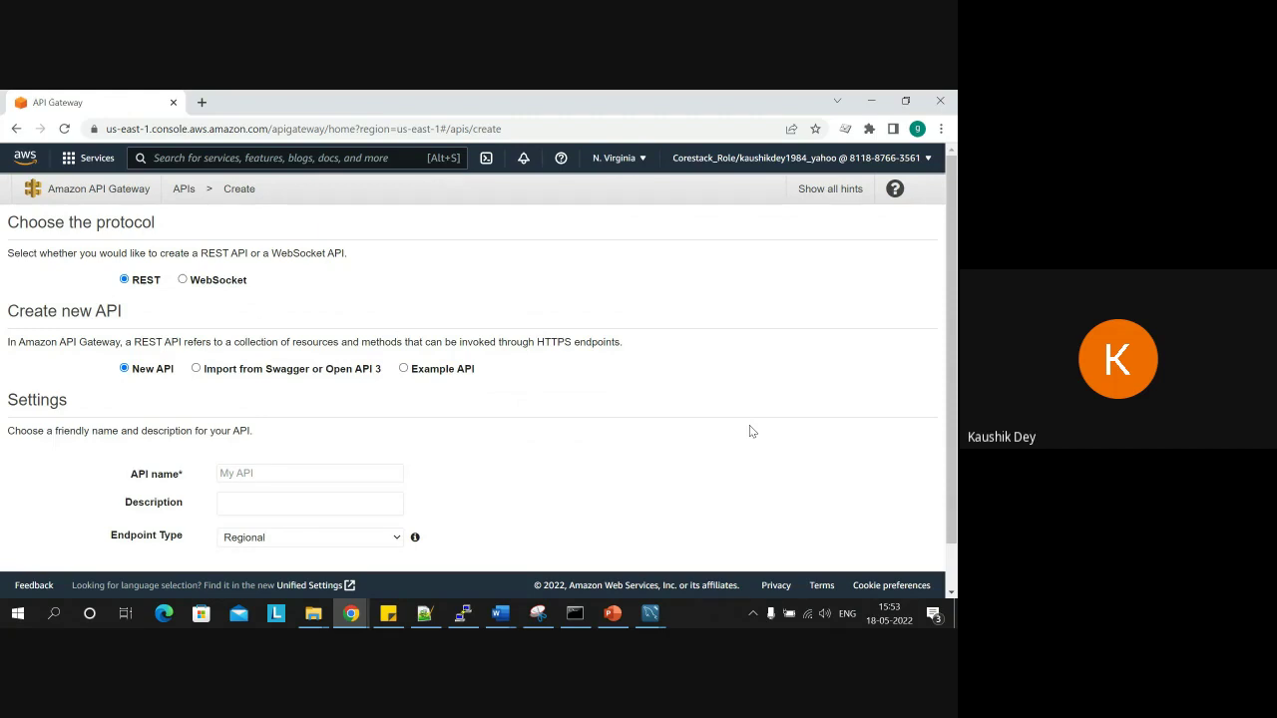
{"action": "left_click", "coordinate": [351, 614]}
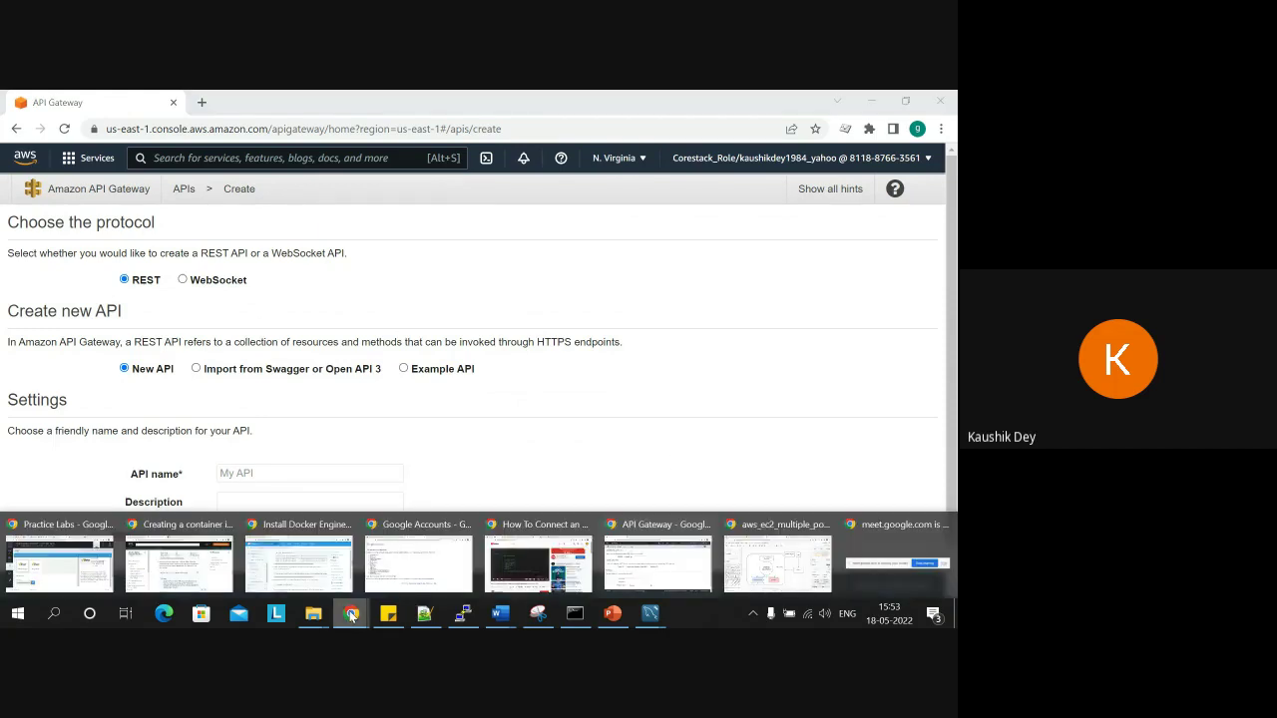
Step: Browse diagrams.net Page-1, Page-3 and Page-2, then switch to the rds_connectivity Word document
{"action": "left_click", "coordinate": [777, 558]}
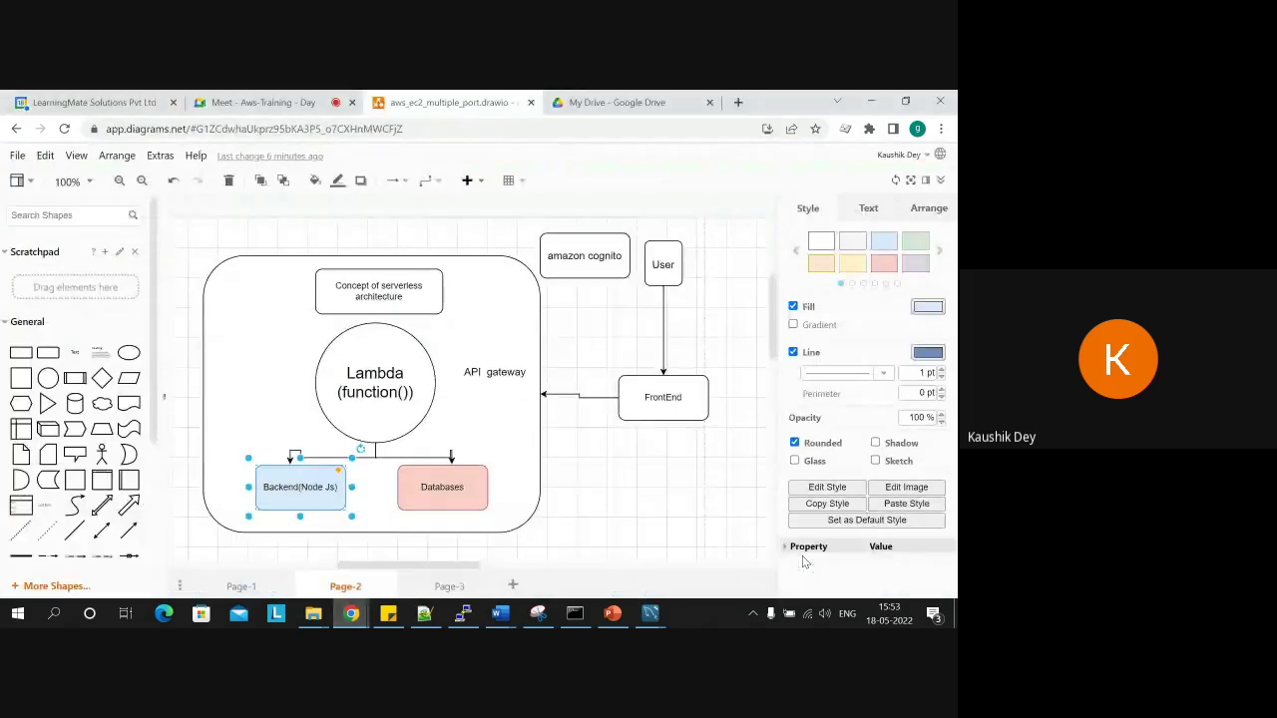
{"action": "left_click", "coordinate": [247, 586]}
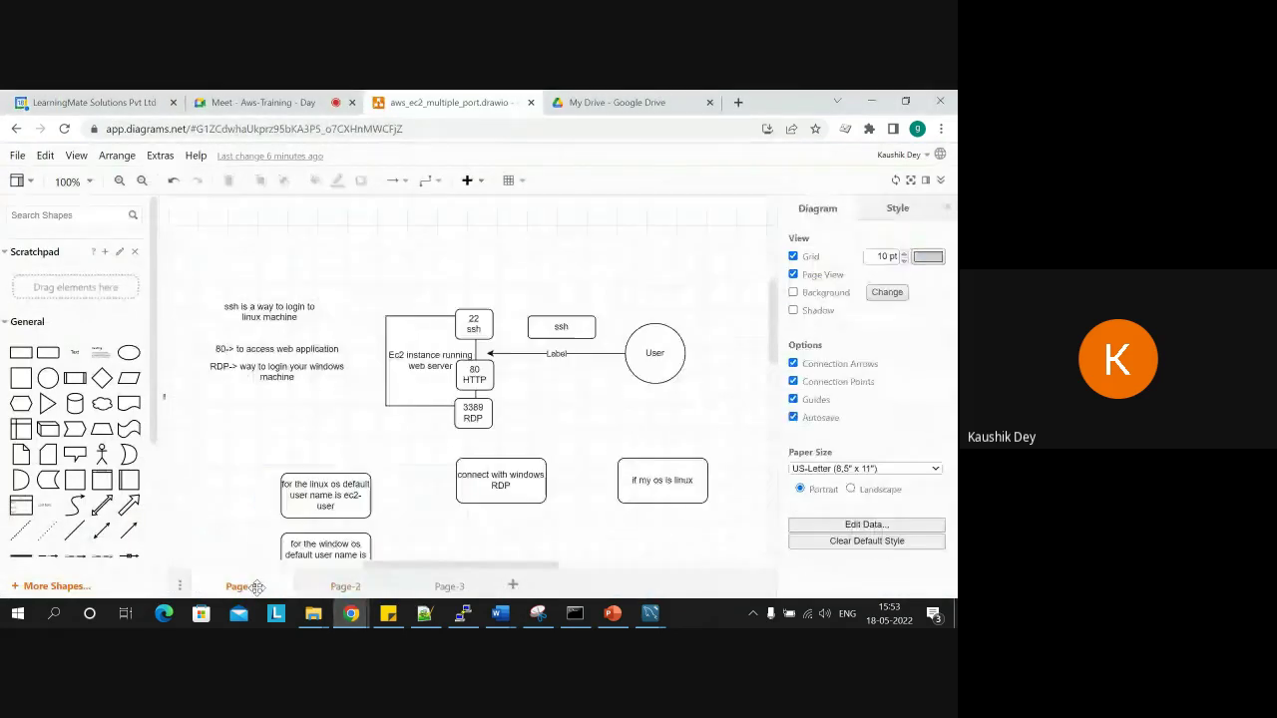
{"action": "left_click", "coordinate": [344, 589]}
{"action": "left_click", "coordinate": [445, 586]}
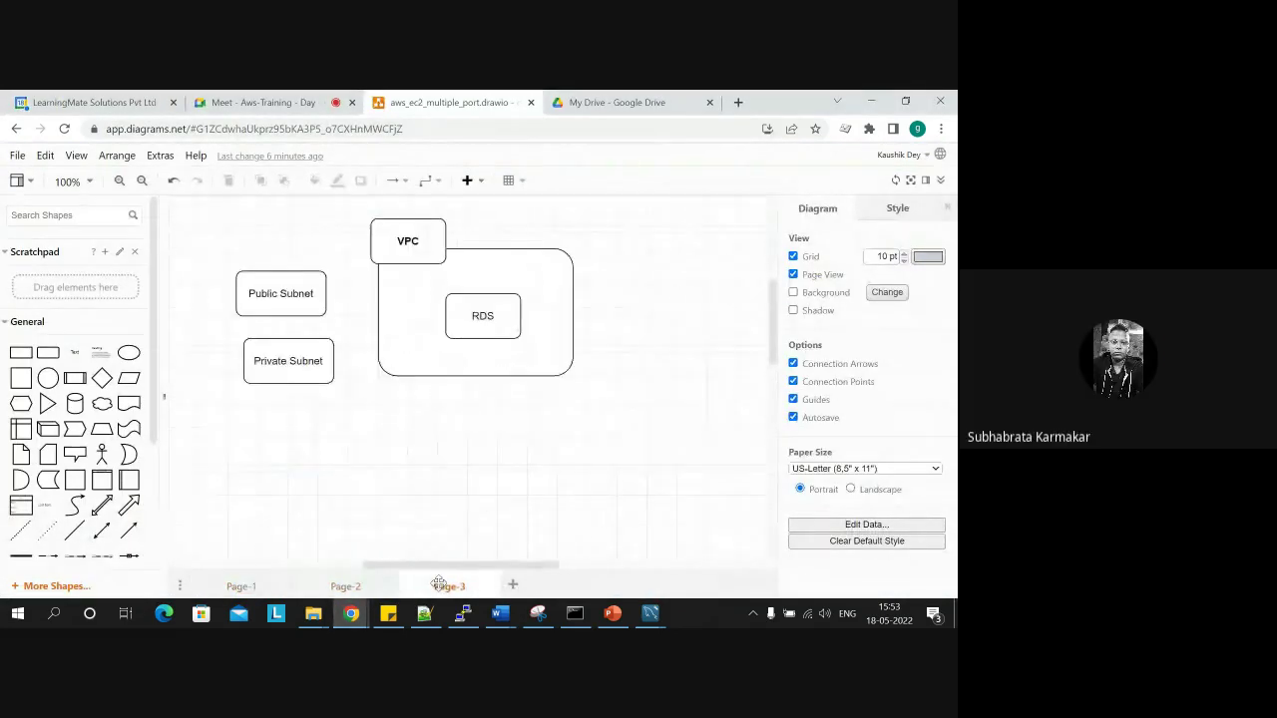
{"action": "left_click", "coordinate": [339, 585]}
{"action": "left_click", "coordinate": [496, 617]}
{"action": "left_click", "coordinate": [399, 561]}
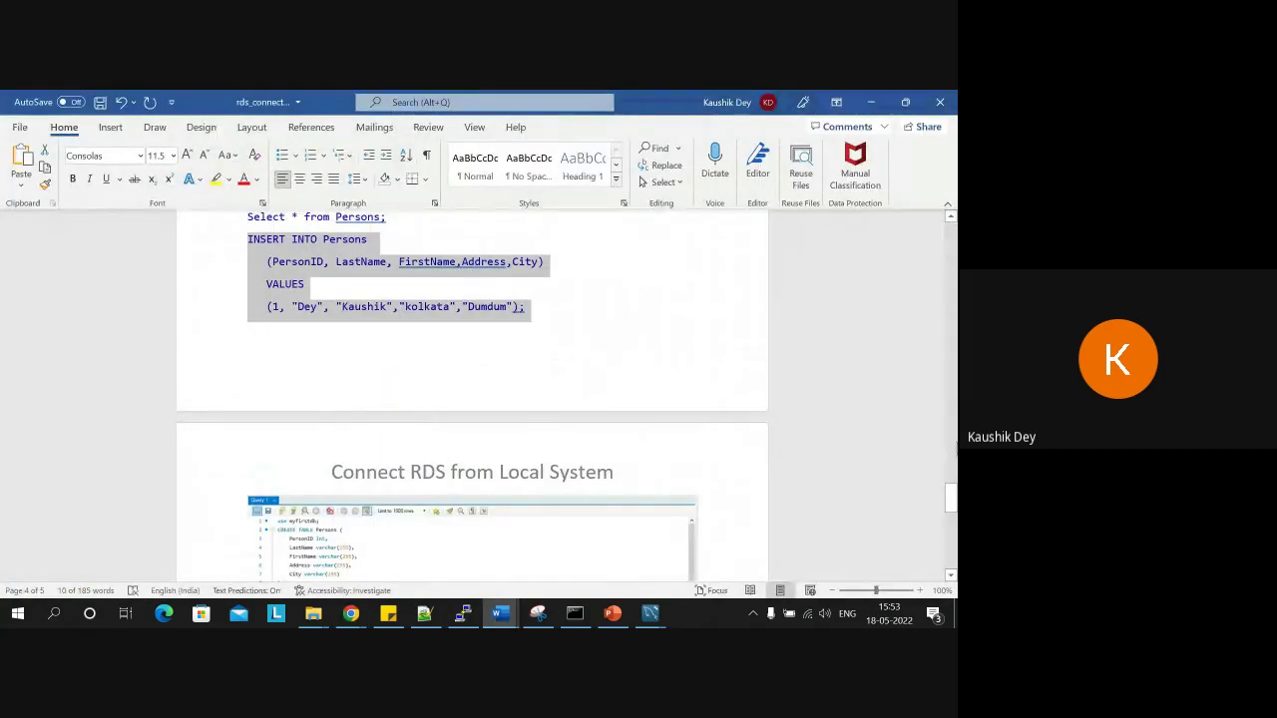
Step: Browse Document2's ECS notes, then minimize it to return to rds_connectivity.docx
{"action": "mouse_move", "coordinate": [945, 498]}
{"action": "left_mouse_down"}
{"action": "mouse_move", "coordinate": [949, 356]}
{"action": "mouse_move", "coordinate": [912, 126]}
{"action": "mouse_move", "coordinate": [947, 329]}
{"action": "mouse_move", "coordinate": [950, 519]}
{"action": "left_mouse_up"}
{"action": "left_click", "coordinate": [499, 612]}
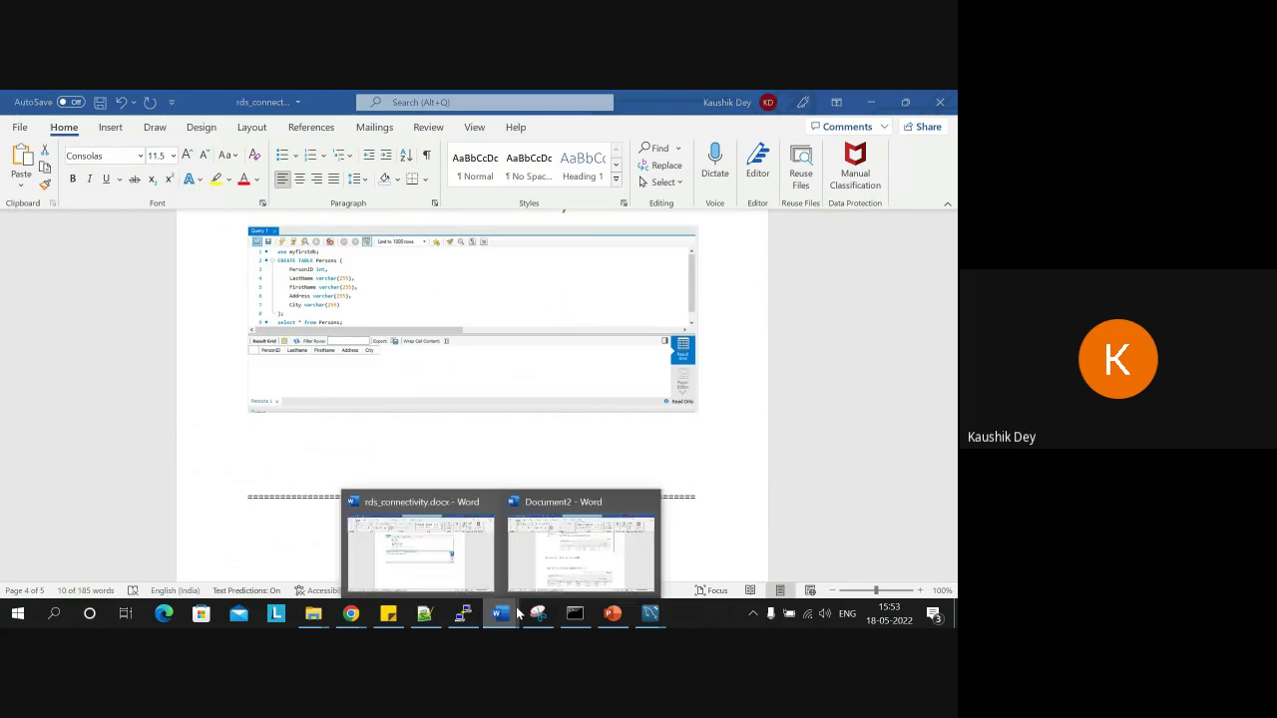
{"action": "left_click", "coordinate": [586, 579]}
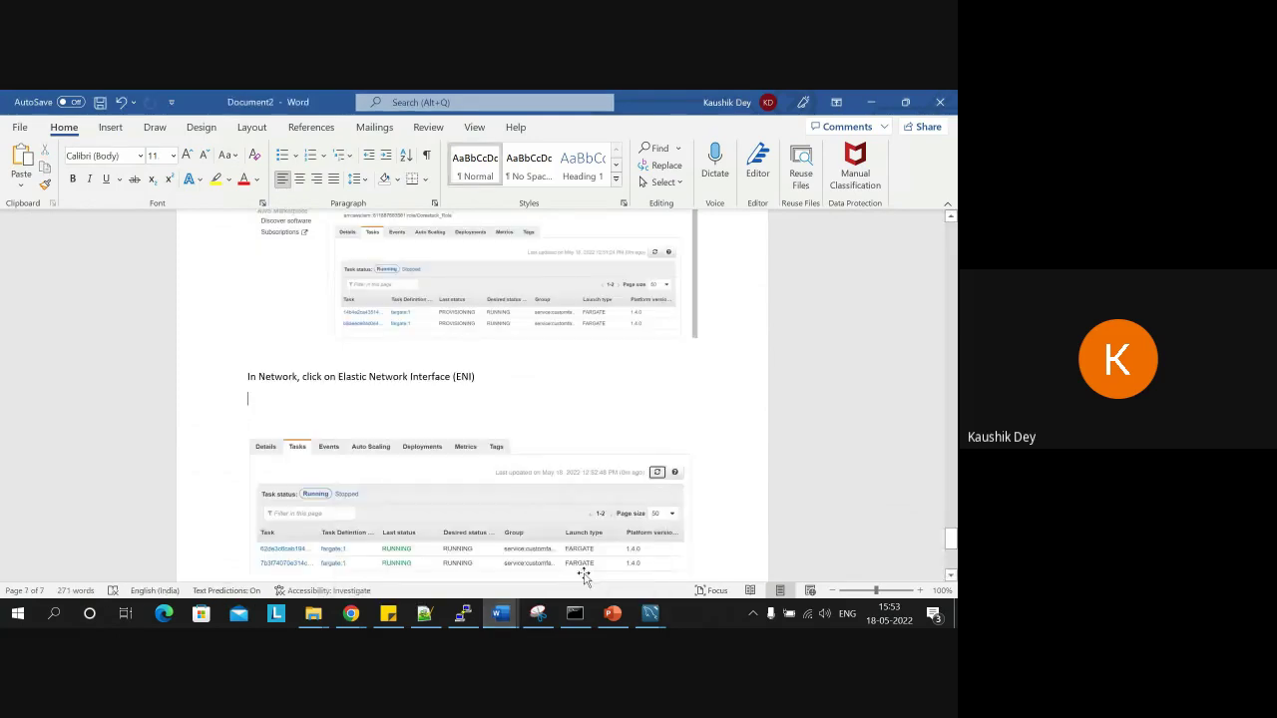
{"action": "left_click_drag", "start_coordinate": [950, 538], "coordinate": [864, 243]}
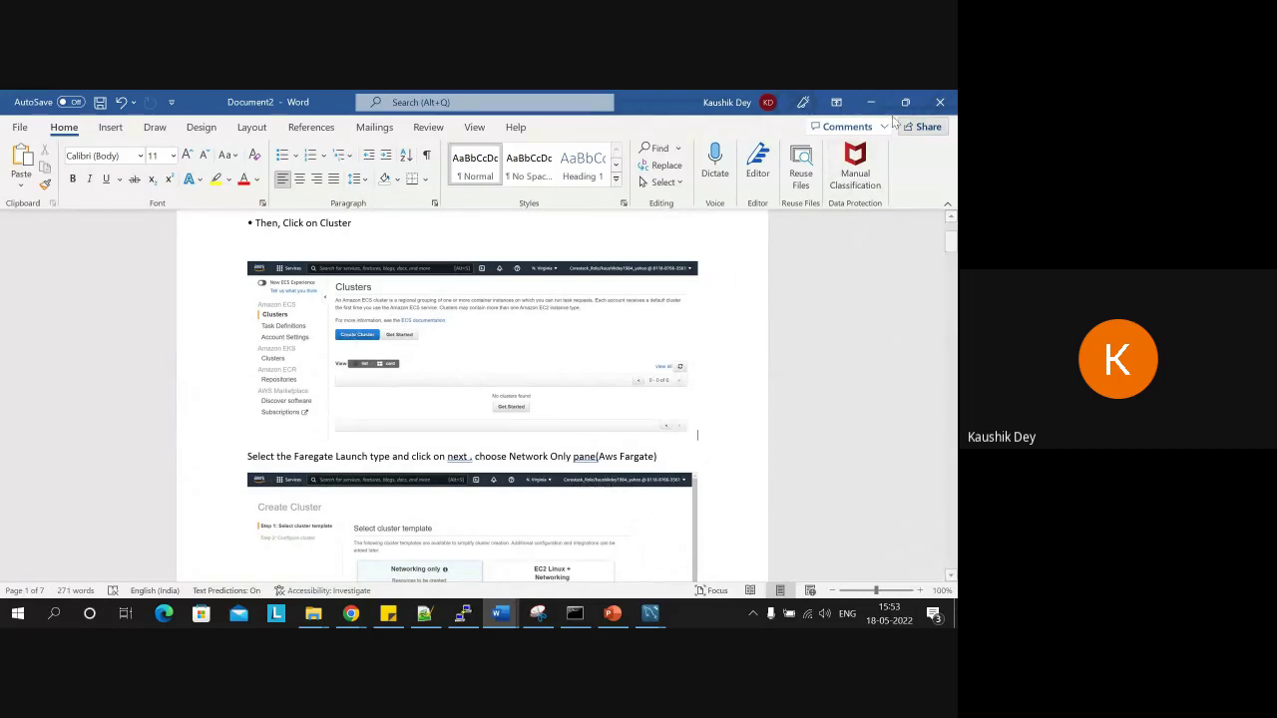
{"action": "left_click", "coordinate": [874, 101]}
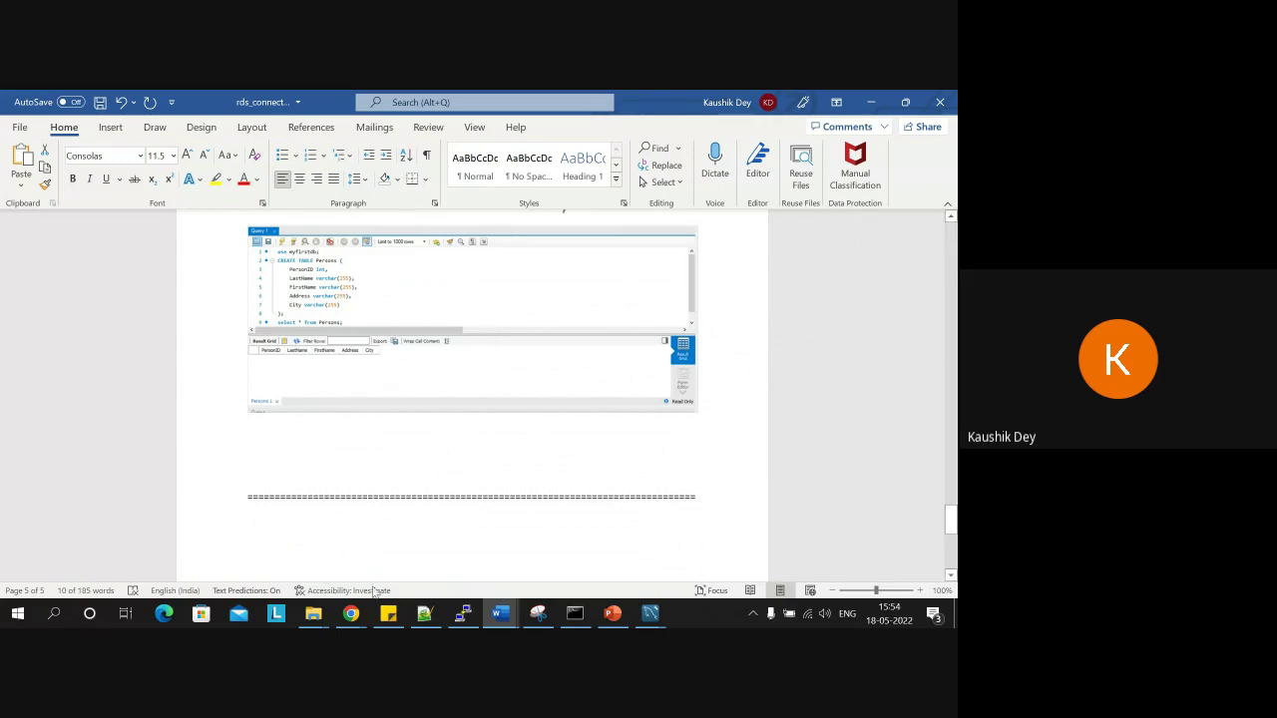
{"action": "left_click", "coordinate": [349, 616]}
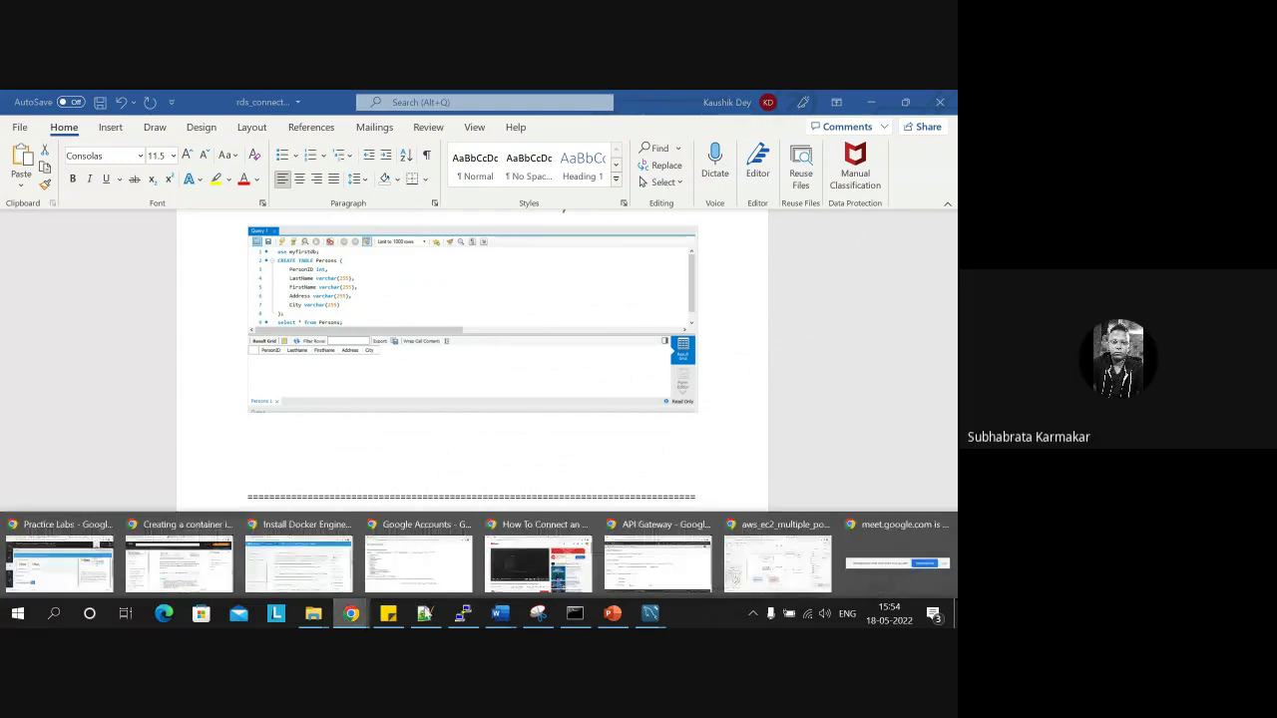
Step: Bring the Google Meet 'Aws-Training - Day - 6' call tab to the front in Chrome
{"action": "mouse_move", "coordinate": [640, 576]}
{"action": "mouse_move", "coordinate": [451, 585]}
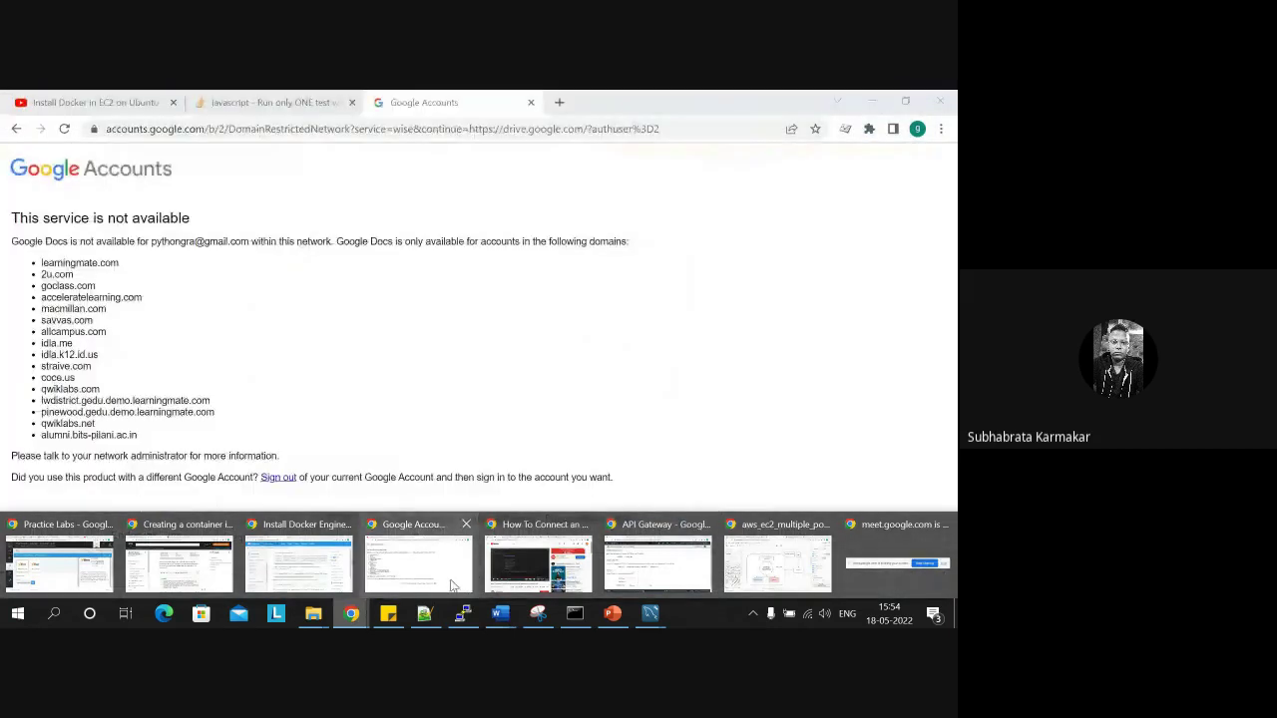
{"action": "mouse_move", "coordinate": [301, 577]}
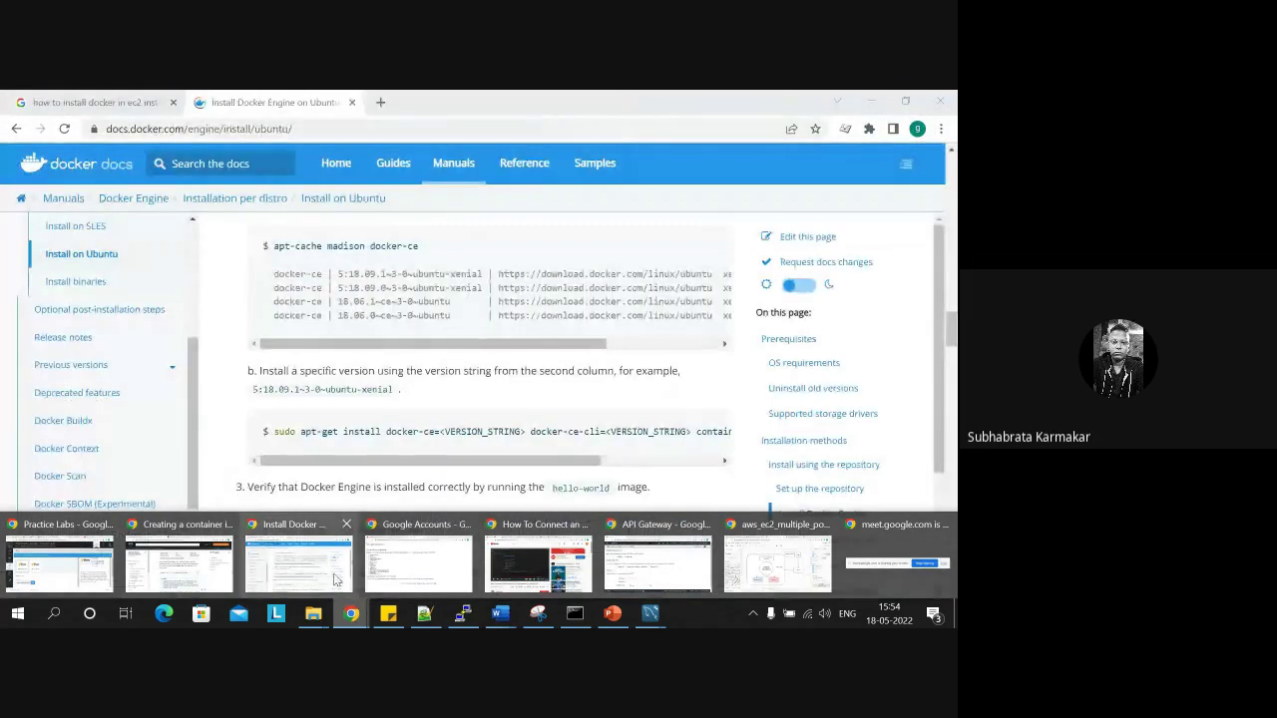
{"action": "mouse_move", "coordinate": [222, 574]}
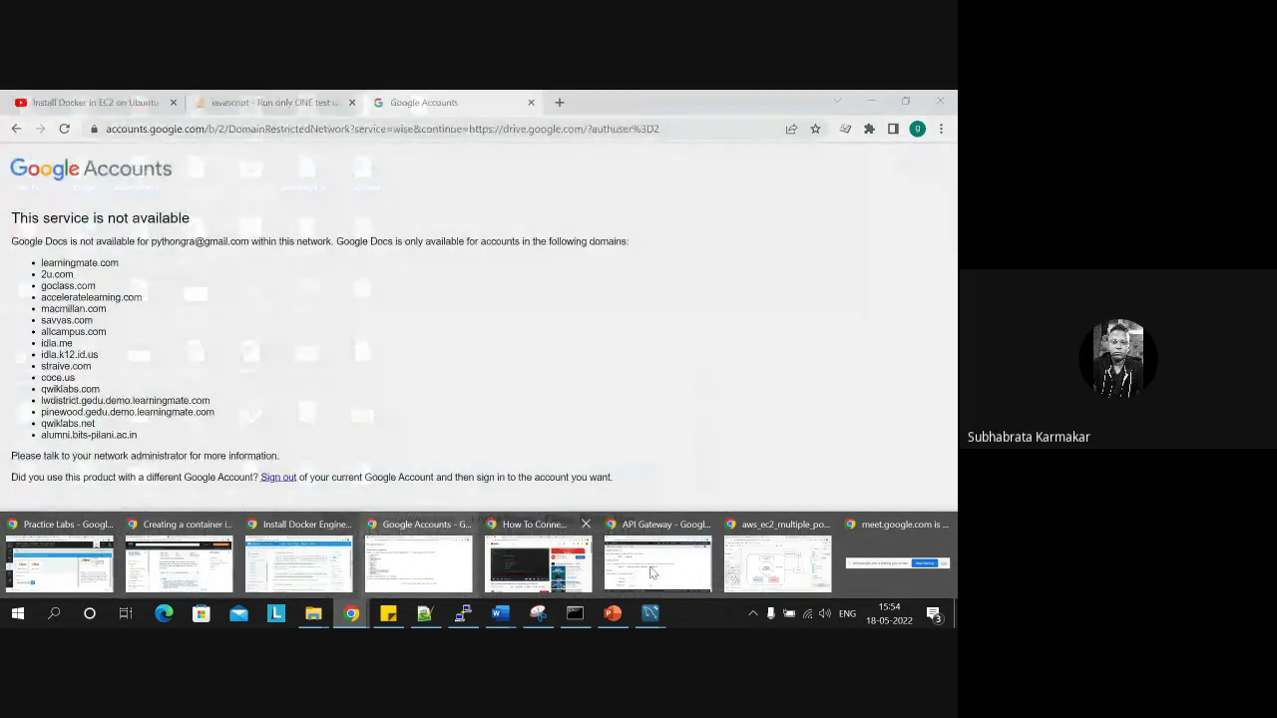
{"action": "mouse_move", "coordinate": [750, 566]}
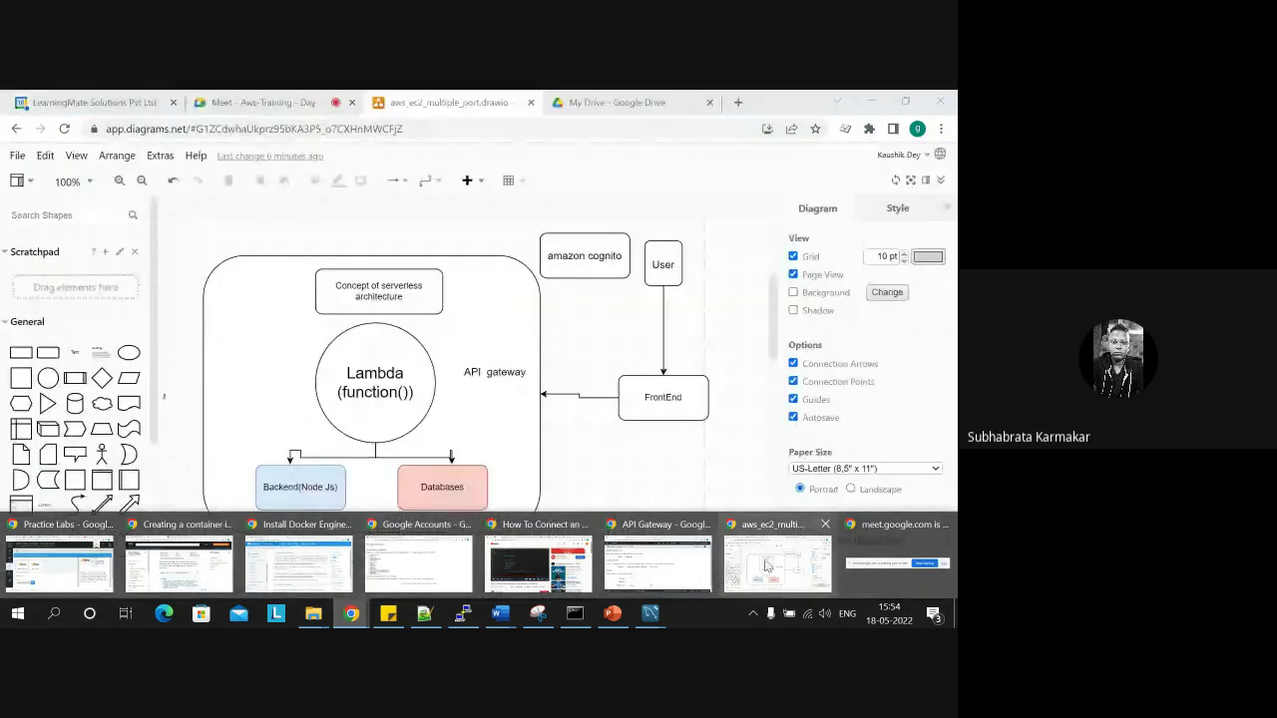
{"action": "left_click", "coordinate": [313, 100]}
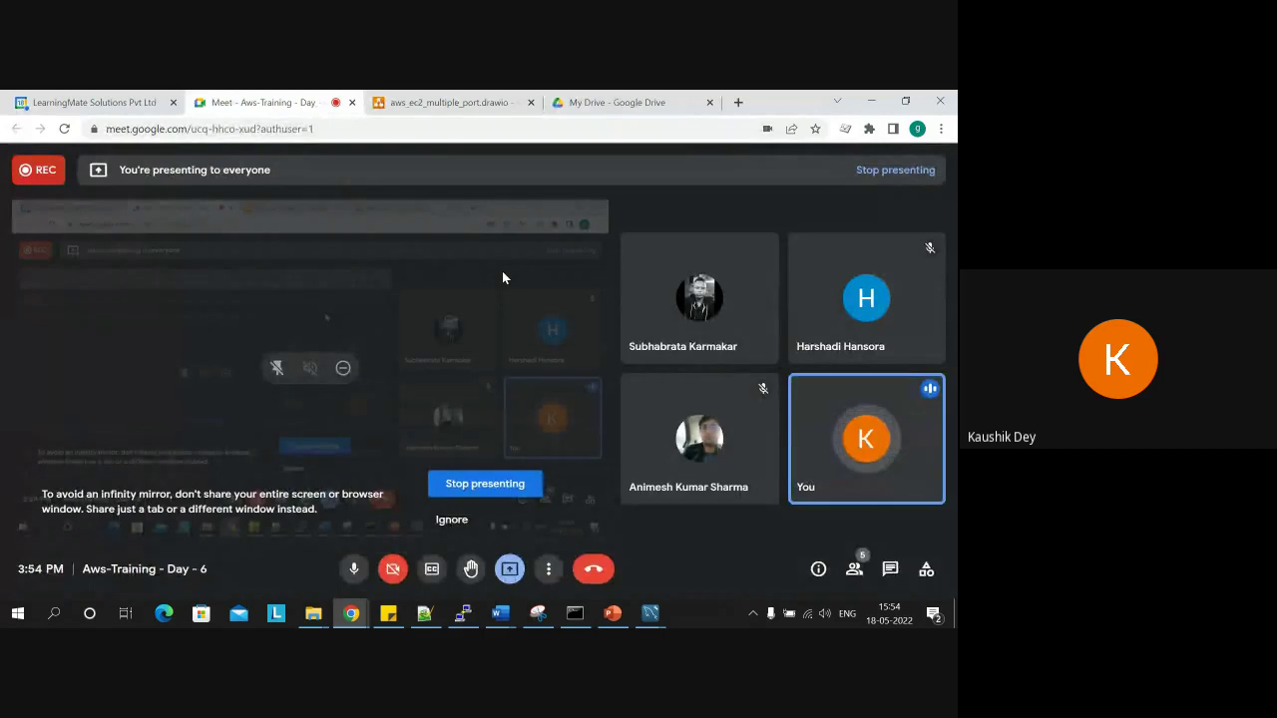